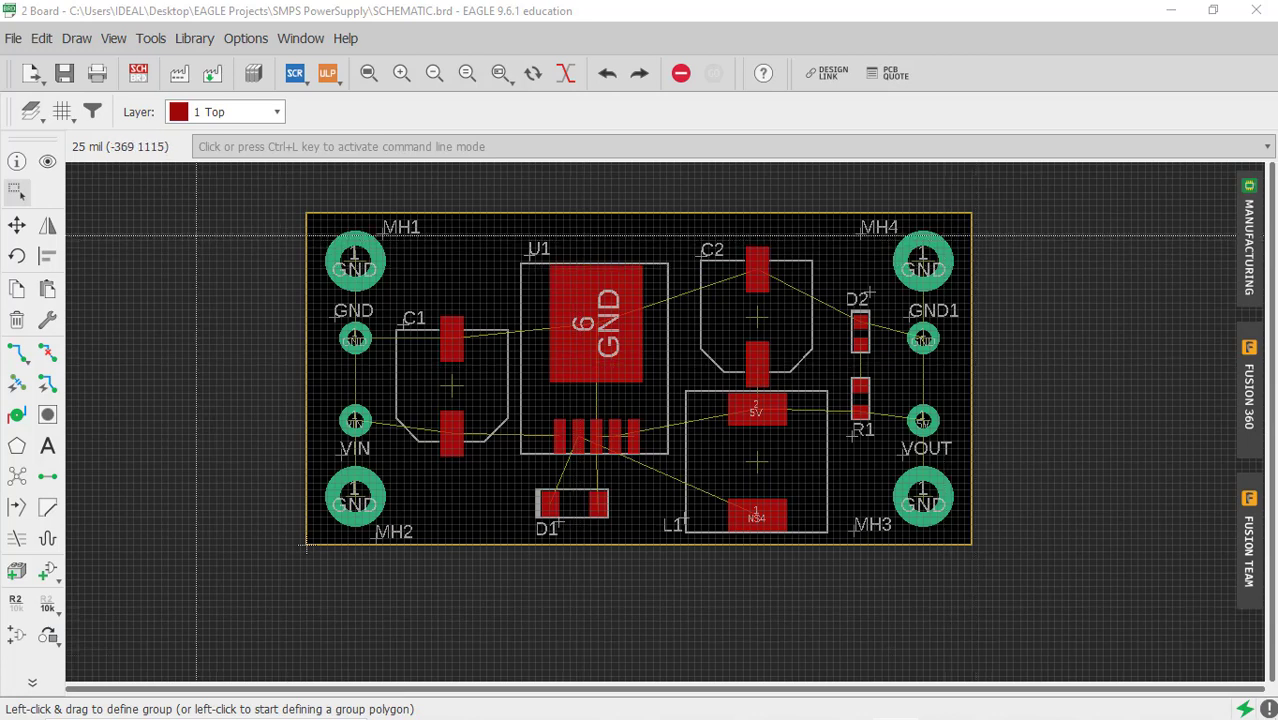
Set the board grid size to 5 mil.
left_click(60, 112)
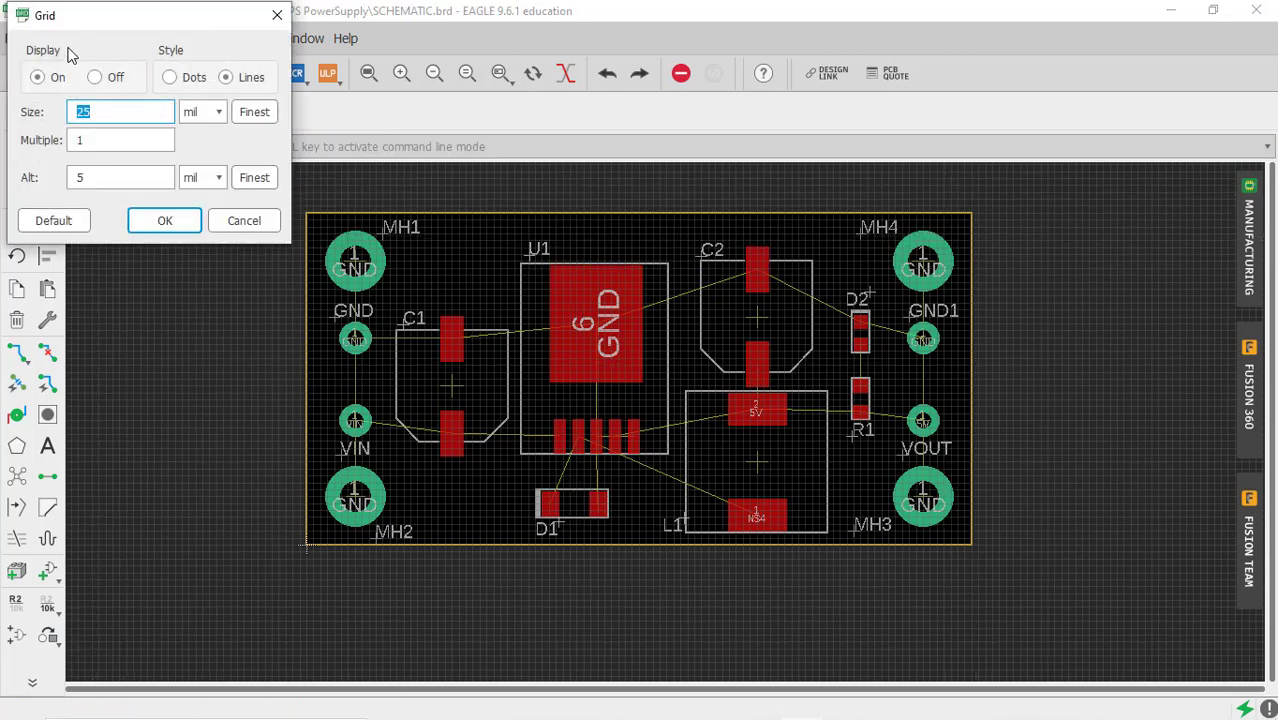
left_click_drag(71, 22, 129, 120)
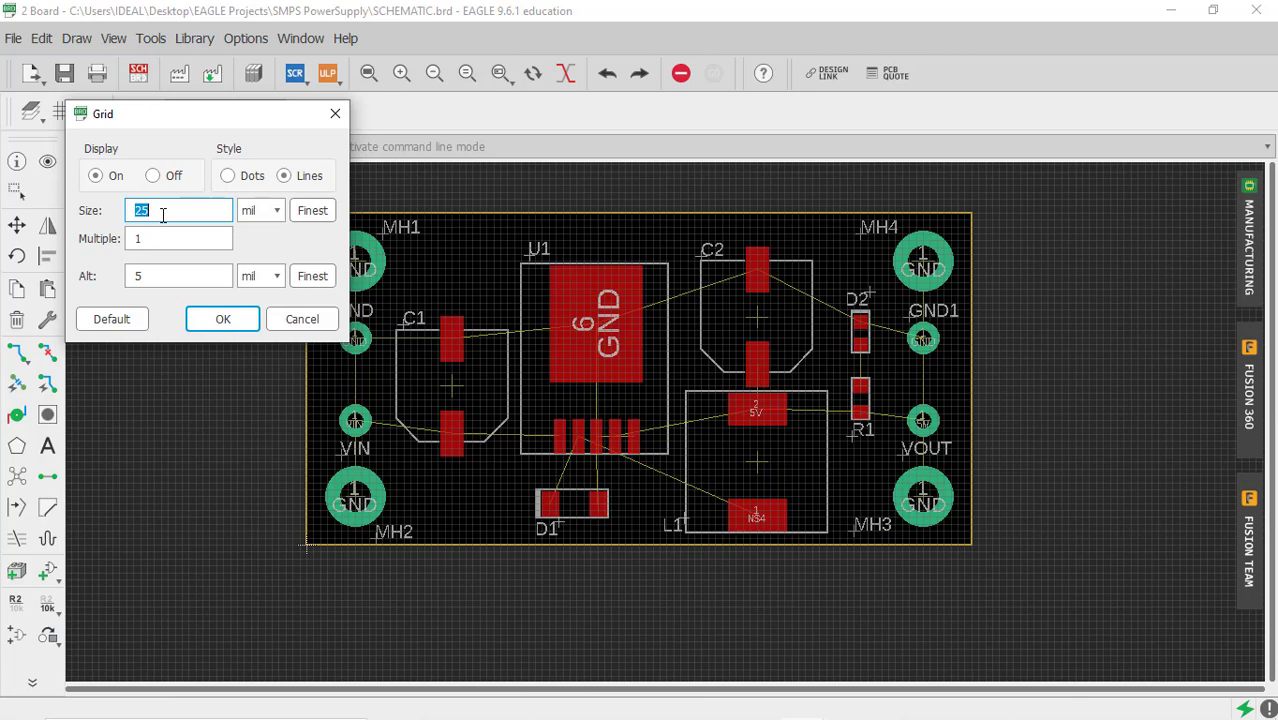
left_click(221, 320)
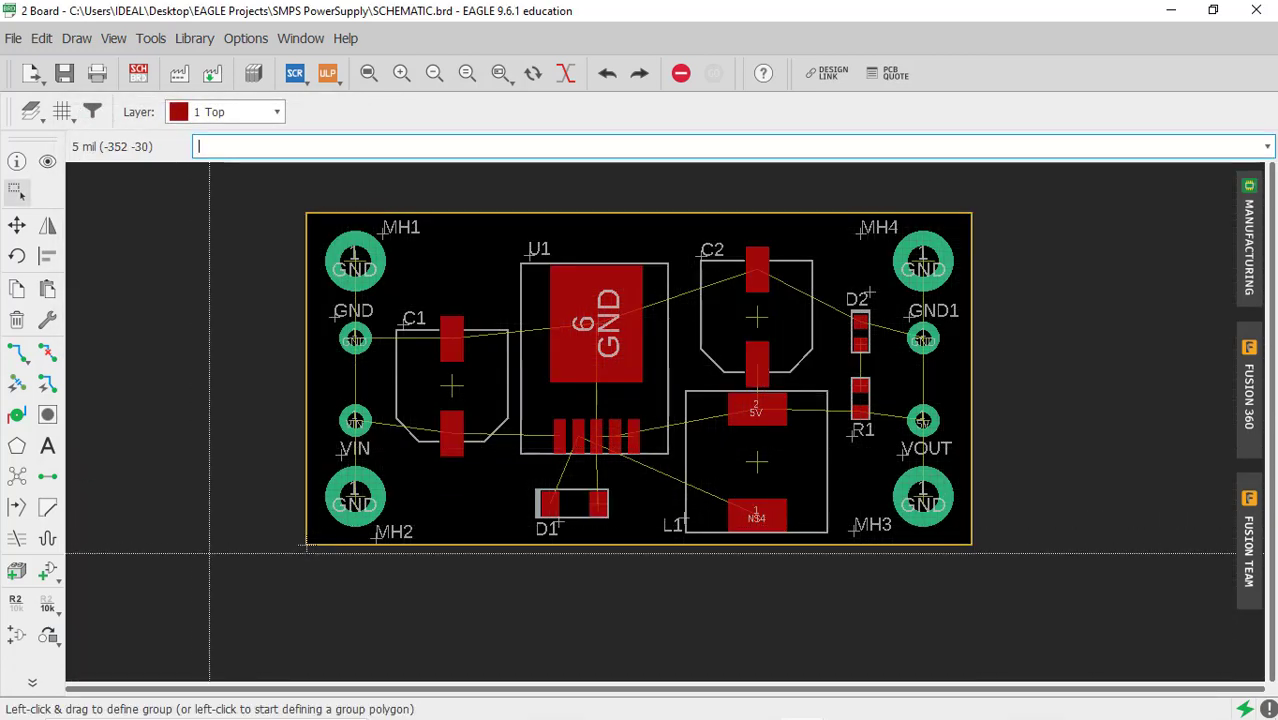
Set up manual routing with a trace width of 40 mil and the straight-then-diagonal 45-degree wire bend style.
scroll(232, 571, "up", 1)
scroll(234, 573, "down", 2)
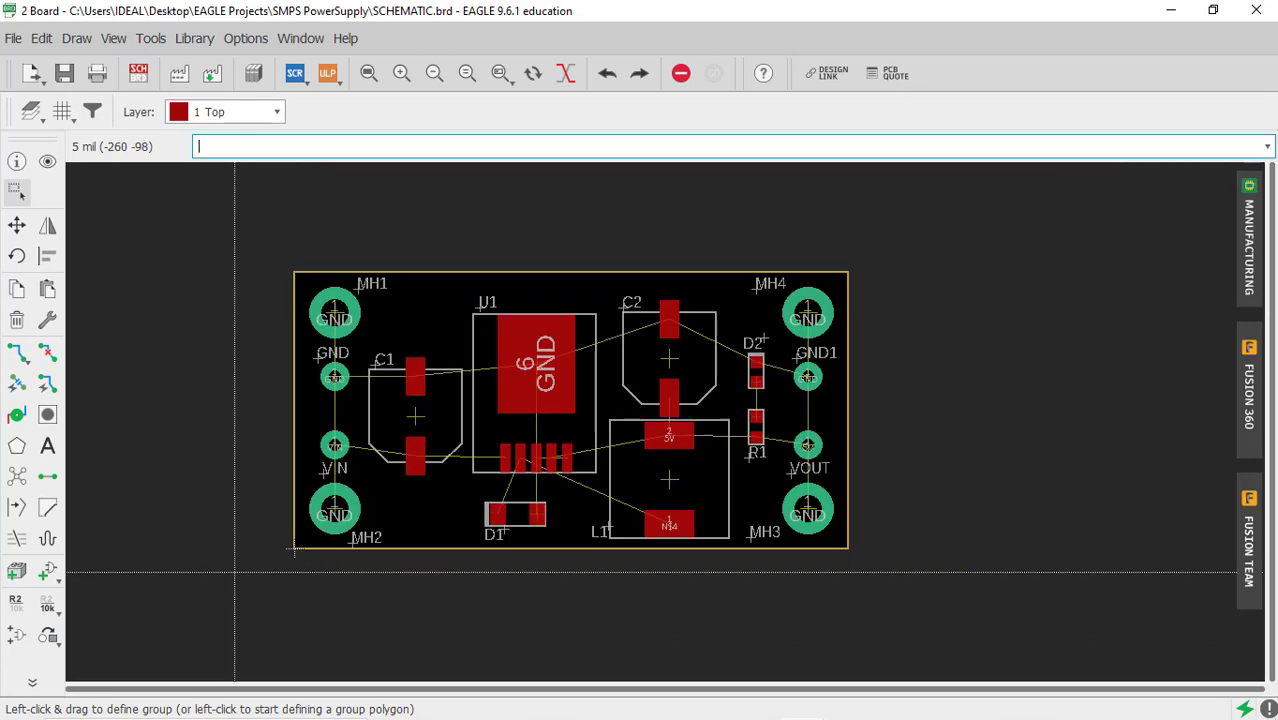
scroll(213, 500, "up", 2)
scroll(211, 498, "down", 1)
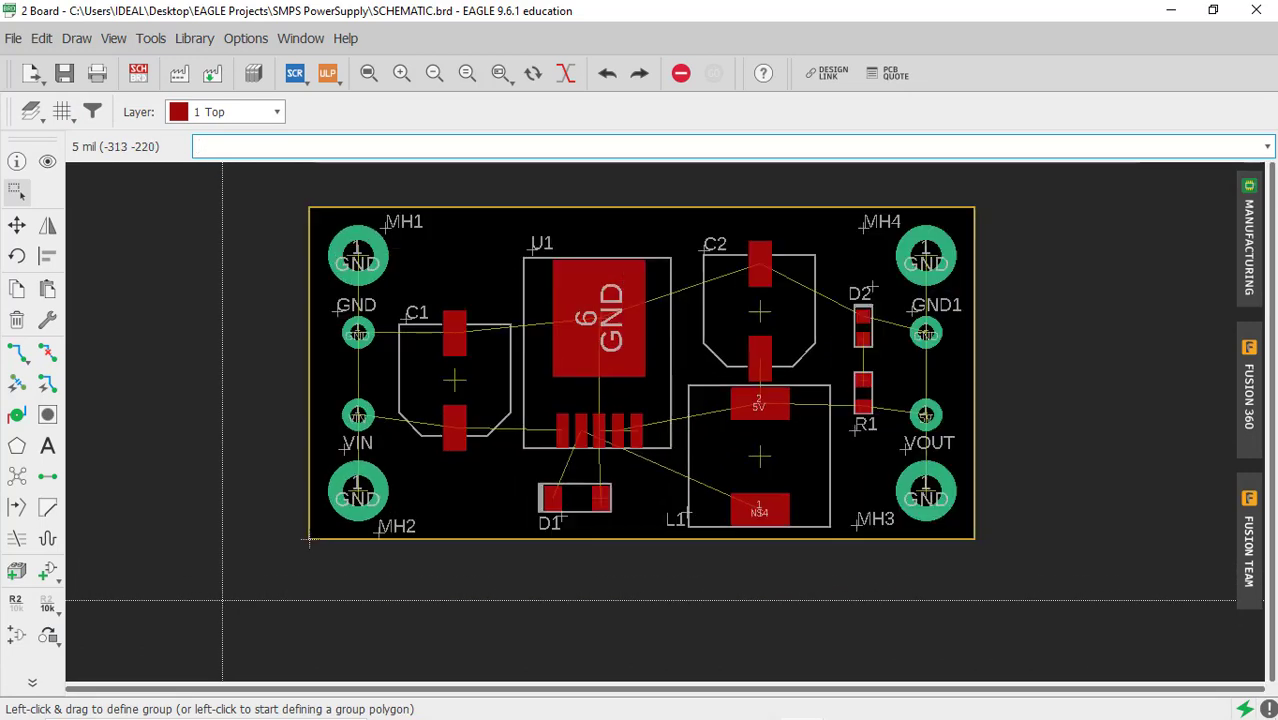
left_click(16, 357)
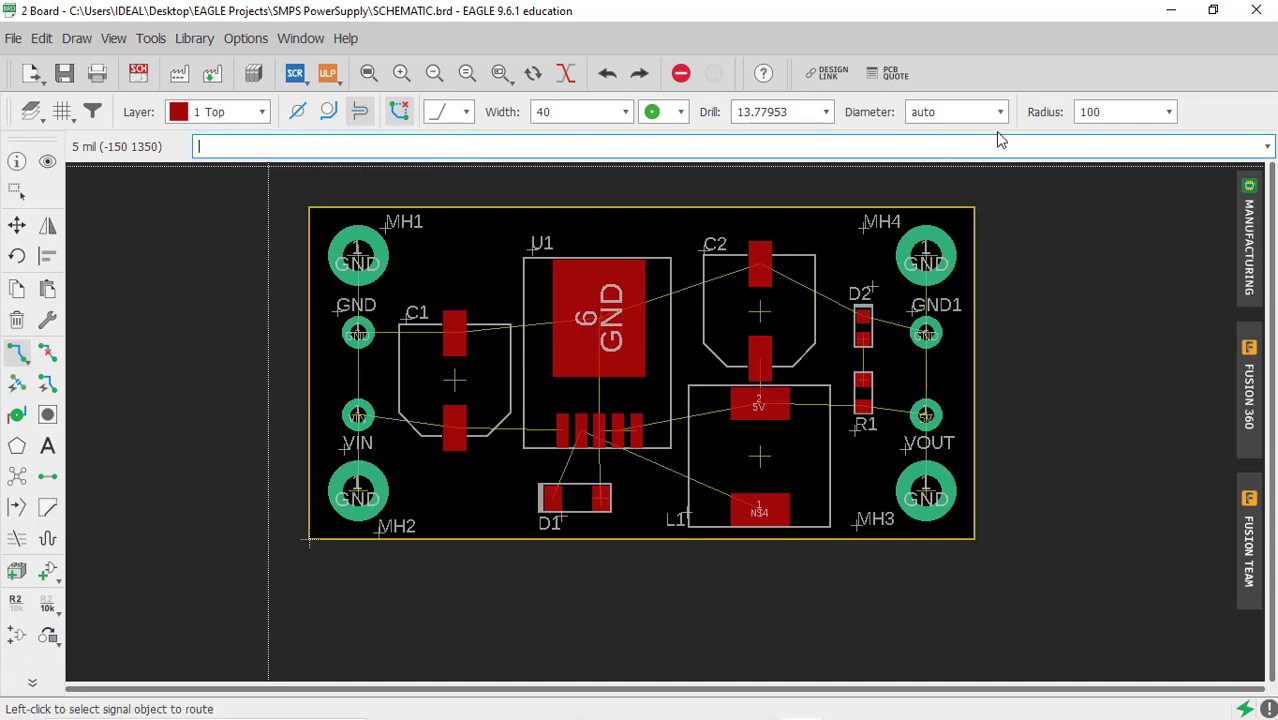
left_click(626, 113)
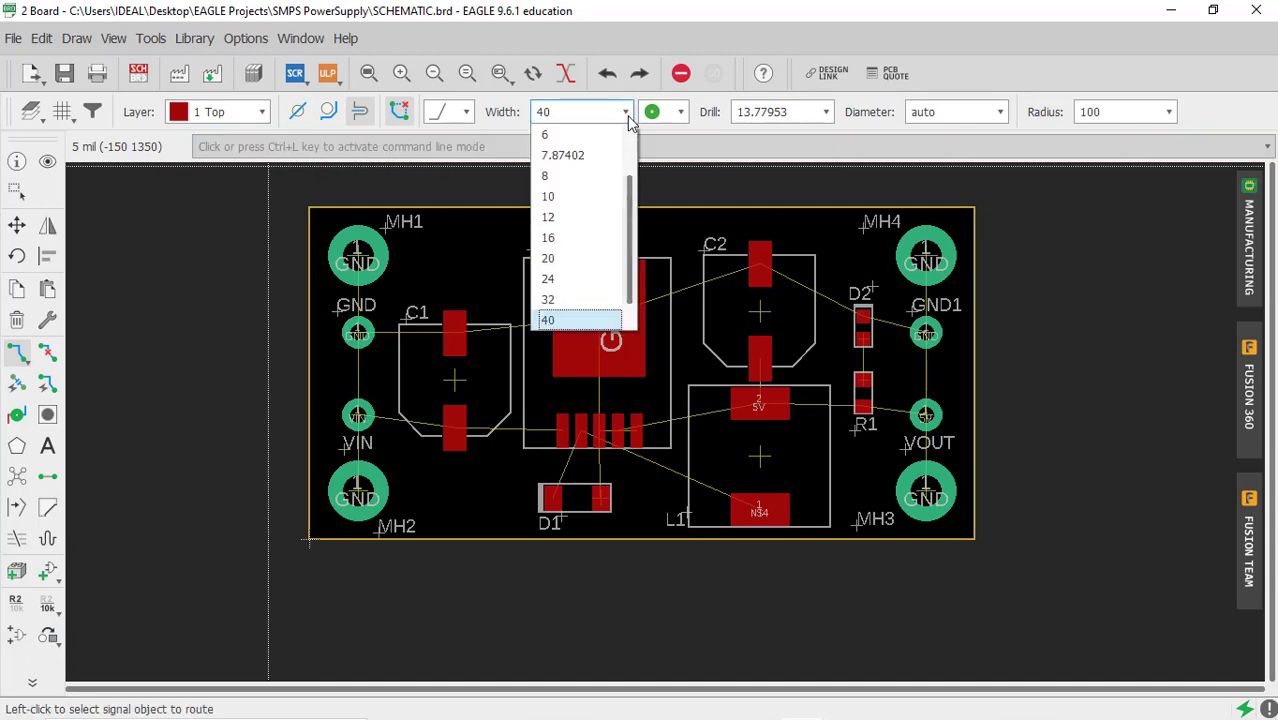
left_click(588, 321)
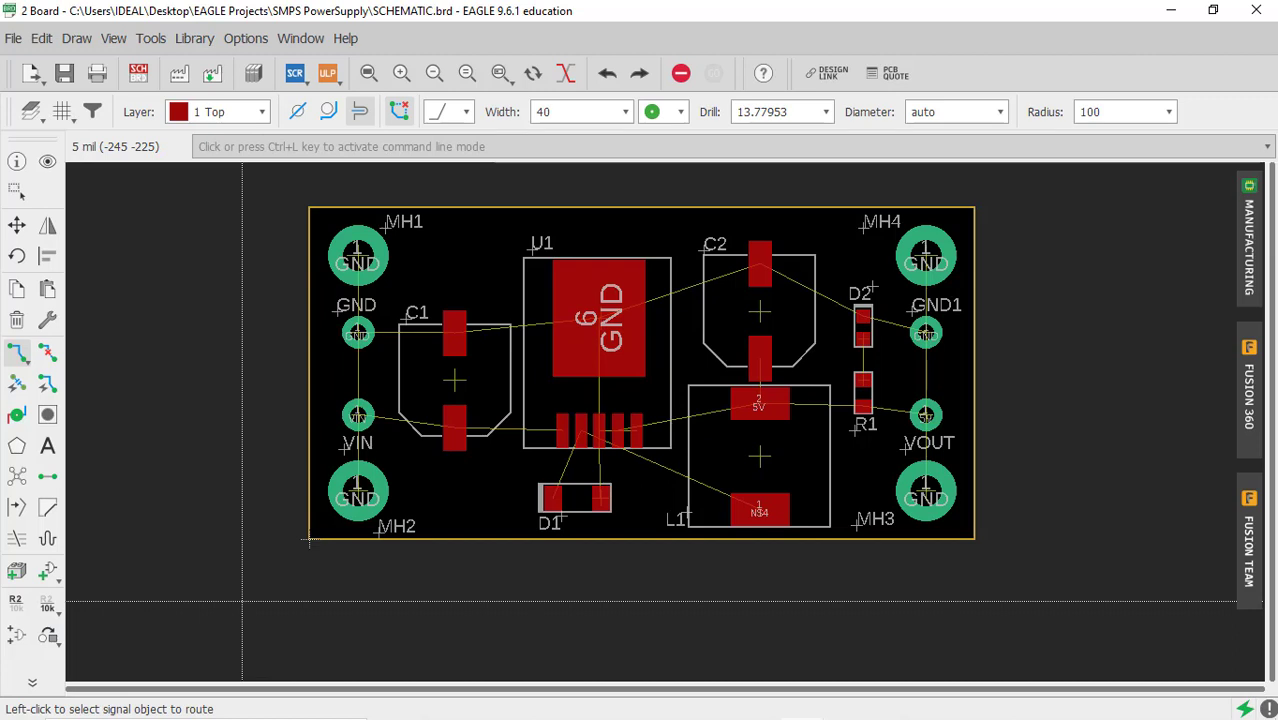
left_click(462, 115)
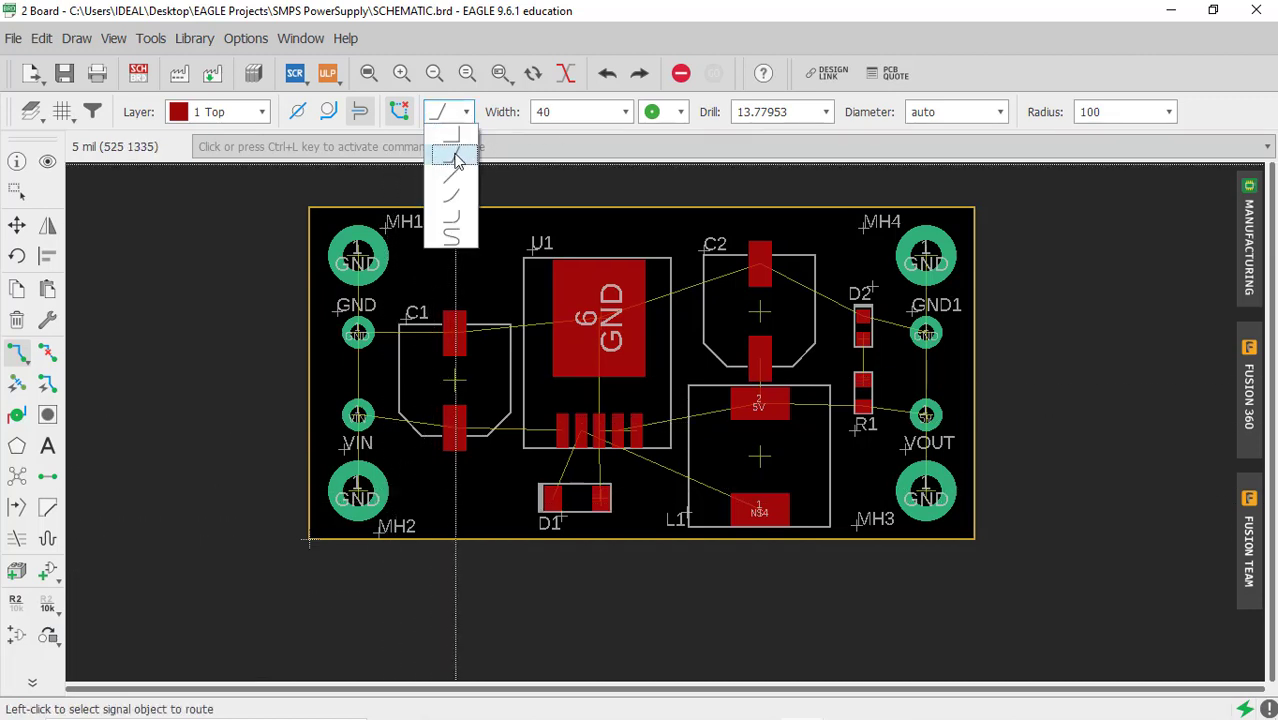
left_click(455, 160)
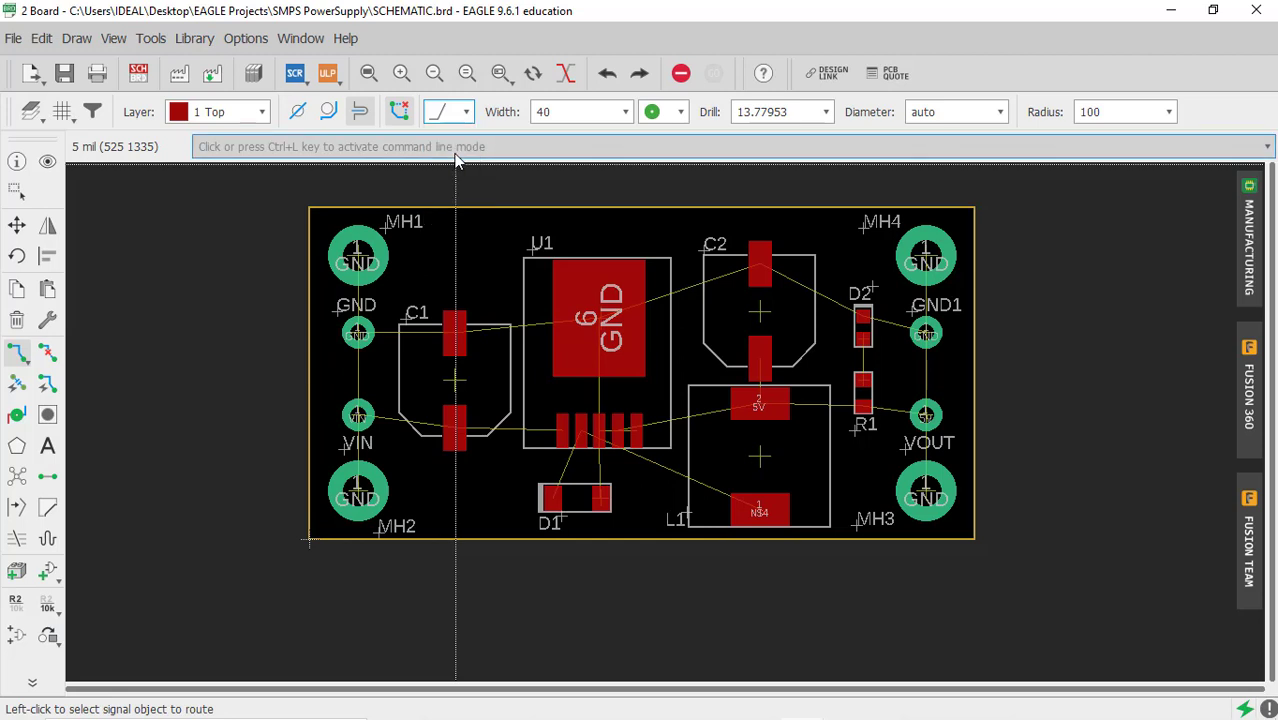
left_click(360, 118)
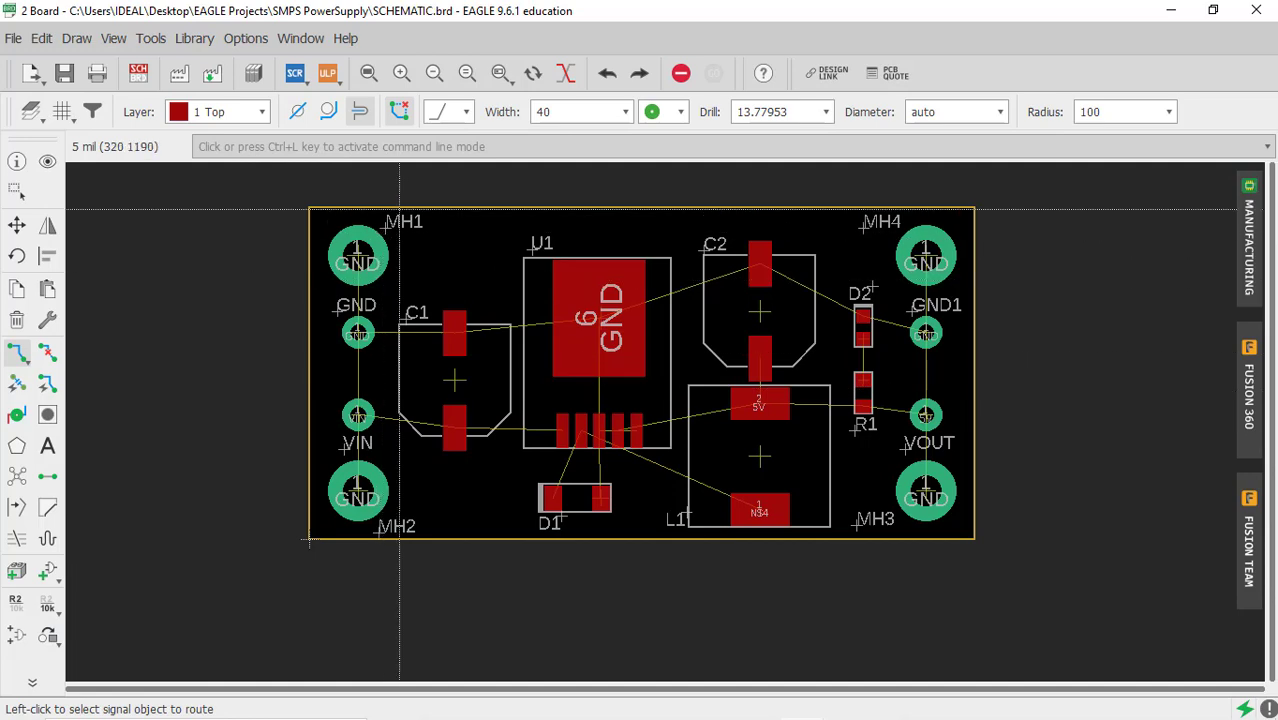
Route the GND trace on the Top layer from the GND input pad through C1 pad 2 to U1 pad 6.
scroll(404, 211, "up", 3)
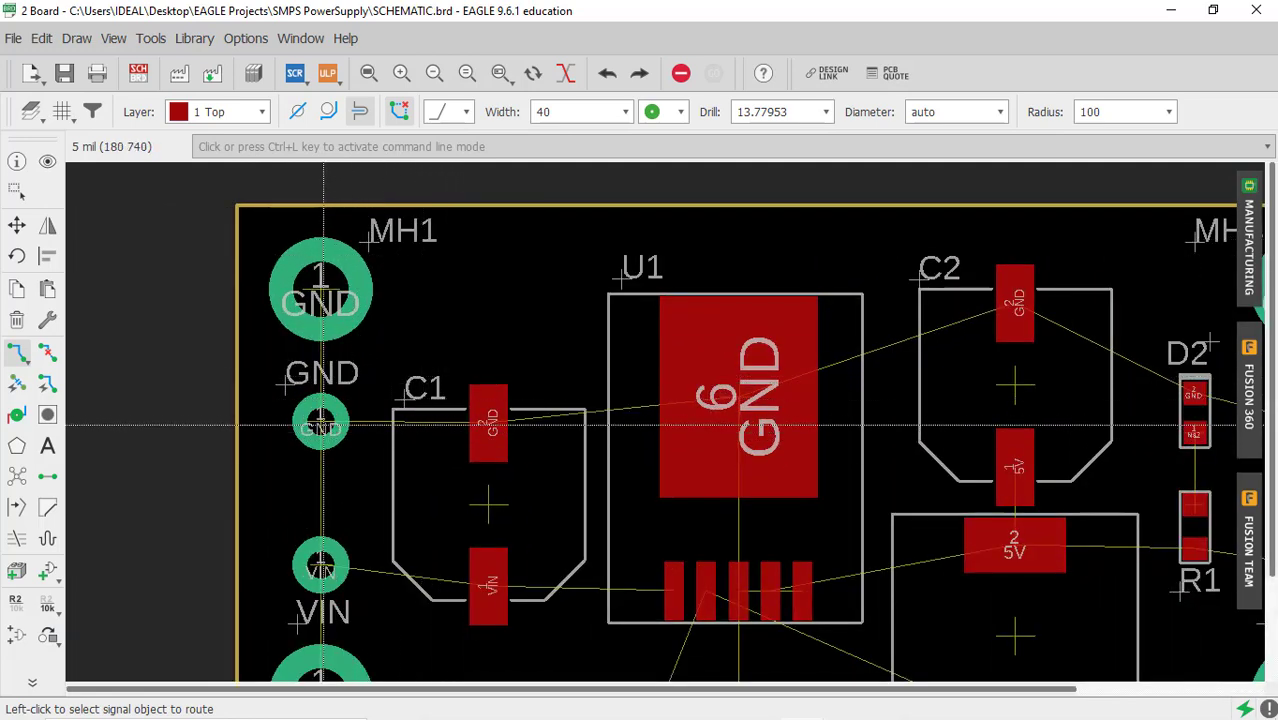
scroll(322, 425, "down", 2)
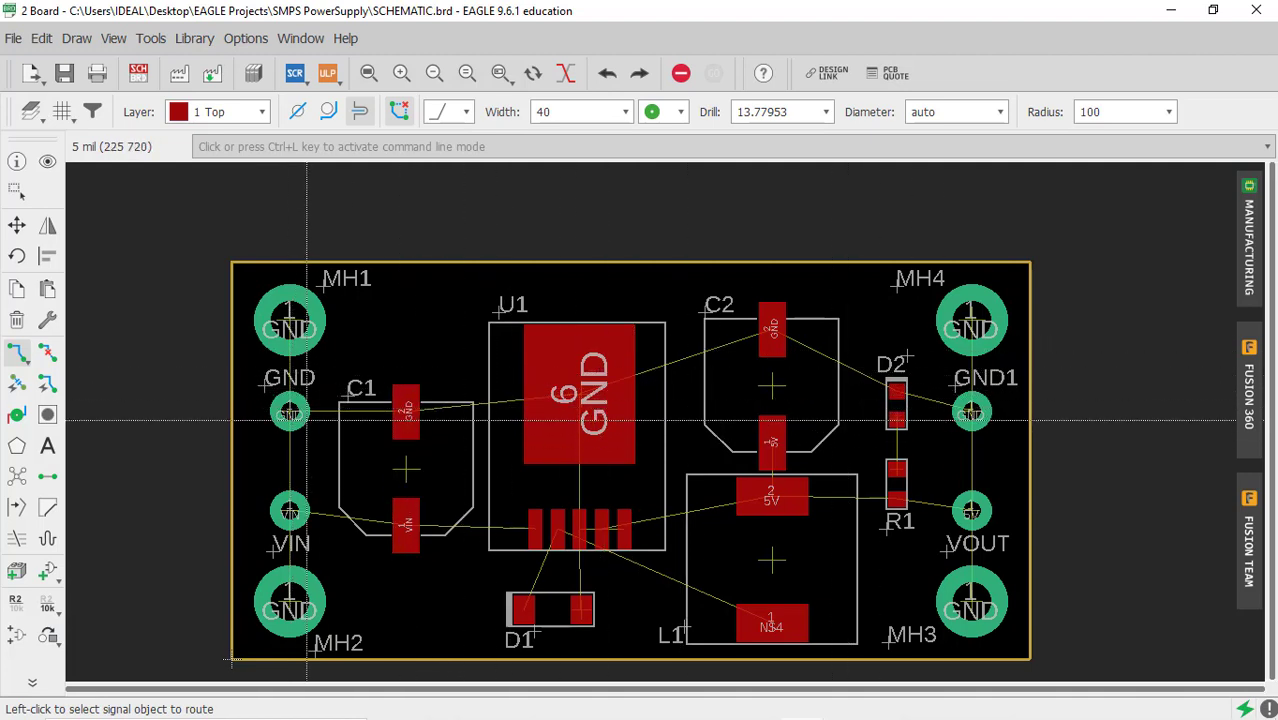
left_click(290, 413)
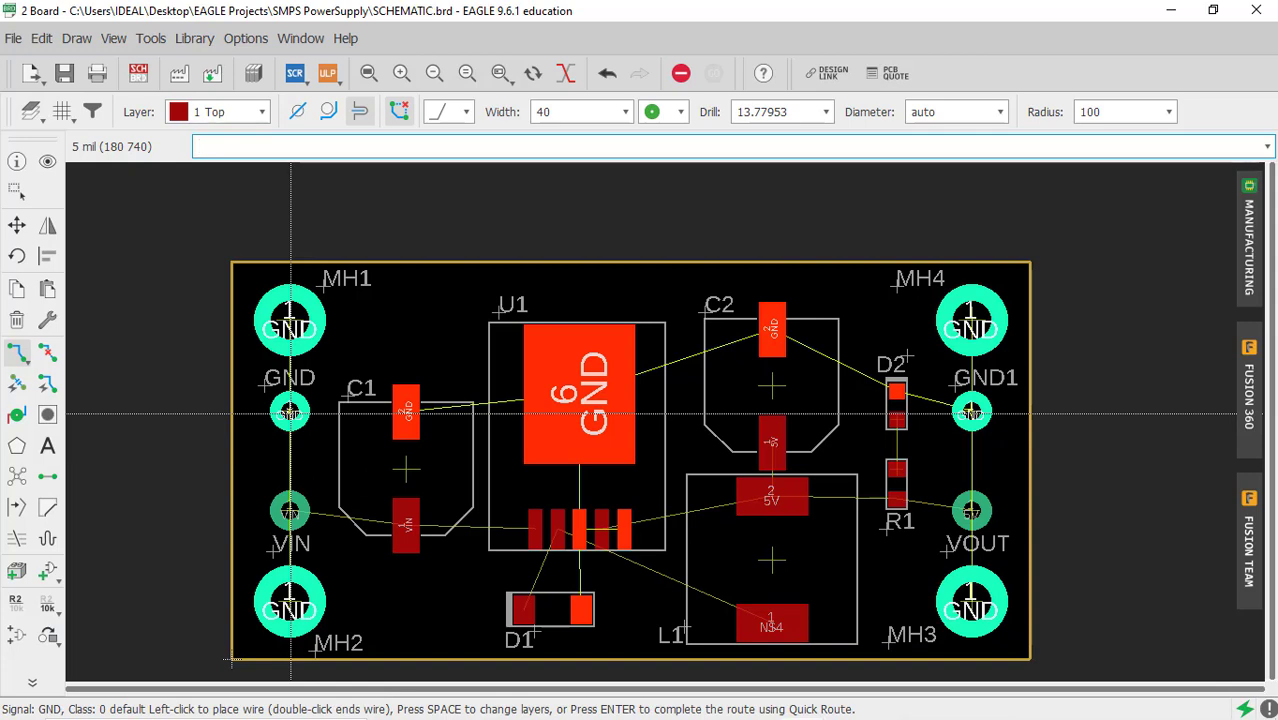
scroll(290, 413, "up", 2)
scroll(290, 413, "up", 1)
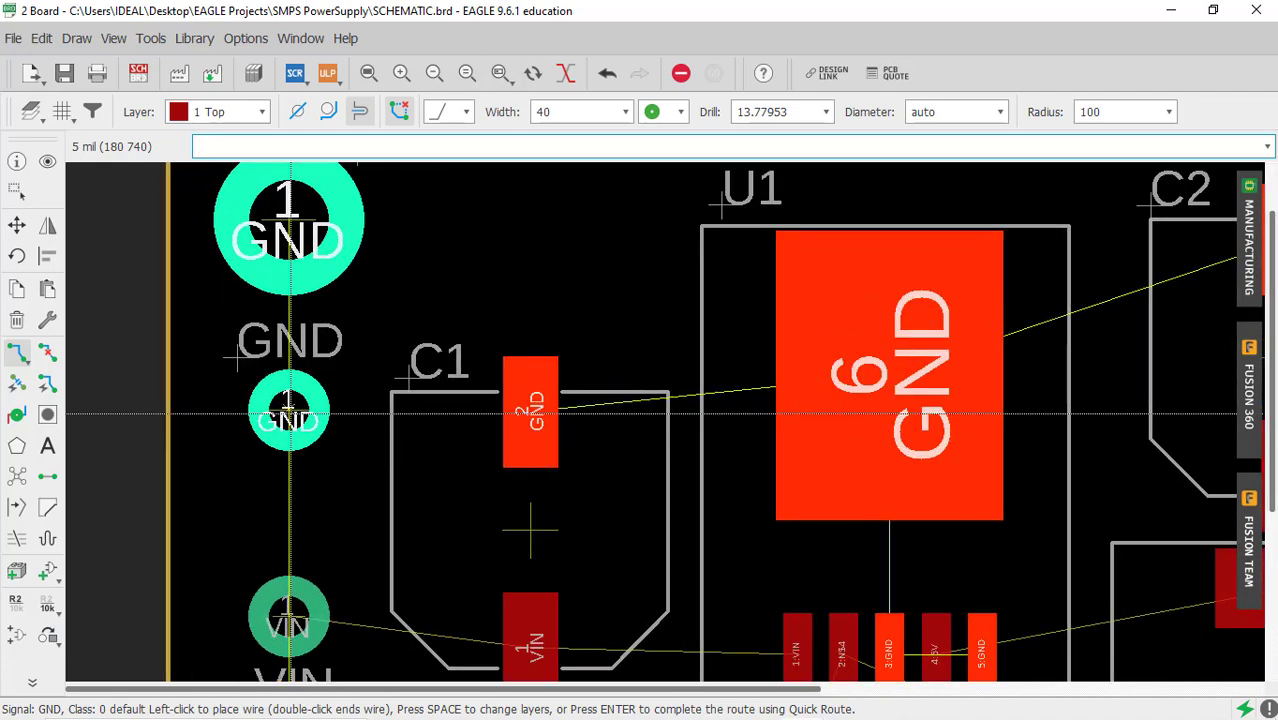
left_click(530, 413)
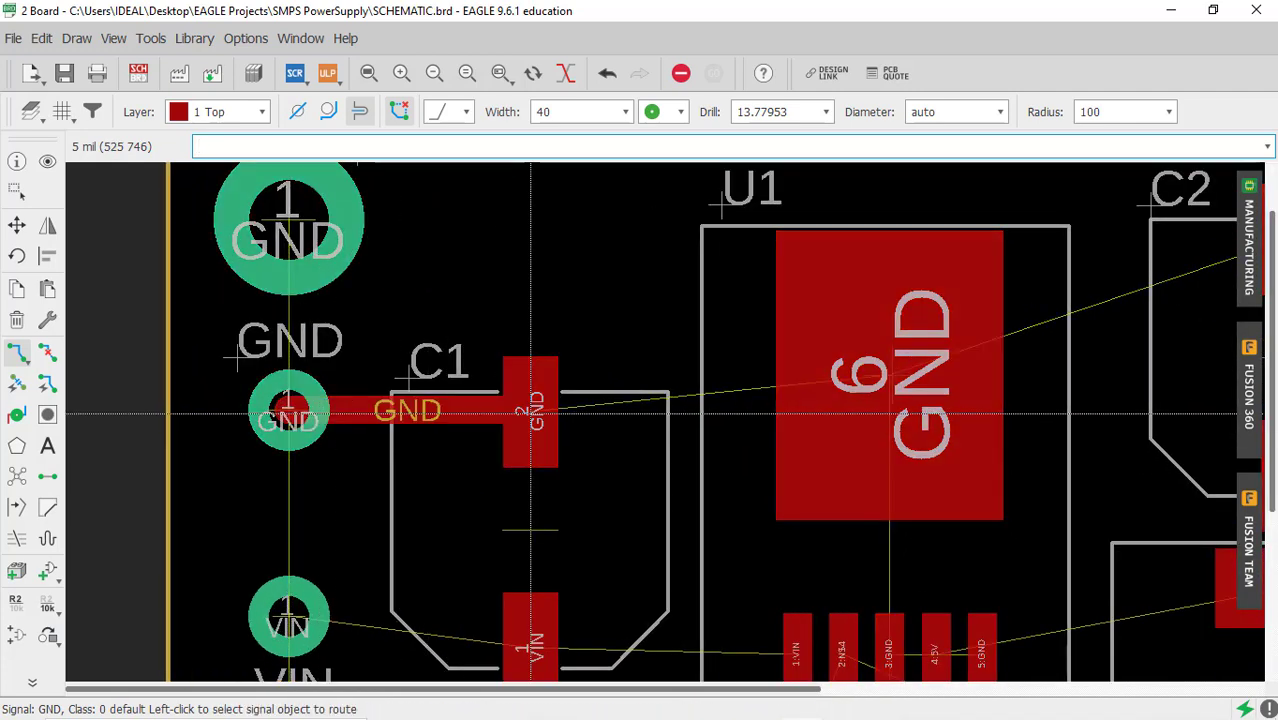
left_click(530, 413)
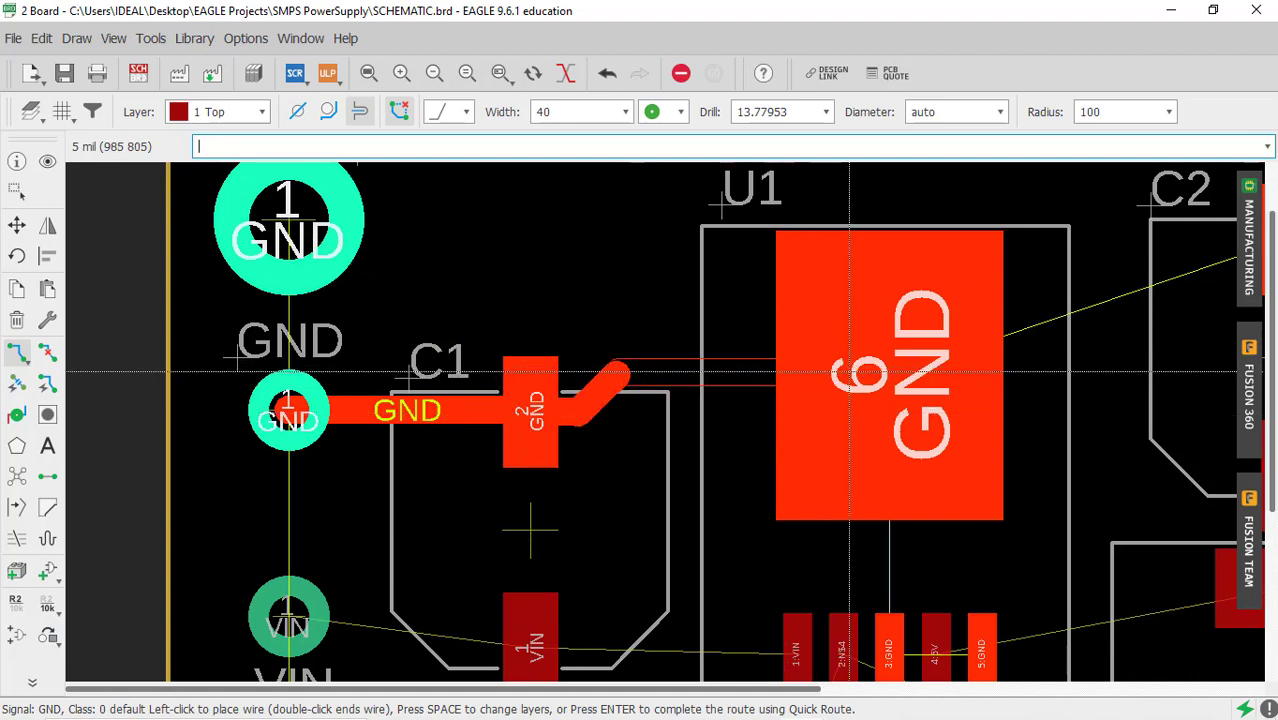
left_click(887, 375)
Route the GND trace from U1 pad 6 diagonally up to C2 pad 2.
scroll(887, 375, "down", 3)
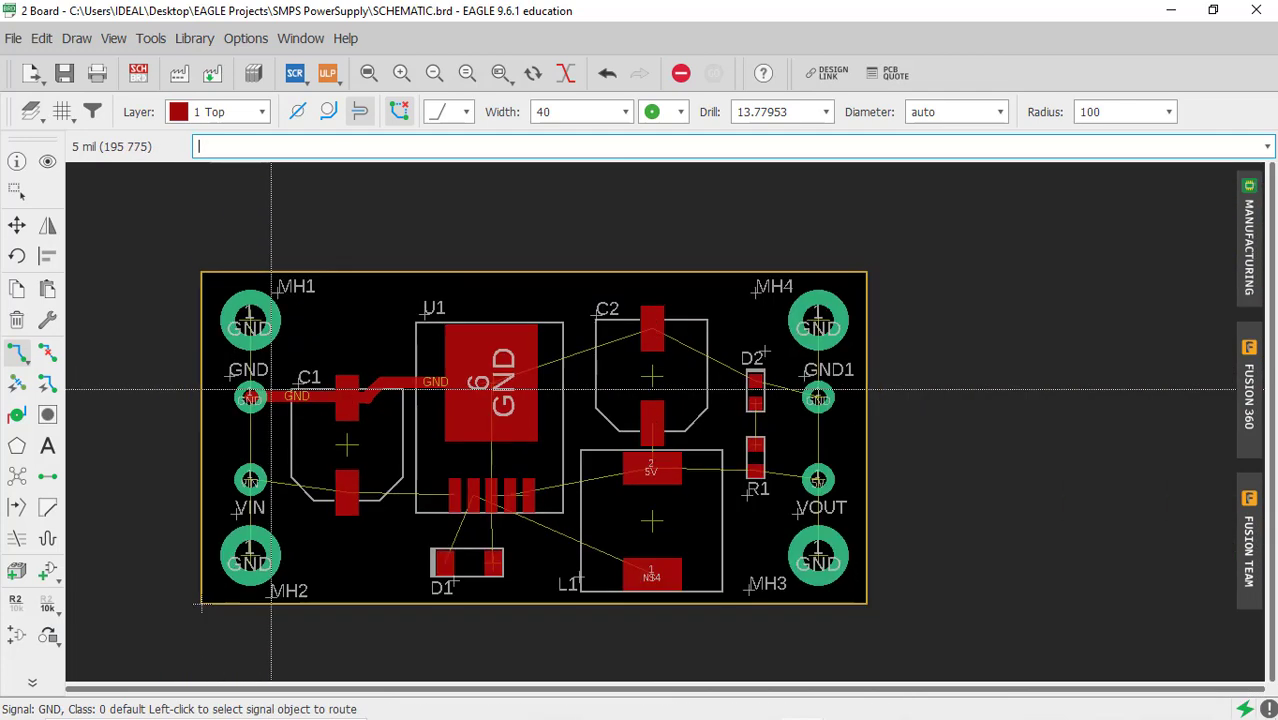
scroll(472, 405, "up", 3)
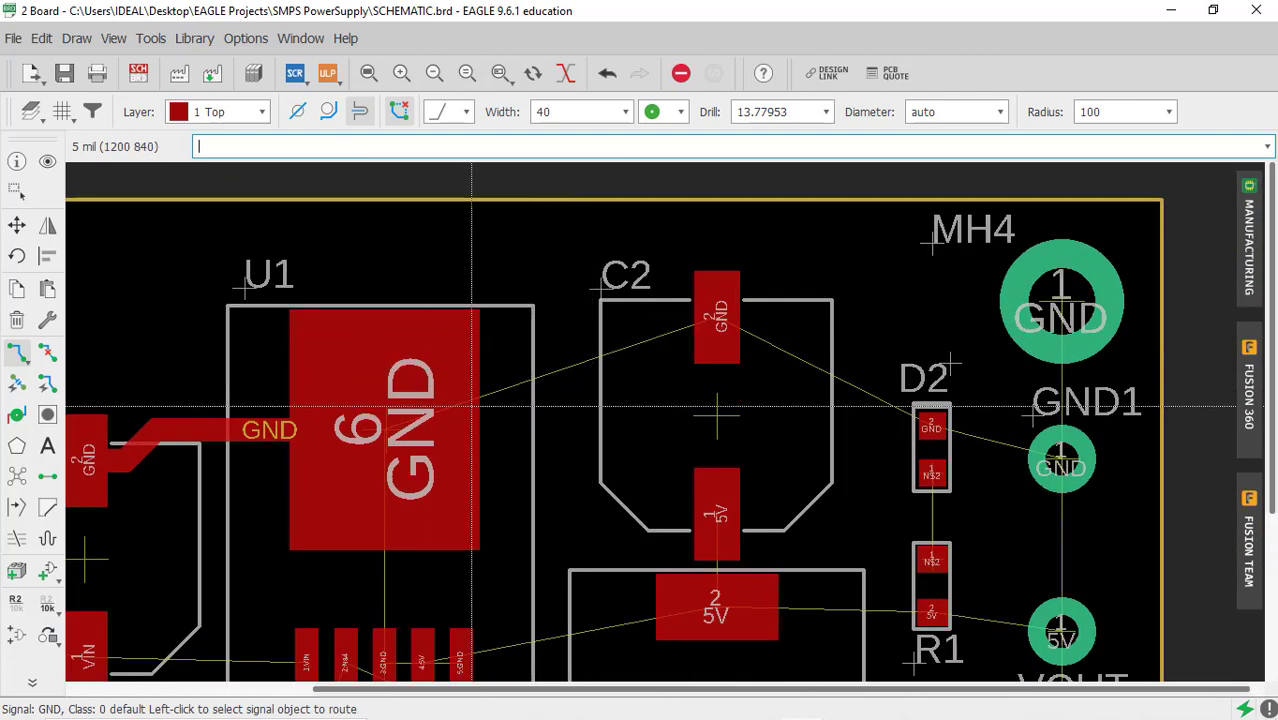
left_click(493, 428)
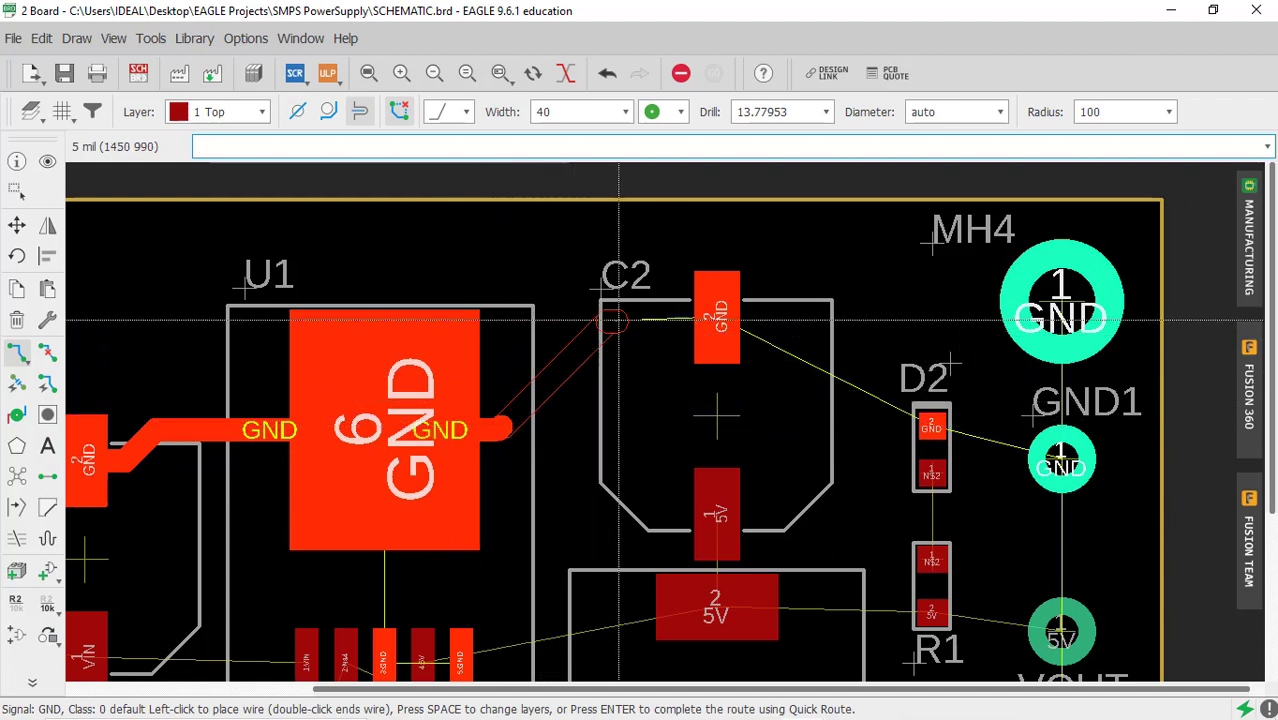
left_click(712, 318)
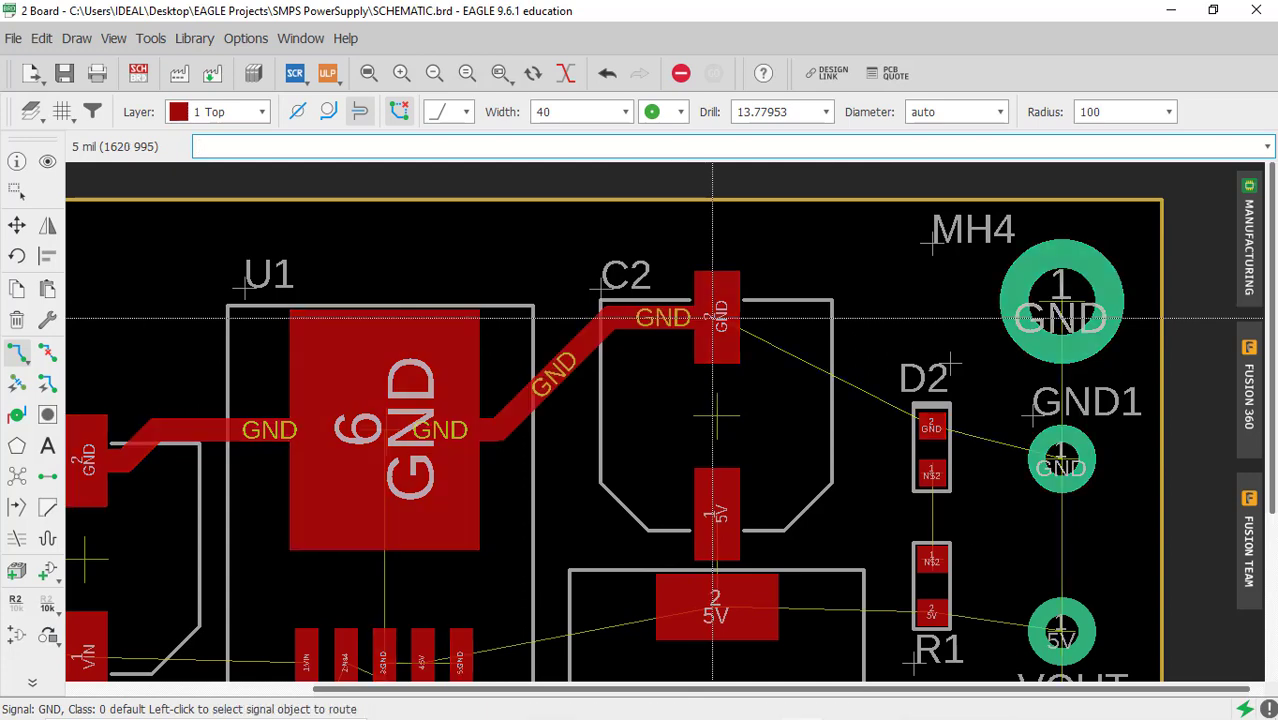
Continue the GND trace from C2 pad 2 down to D2's GND pad and on to the GND1 output pad.
left_click(713, 318)
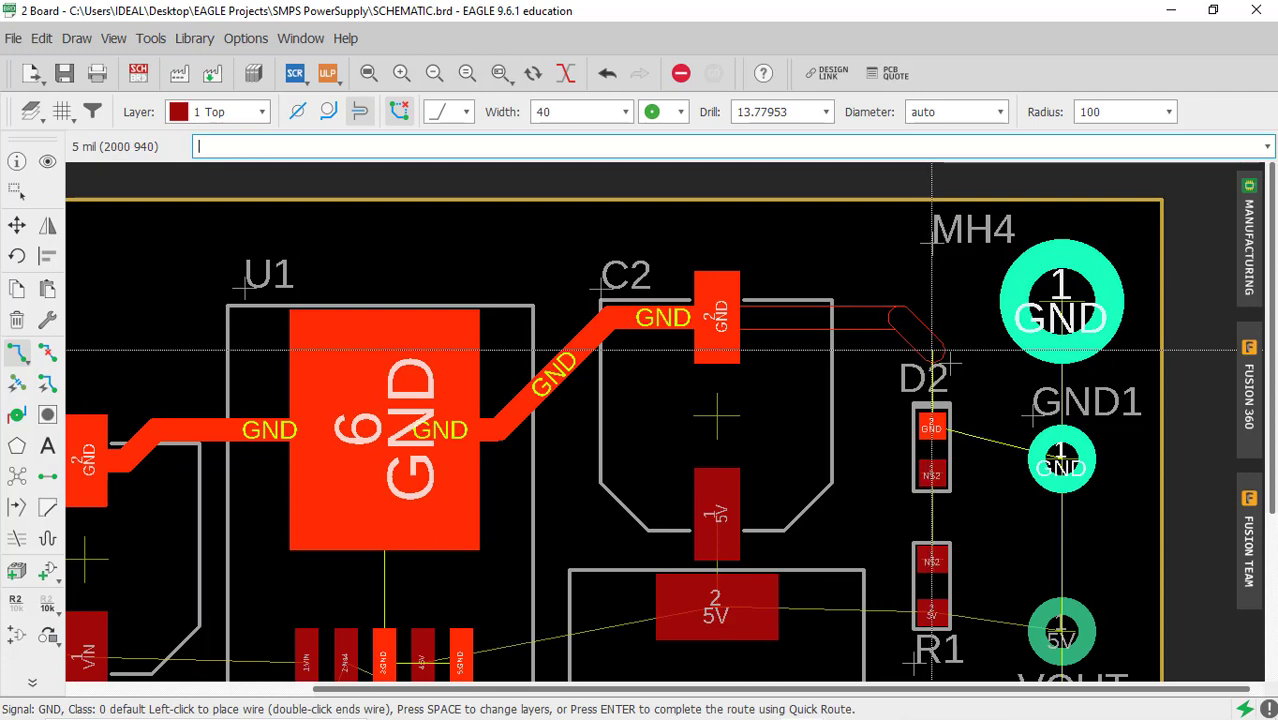
left_click(932, 351)
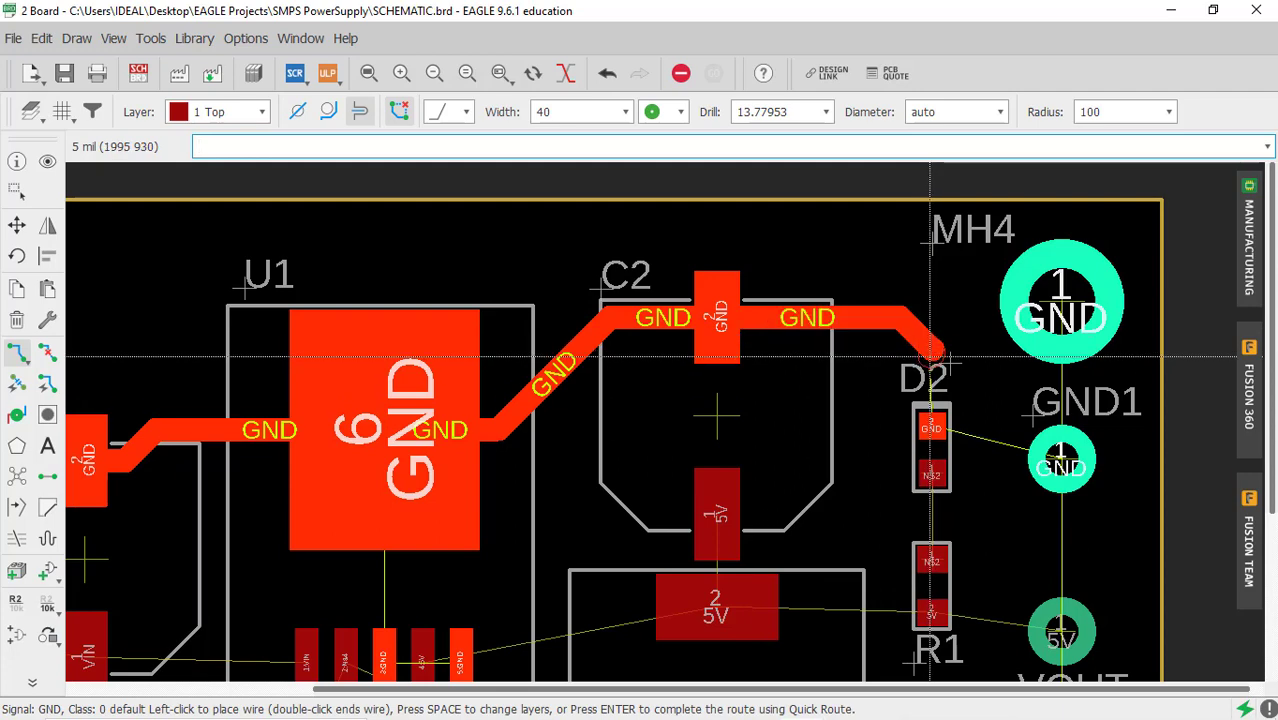
left_click(931, 424)
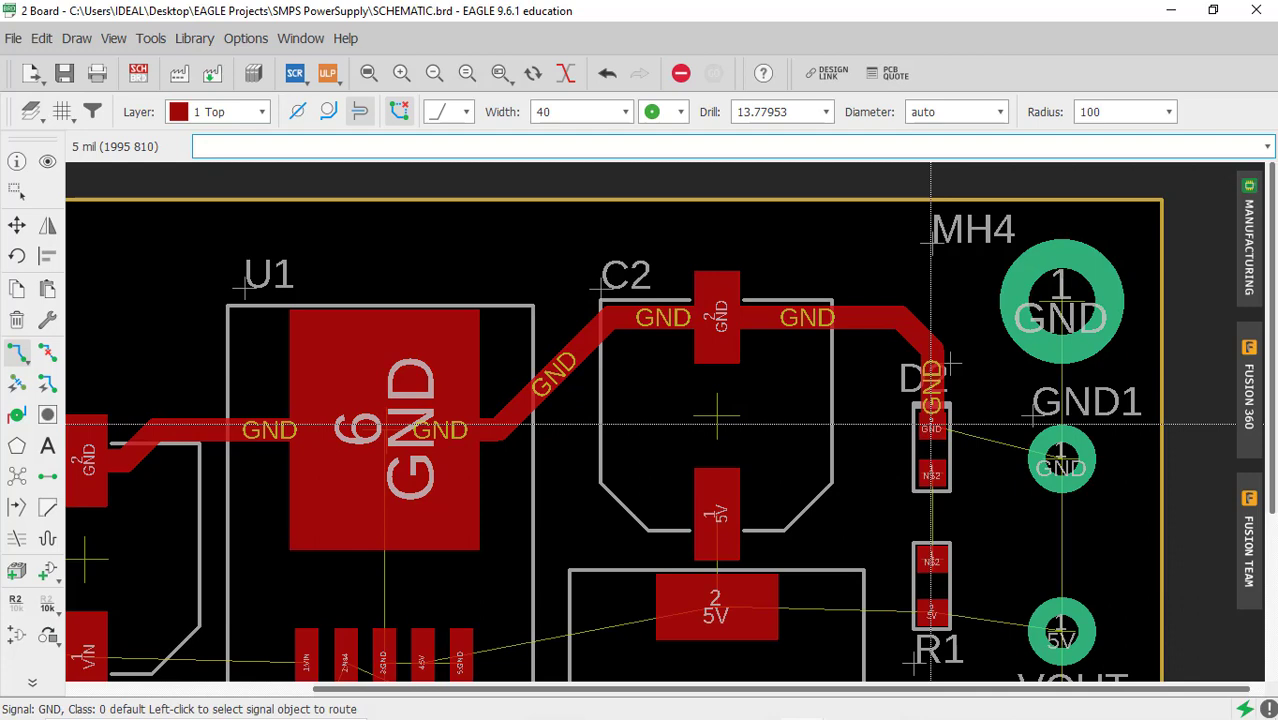
left_click(931, 428)
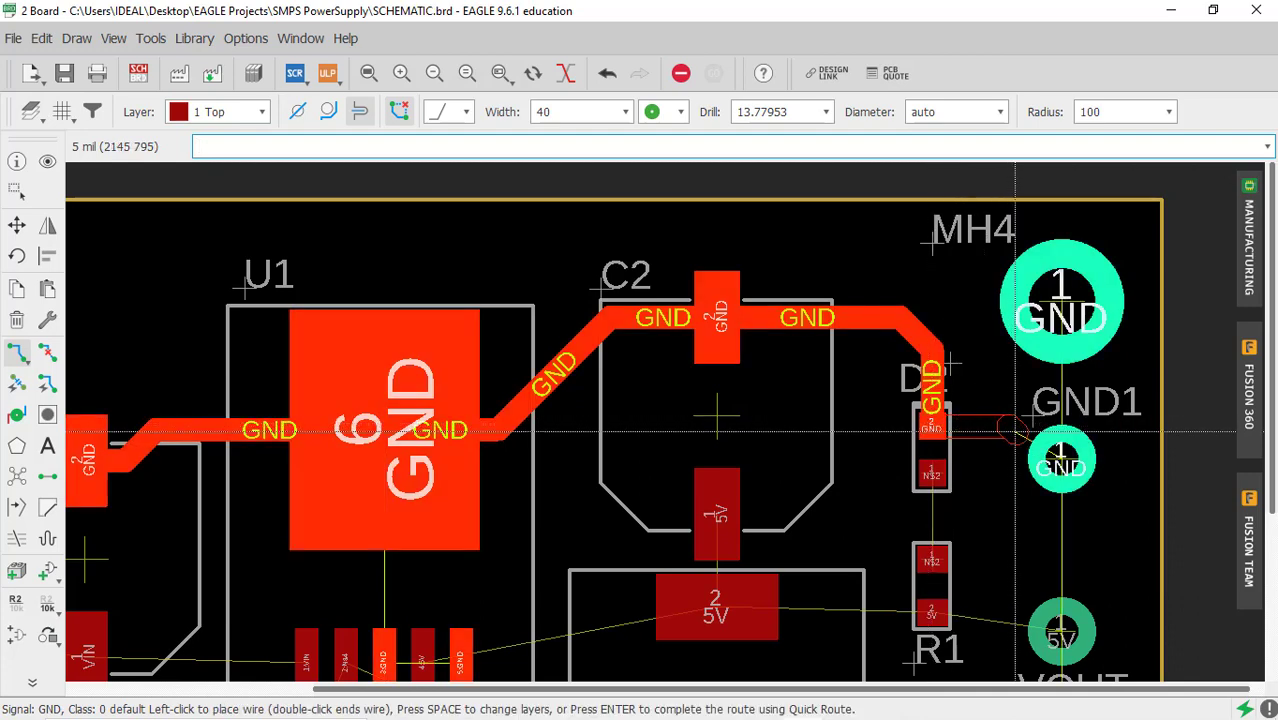
left_click(1063, 461)
Route the VIN trace on the Top layer from the VIN input pad to C1 pad 1.
scroll(981, 382, "down", 4)
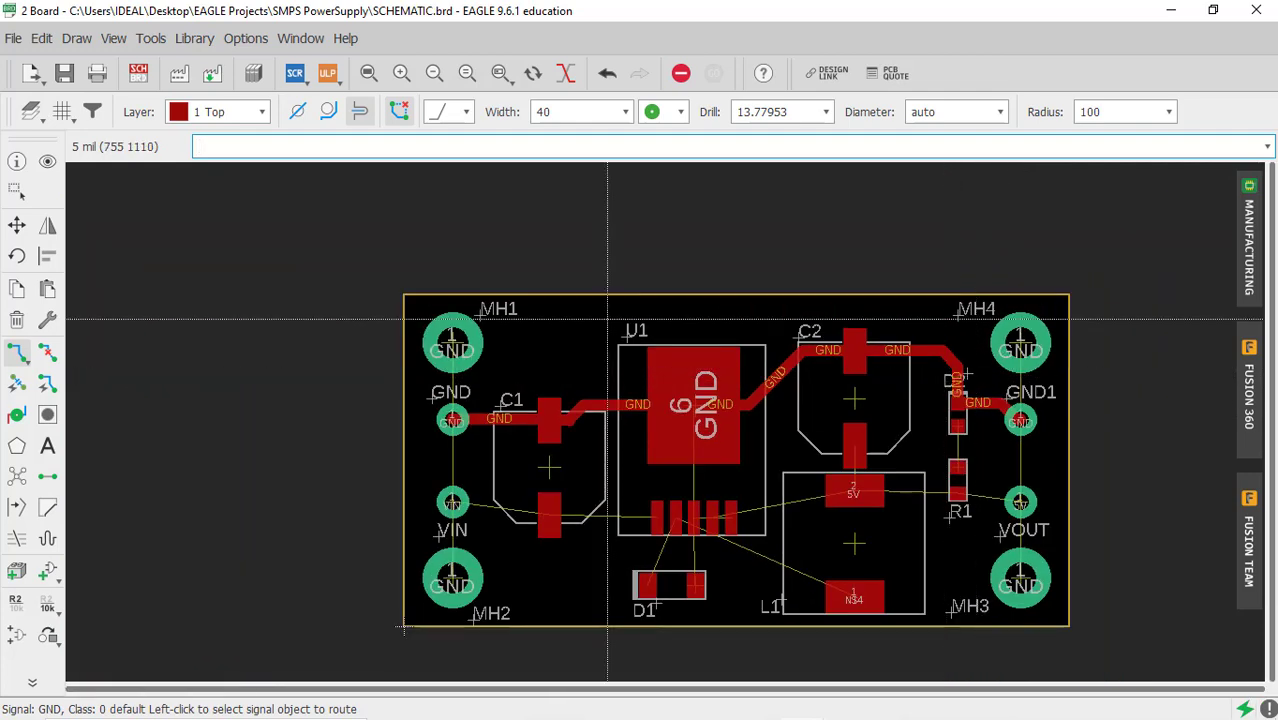
scroll(501, 575, "up", 4)
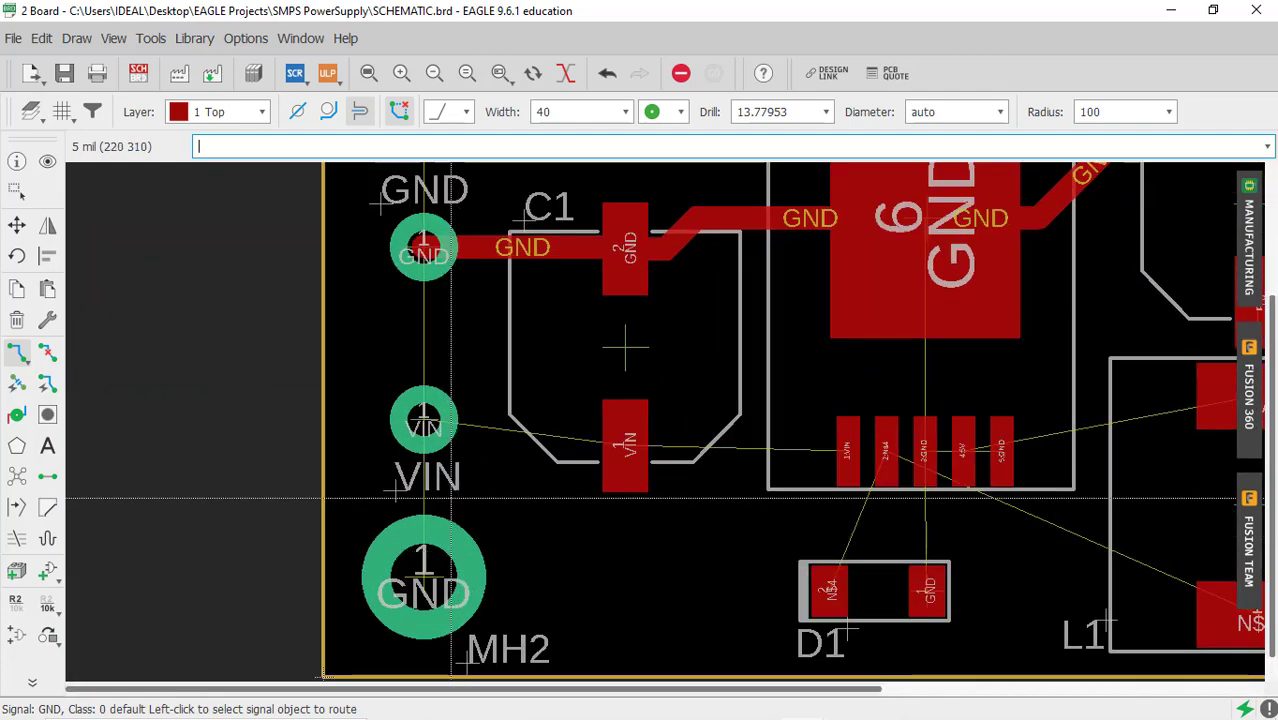
scroll(420, 436, "up", 2)
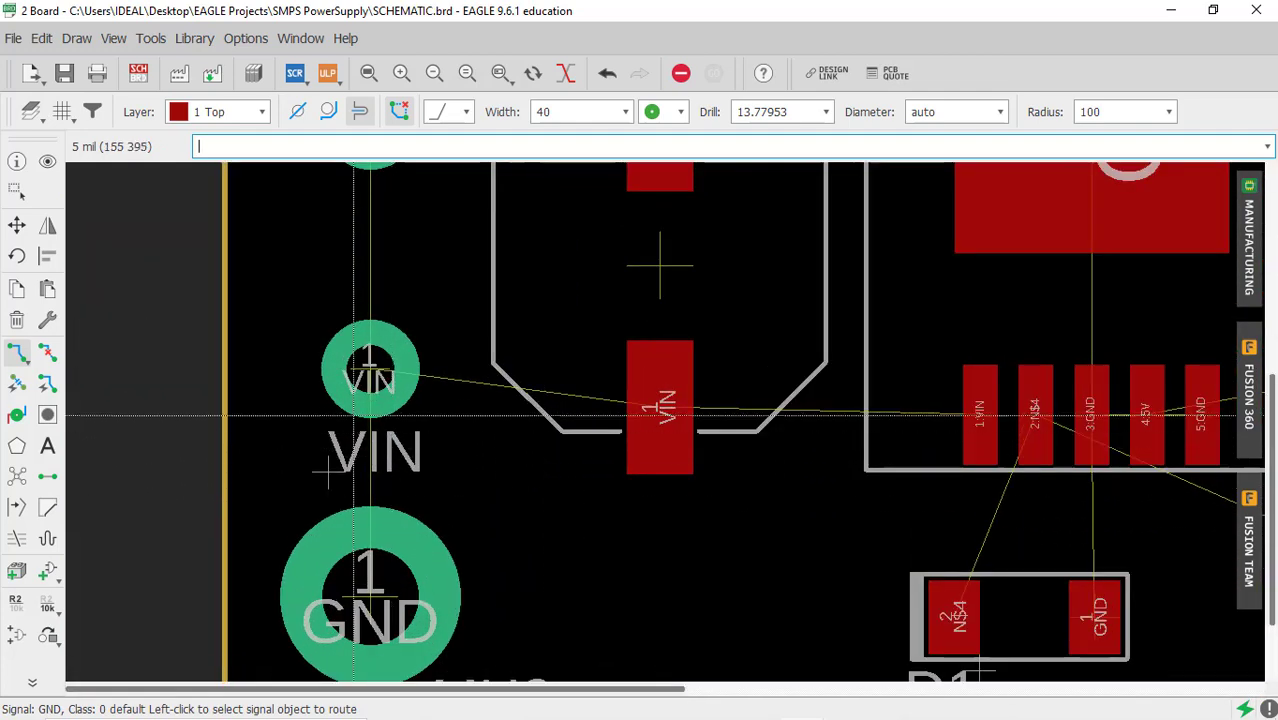
left_click(368, 376)
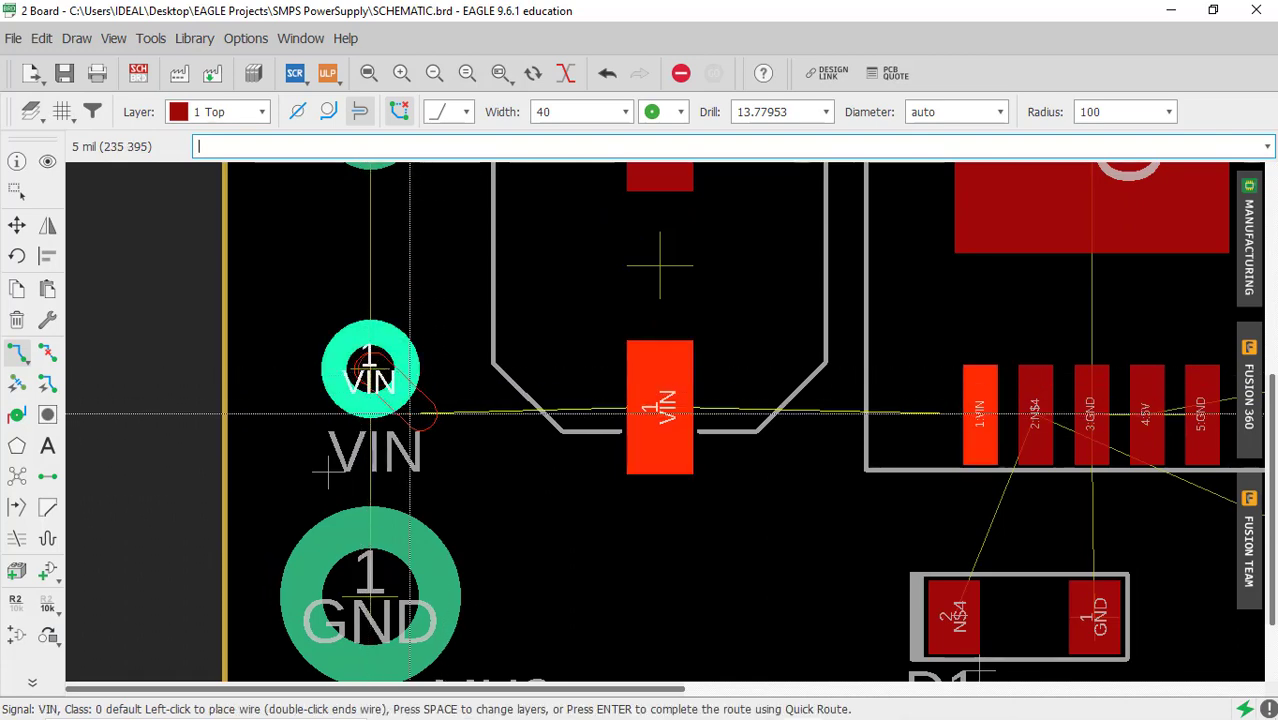
scroll(392, 413, "down", 2)
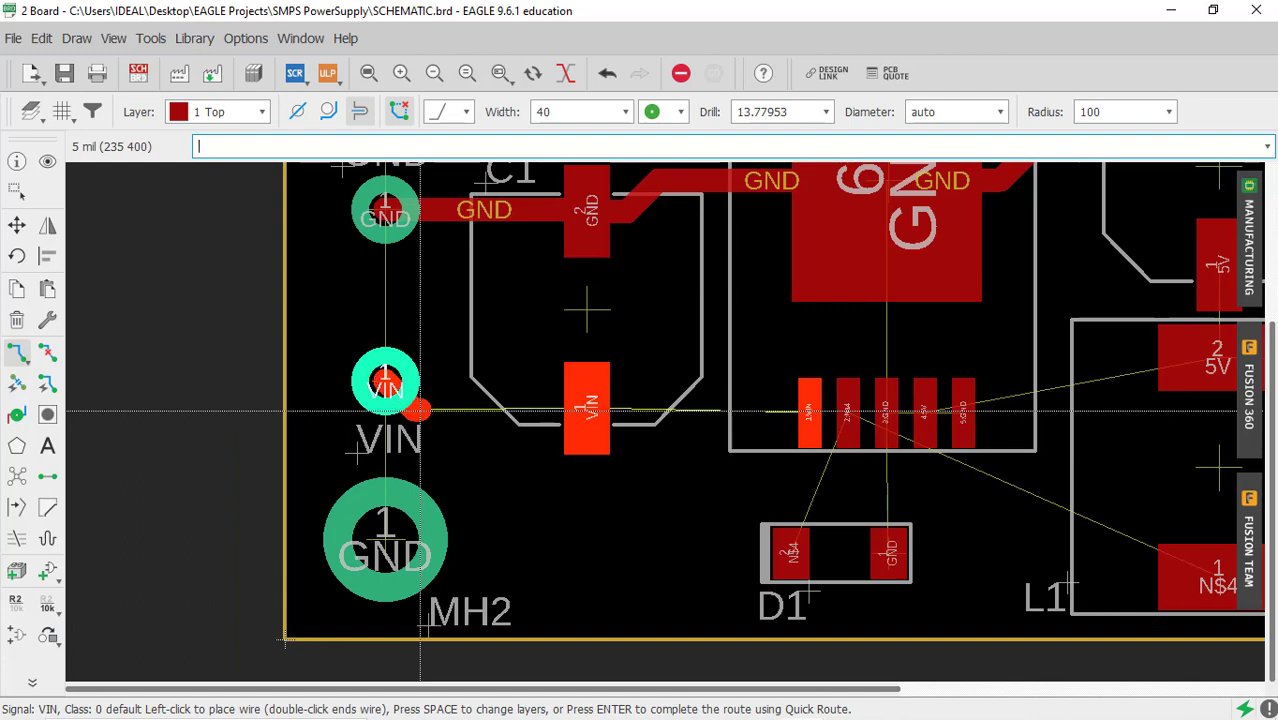
left_click(588, 407)
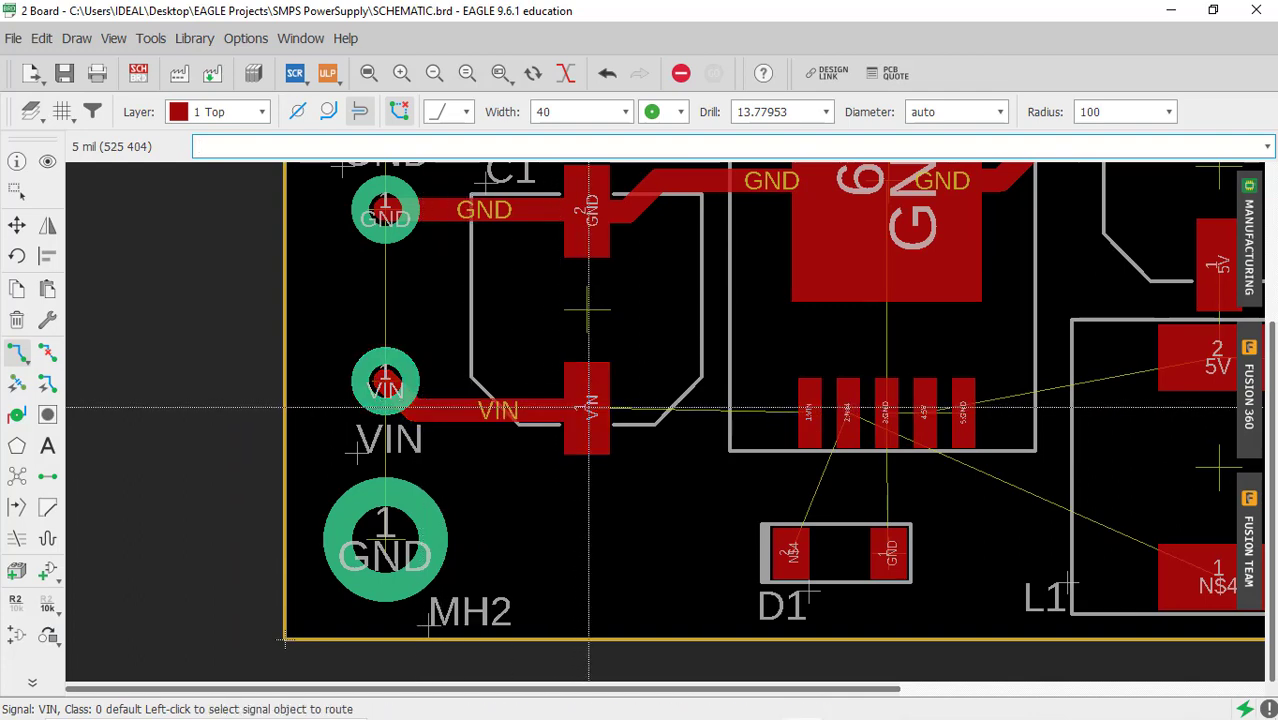
Route the VIN trace from C1 pad 1 below U1's outline and up into U1 pin 1.
scroll(620, 410, "down", 2)
scroll(668, 431, "up", 3)
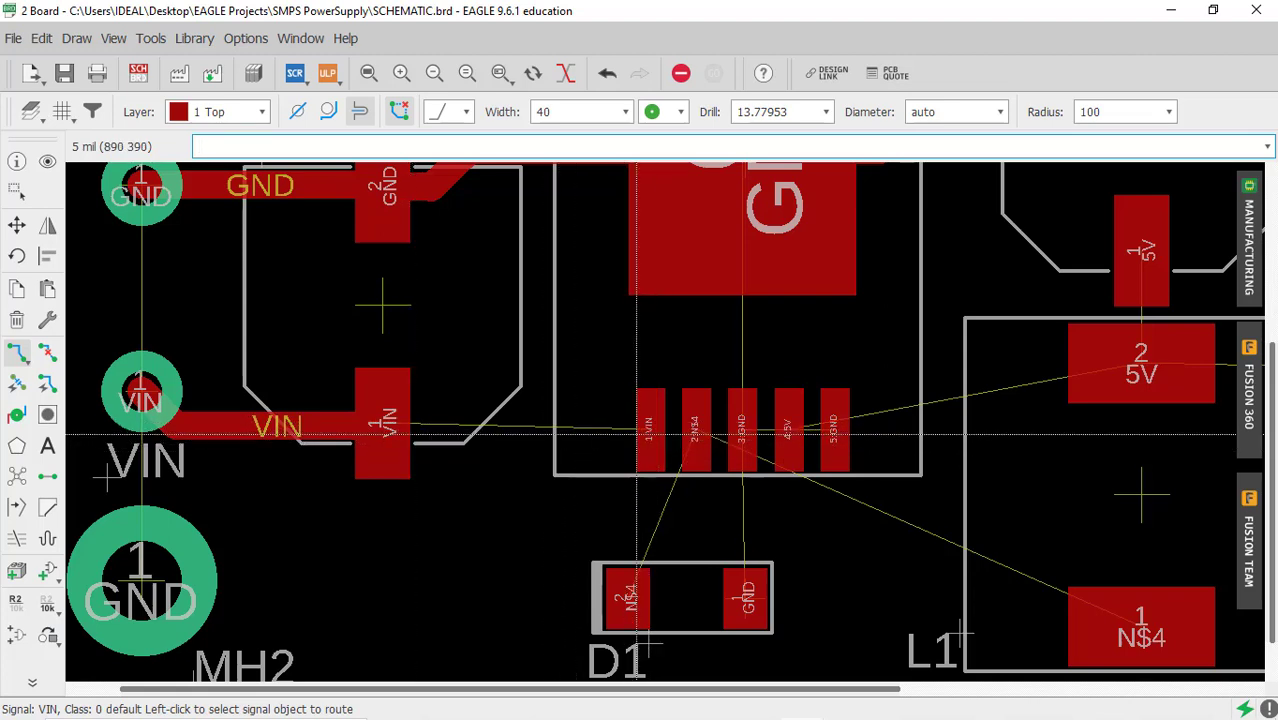
left_click(379, 425)
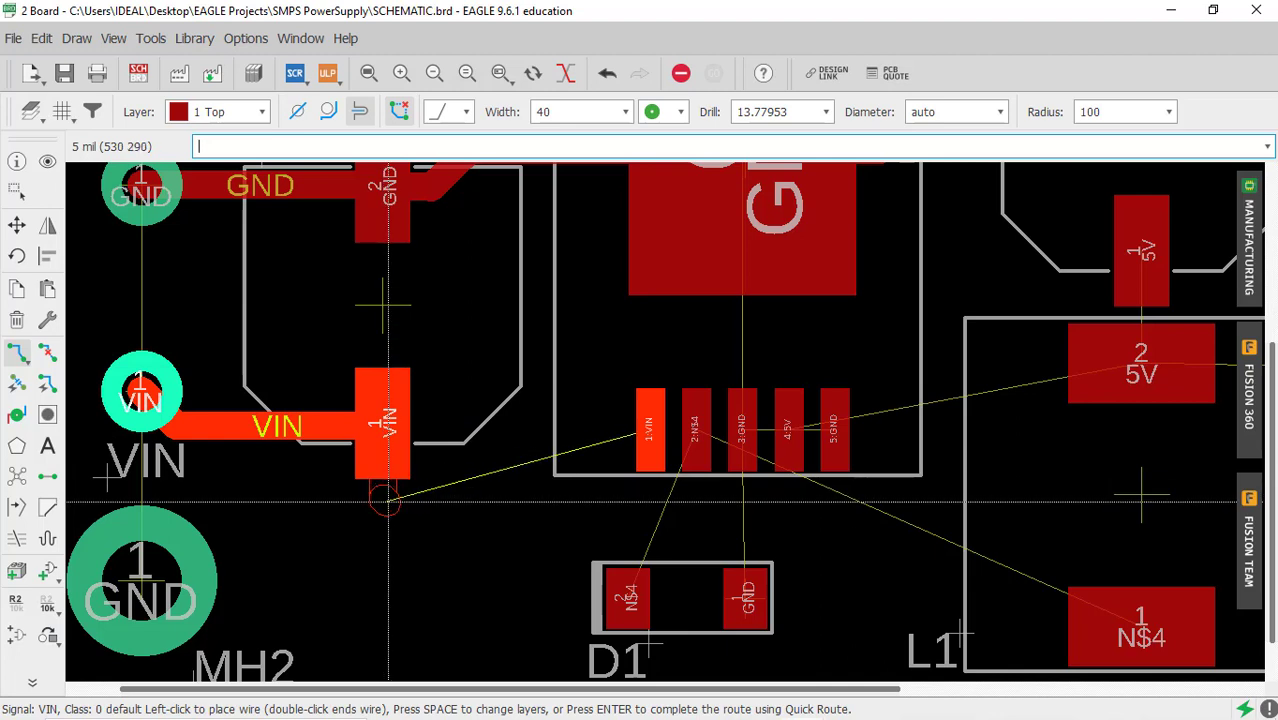
left_click(609, 518)
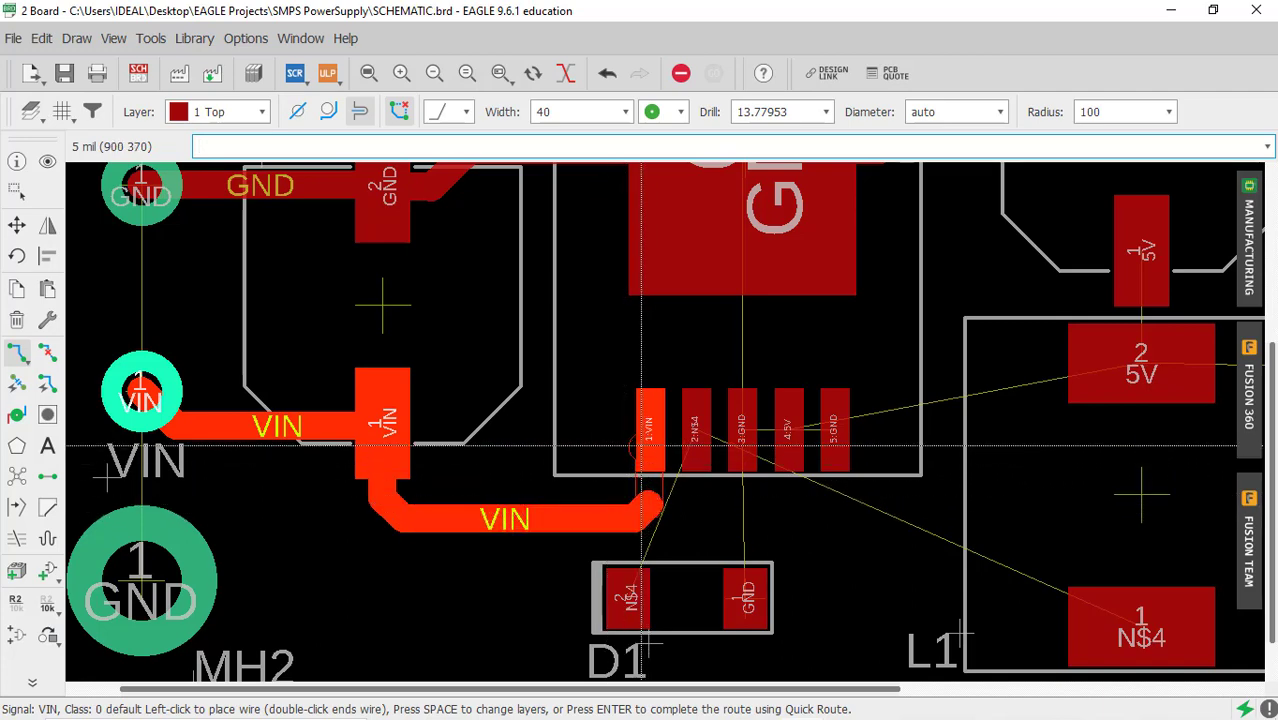
left_click(650, 430)
scroll(650, 430, "down", 3)
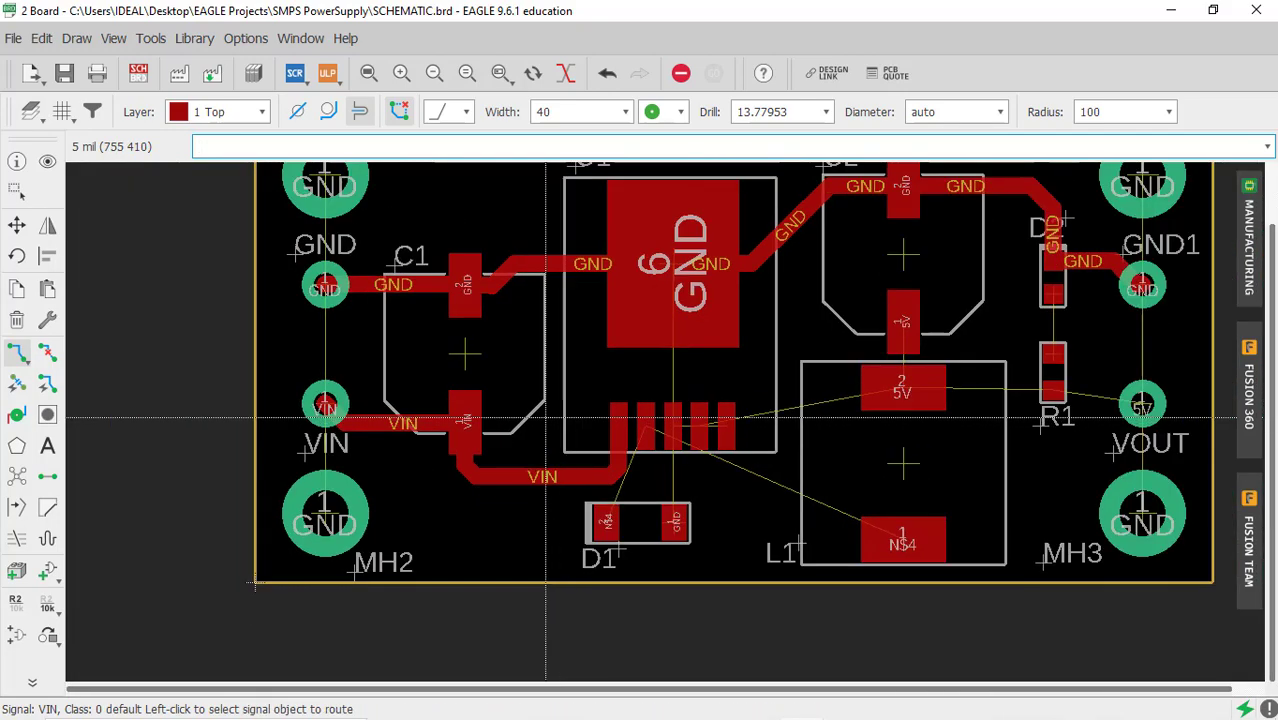
Set the grid size to 25 mil and move diode D1 down about 25 mil, away from the VIN trace.
scroll(394, 366, "down", 2)
scroll(461, 456, "up", 3)
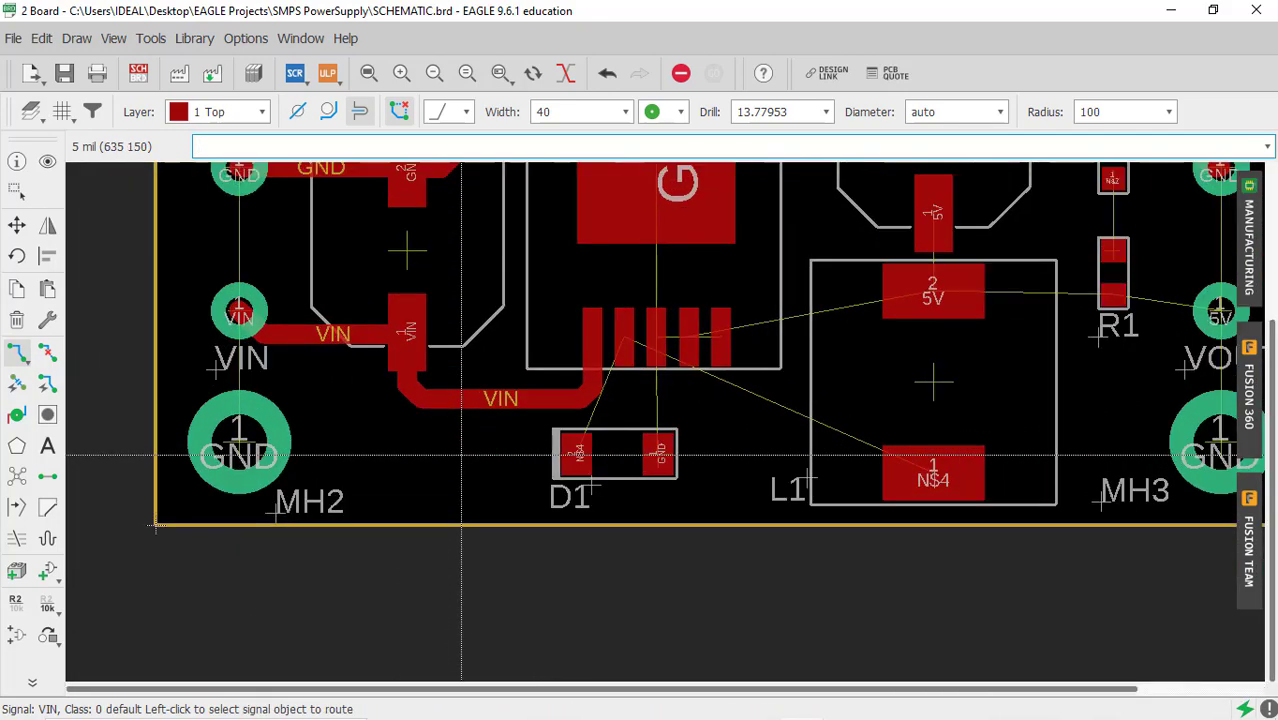
scroll(614, 458, "up", 3)
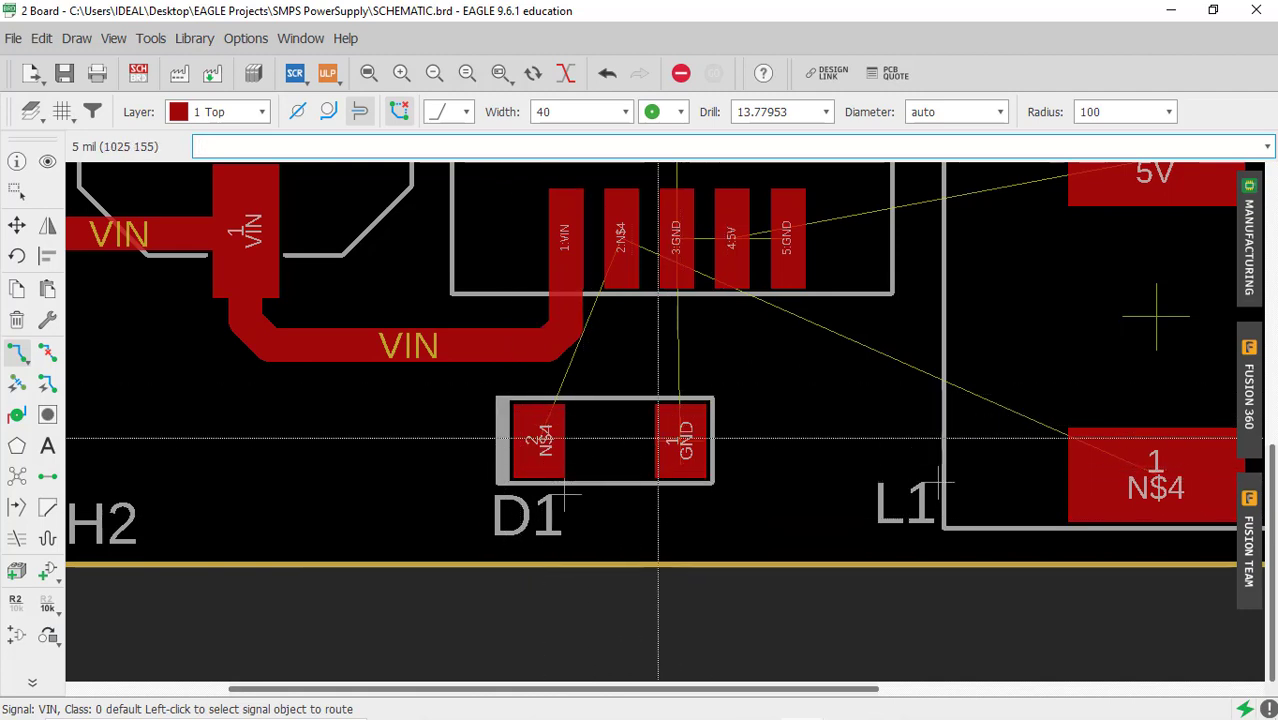
left_click(62, 111)
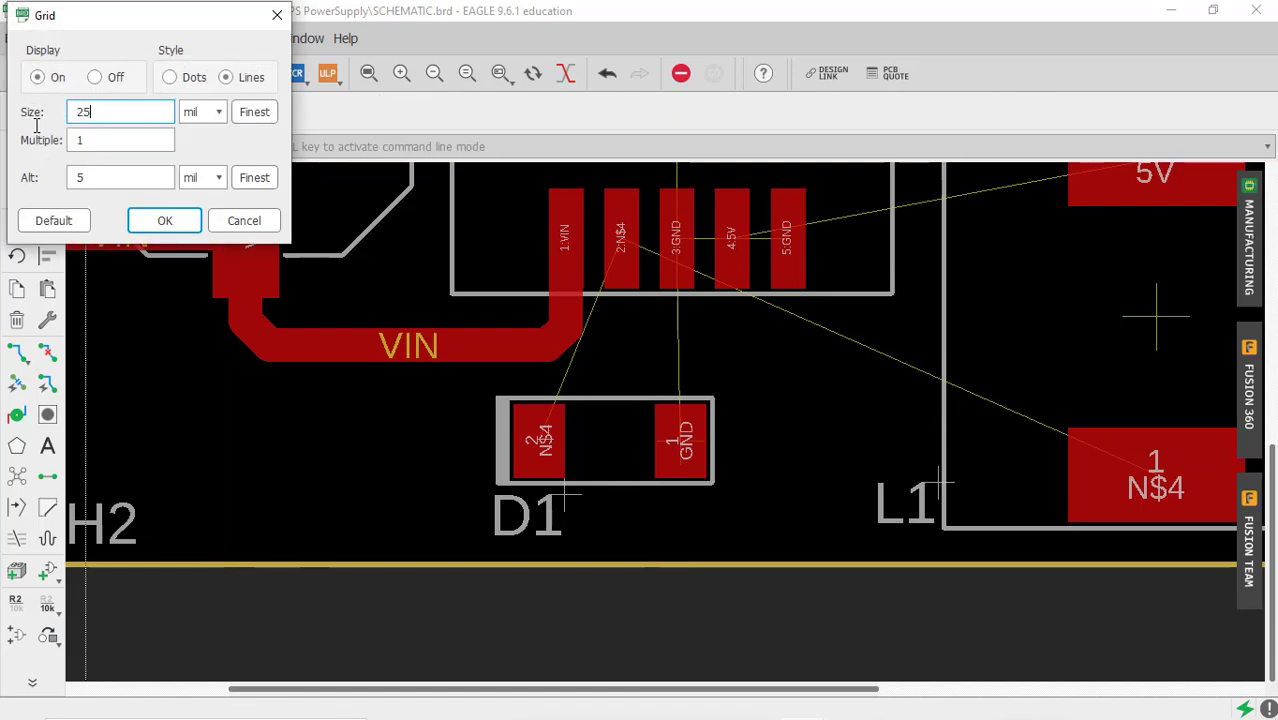
type("25")
key("Return")
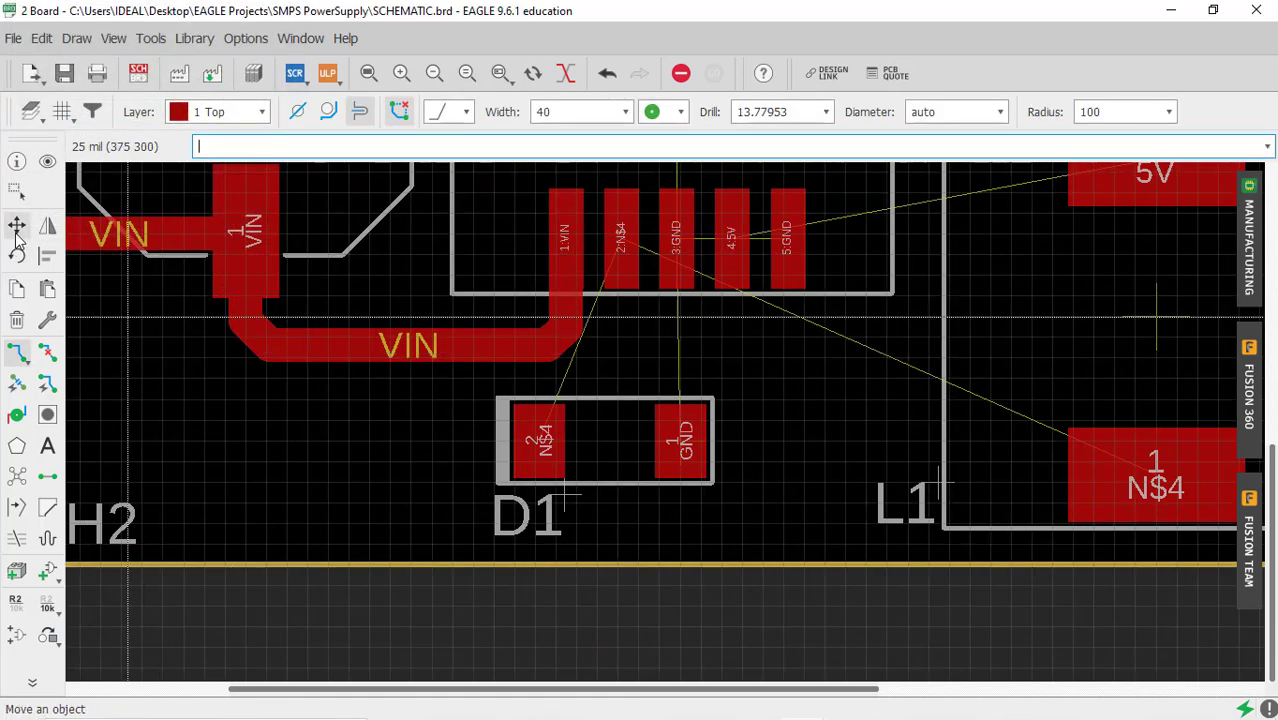
left_click(16, 228)
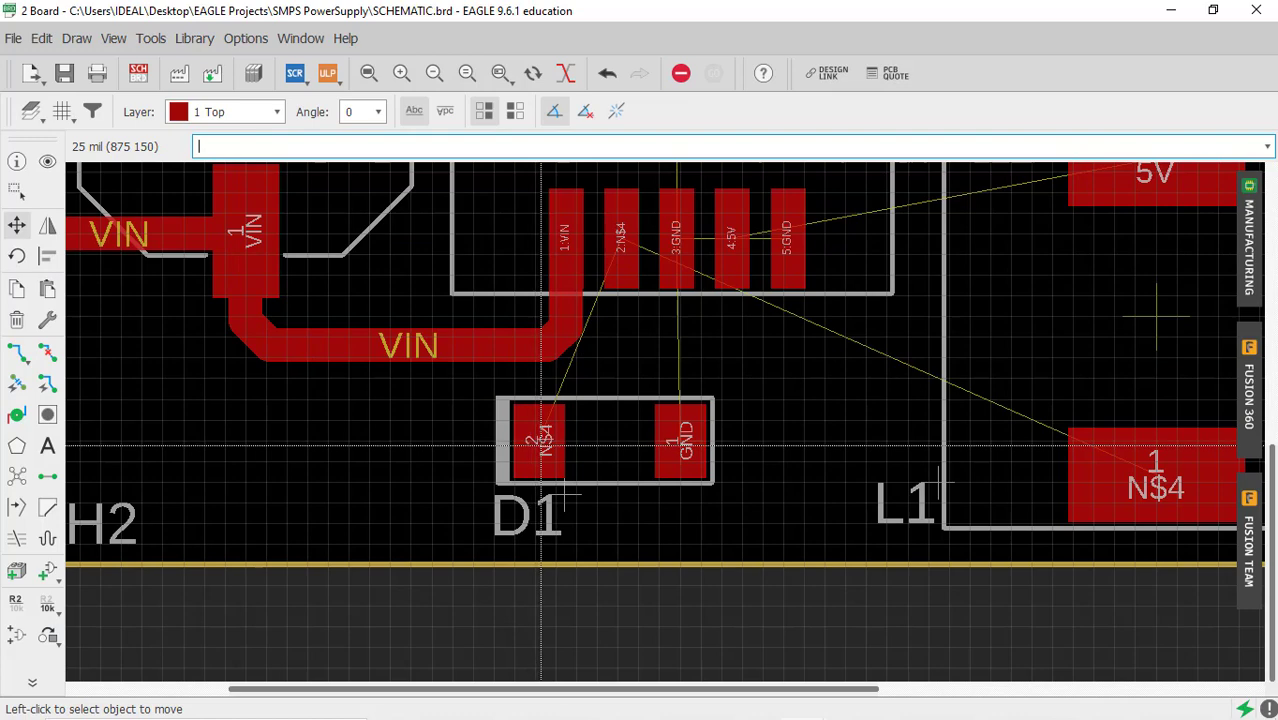
left_click(683, 442)
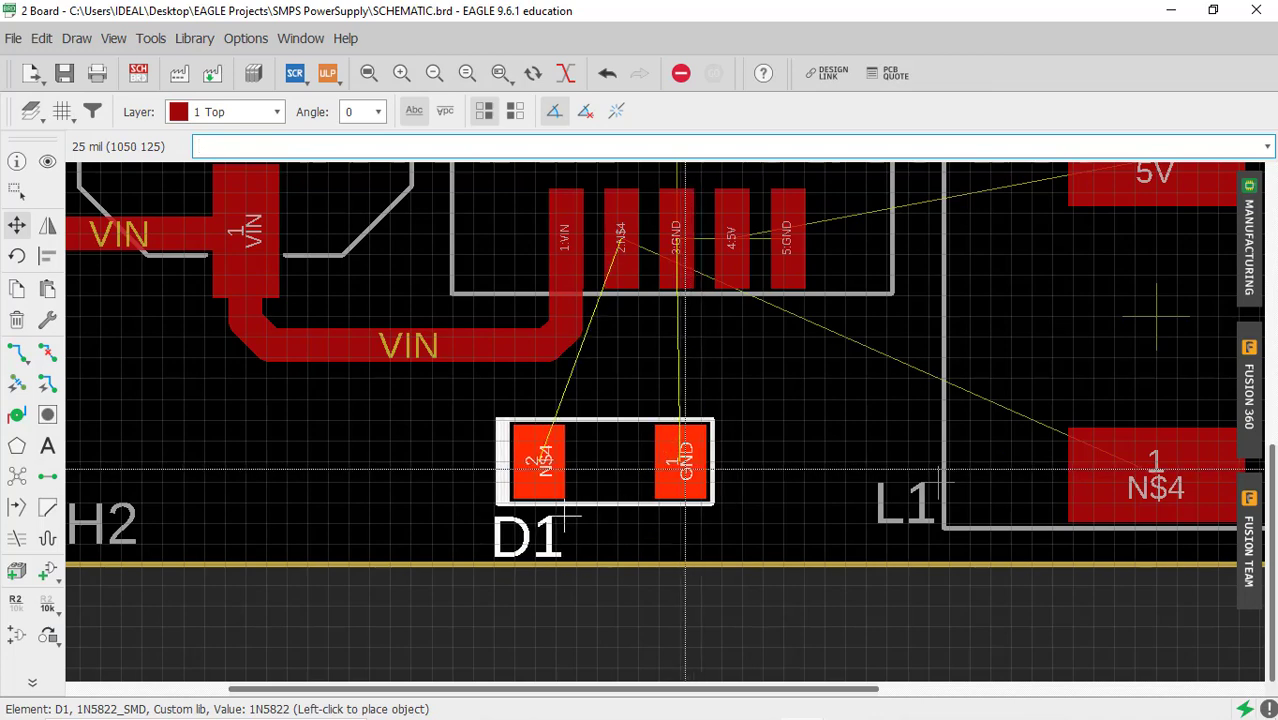
left_click(685, 468)
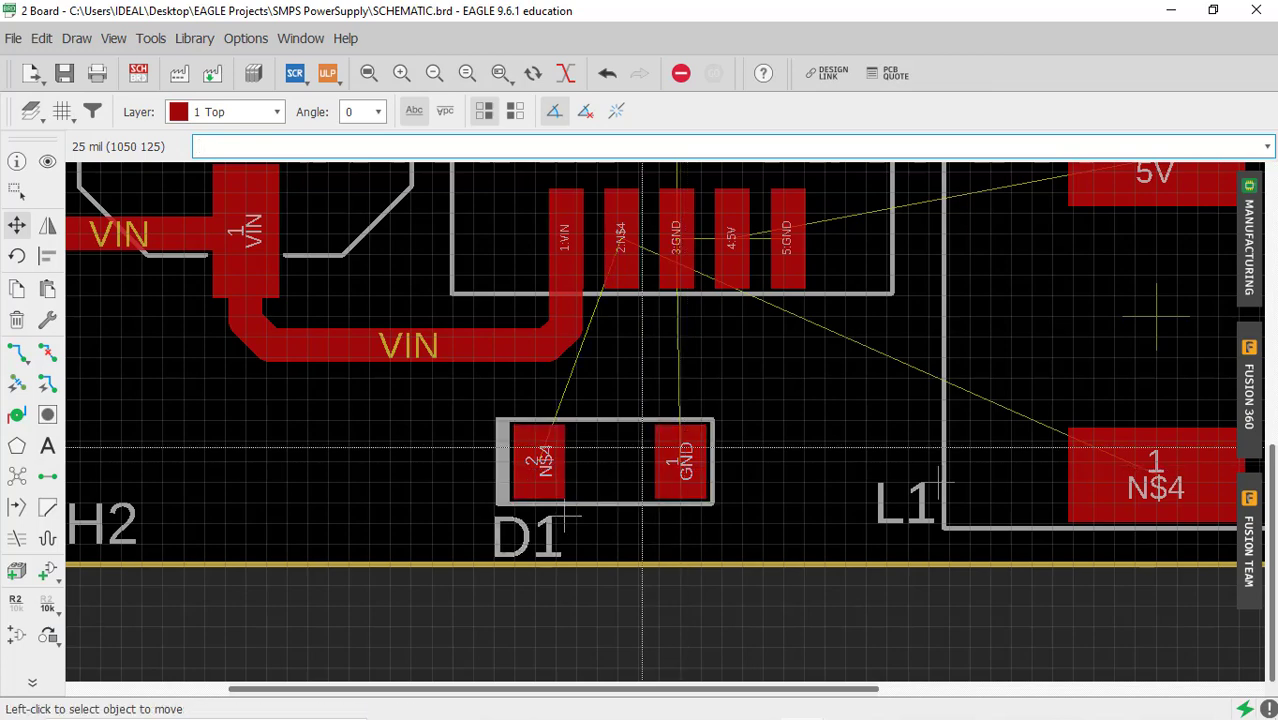
Set the grid size to 5 mil and route the N$4 trace from U1 pin 2 down to D1 pad 2.
left_click(61, 112)
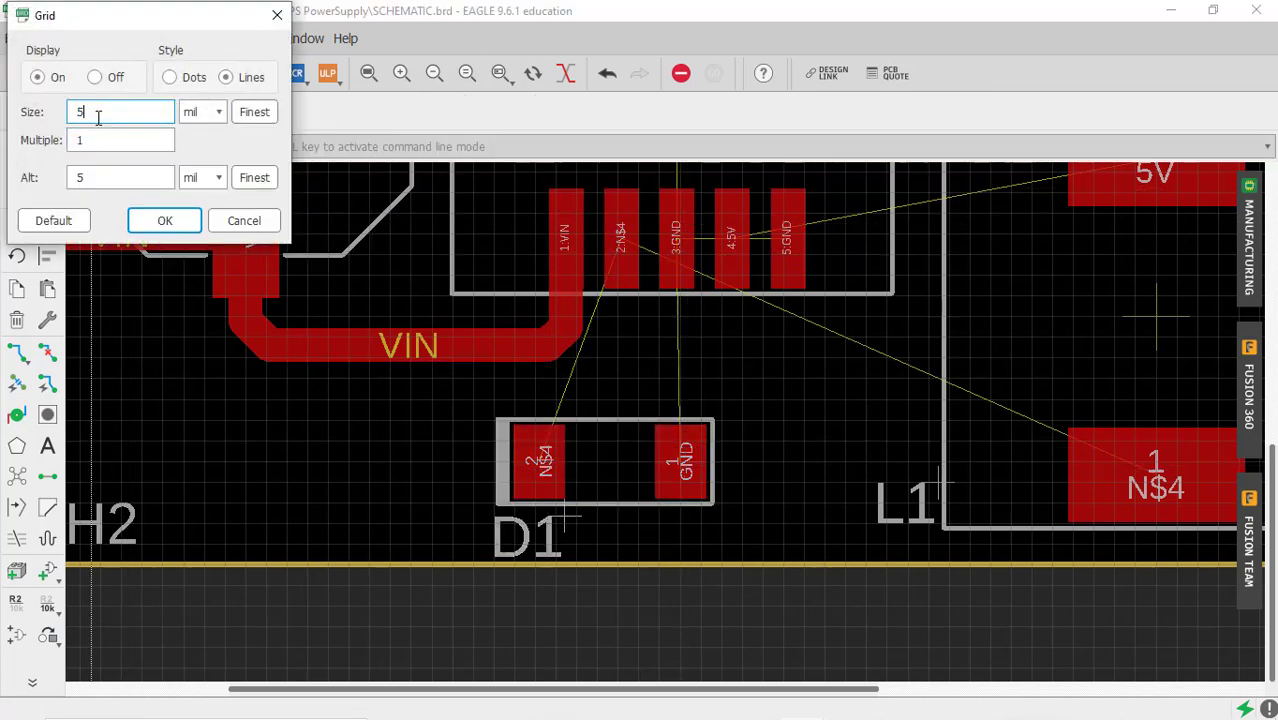
type("5")
key("Return")
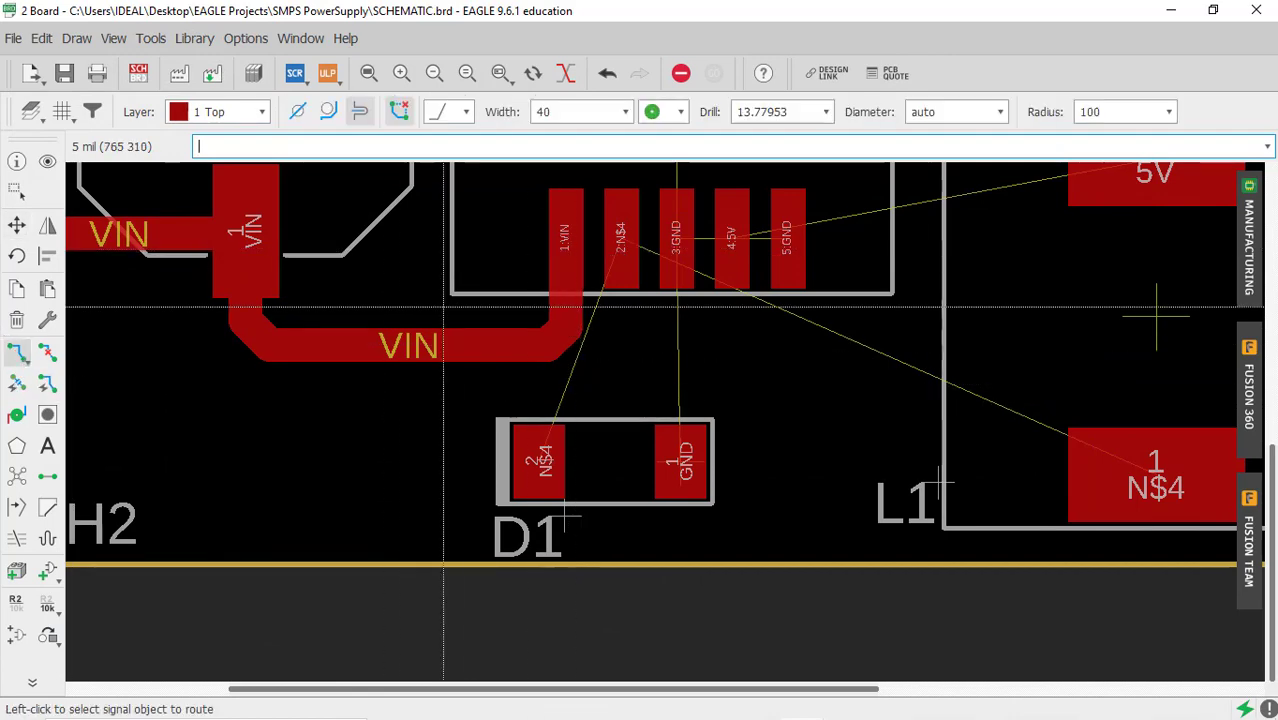
scroll(620, 266, "up", 1)
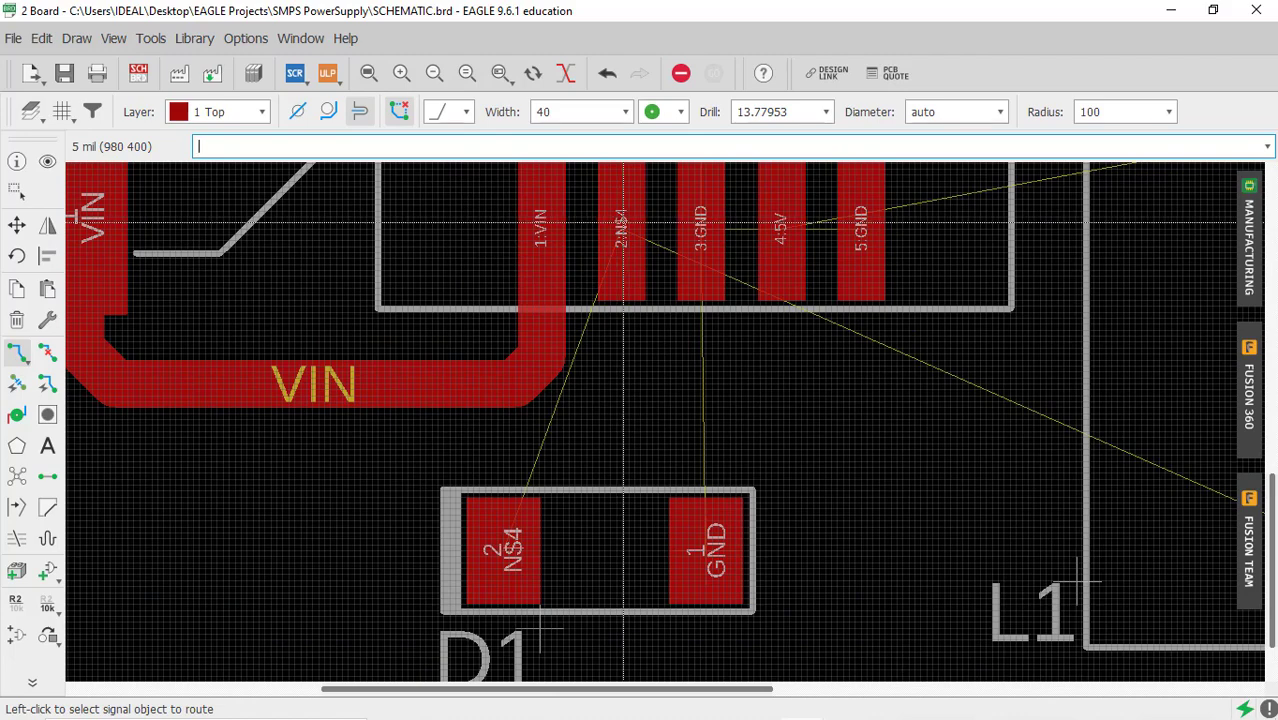
left_click(622, 228)
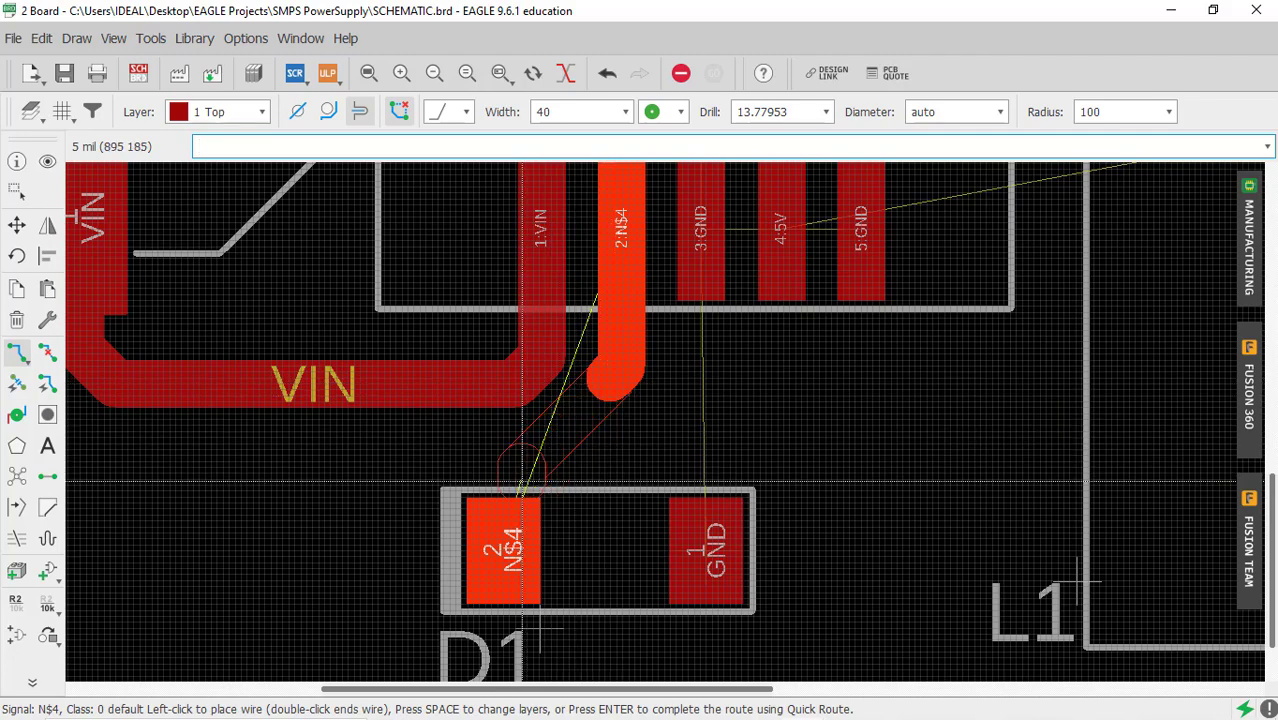
left_click(505, 563)
scroll(549, 386, "down", 3)
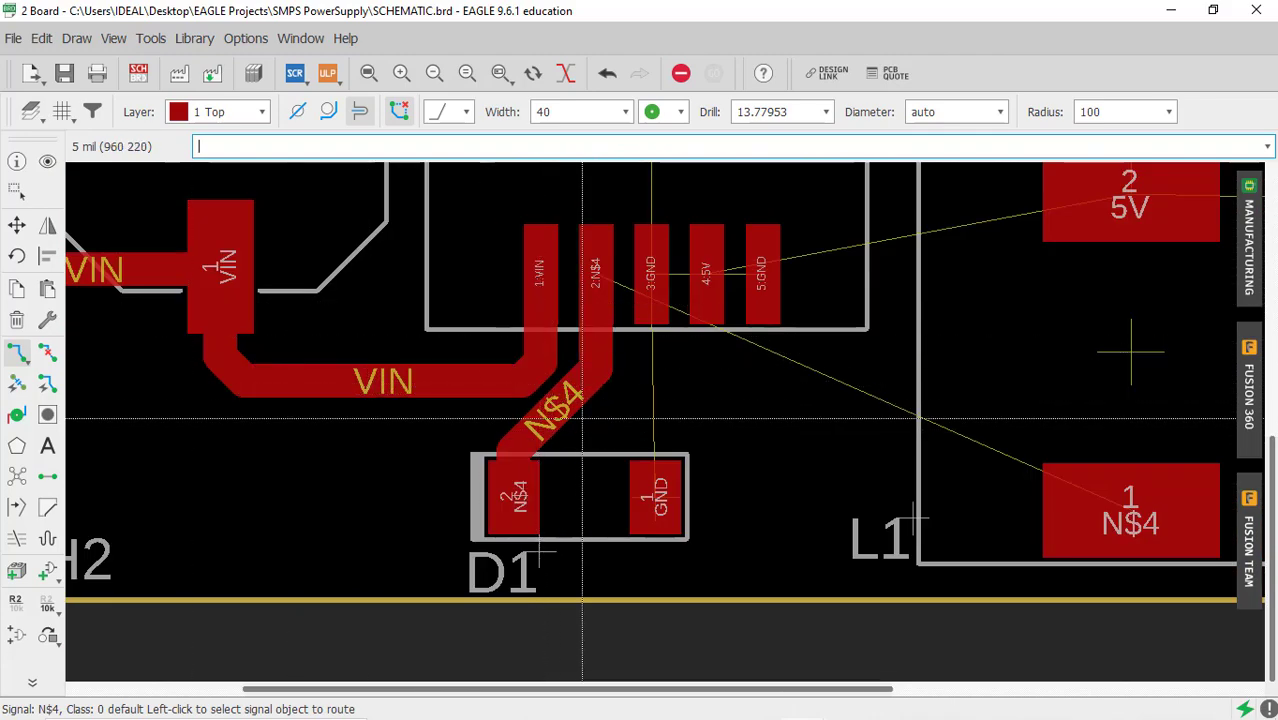
Shift the VIN trace's corner below U1 pin 1 slightly away from the N$4 trace to widen the gap.
left_click(20, 230)
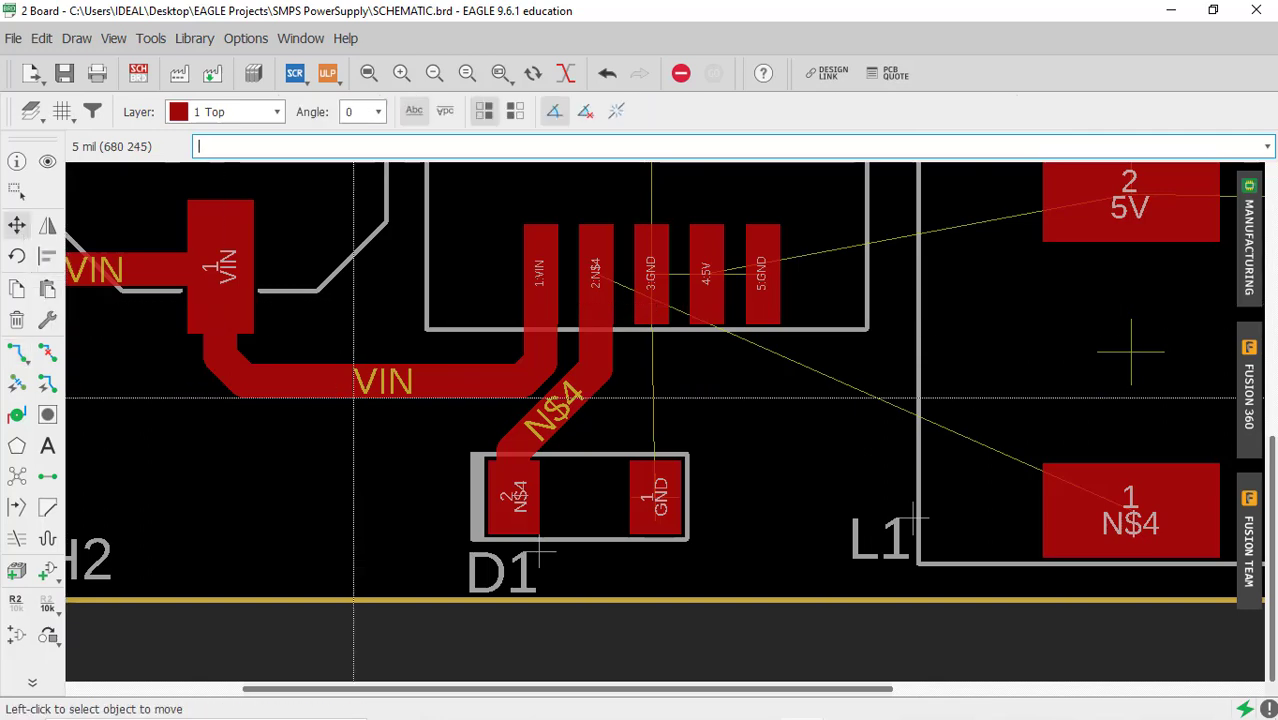
left_click(528, 373)
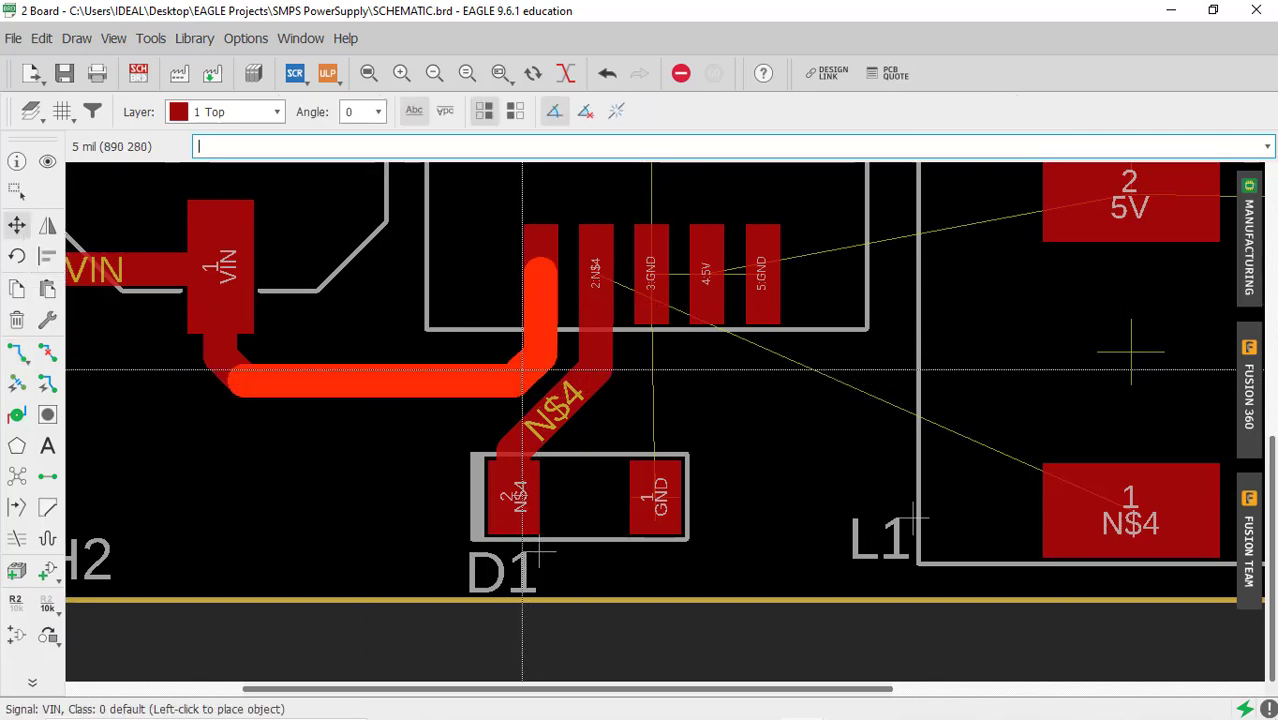
left_click(518, 365)
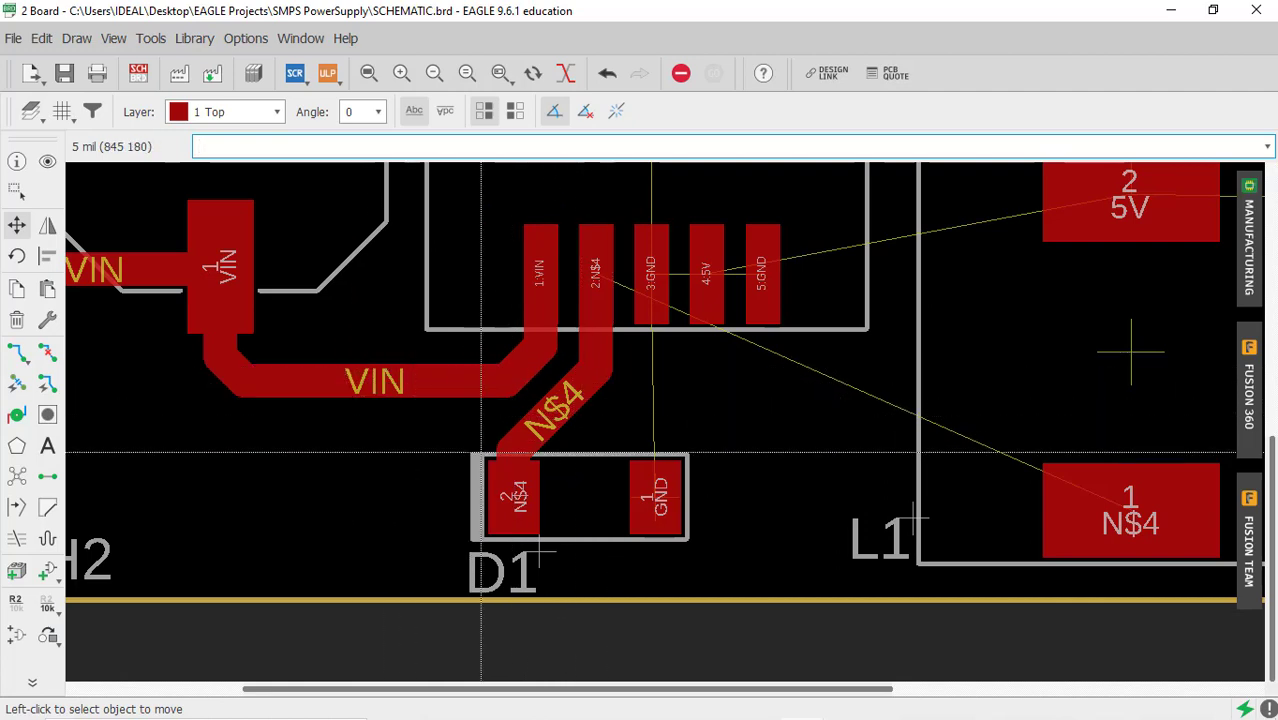
Route 40 mil GND traces from U1 pins 3 and 5 up to U1's large GND pad 6.
scroll(420, 440, "down", 2)
scroll(403, 434, "down", 2)
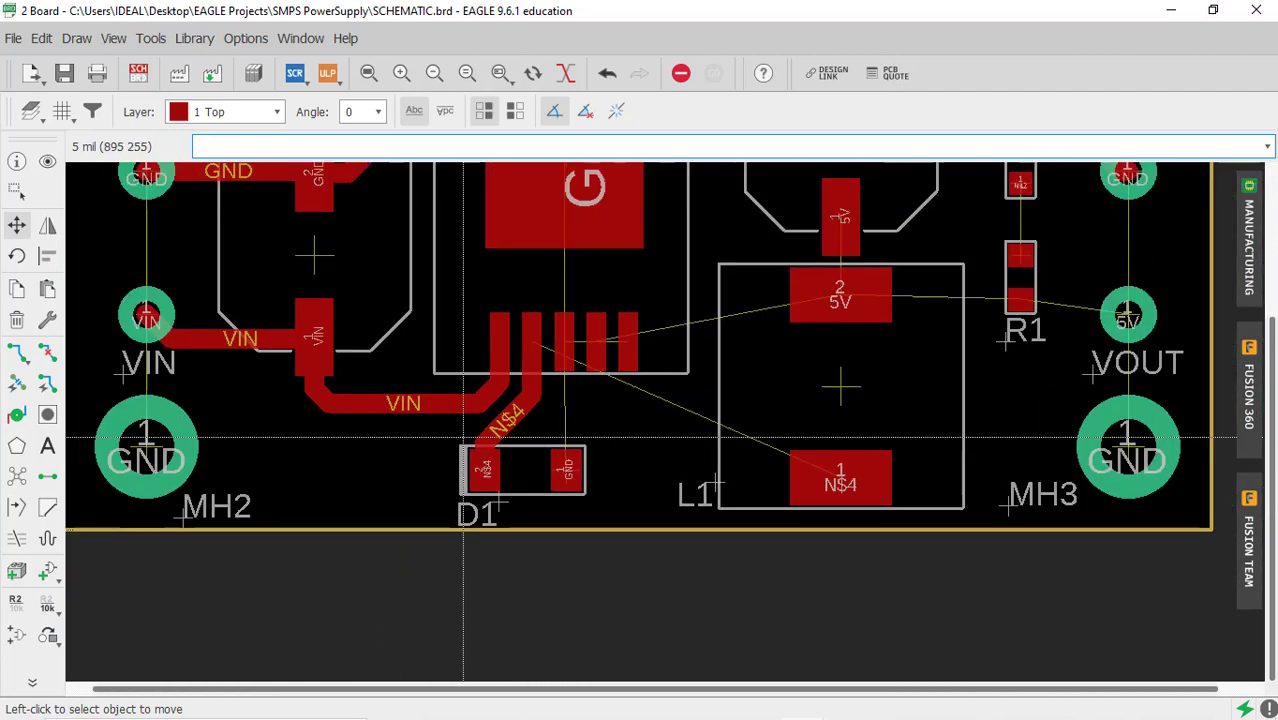
scroll(519, 411, "up", 2)
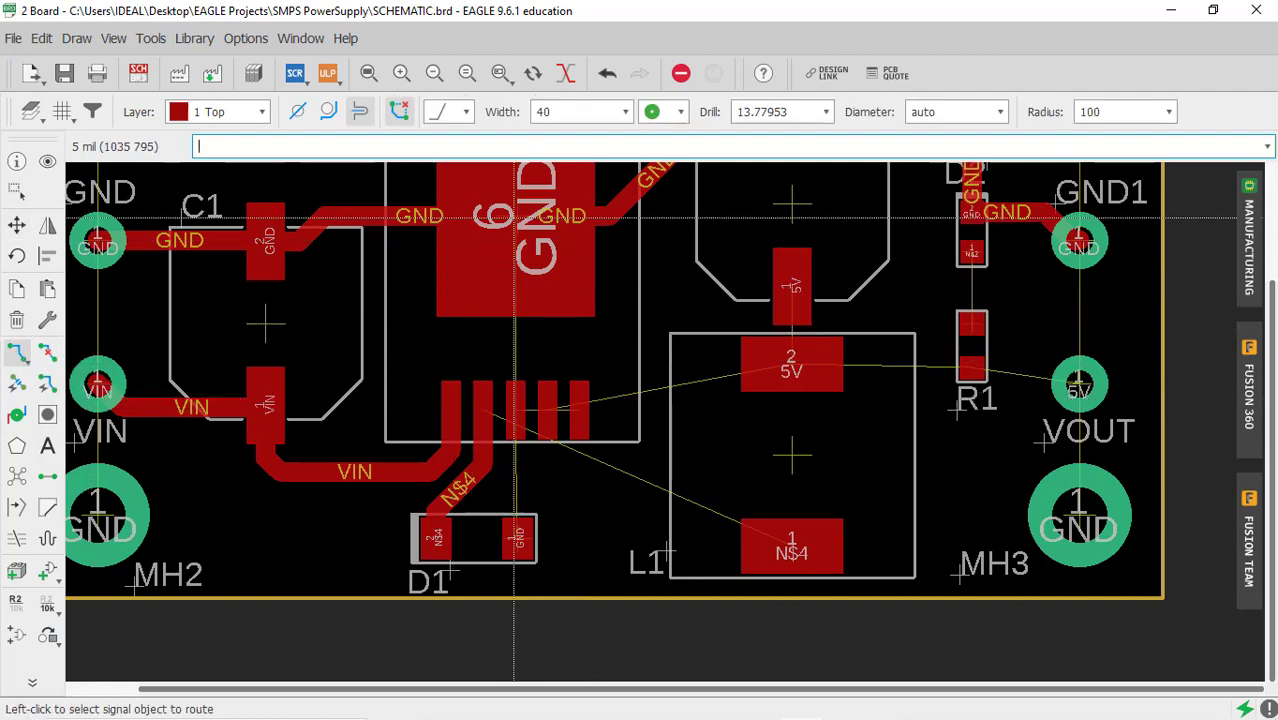
scroll(530, 223, "up", 2)
left_click(509, 491)
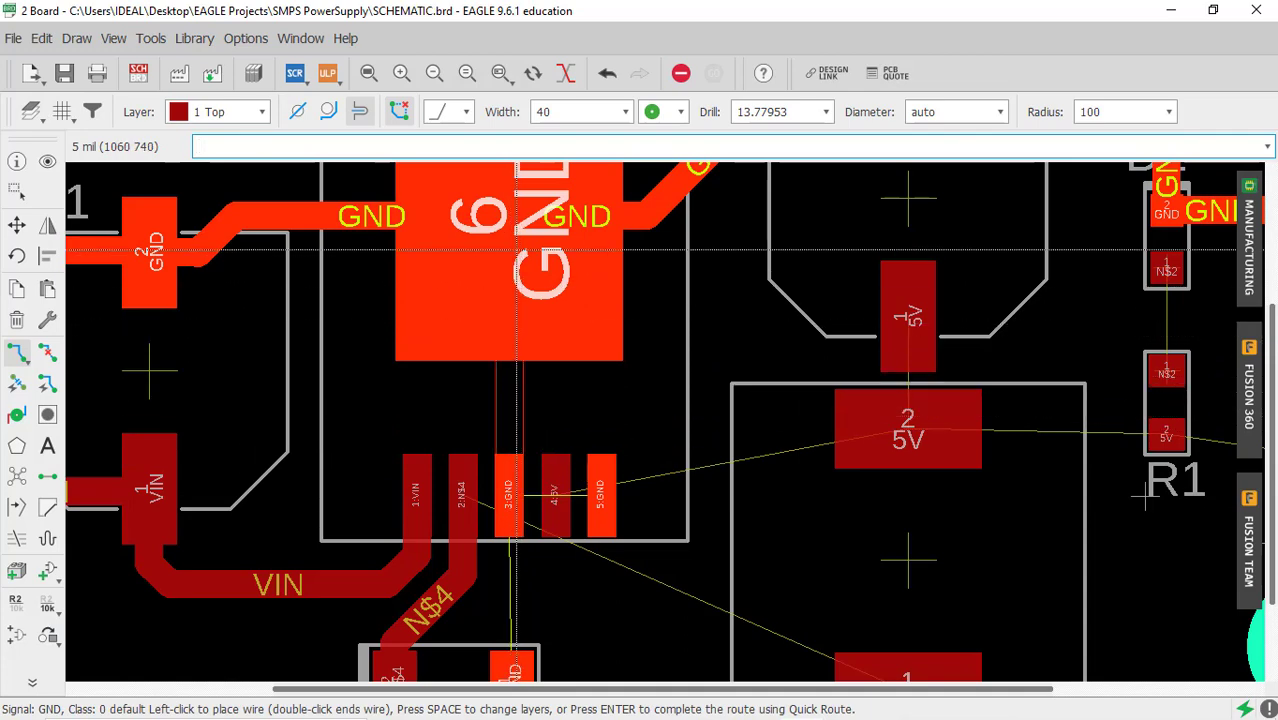
left_click(509, 207)
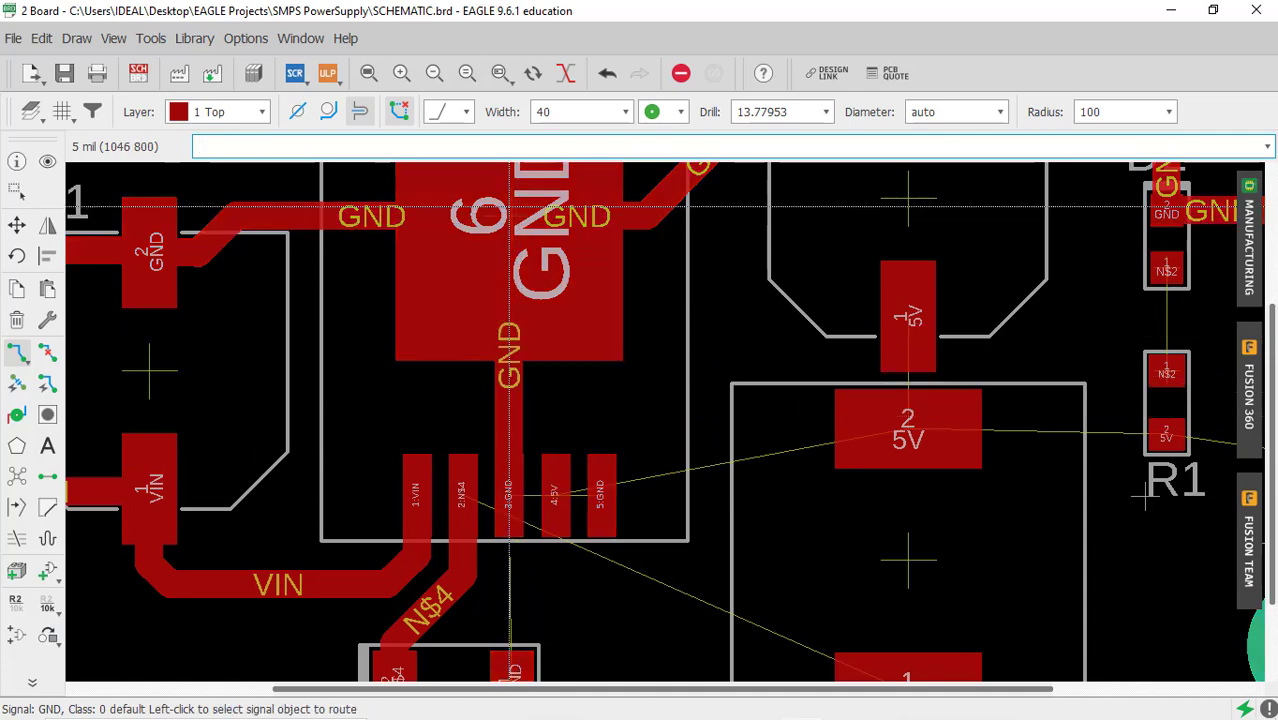
left_click(600, 495)
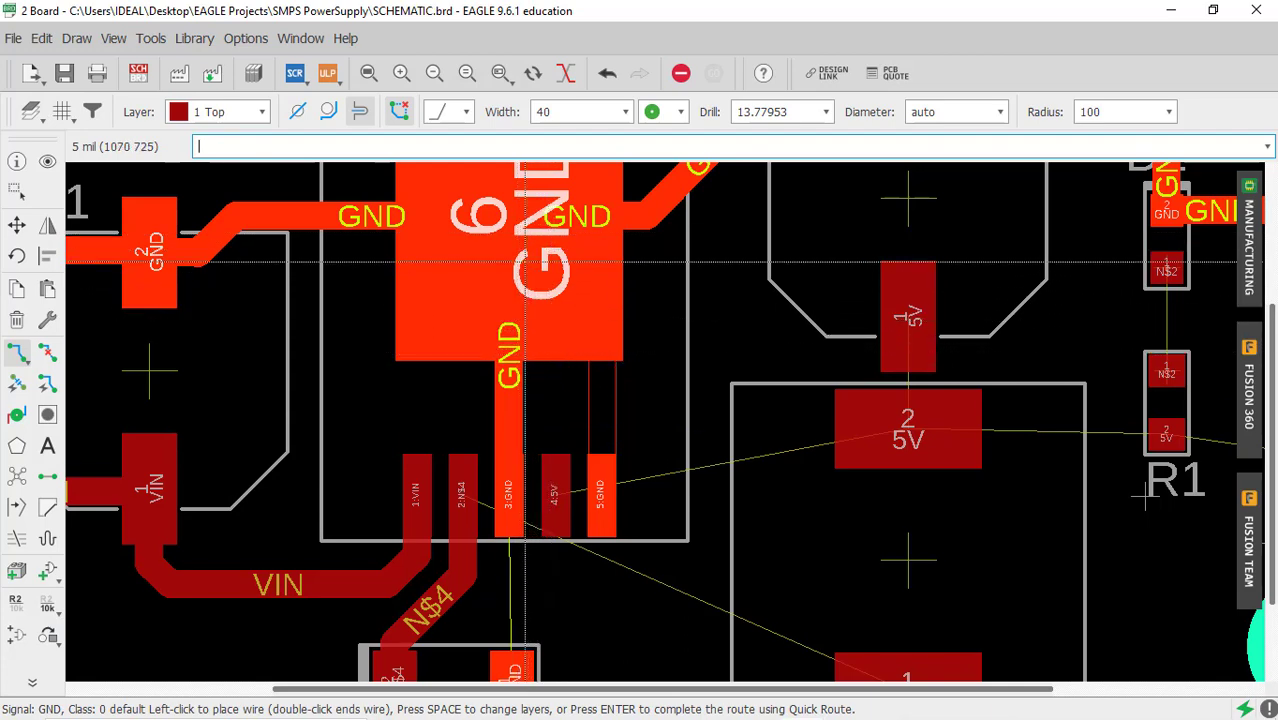
left_click(511, 218)
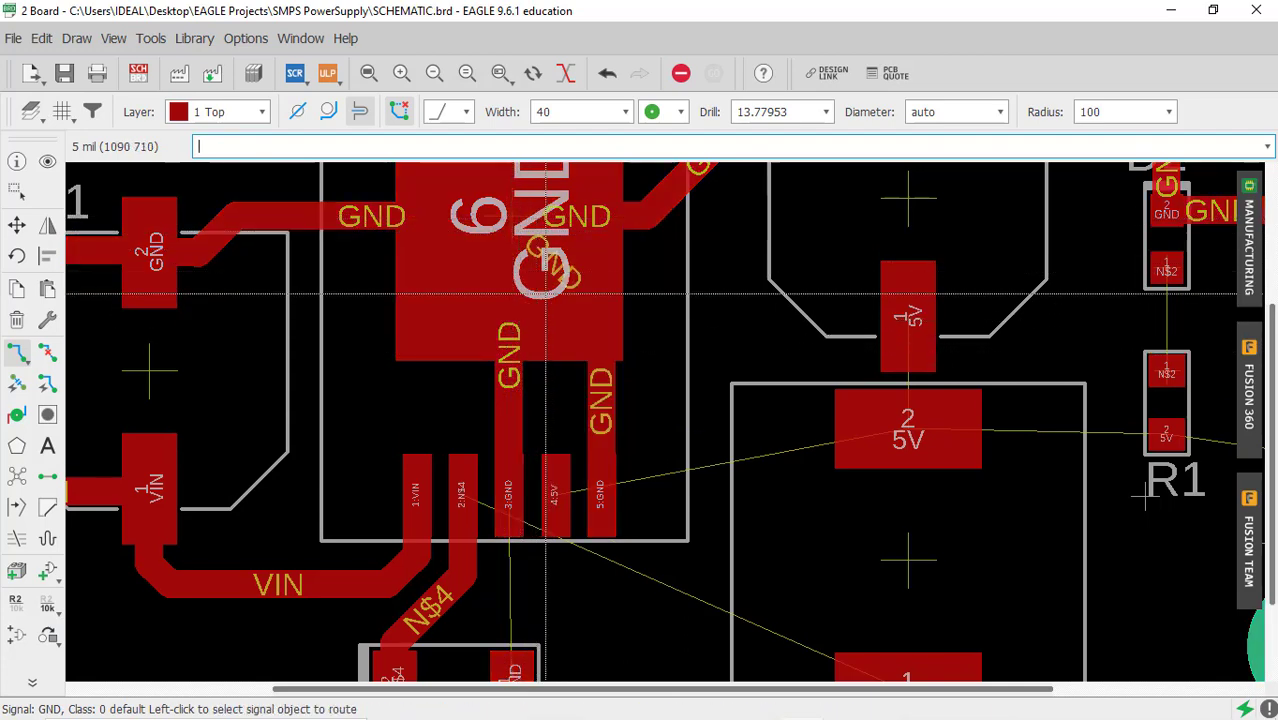
Try to route the N$4 trace from D1 pad 2 below the diode towards L1 pad 1.
scroll(551, 287, "down", 4)
scroll(578, 485, "up", 3)
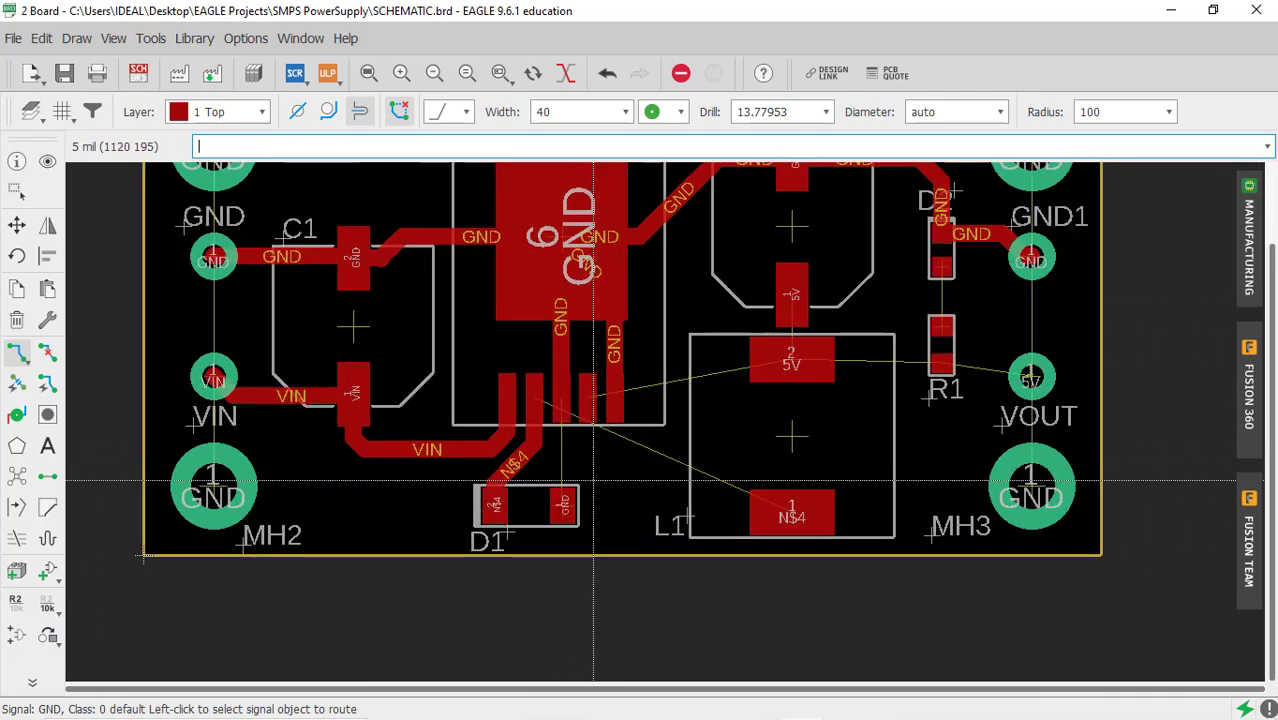
scroll(596, 490, "up", 1)
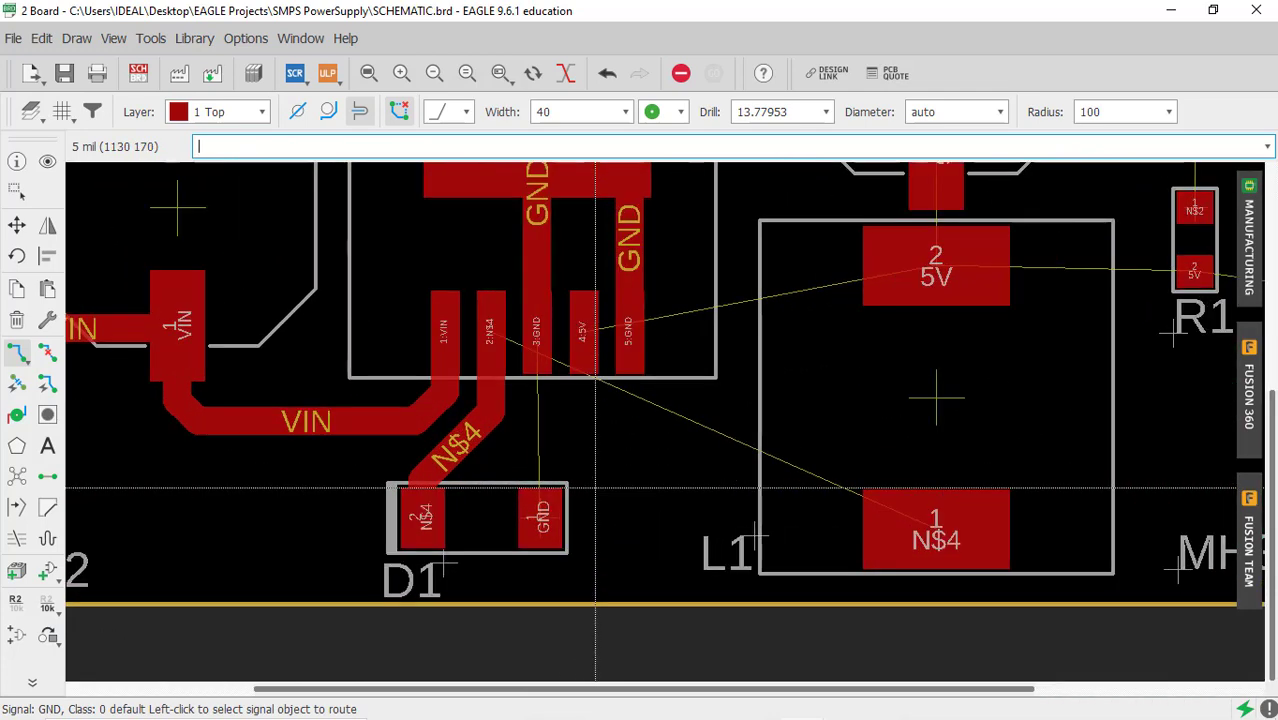
scroll(545, 440, "down", 2)
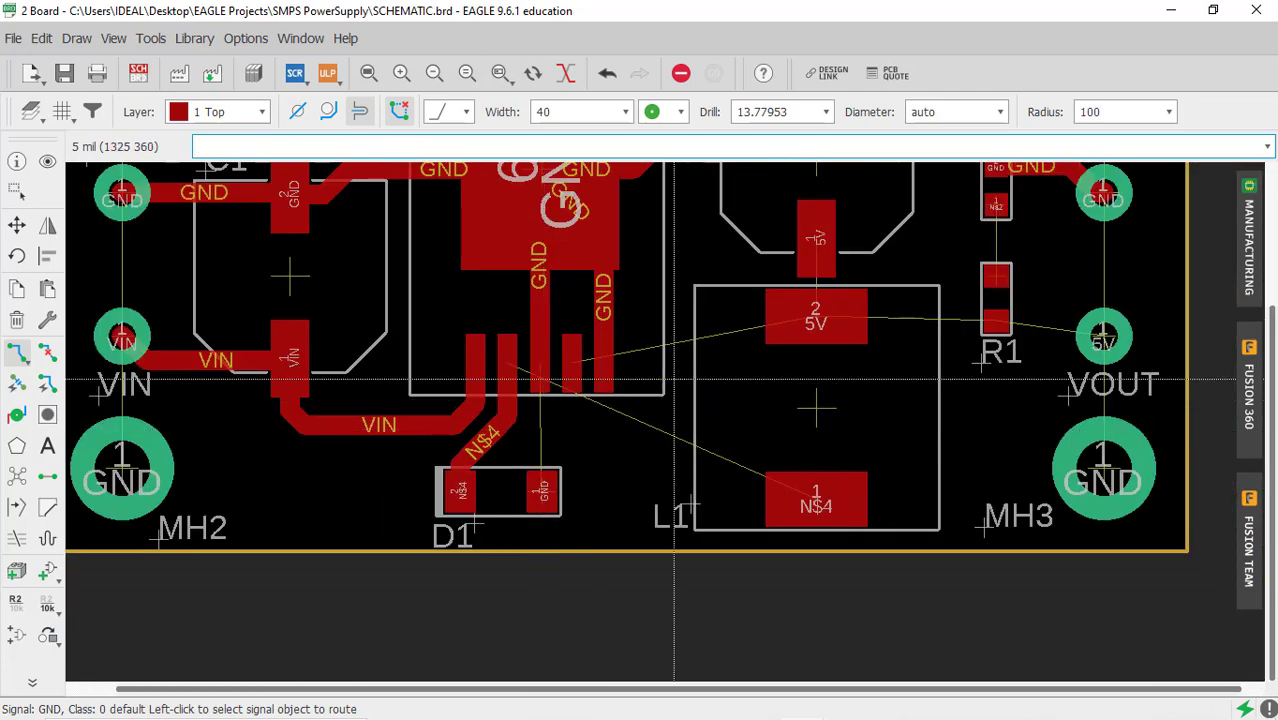
scroll(511, 517, "up", 1)
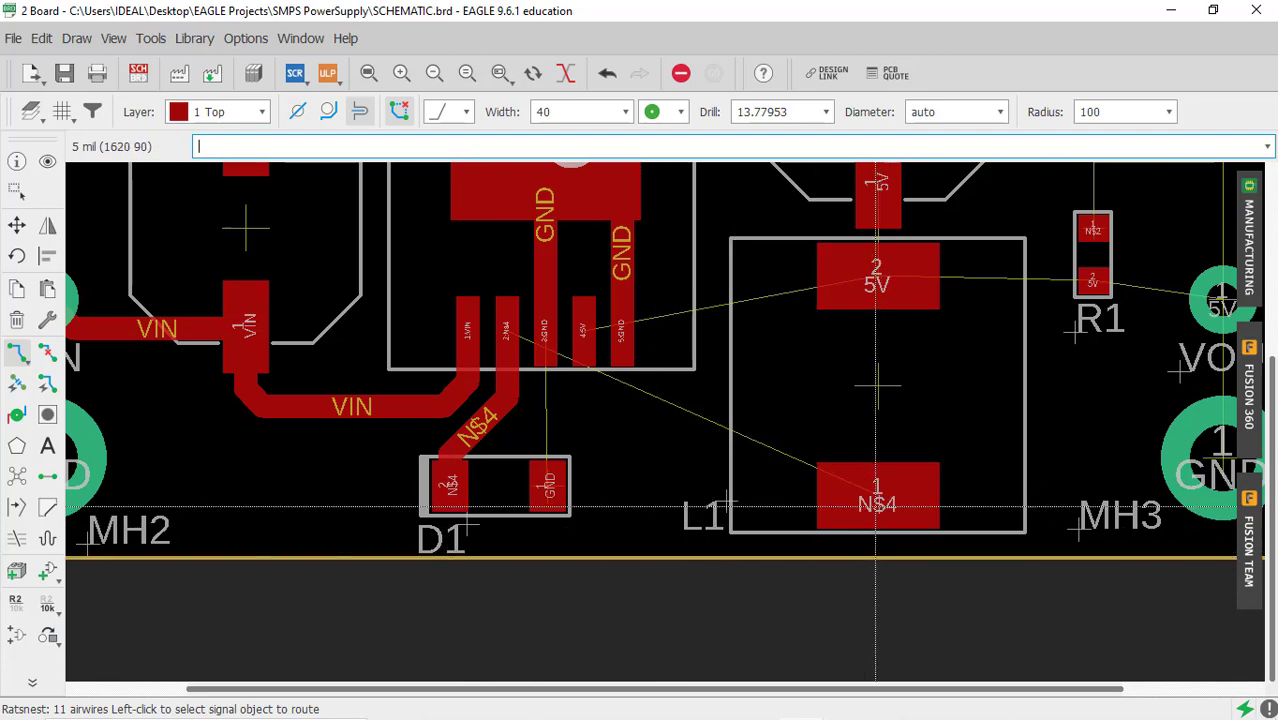
left_click(16, 358)
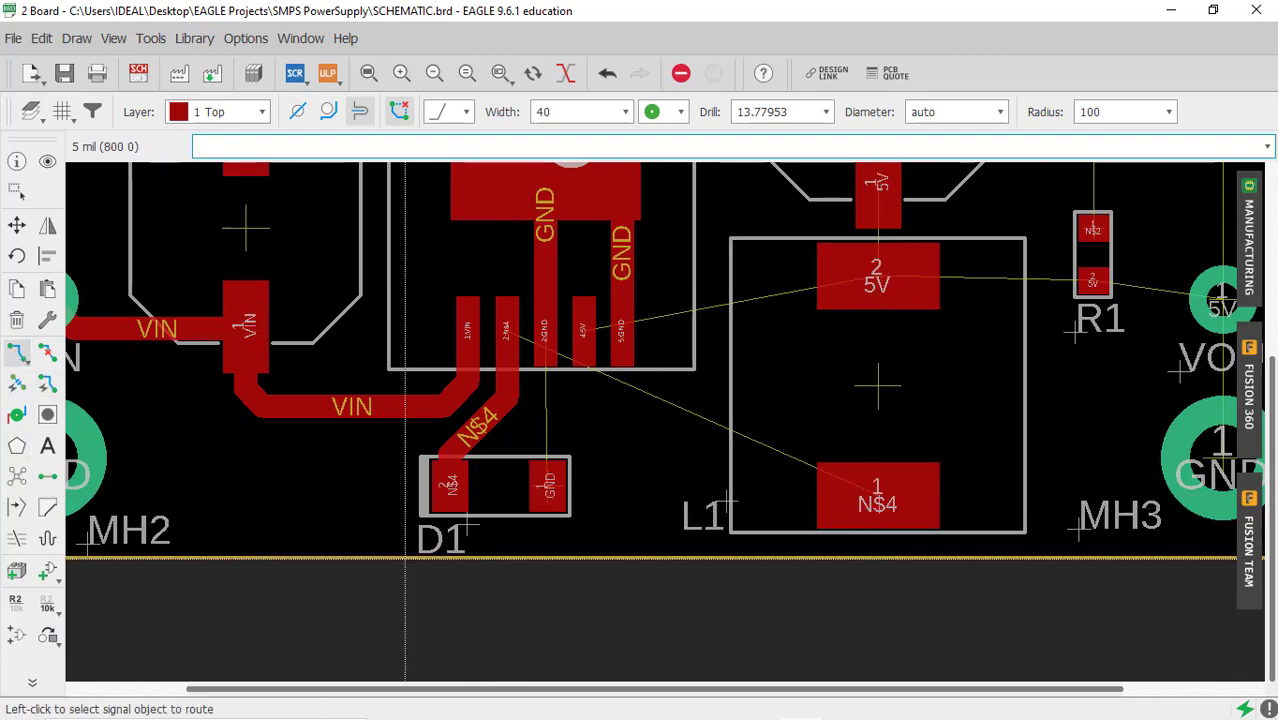
left_click(447, 490)
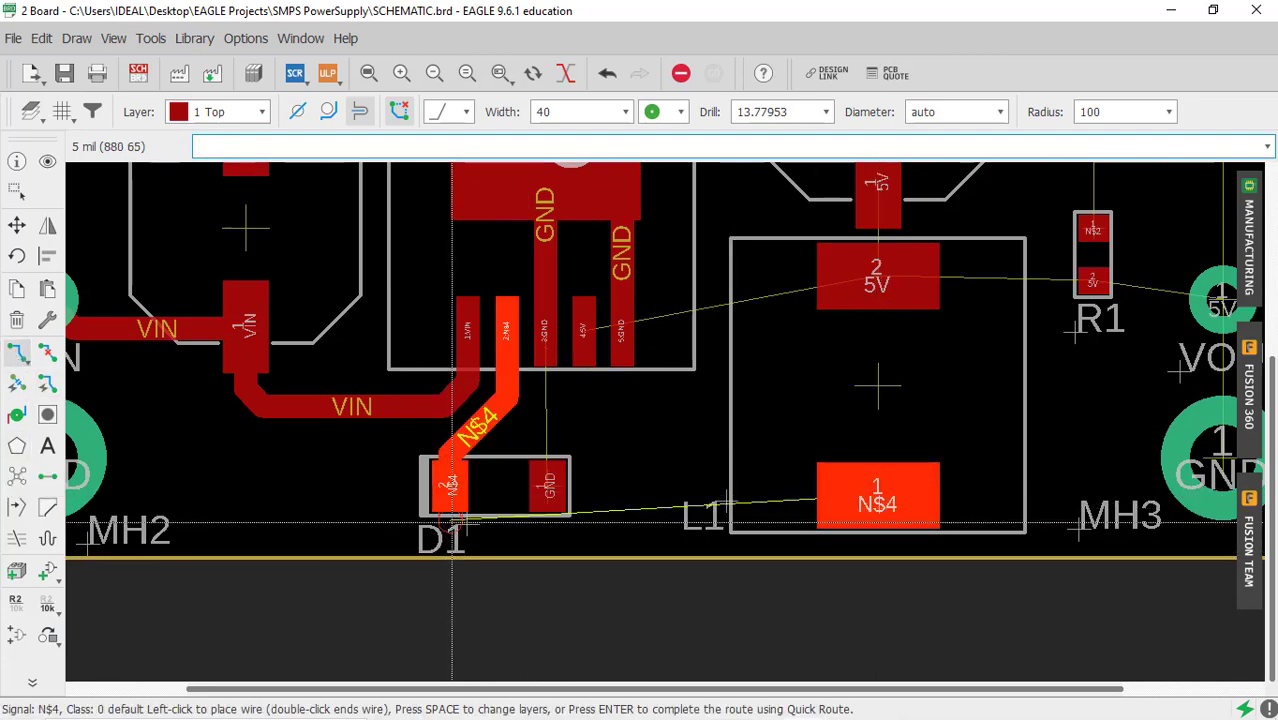
scroll(456, 547, "up", 3)
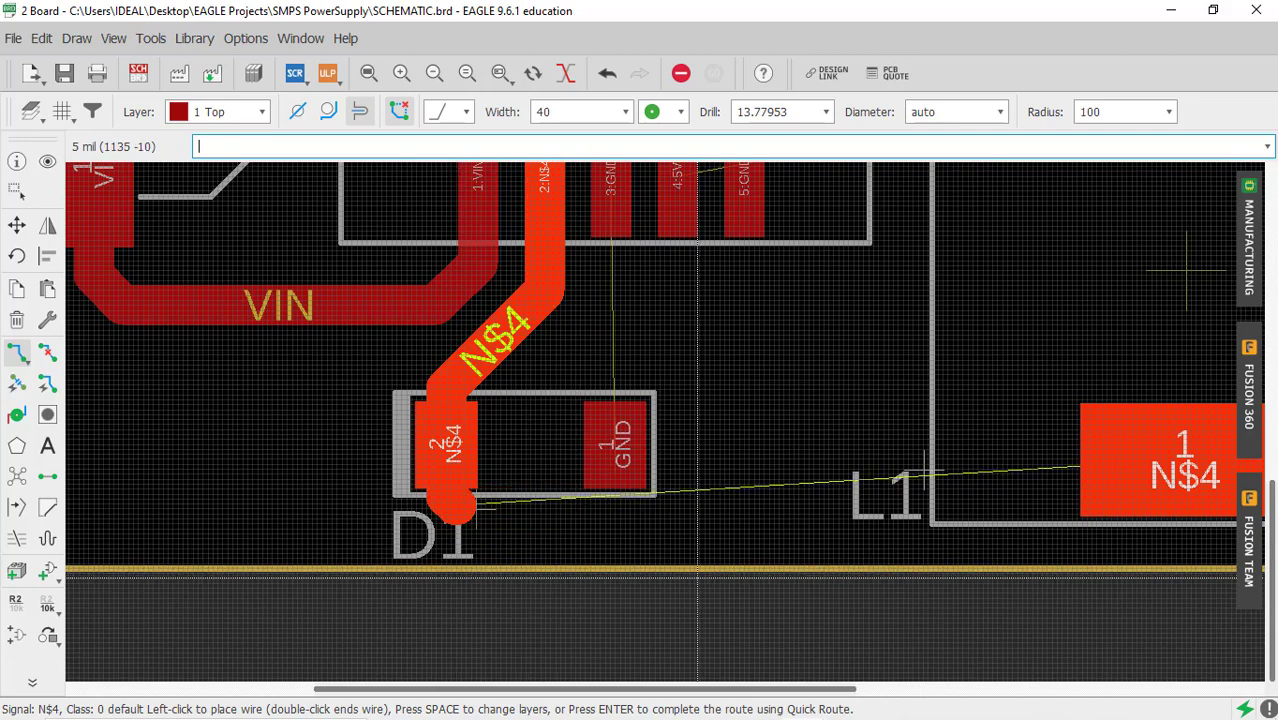
scroll(493, 508, "down", 2)
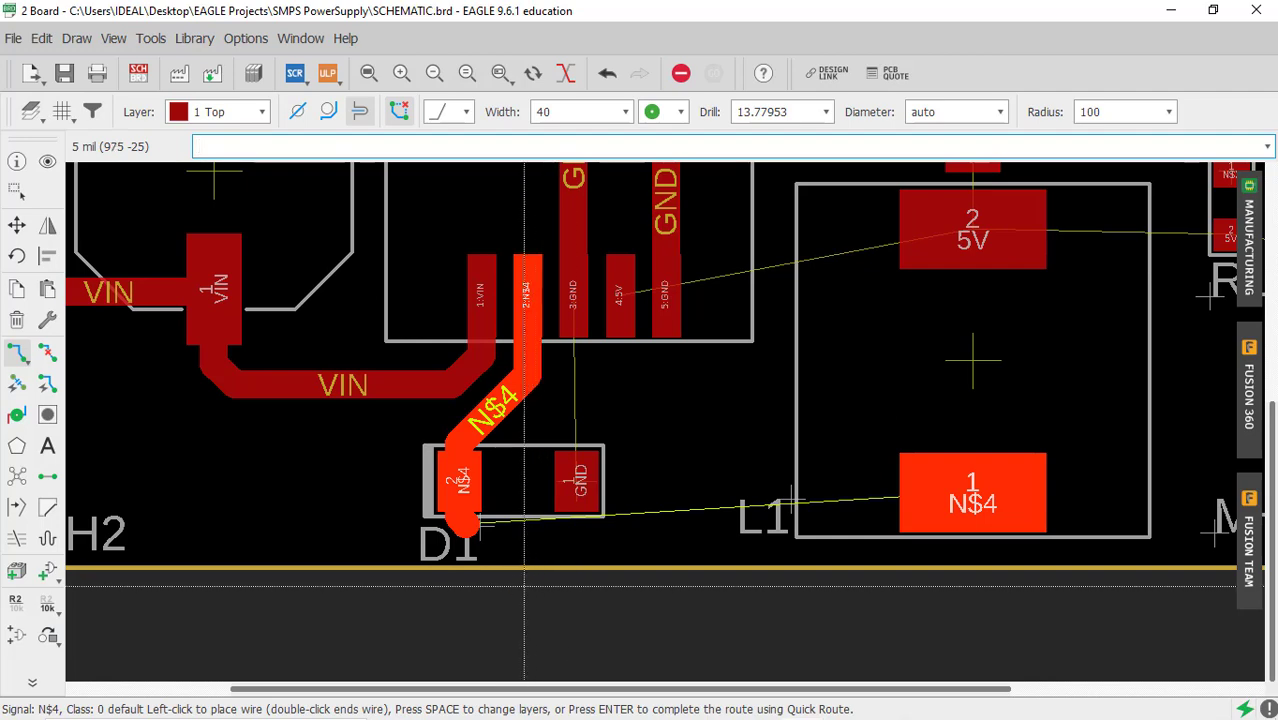
key("Escape")
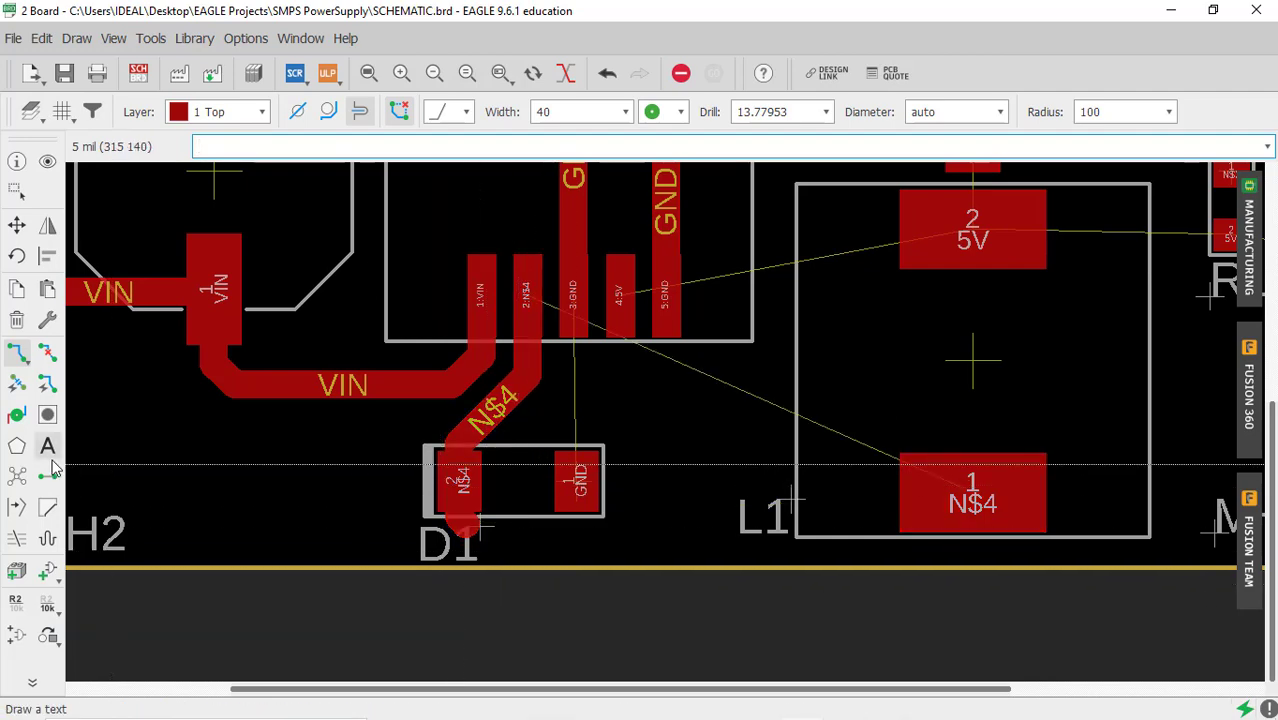
Rip up the N$4 stub below D1 pad 2 and the diagonal N$4 segment between U1 pin 2 and D1.
scroll(469, 556, "up", 3)
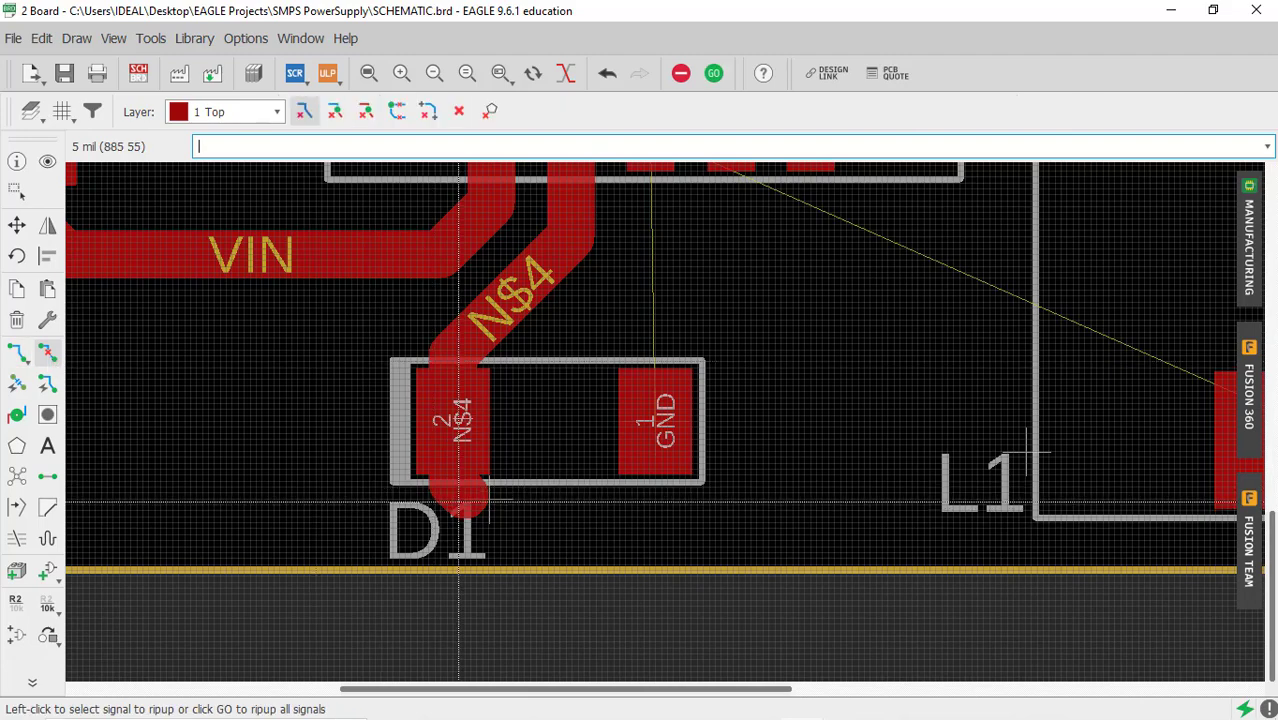
left_click(459, 501)
scroll(450, 490, "down", 2)
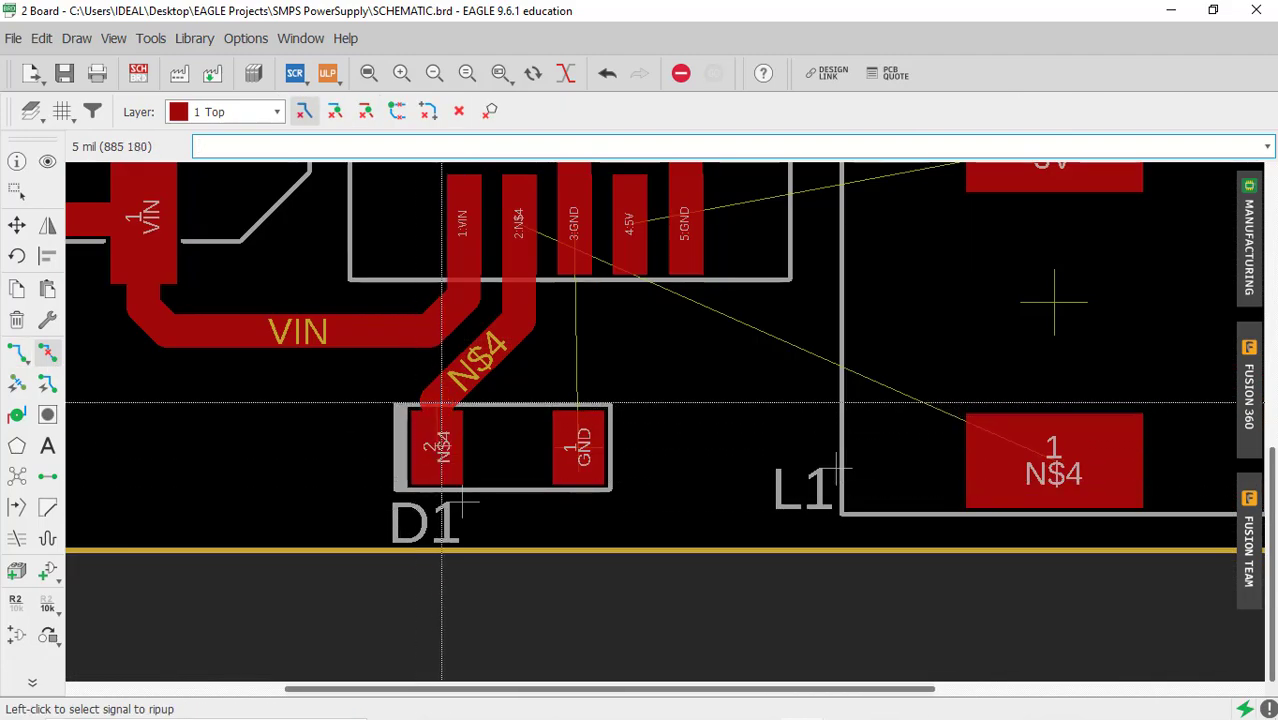
left_click(455, 388)
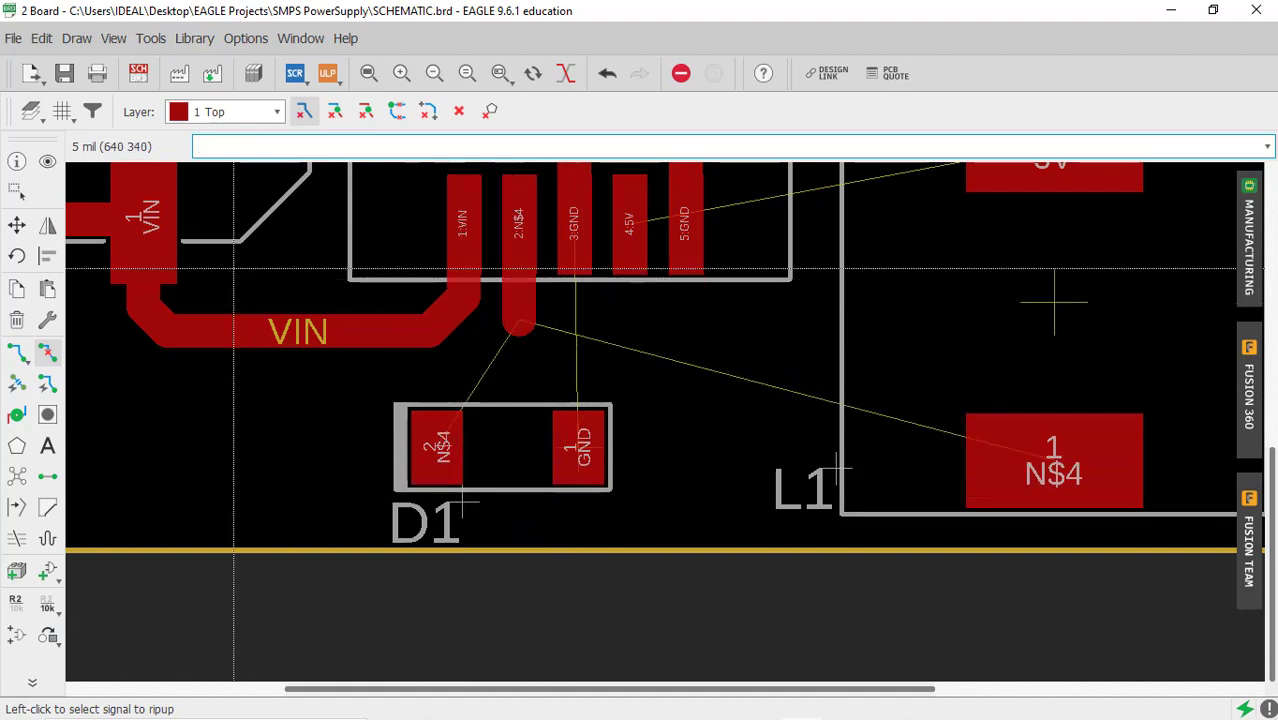
Set the grid to 25 mil and move diode D1 slightly up and to the right, closer to U1's pins.
left_click(61, 112)
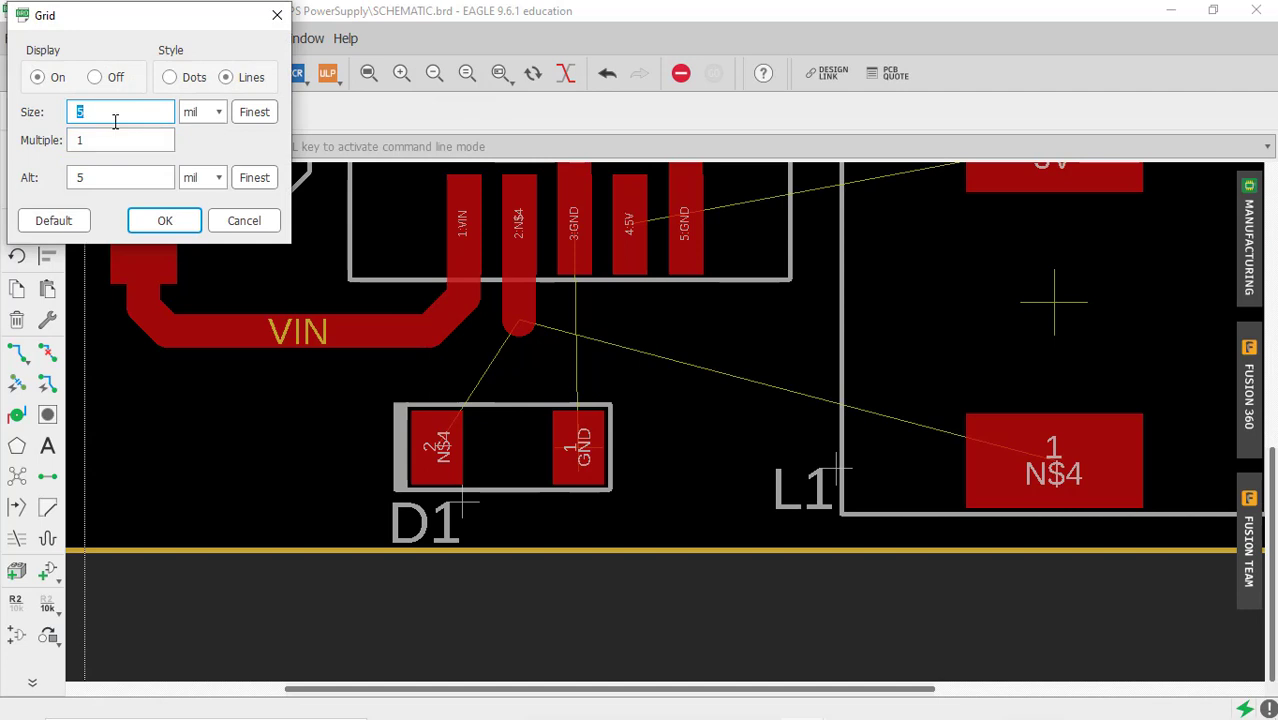
key("Return")
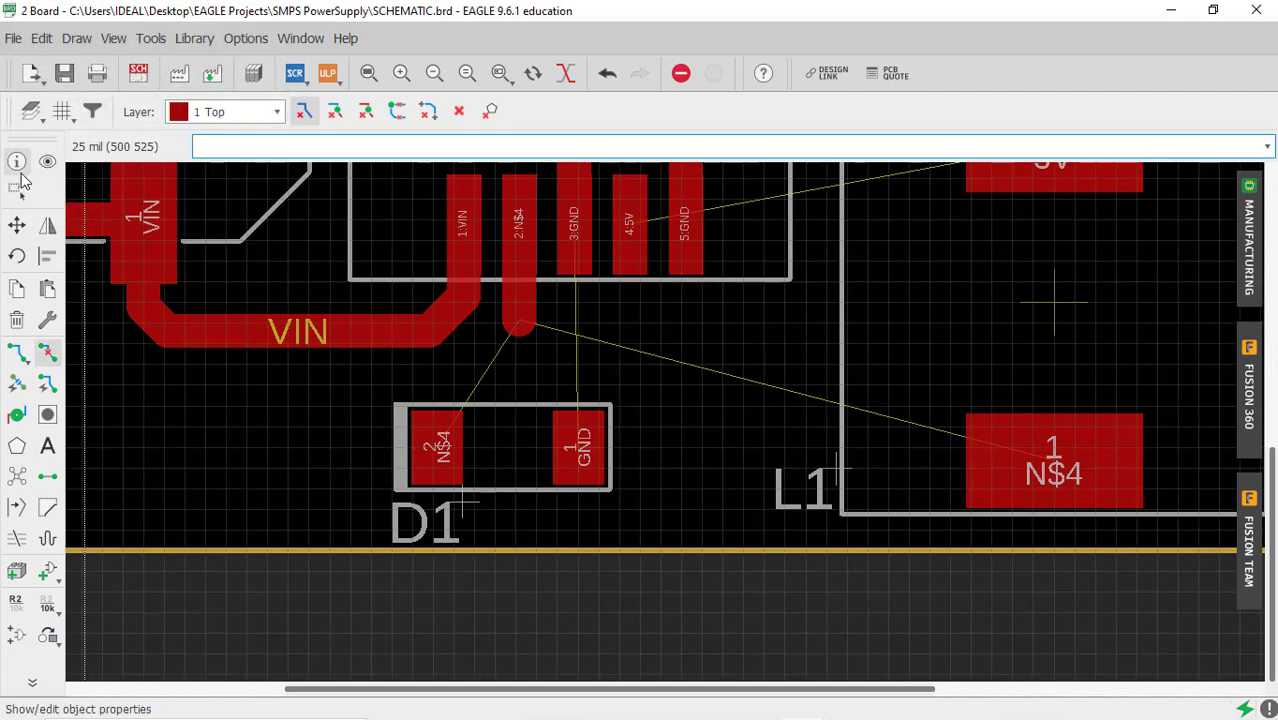
left_click(580, 444)
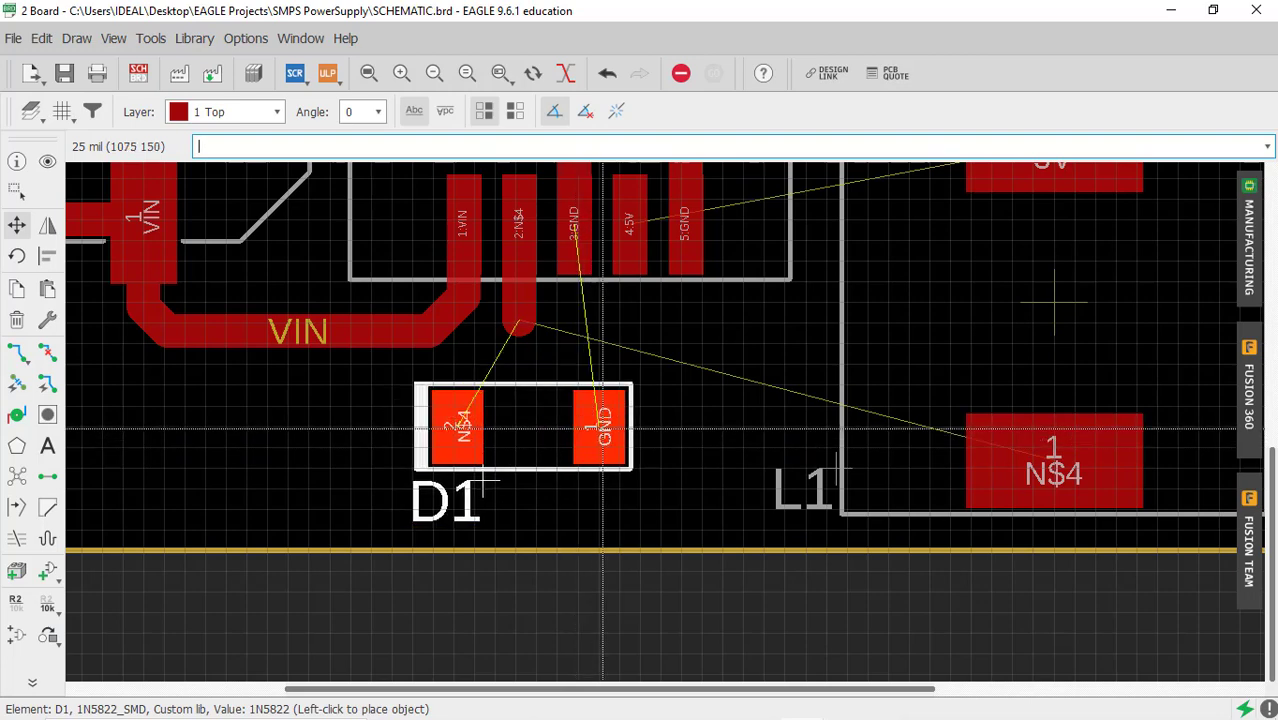
left_click(603, 430)
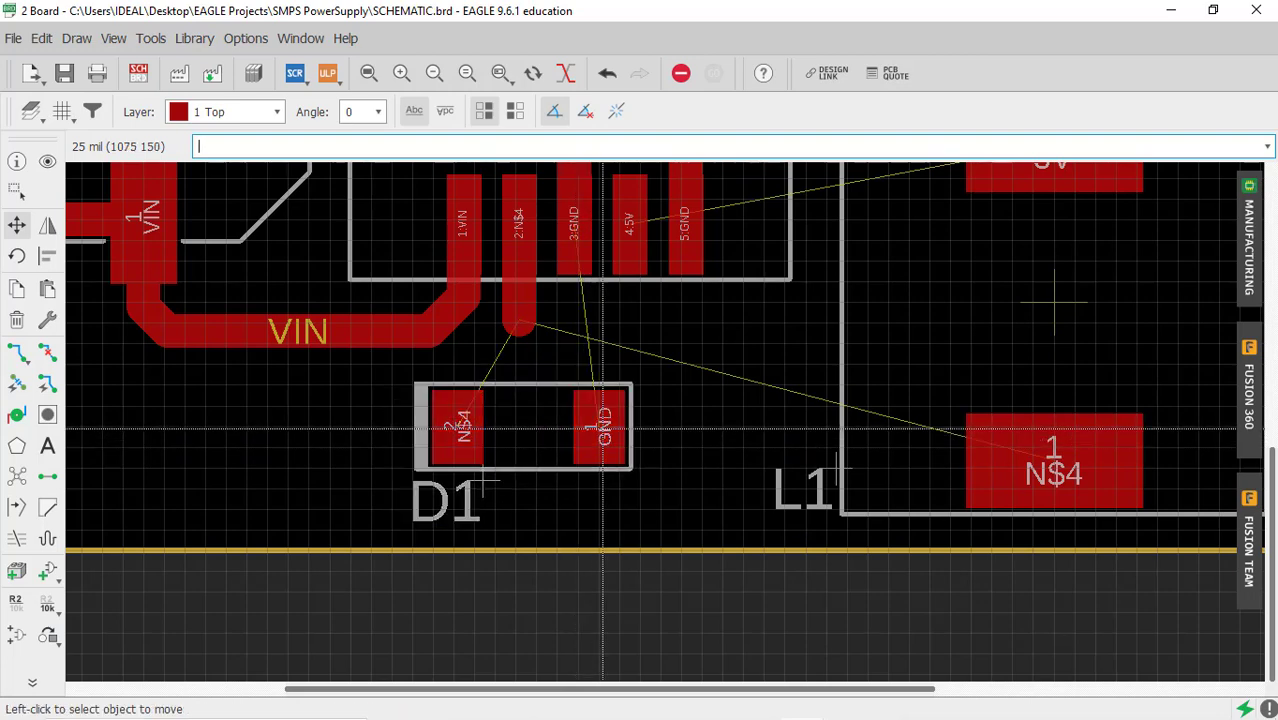
Set the grid to 5 mil and route a 40 mil N$4 trace from D1 pad 2 to the trace end below U1 pin 2.
left_click(56, 116)
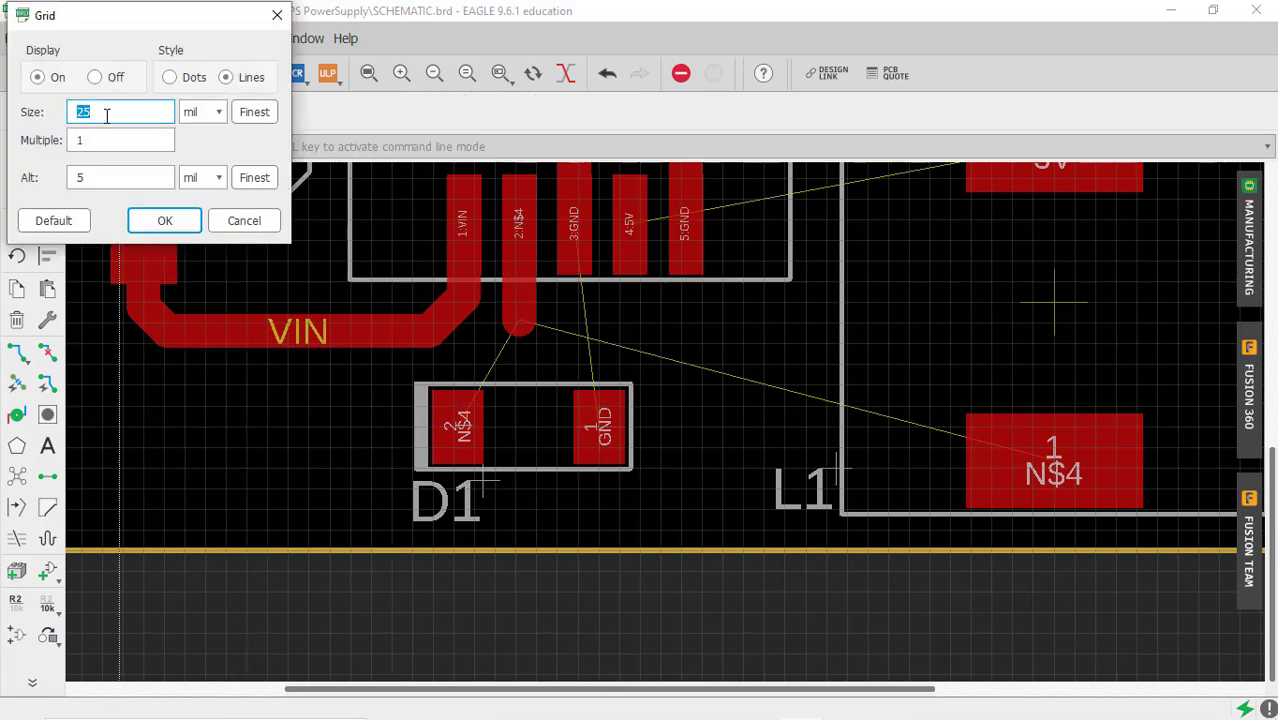
key("Return")
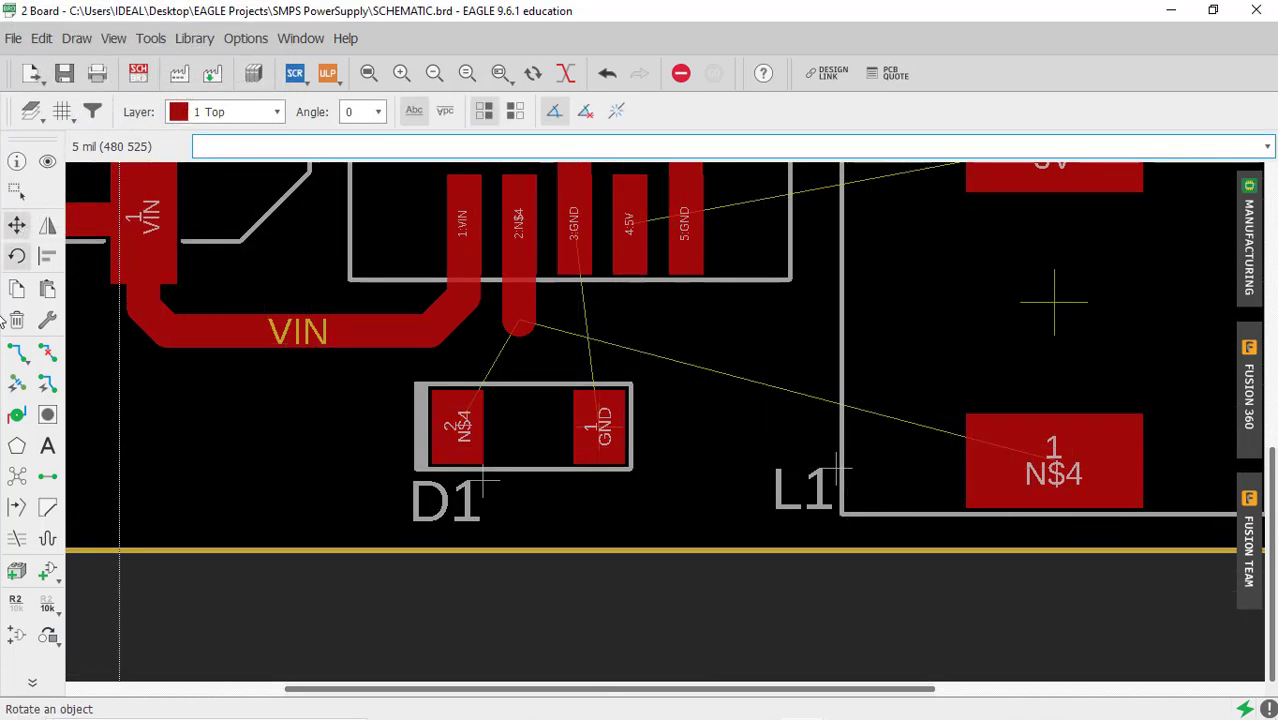
scroll(519, 328, "up", 3)
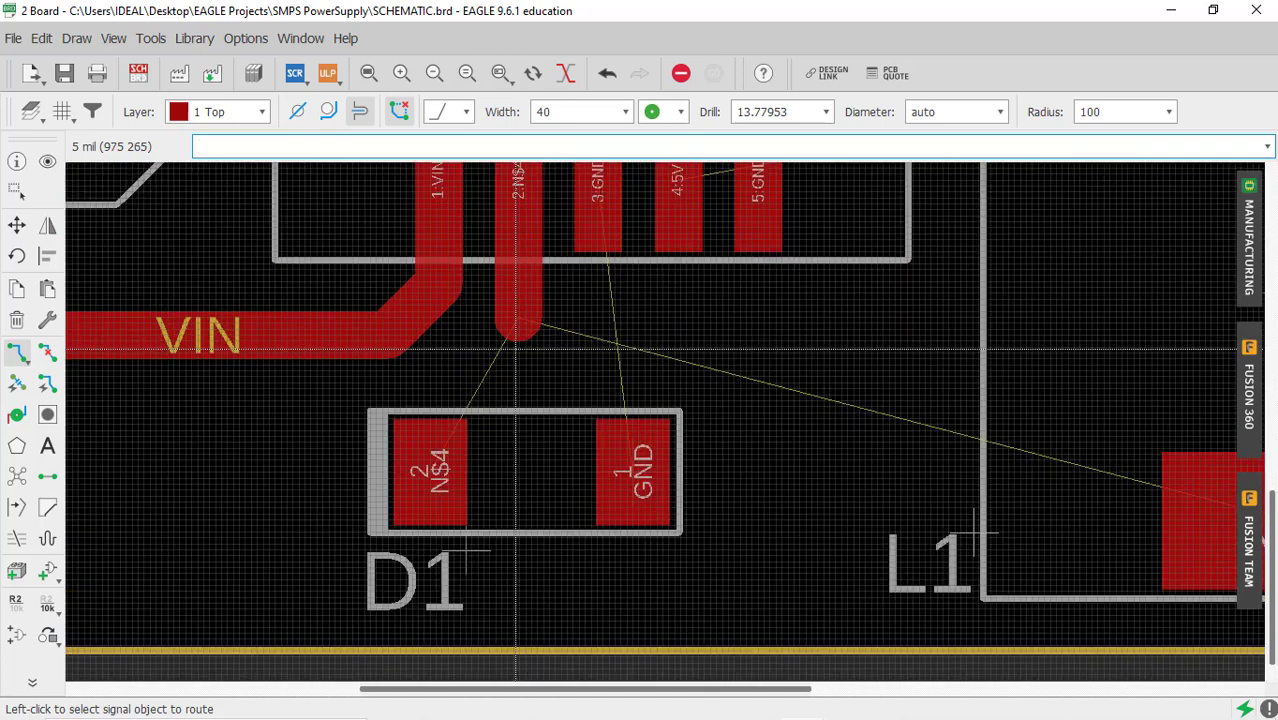
left_click(418, 508)
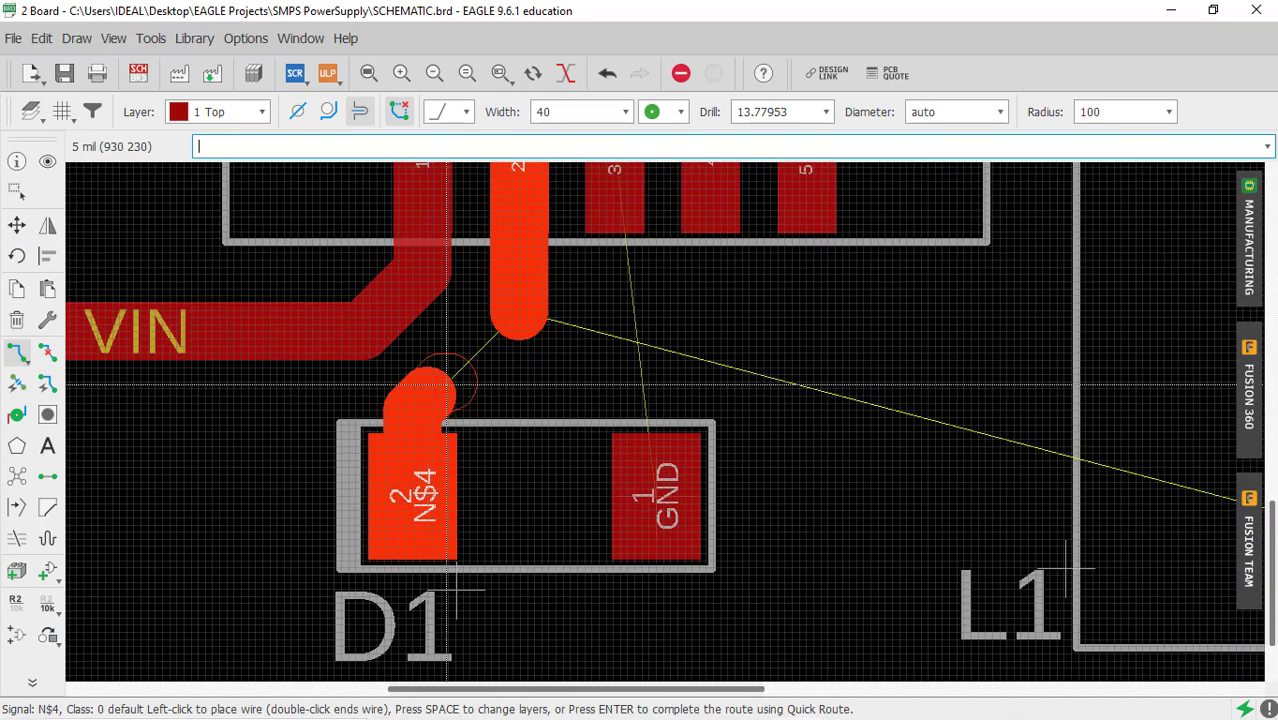
left_click(515, 305)
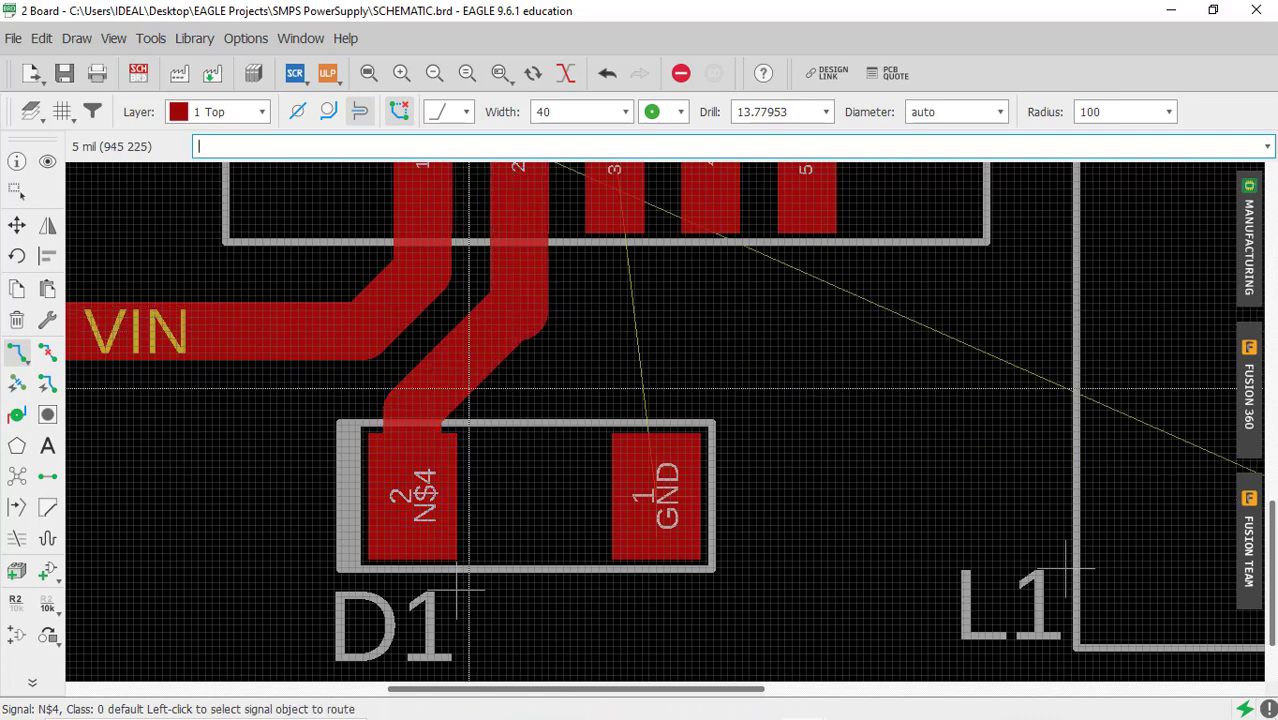
Route a 40 mil N$4 trace from D1 pad 2 below the diode and across to L1 pad 1.
scroll(500, 410, "down", 2)
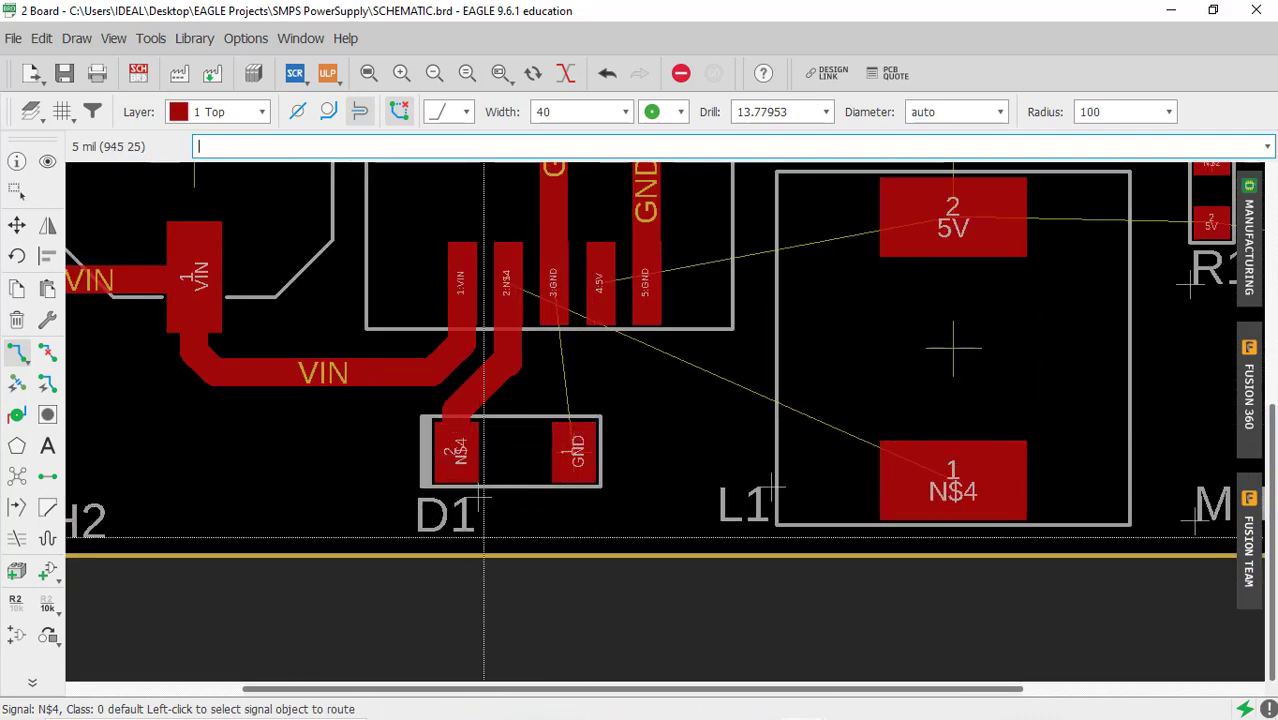
left_click(460, 457)
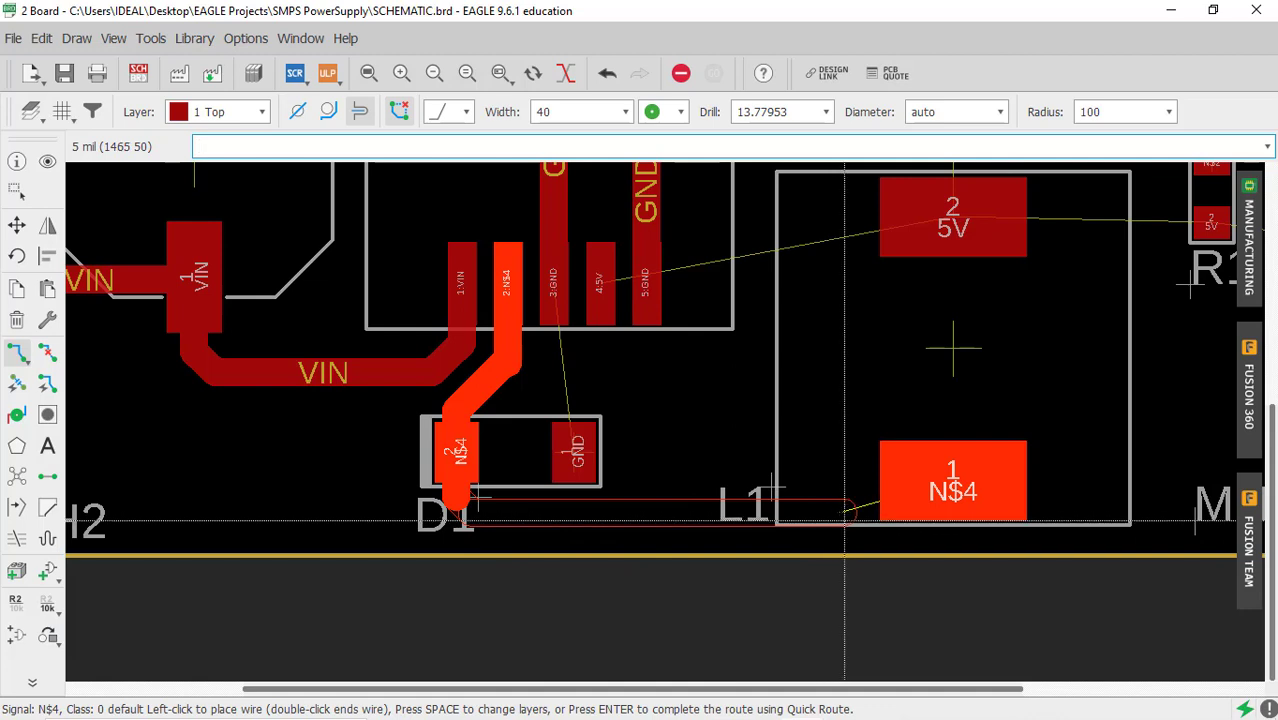
left_click(797, 513)
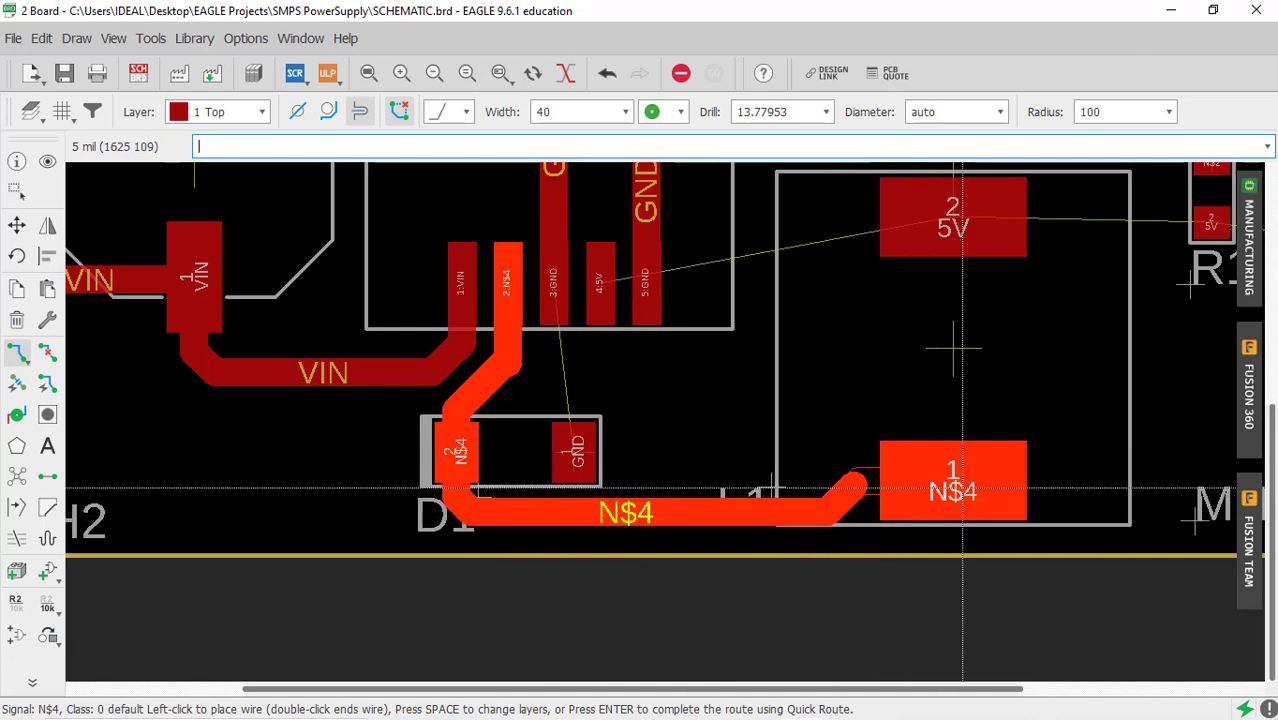
left_click(930, 489)
Route a 40 mil GND trace from U1 pin 3 down to D1 pad 1.
scroll(405, 540, "down", 3)
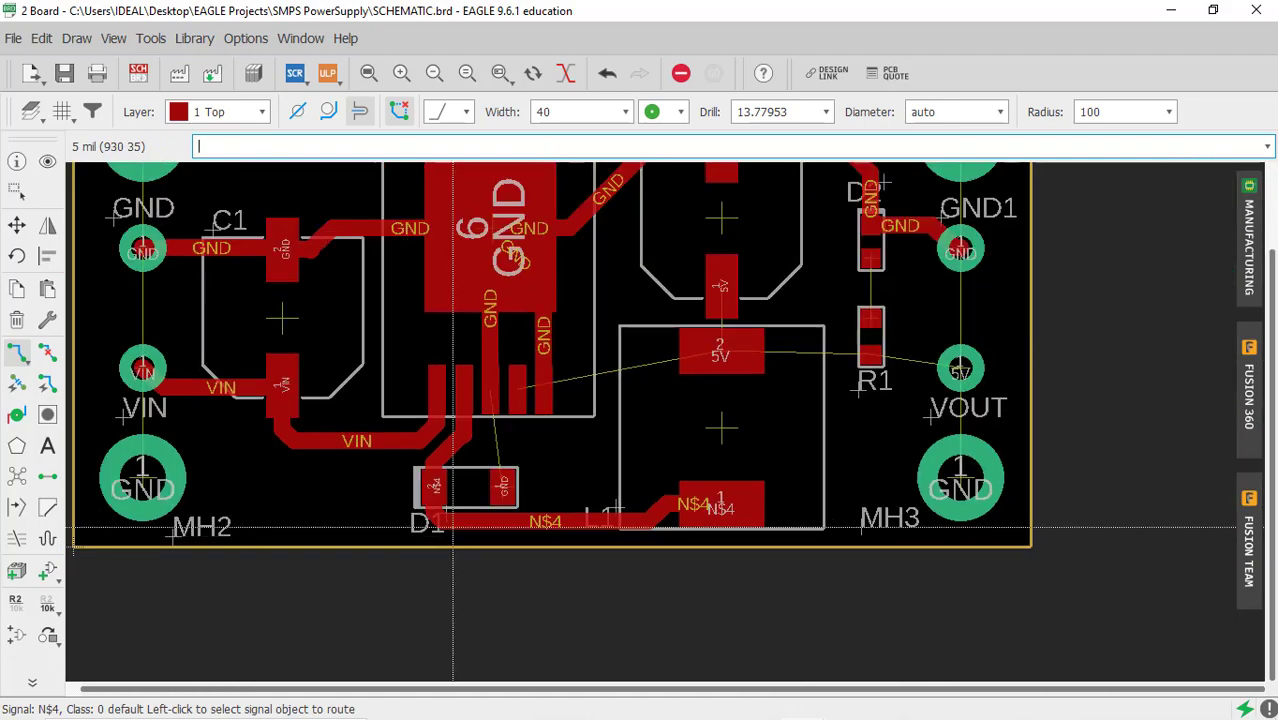
scroll(513, 455, "up", 3)
scroll(513, 455, "up", 2)
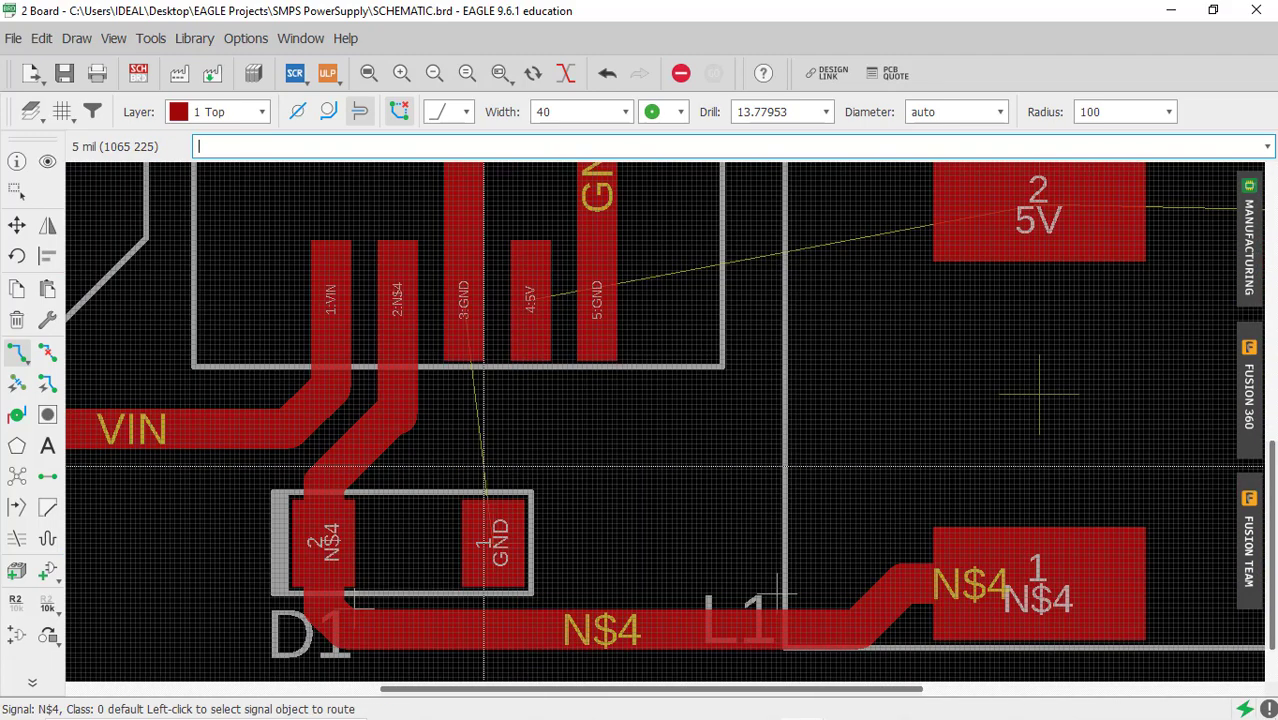
left_click(468, 292)
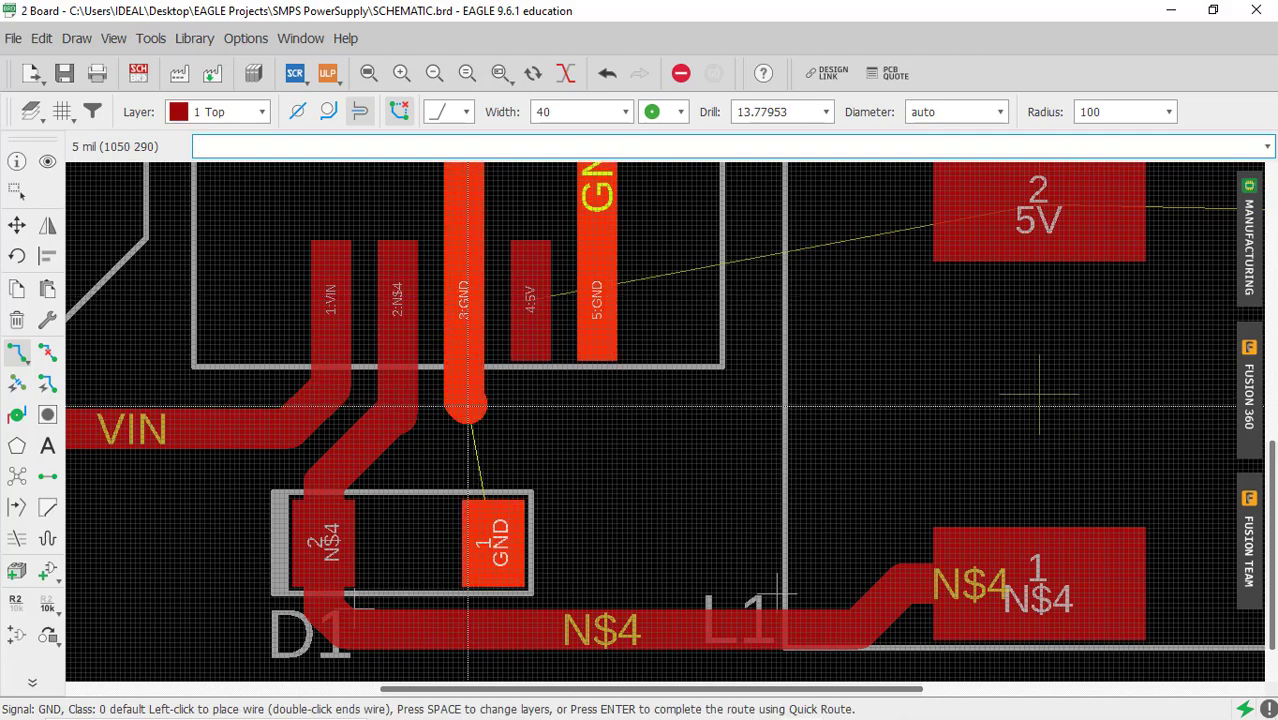
left_click(497, 500)
Route a 40 mil 5V trace from U1 pin 4 below pin 5 and diagonally up to L1 pad 2.
scroll(322, 447, "down", 3)
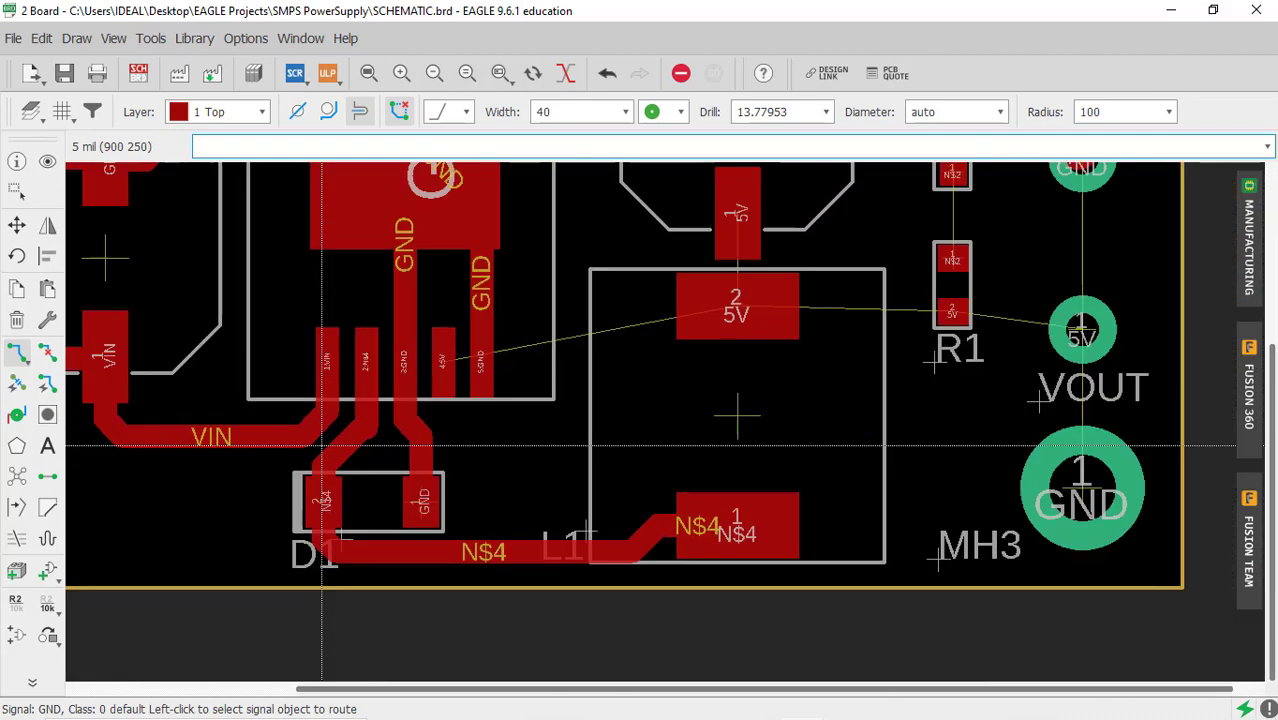
scroll(447, 421, "down", 3)
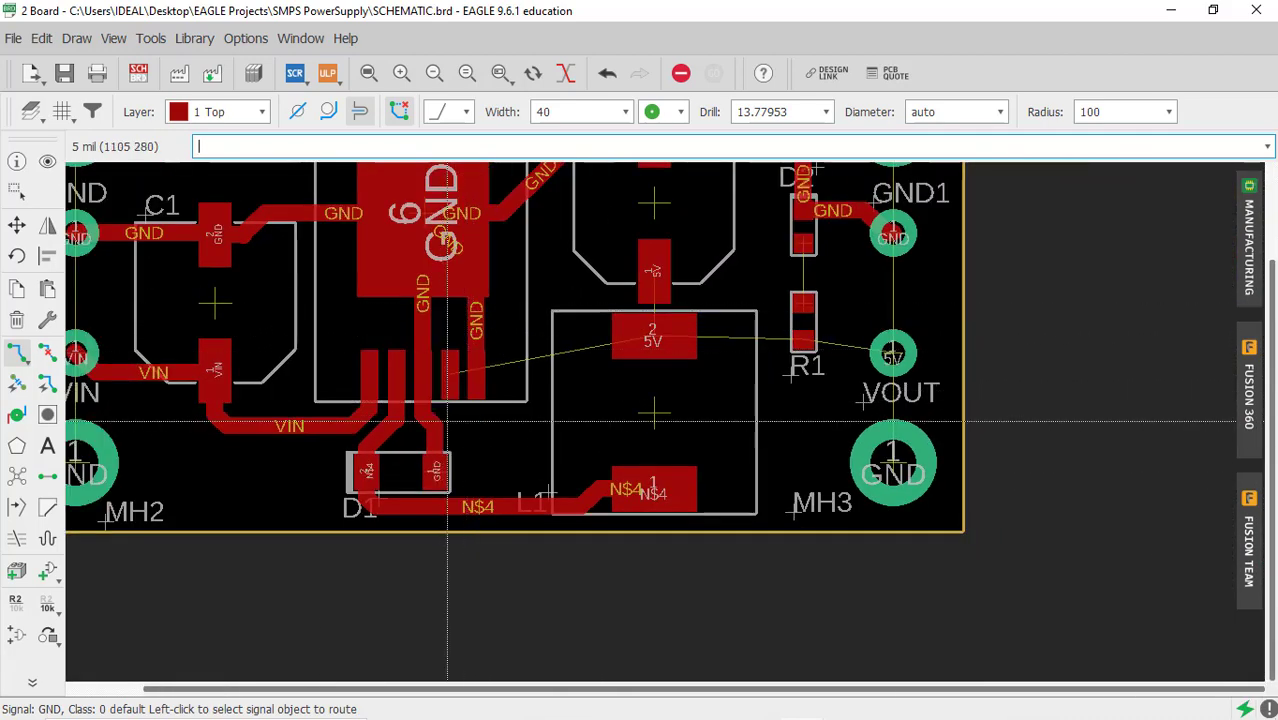
scroll(450, 422, "up", 2)
scroll(607, 298, "up", 1)
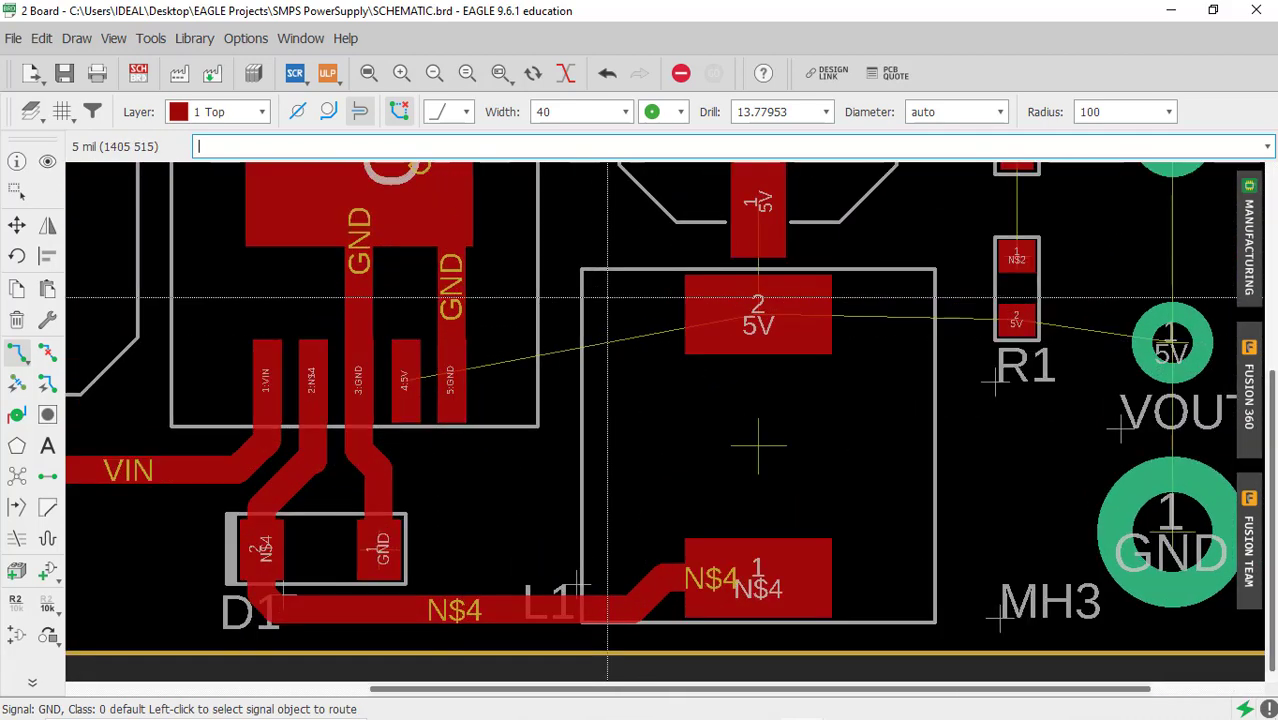
left_click(404, 378)
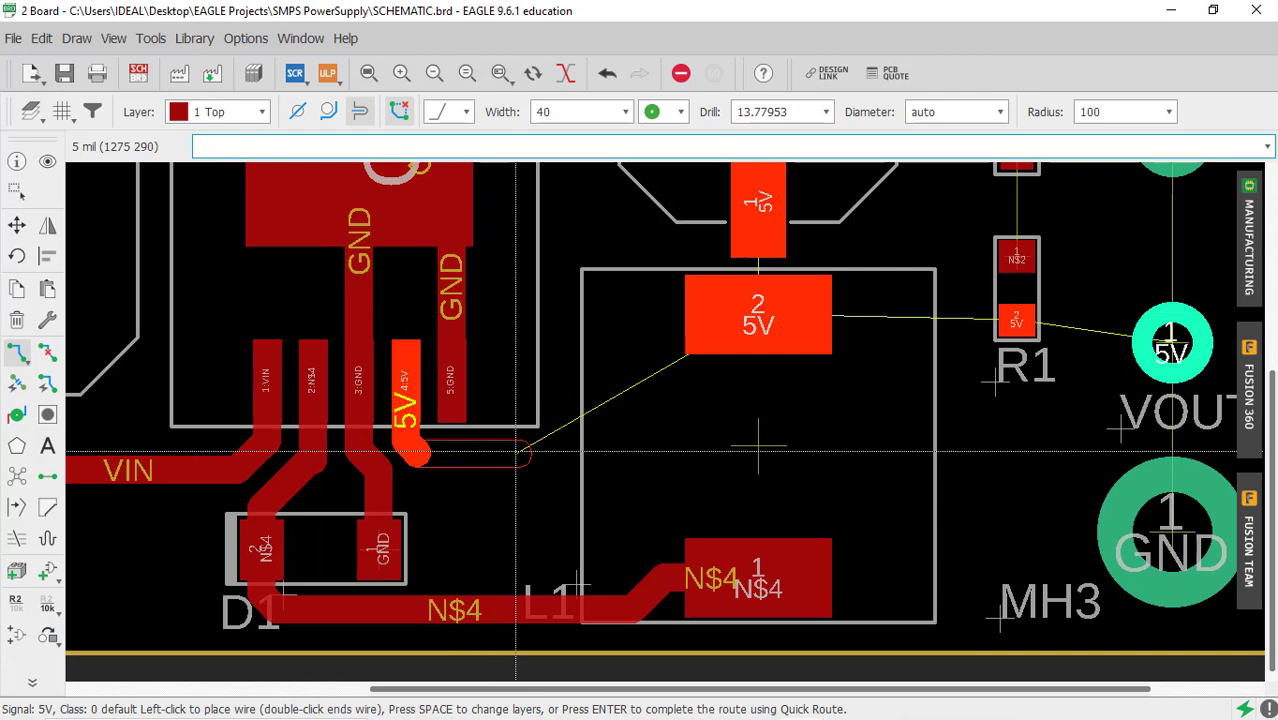
left_click(518, 453)
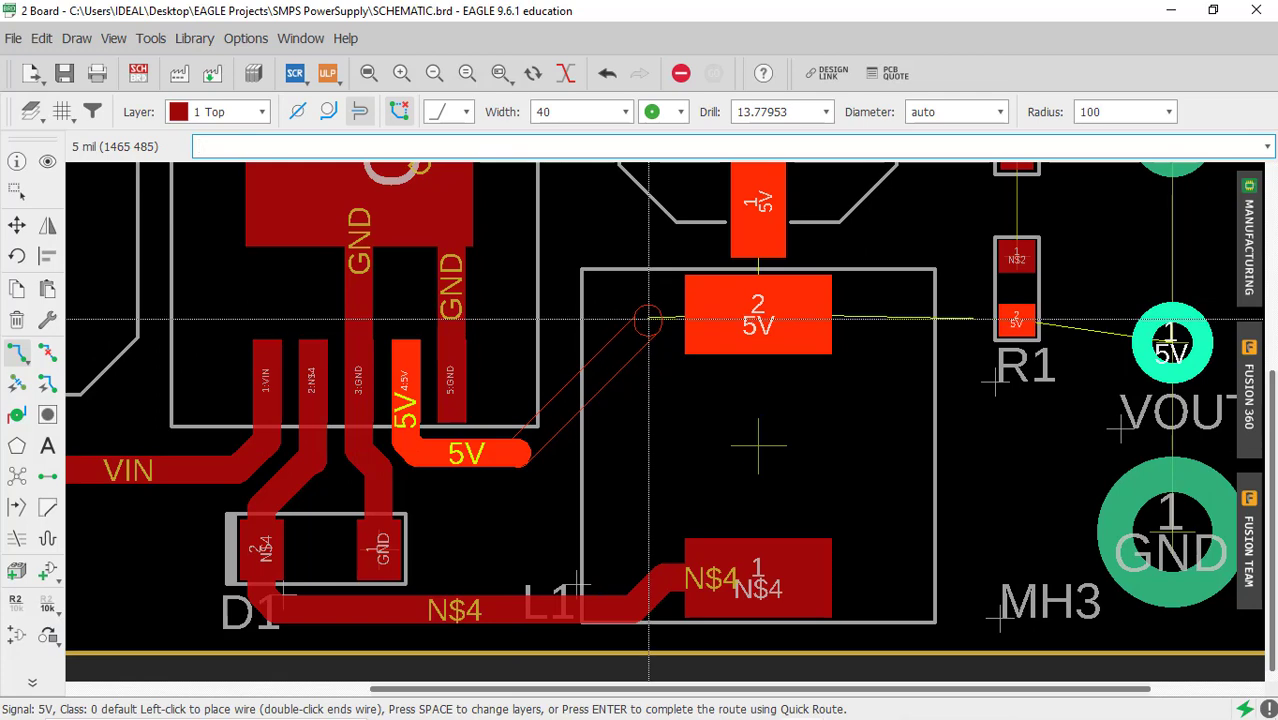
left_click(760, 320)
Connect C2 pad 1 straight down to L1 pad 2 with a 40 mil 5V trace.
scroll(740, 330, "down", 2)
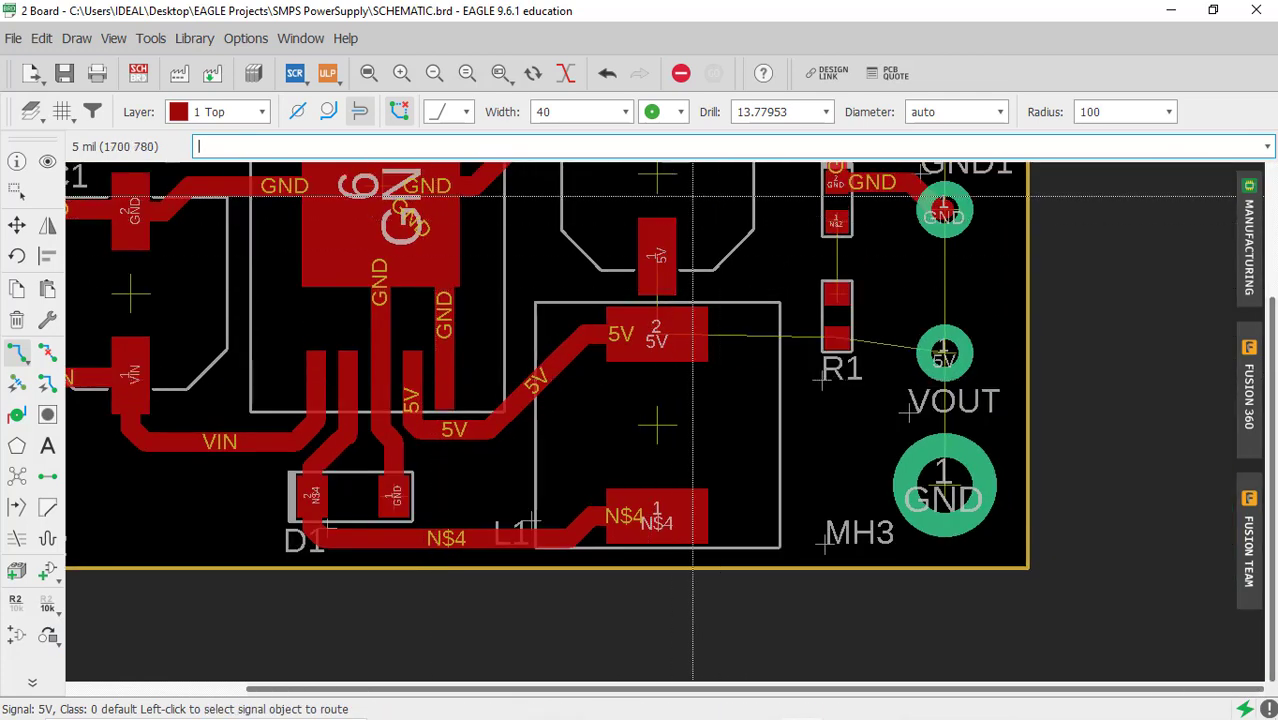
scroll(632, 386, "up", 3)
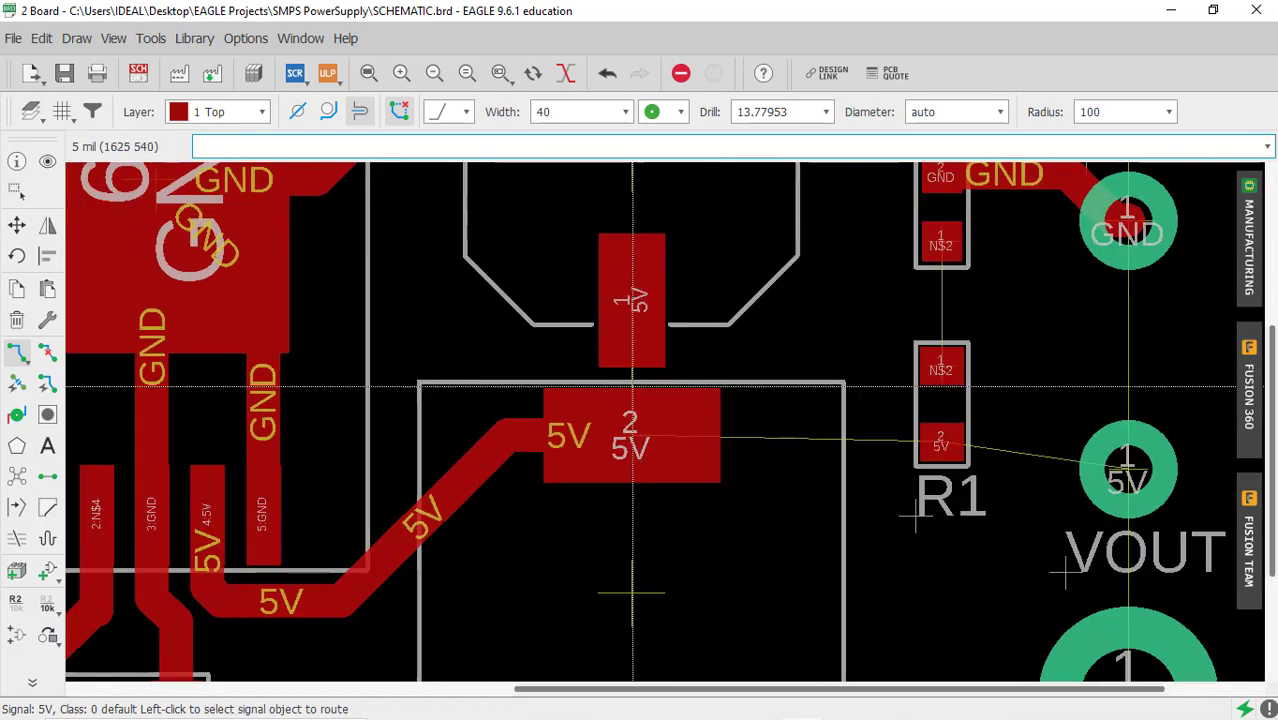
left_click(630, 298)
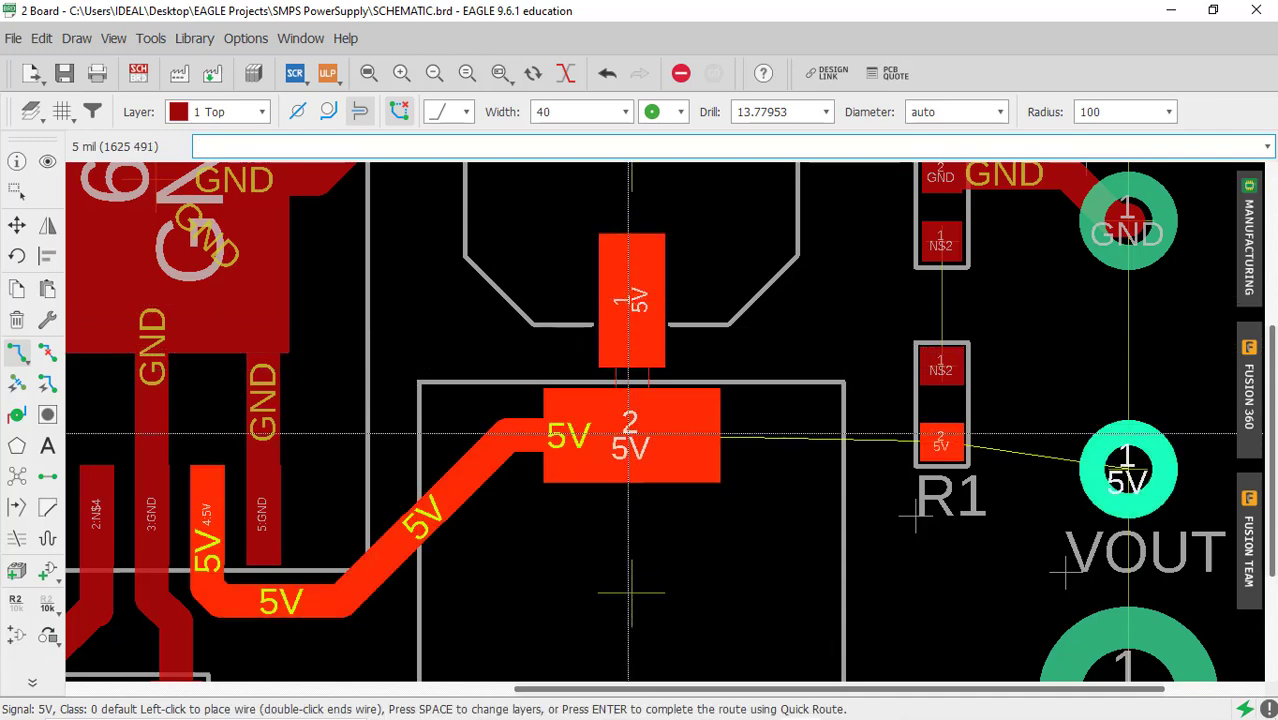
left_click(630, 436)
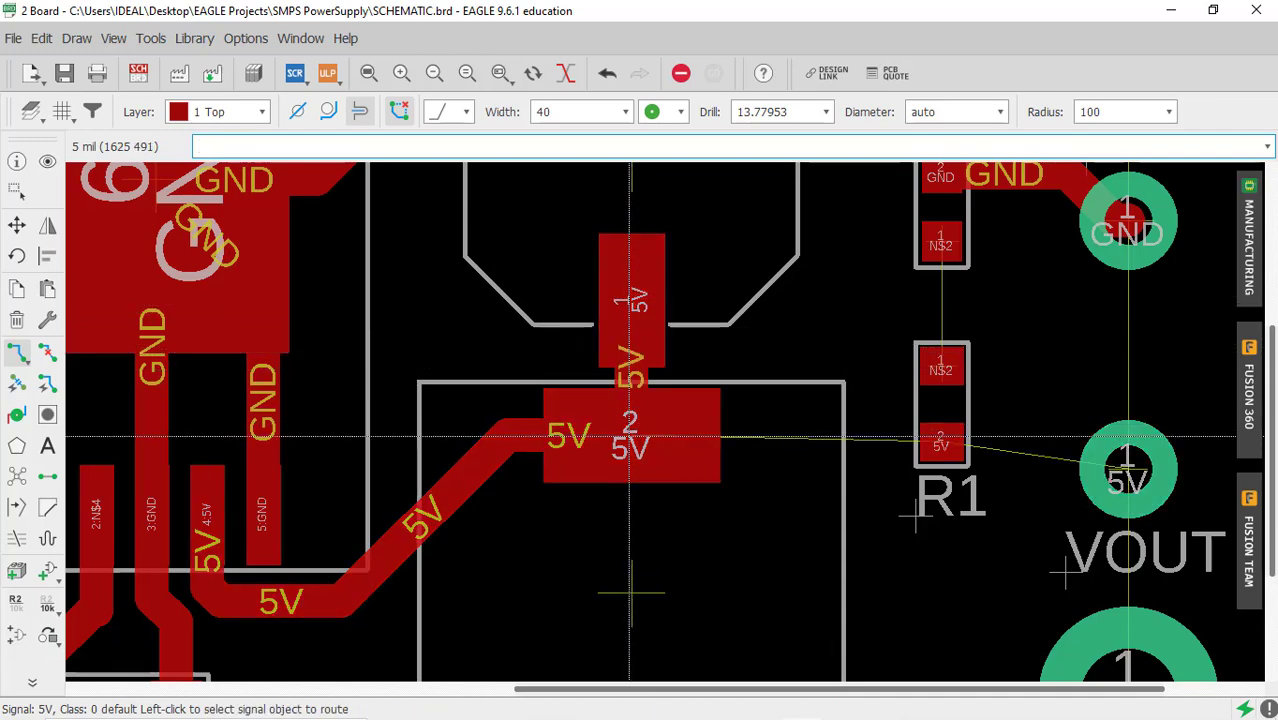
left_click(631, 436)
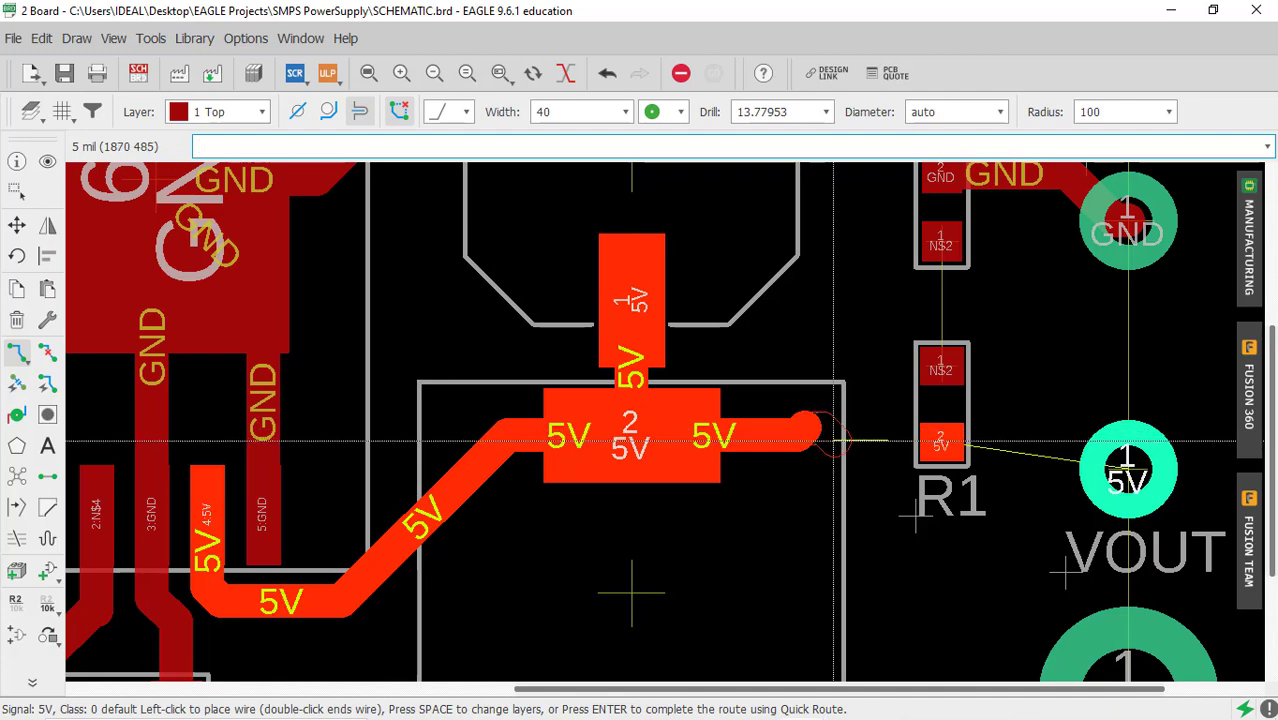
key("Escape")
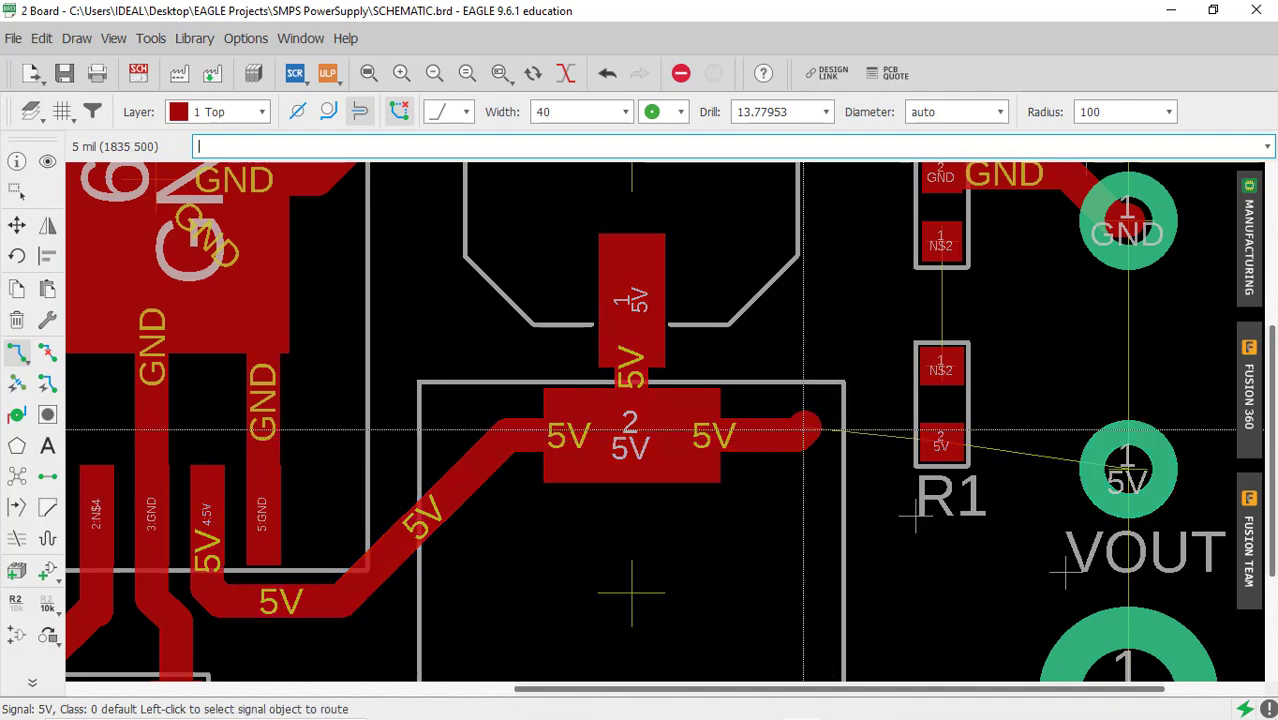
key("ctrl+z")
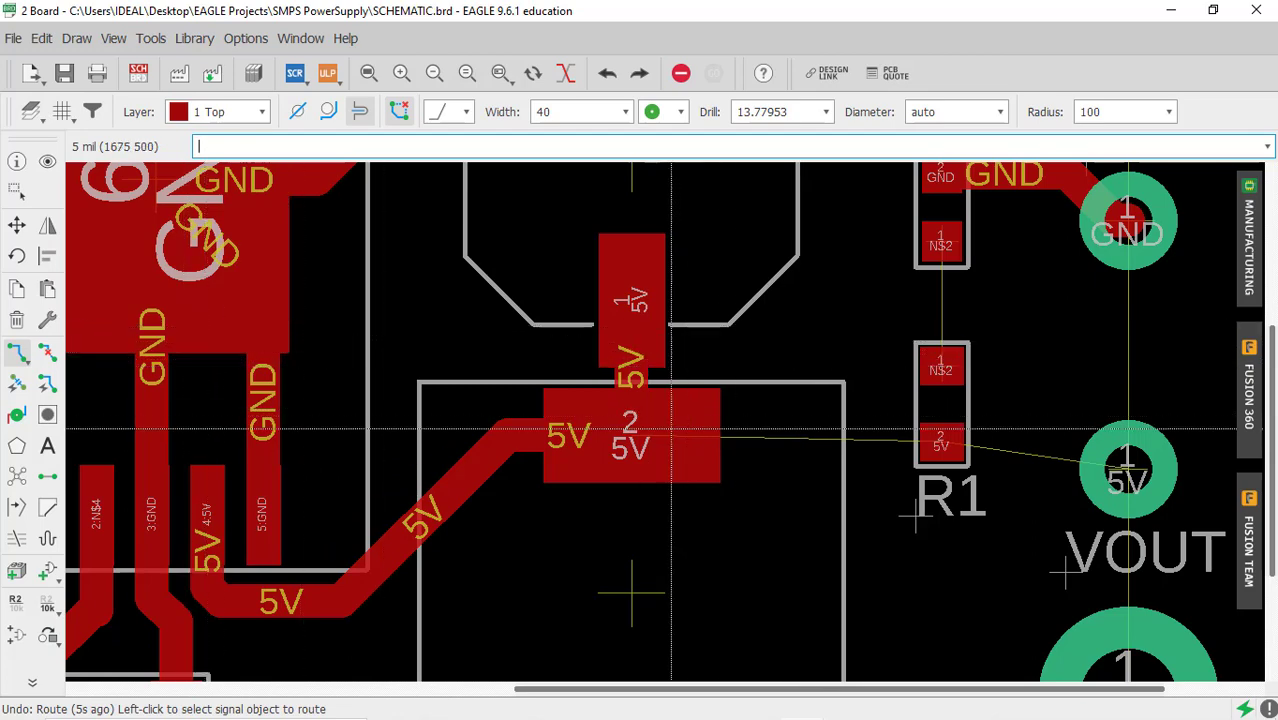
Route a 40 mil 5V trace from L1 pad 2 across to R1 pad 2, with a small downward jog on the way.
left_click(631, 438)
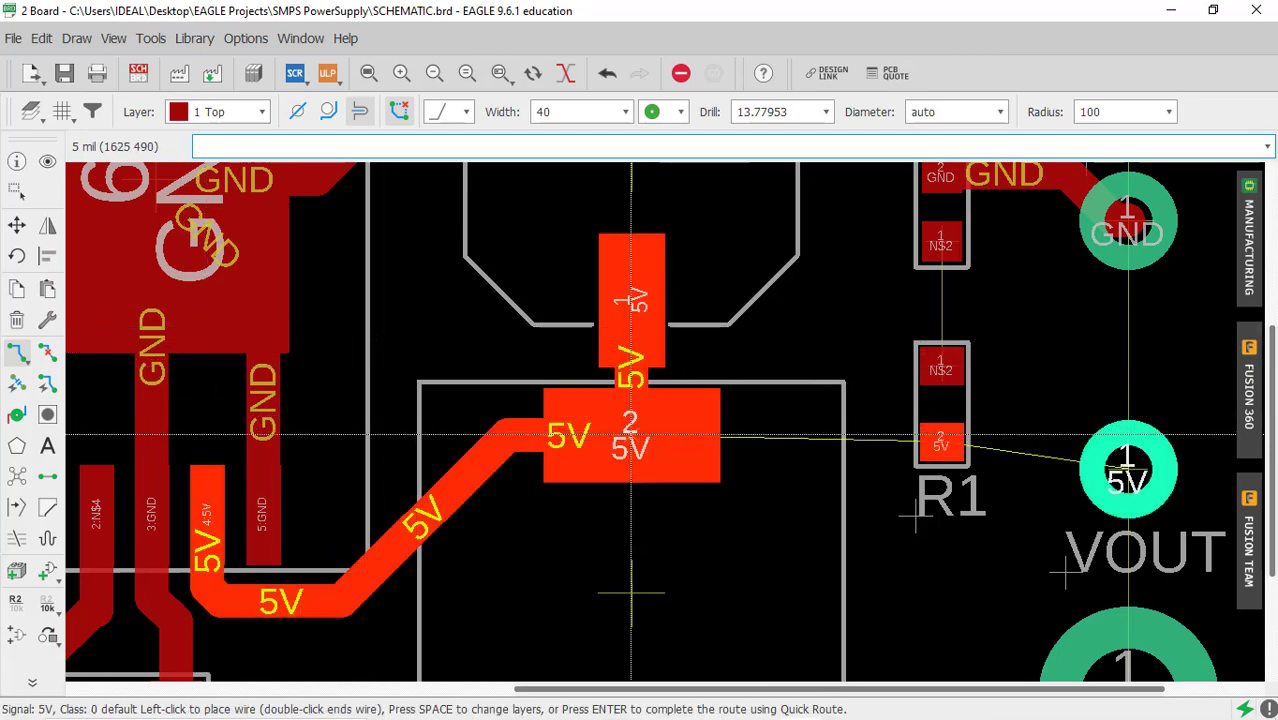
left_click(780, 443)
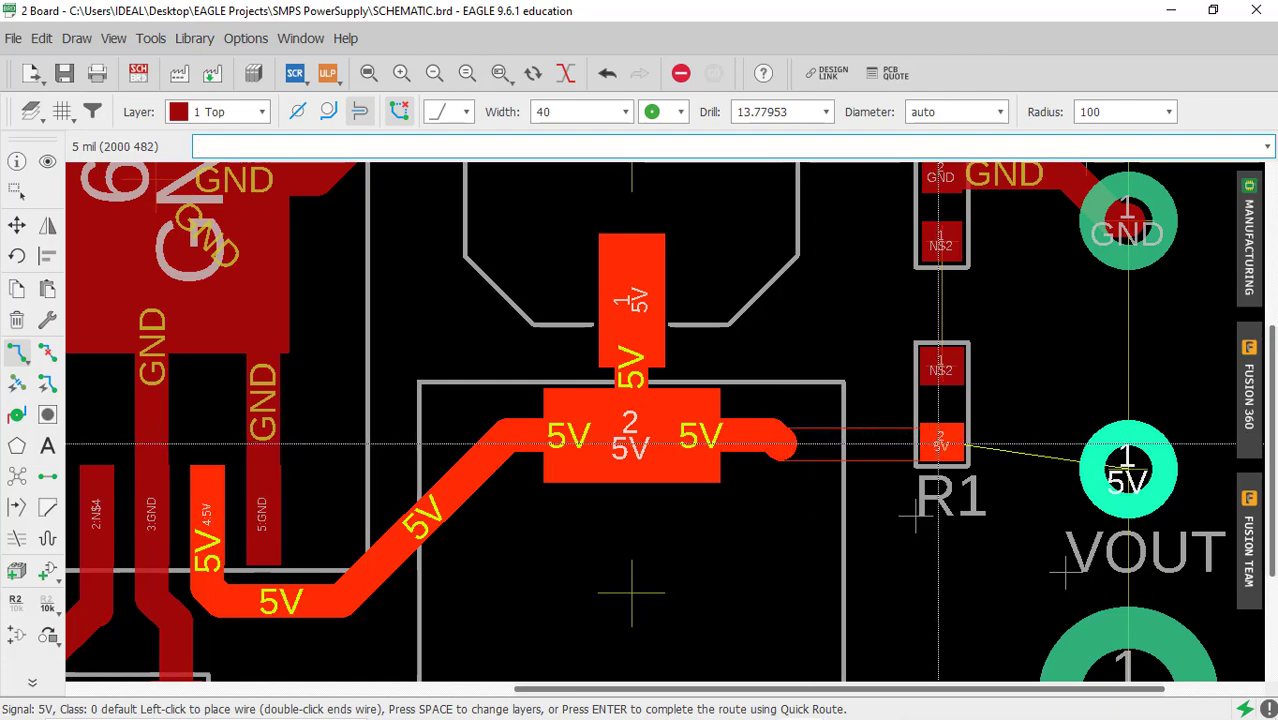
left_click(940, 443)
Extend the 40 mil 5V trace from R1 pad 2 to the VOUT pad.
scroll(940, 443, "down", 3)
scroll(855, 443, "up", 5)
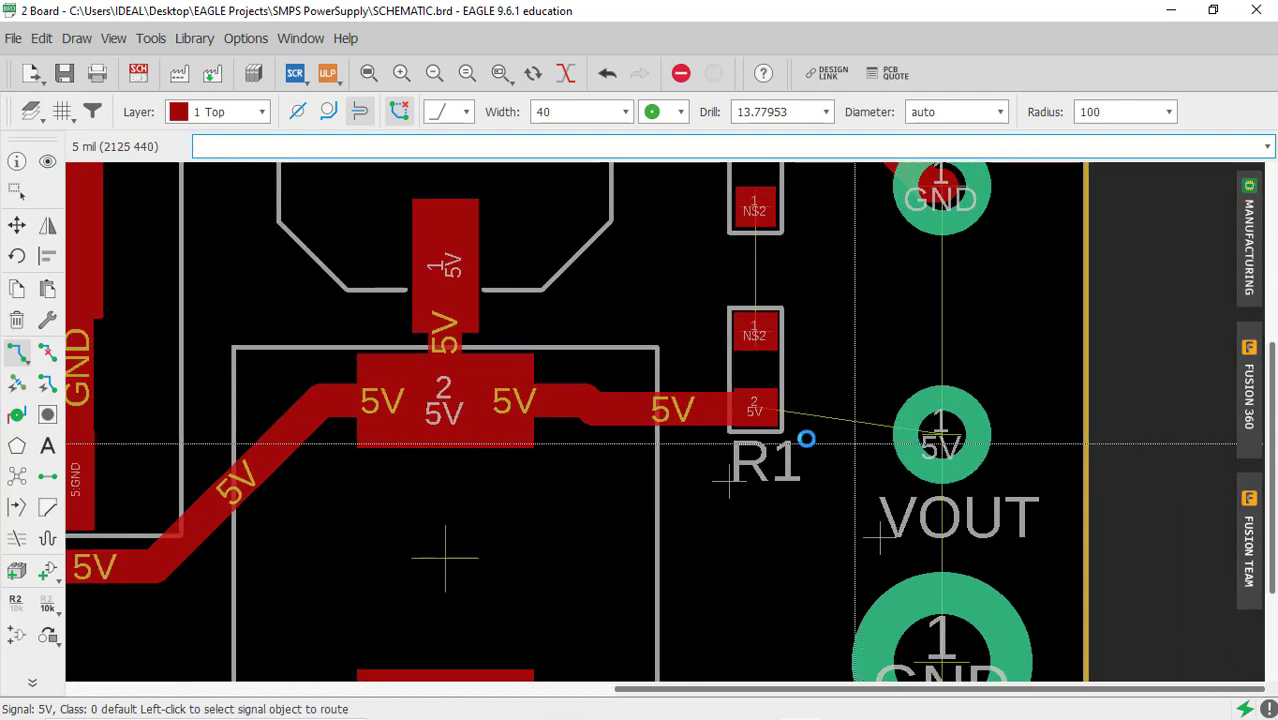
left_click(806, 438)
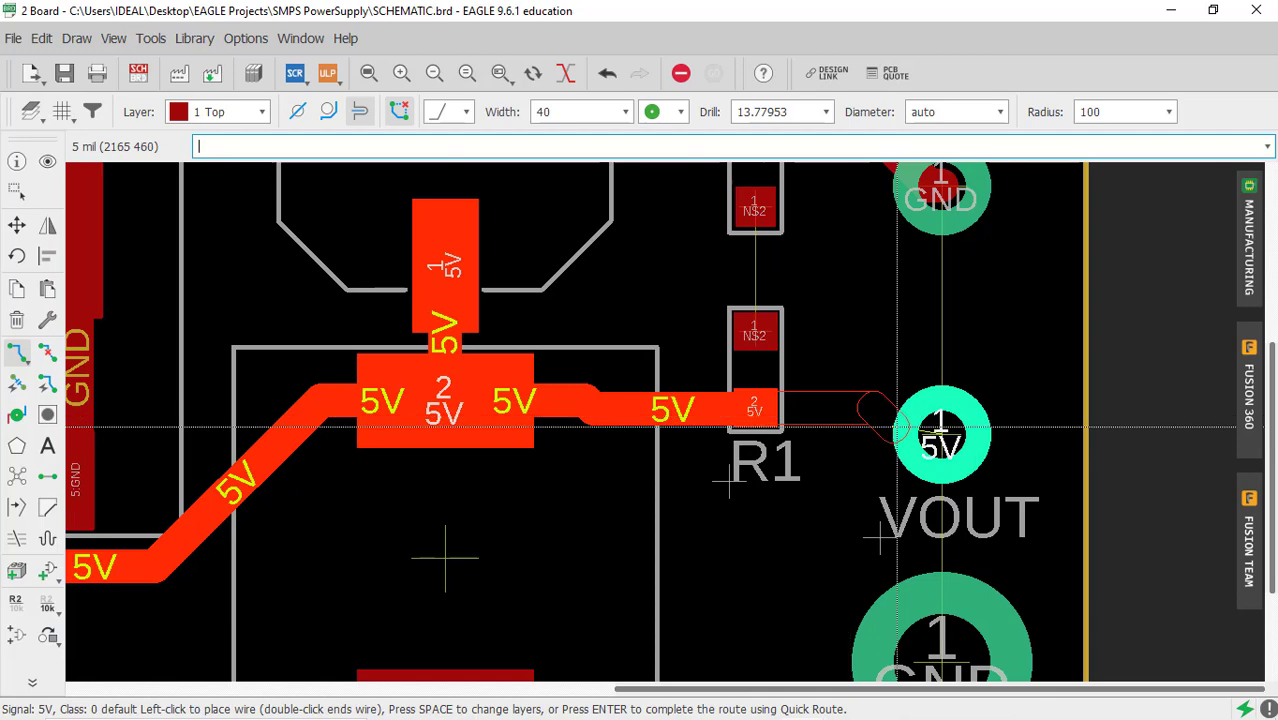
left_click(940, 428)
Route a straight 40 mil N$2 trace from D2 pad 1 down to R1 pad 1.
scroll(940, 428, "down", 2)
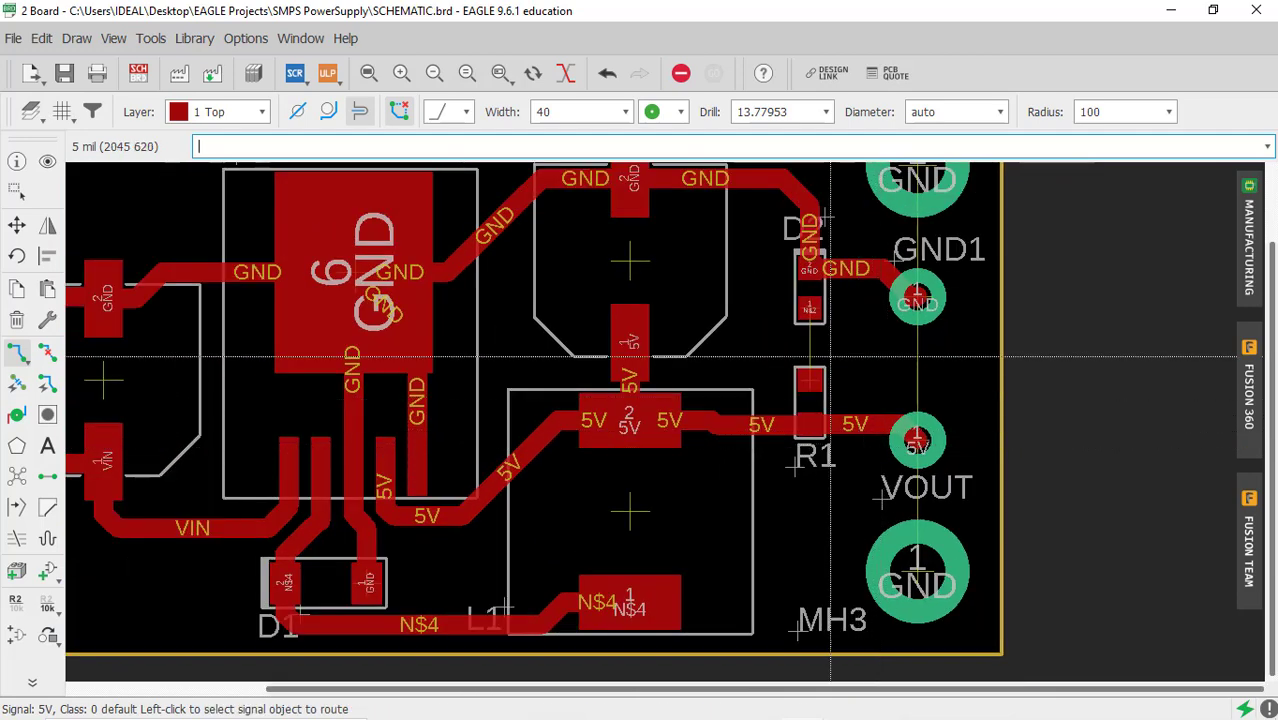
scroll(830, 356, "up", 2)
left_click(806, 300)
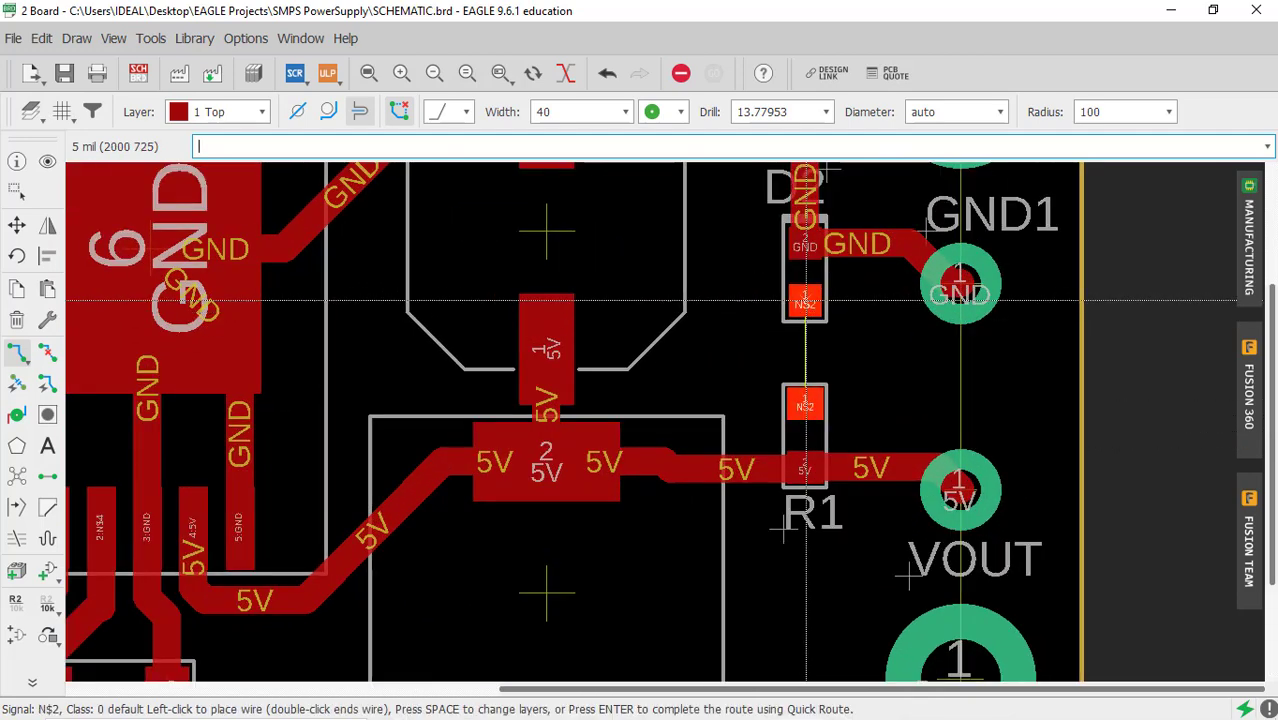
left_click(806, 404)
scroll(806, 420, "down", 2)
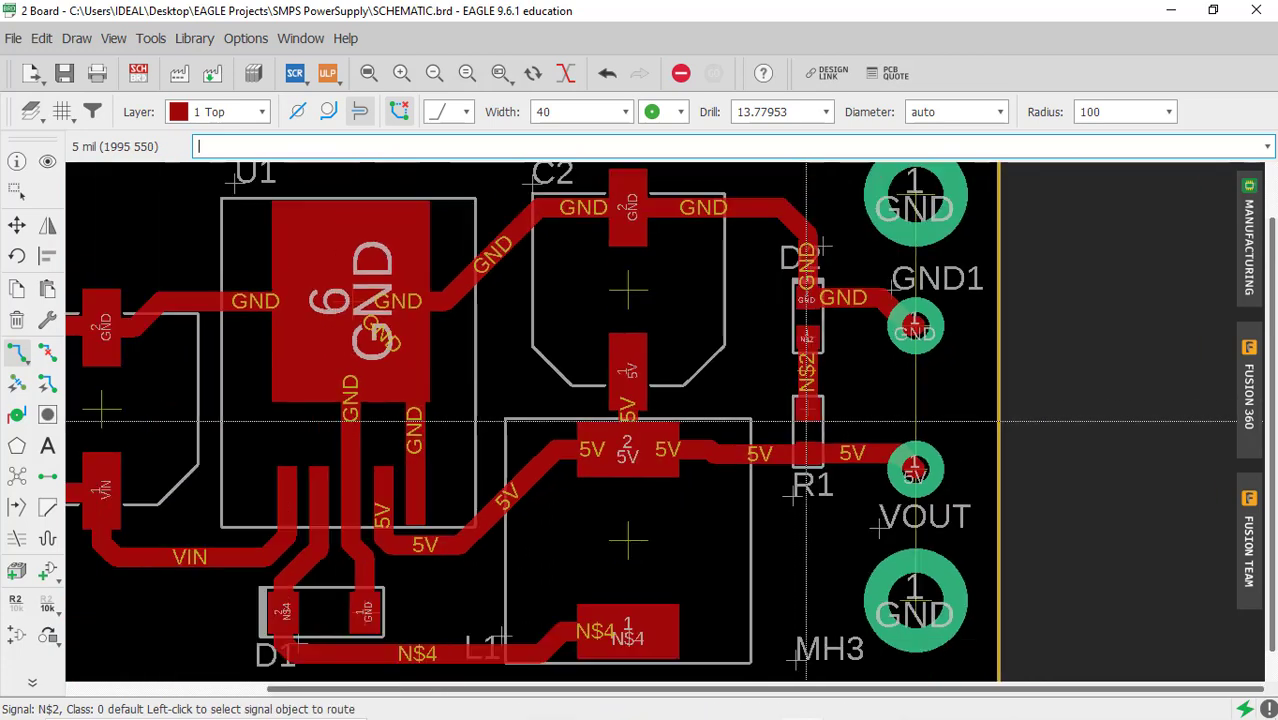
scroll(730, 392, "down", 2)
scroll(620, 380, "down", 1)
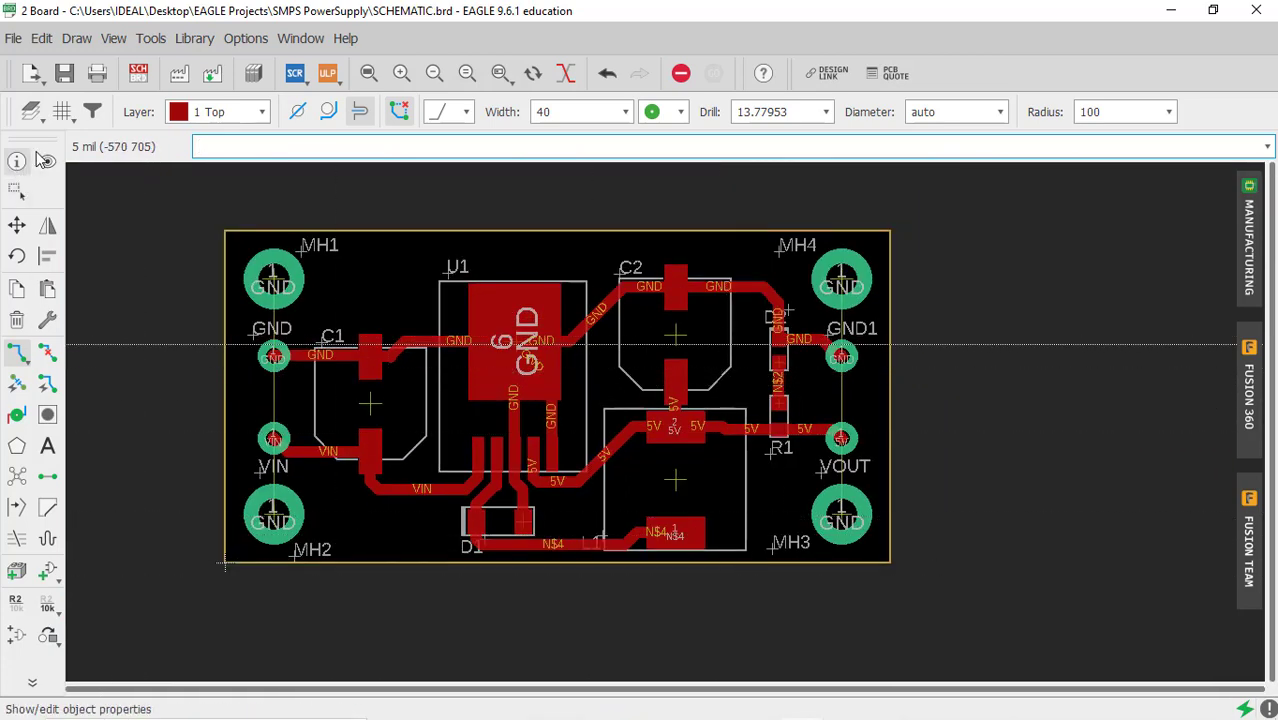
Save the board and display a line grid with 25 mil spacing.
left_click(64, 75)
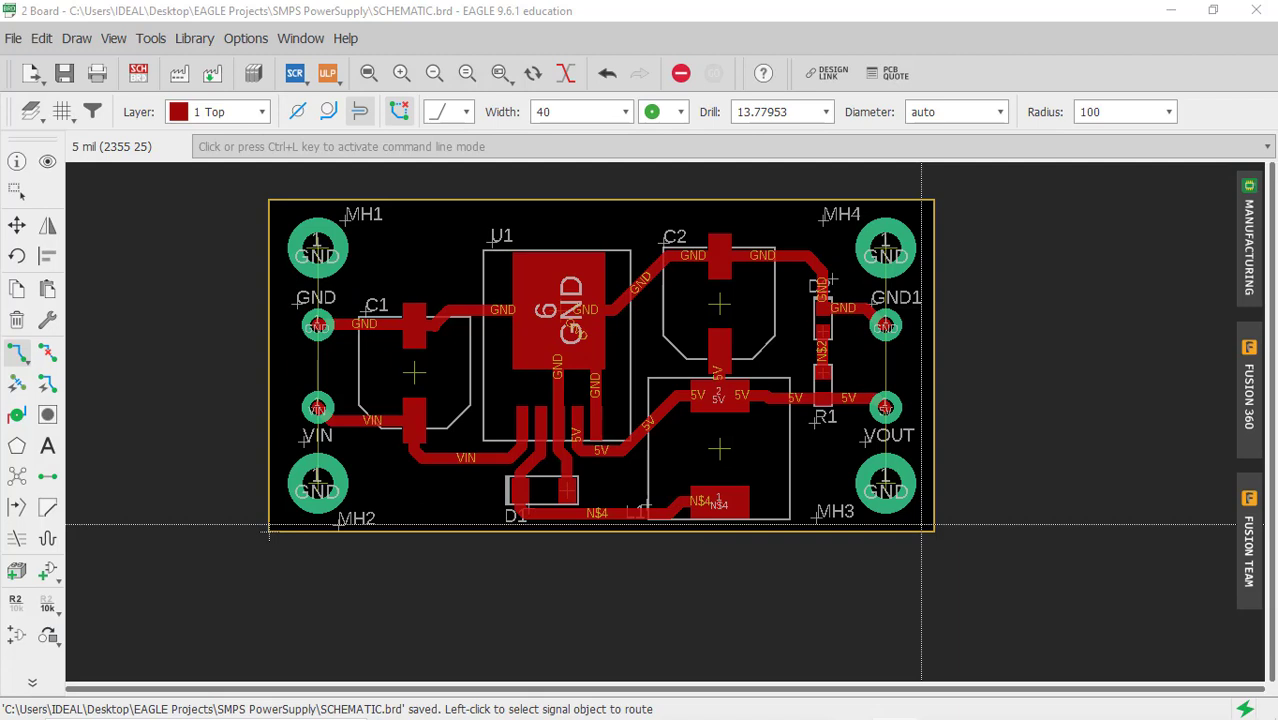
left_click(60, 113)
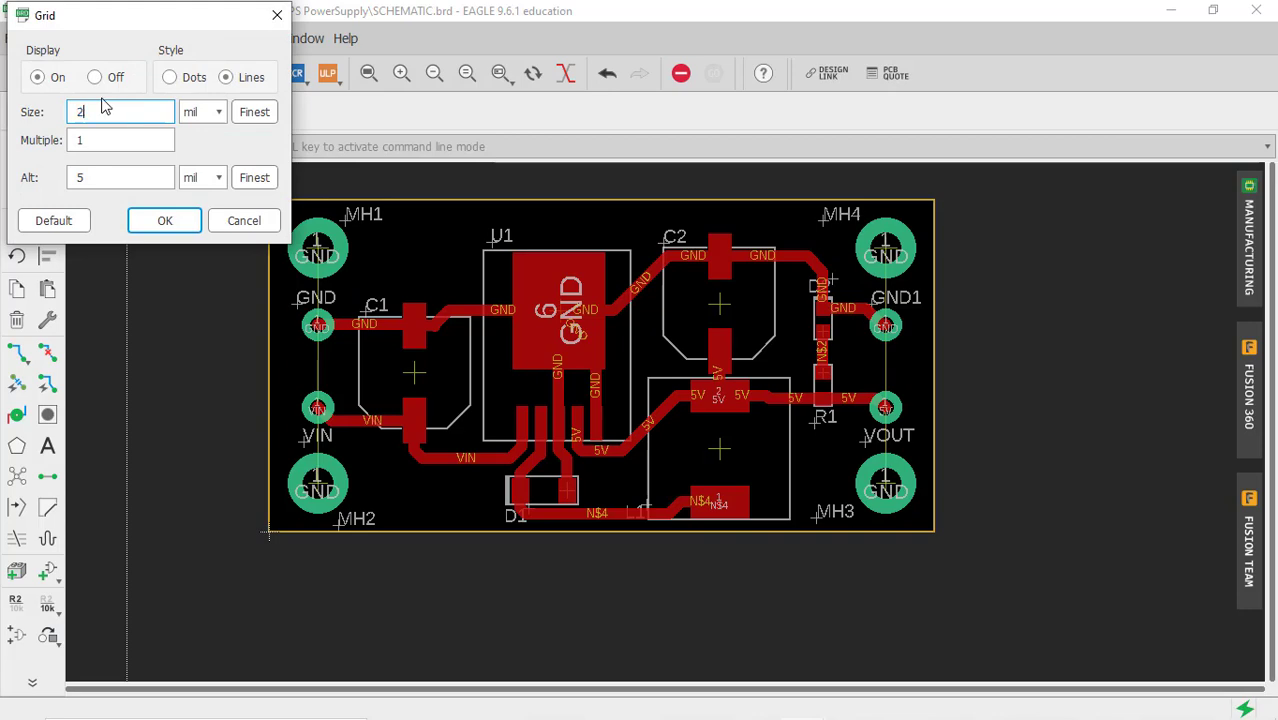
key("Return")
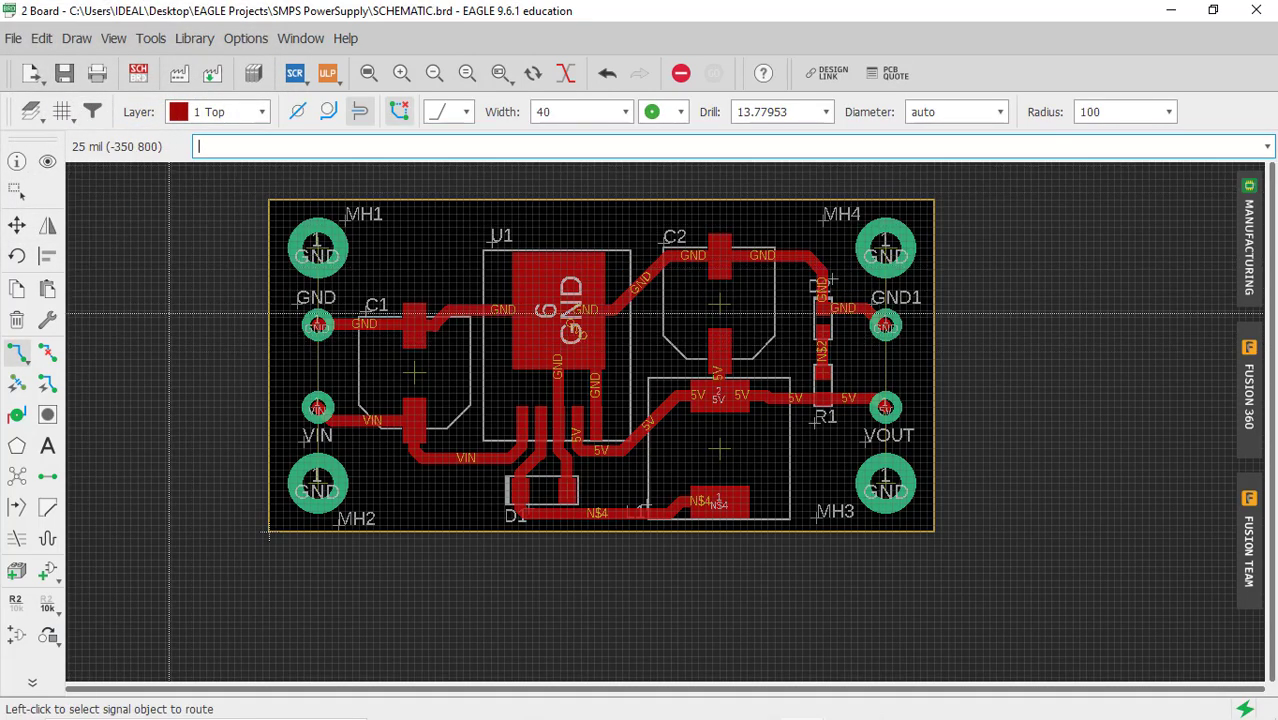
Set up a polygon on layer 16 Bottom with right-angle bends and thermals turned off.
left_click(18, 450)
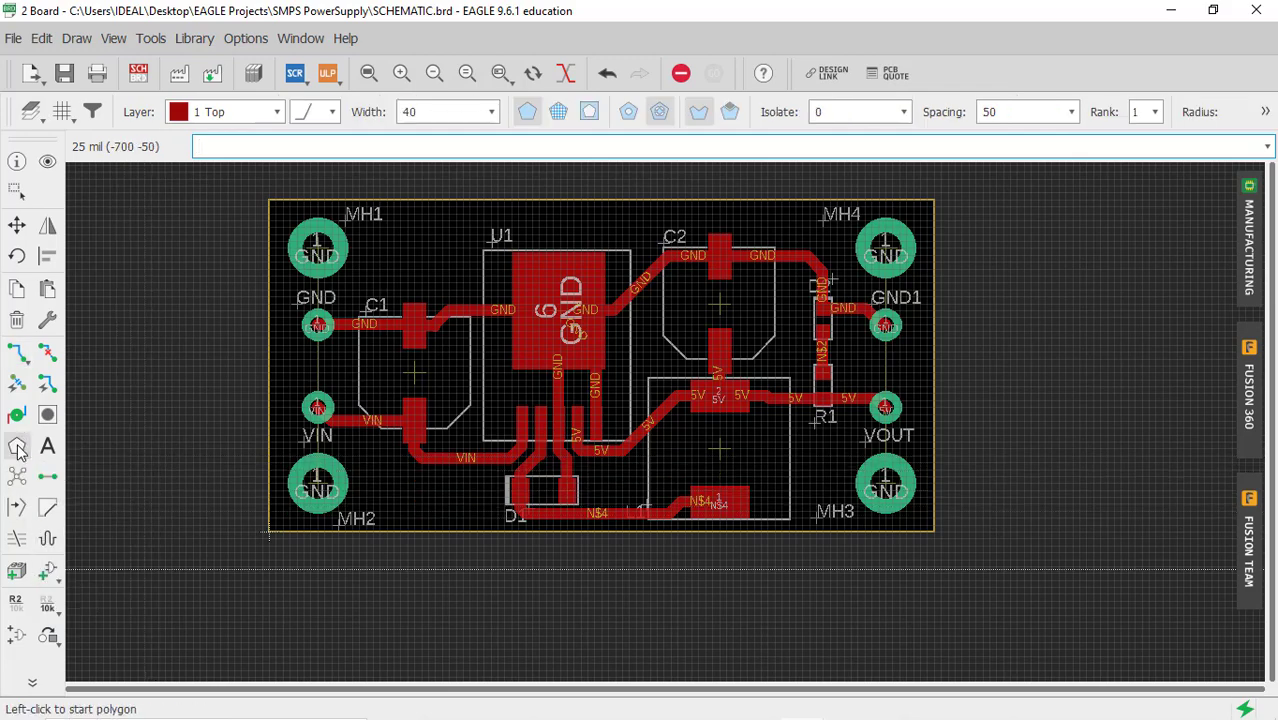
left_click(333, 113)
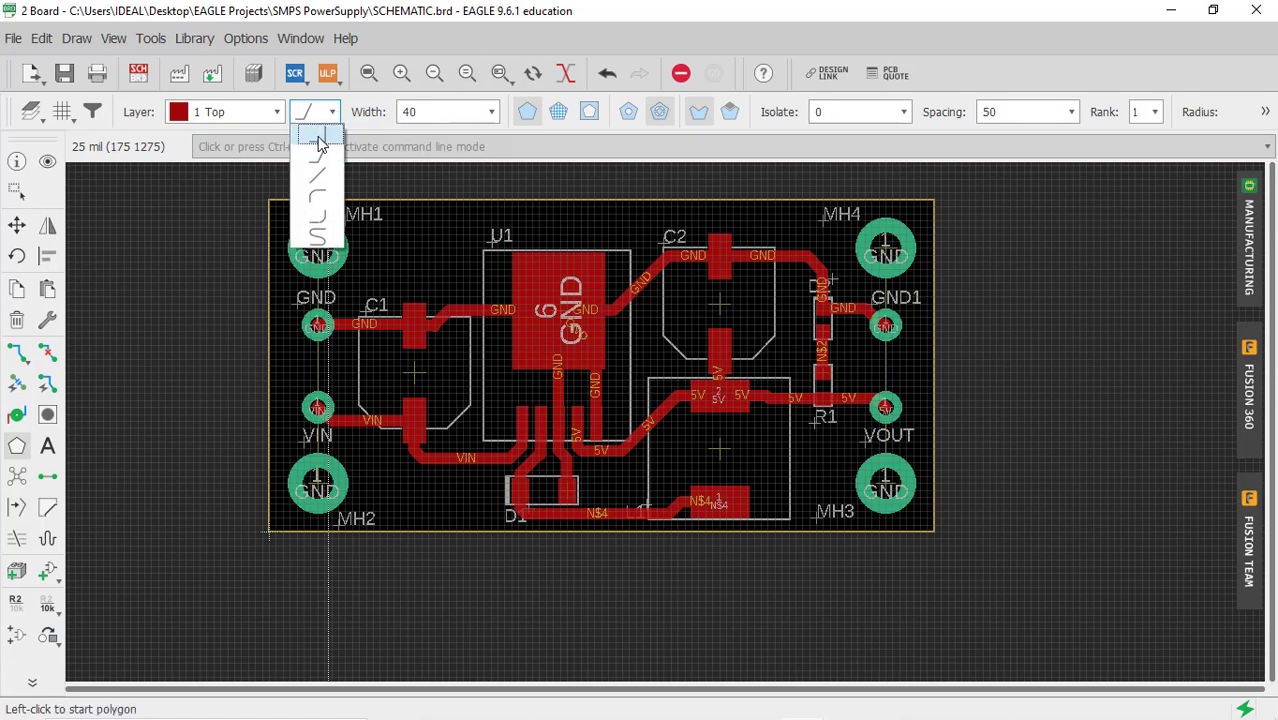
left_click(318, 136)
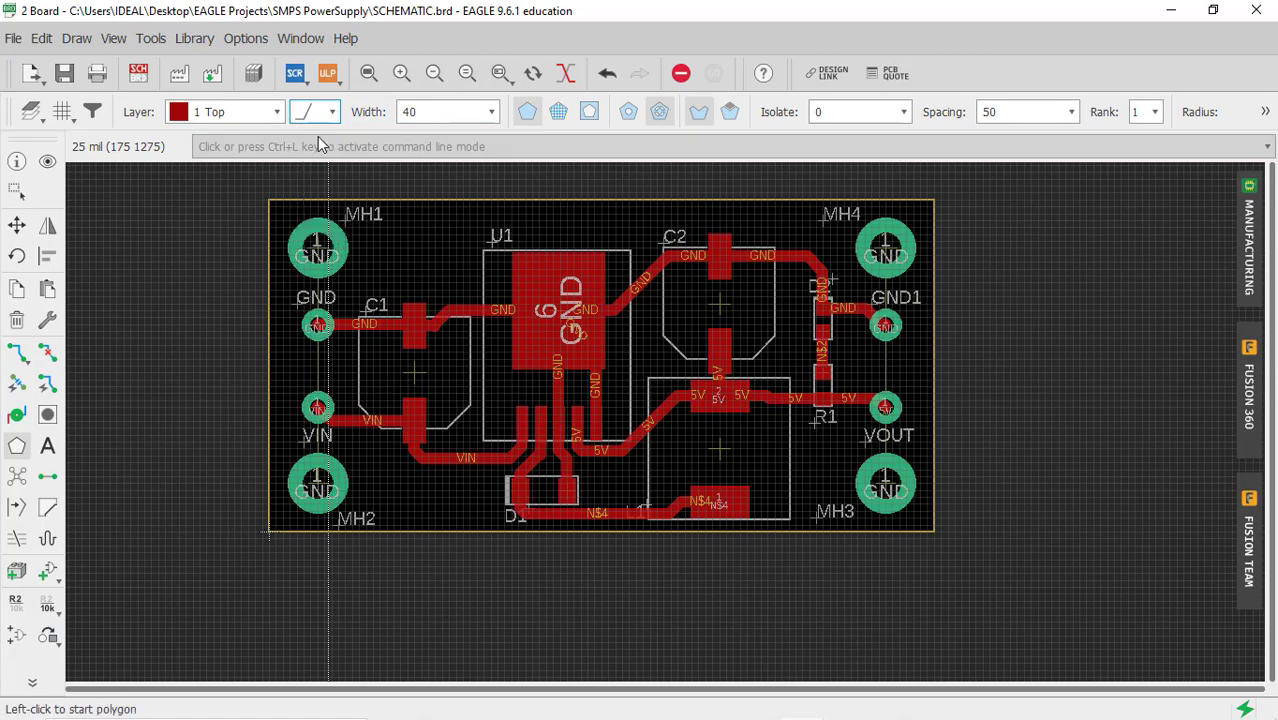
left_click(627, 115)
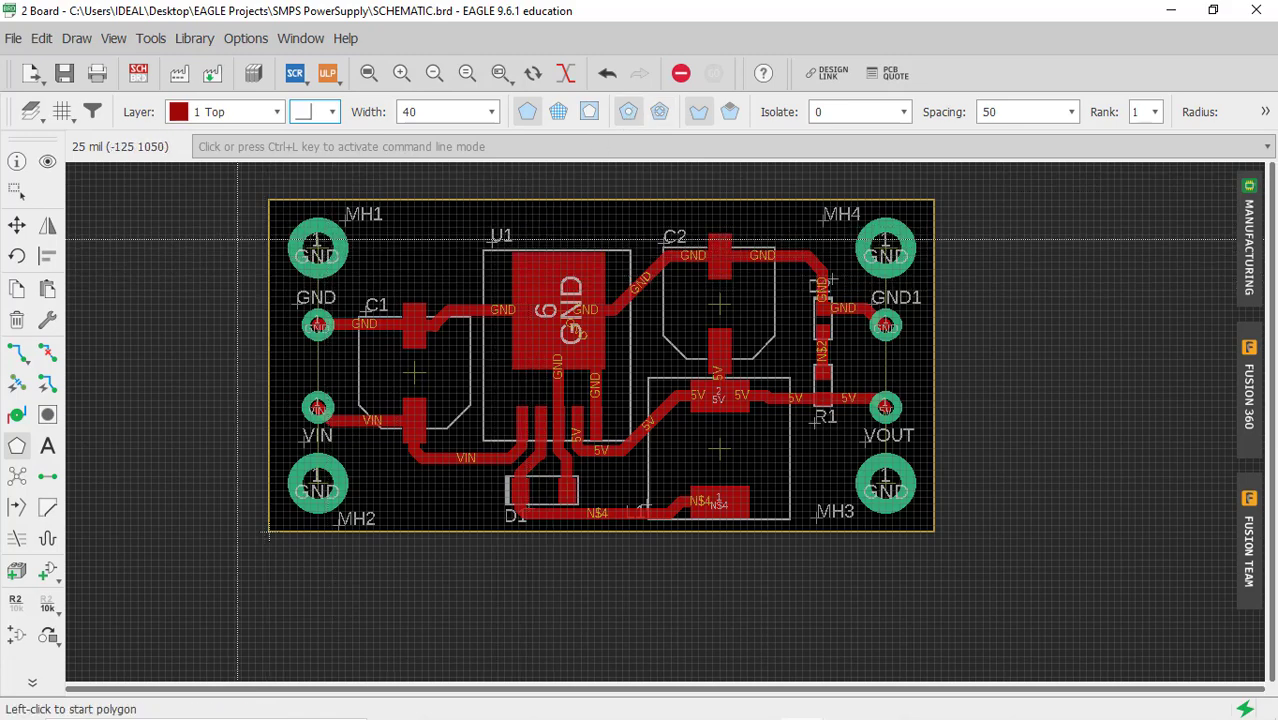
scroll(222, 241, "up", 2)
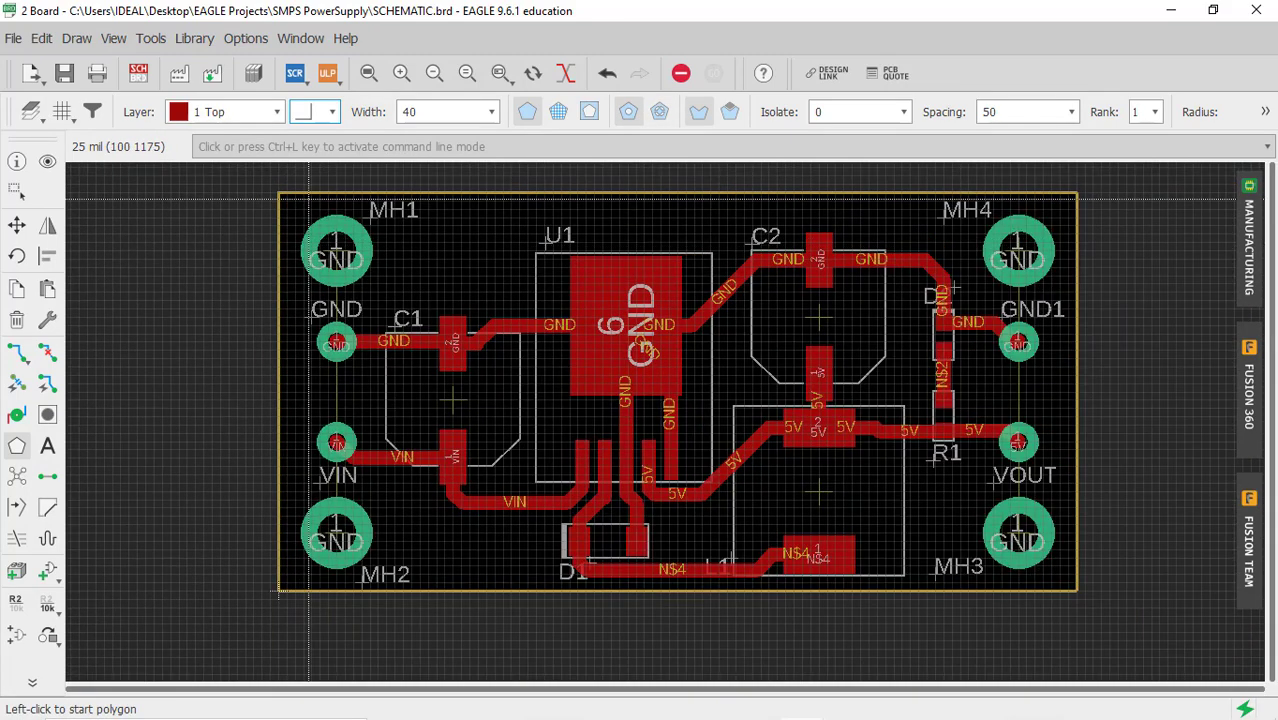
scroll(300, 205, "up", 7)
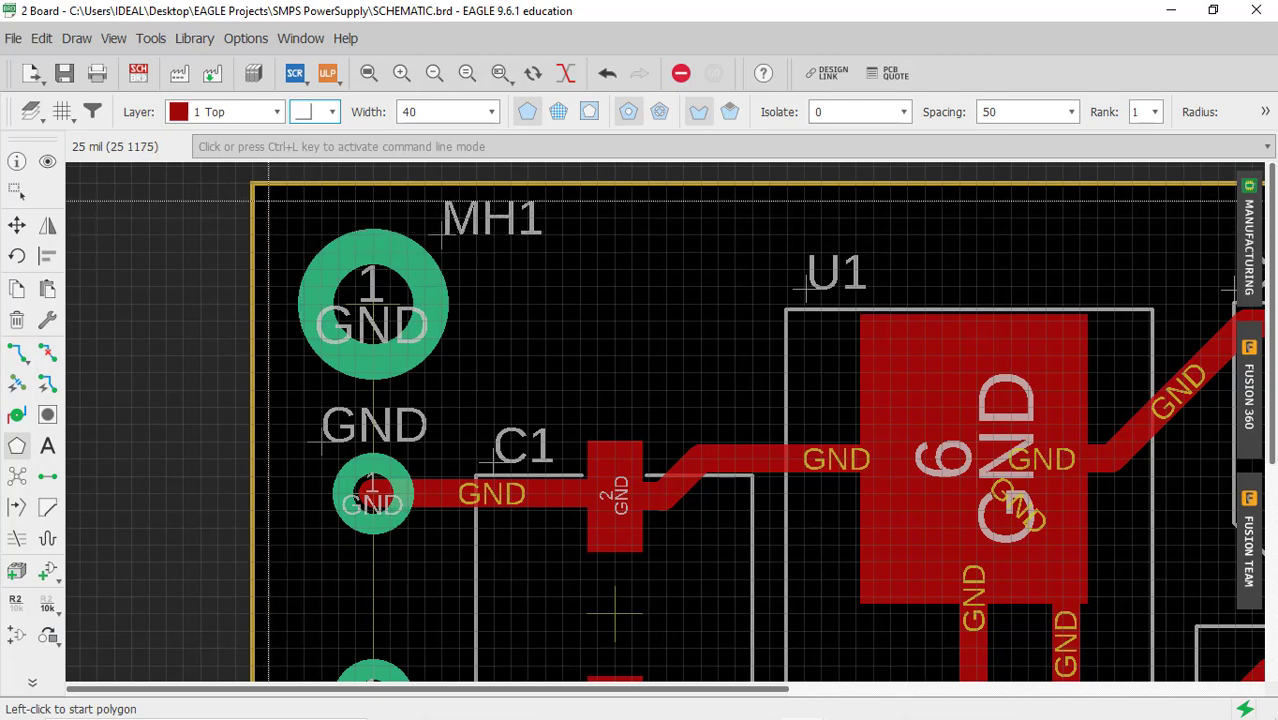
left_click(277, 112)
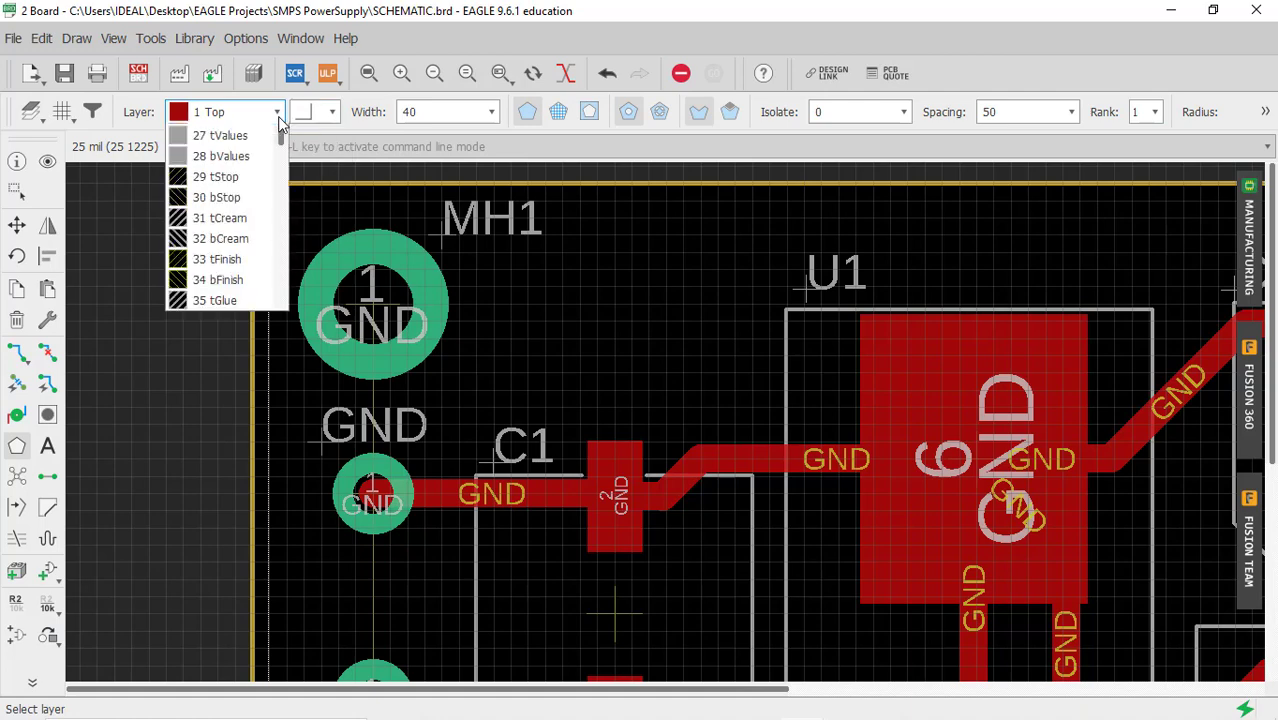
left_click(277, 125)
left_click(277, 112)
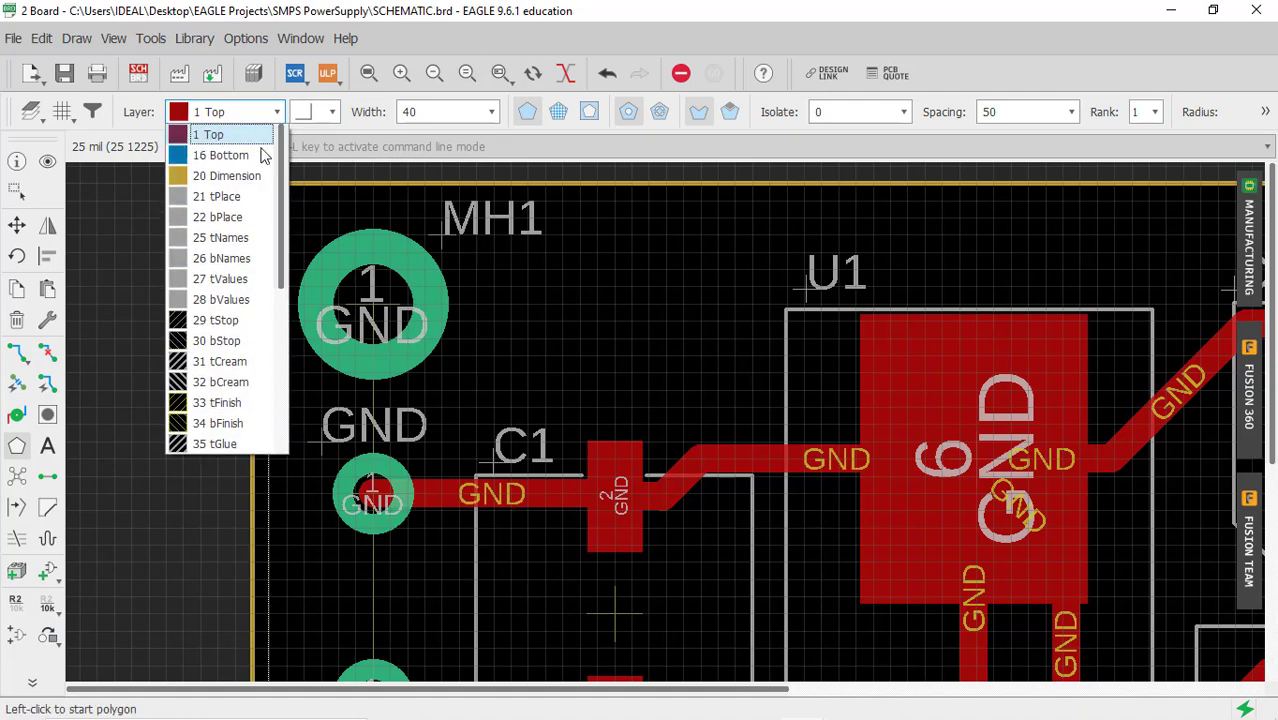
left_click(260, 149)
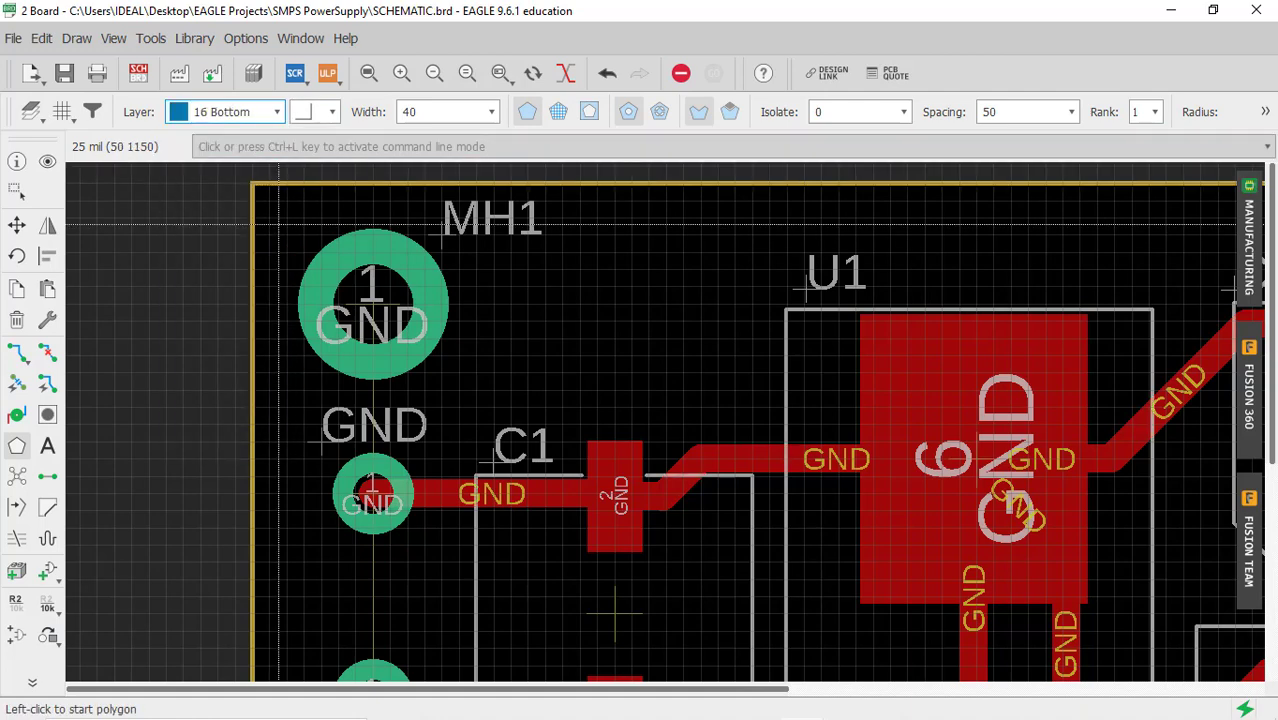
Start the polygon at (25 1175) with a width of 8 mil and draw its left edge down to (25 25).
left_click(268, 201)
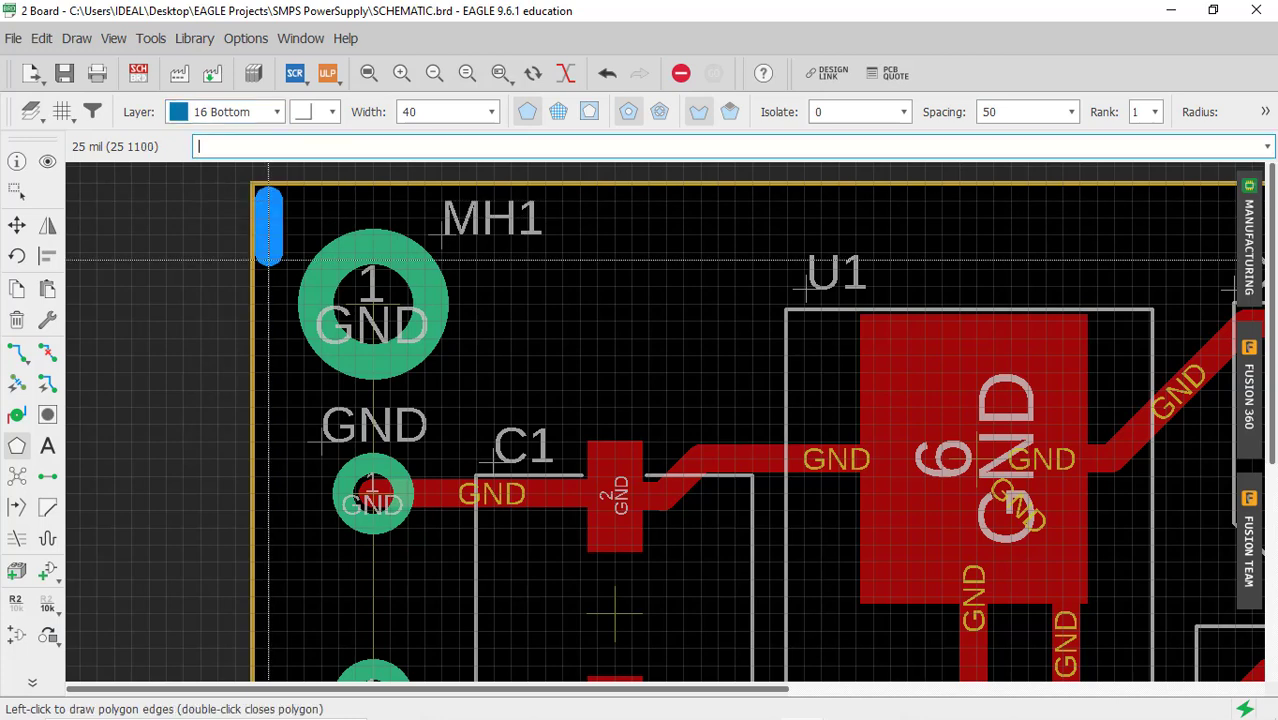
left_click(491, 112)
left_click(446, 178)
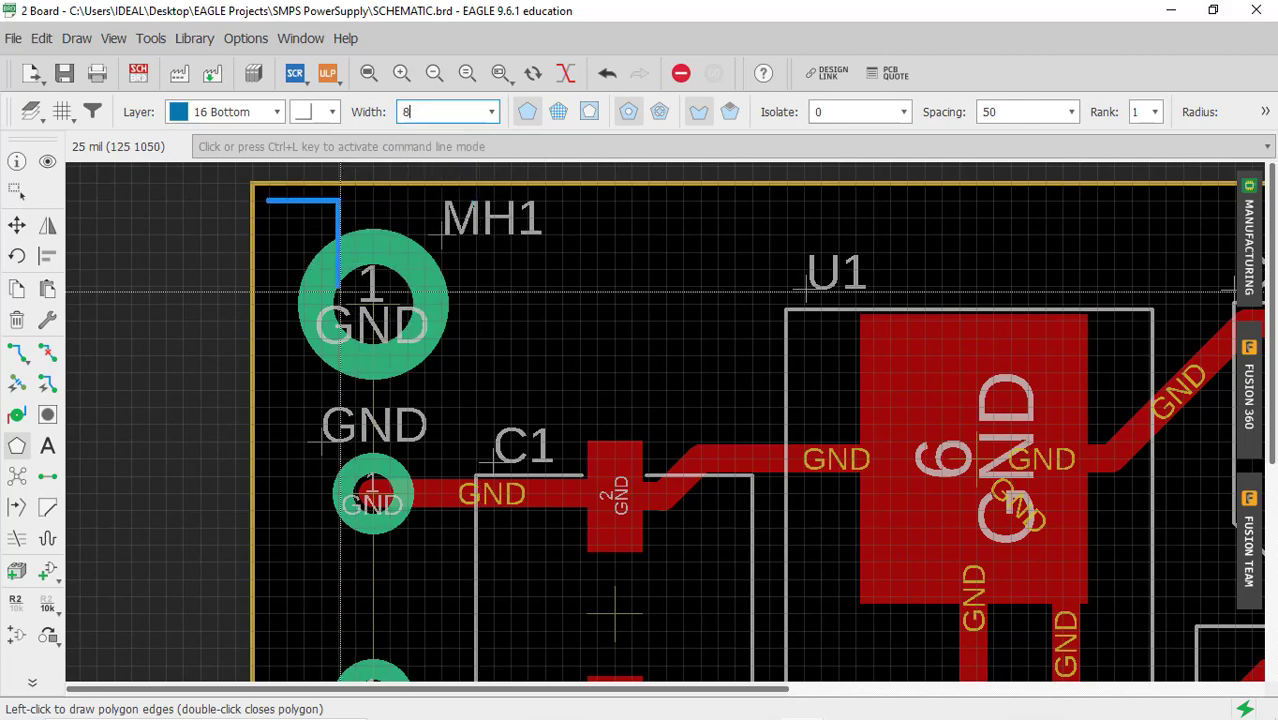
scroll(232, 290, "down", 4)
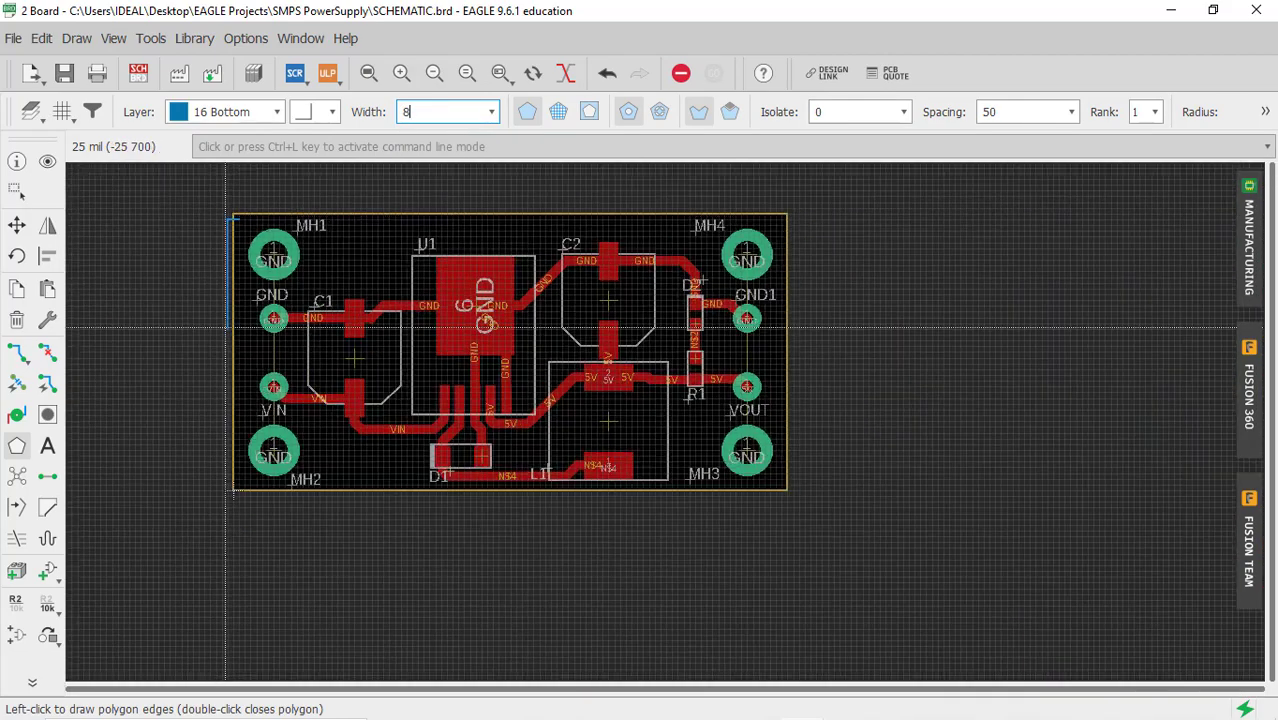
scroll(255, 513, "up", 6)
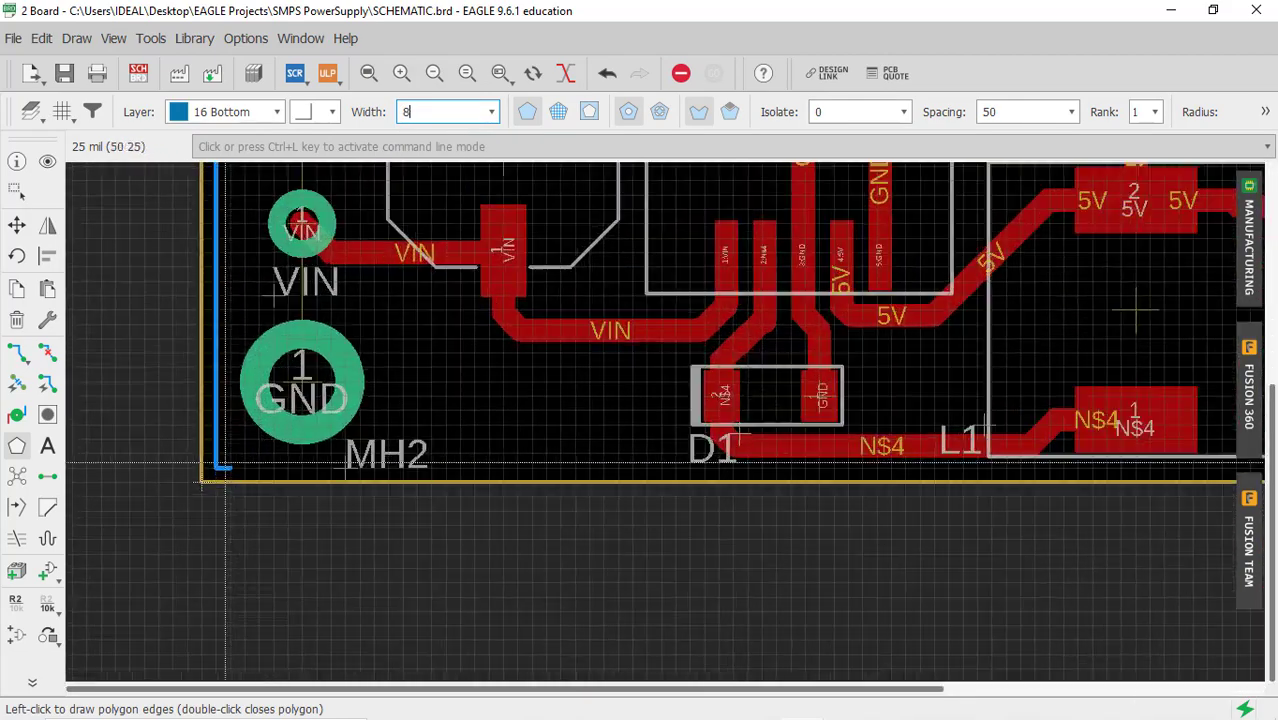
left_click(211, 465)
Continue the polygon outline along the board's lower edge to (2375 25) and up the right edge to (2375 1175).
scroll(308, 477, "down", 5)
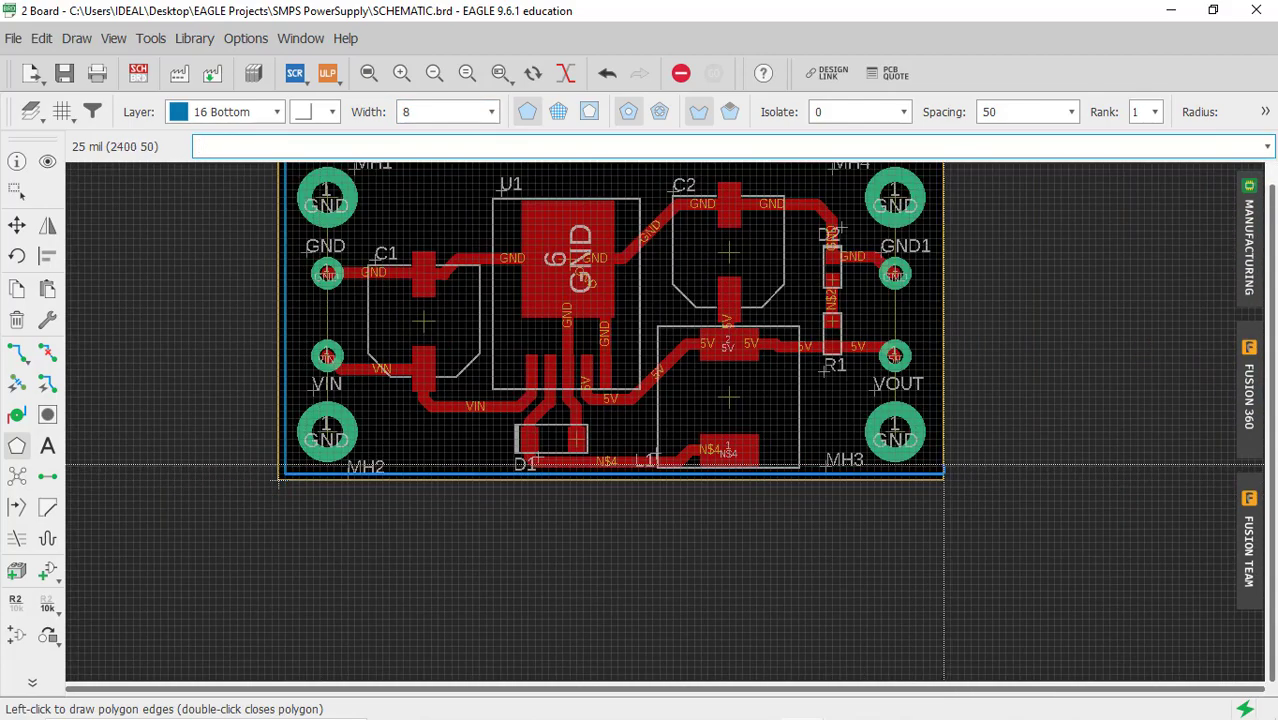
scroll(915, 490, "up", 5)
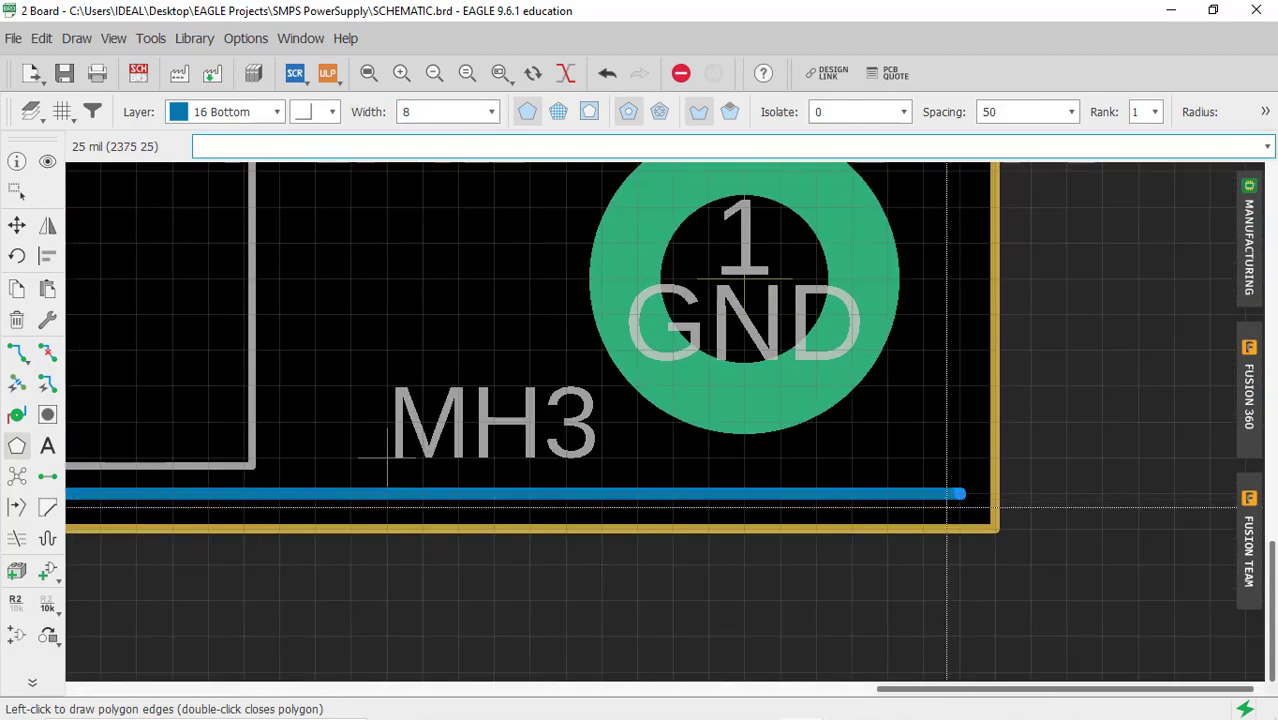
scroll(947, 500, "down", 6)
scroll(947, 507, "down", 3)
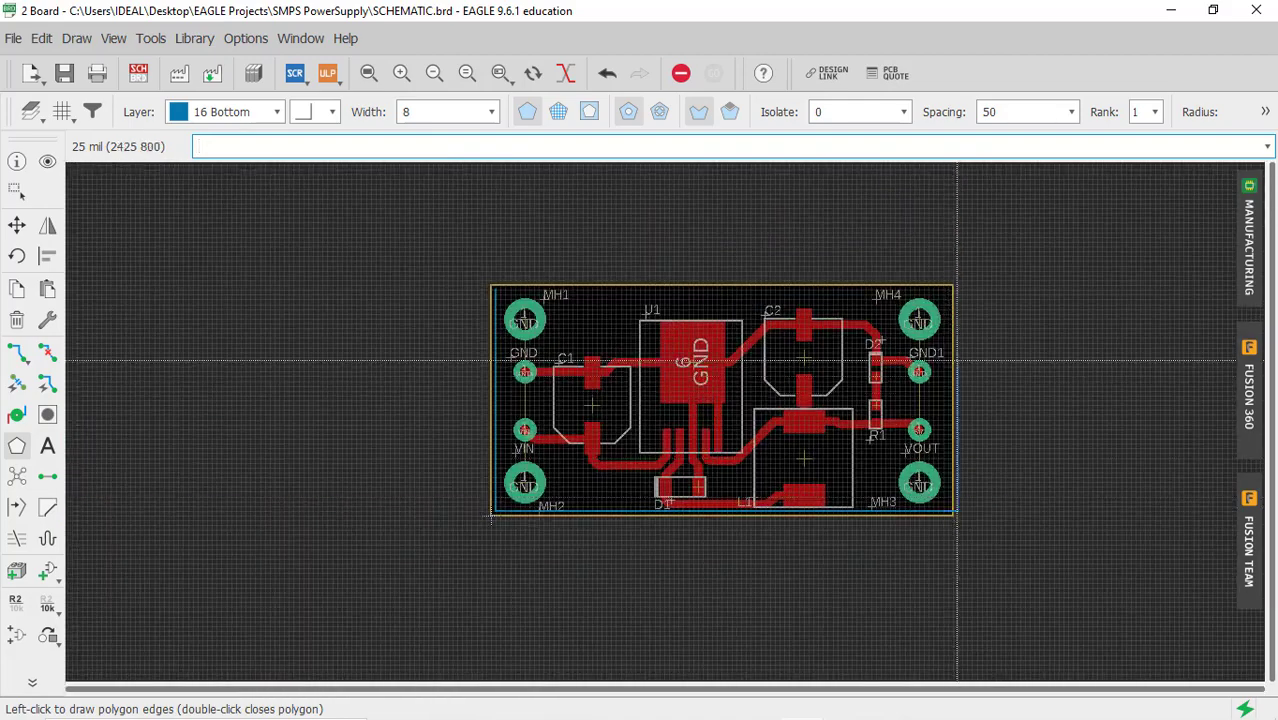
scroll(958, 346, "up", 3)
scroll(934, 232, "up", 2)
scroll(934, 232, "up", 2)
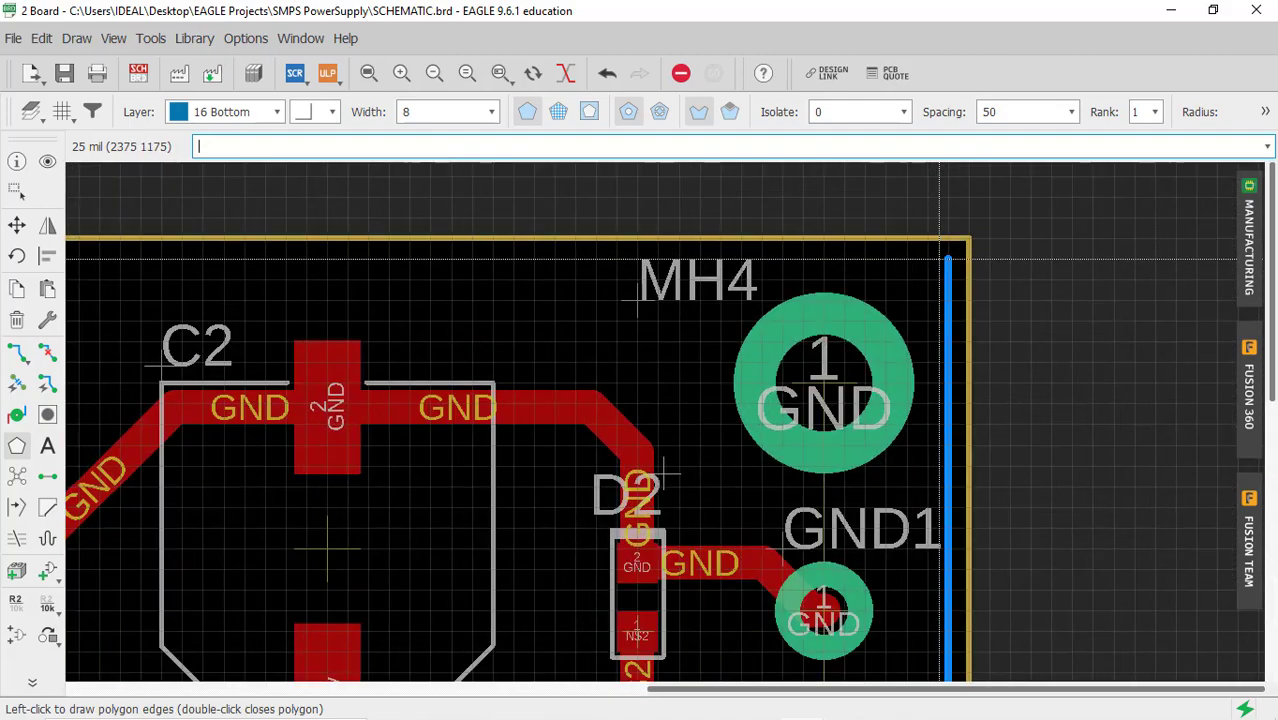
scroll(912, 265, "down", 1)
left_click(912, 265)
Close the bottom-layer polygon at its starting corner (25 1175) and assign it to the GND signal.
scroll(912, 265, "down", 3)
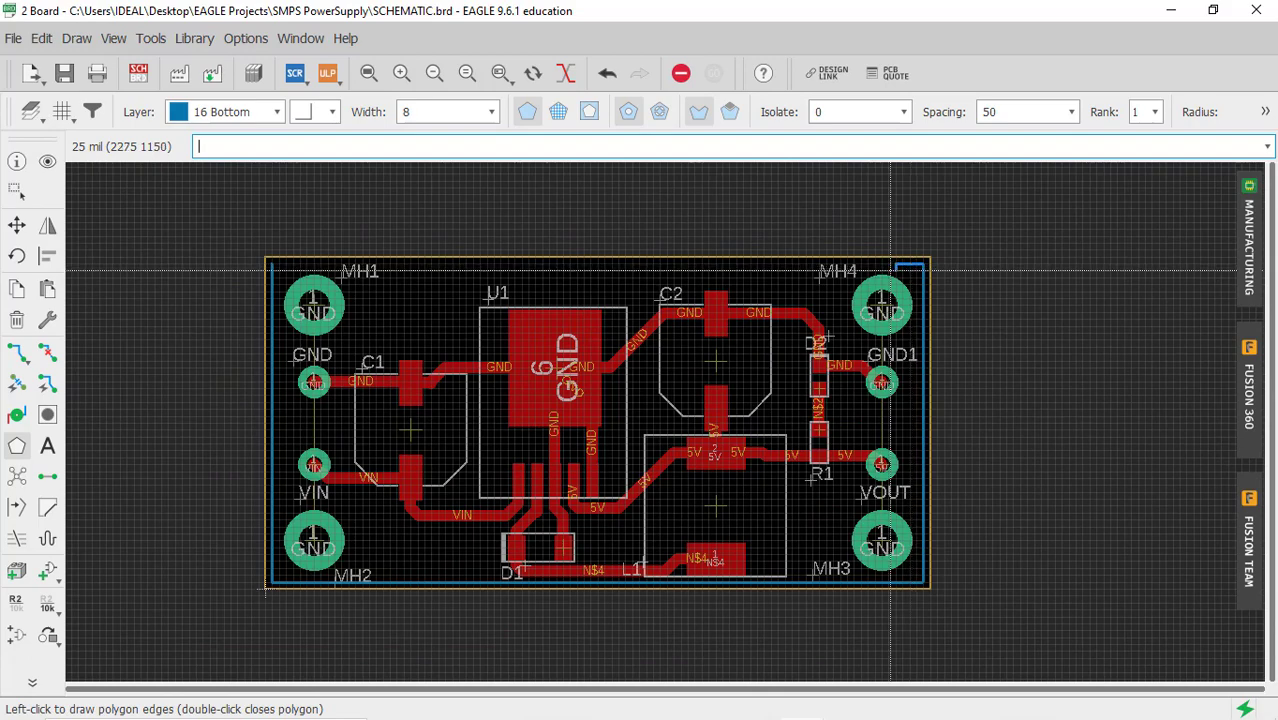
scroll(278, 269, "up", 4)
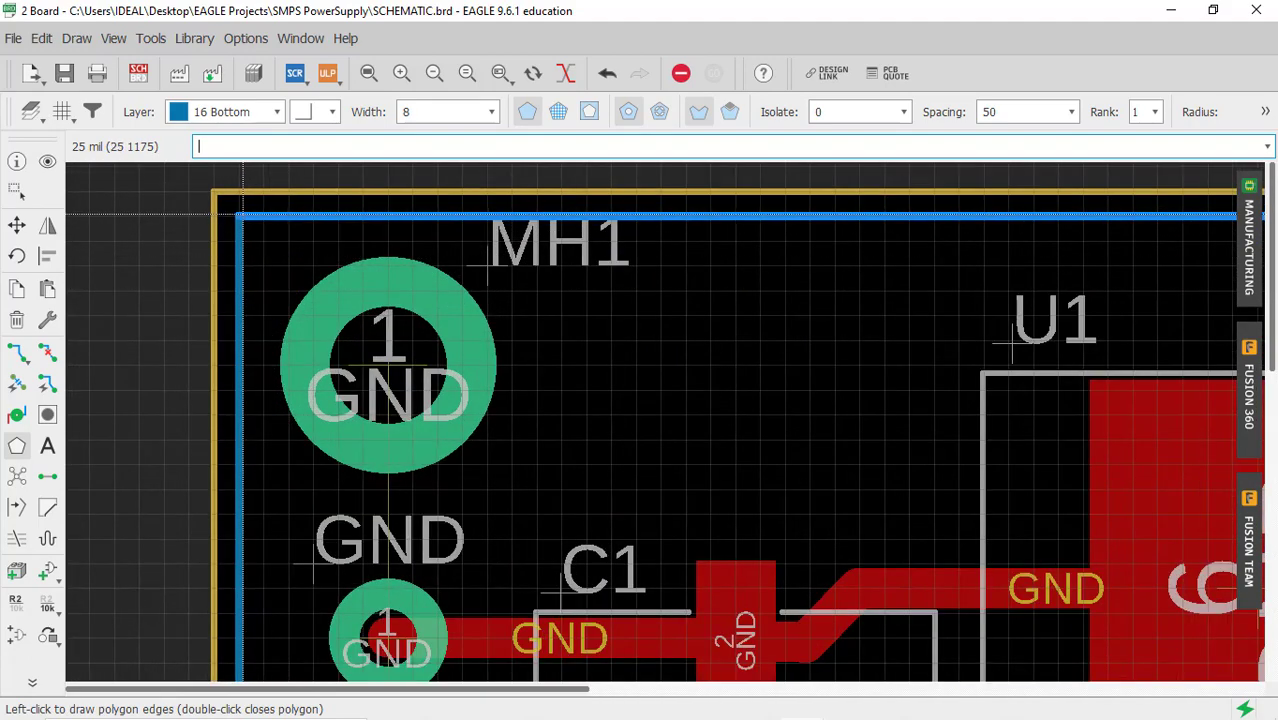
double_click(243, 214)
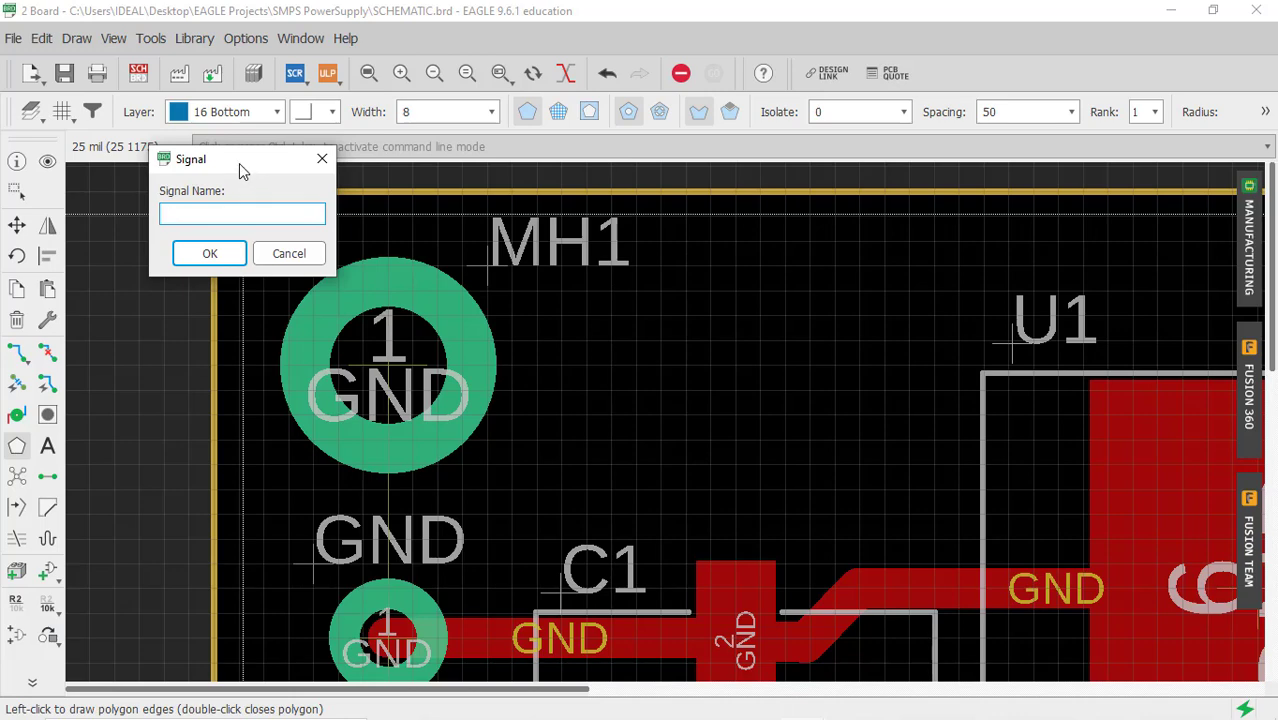
left_click_drag(239, 163, 713, 292)
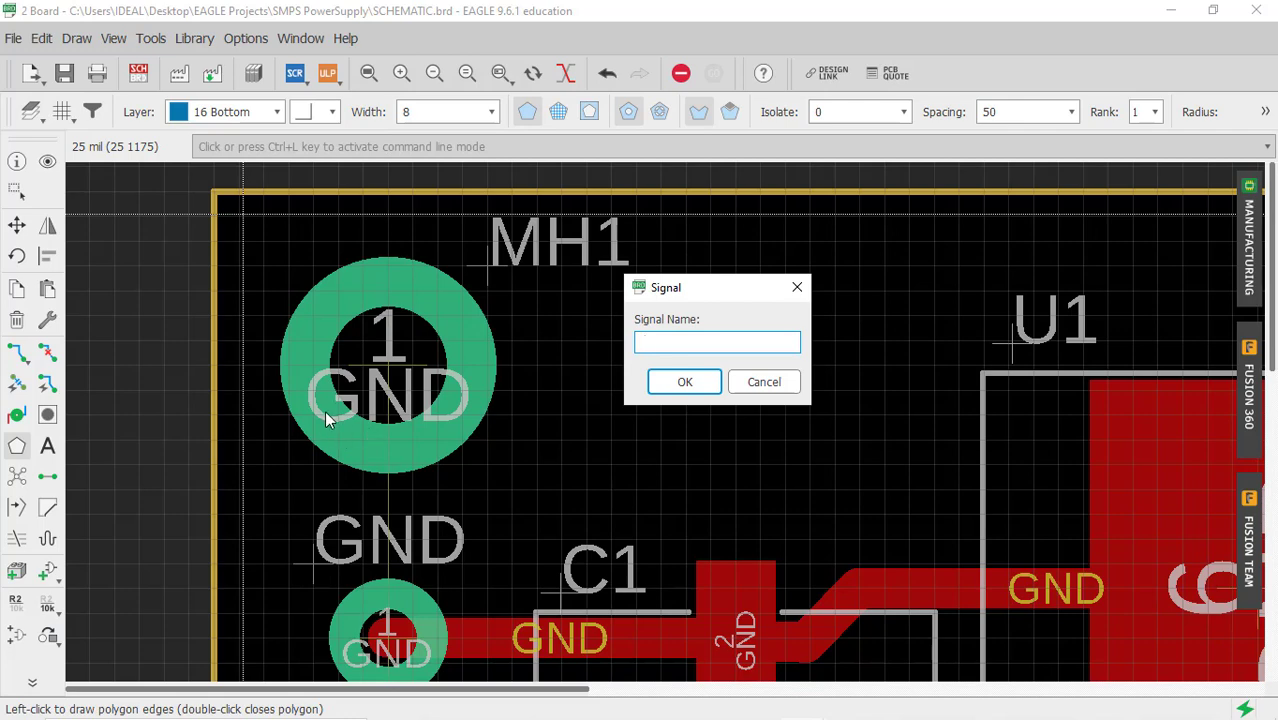
left_click(686, 382)
Run Ratsnest to fill the bottom-layer GND polygon with copper.
scroll(341, 264, "down", 2)
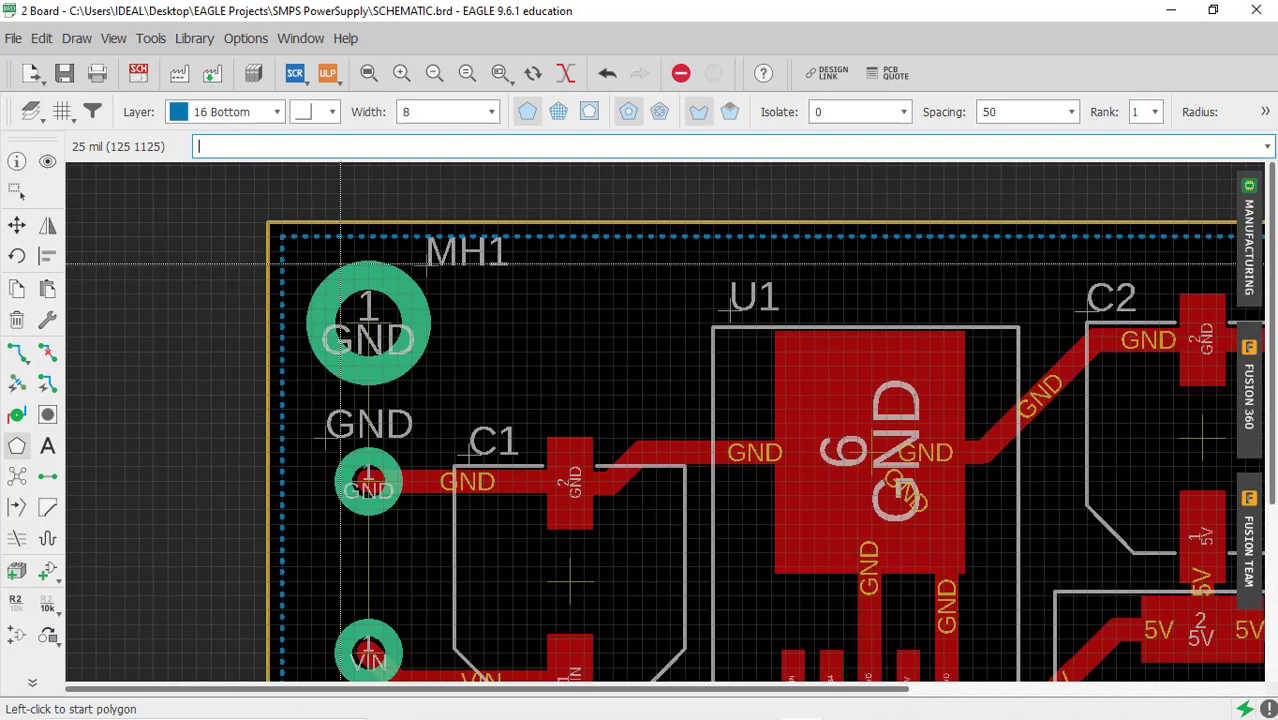
scroll(325, 246, "down", 2)
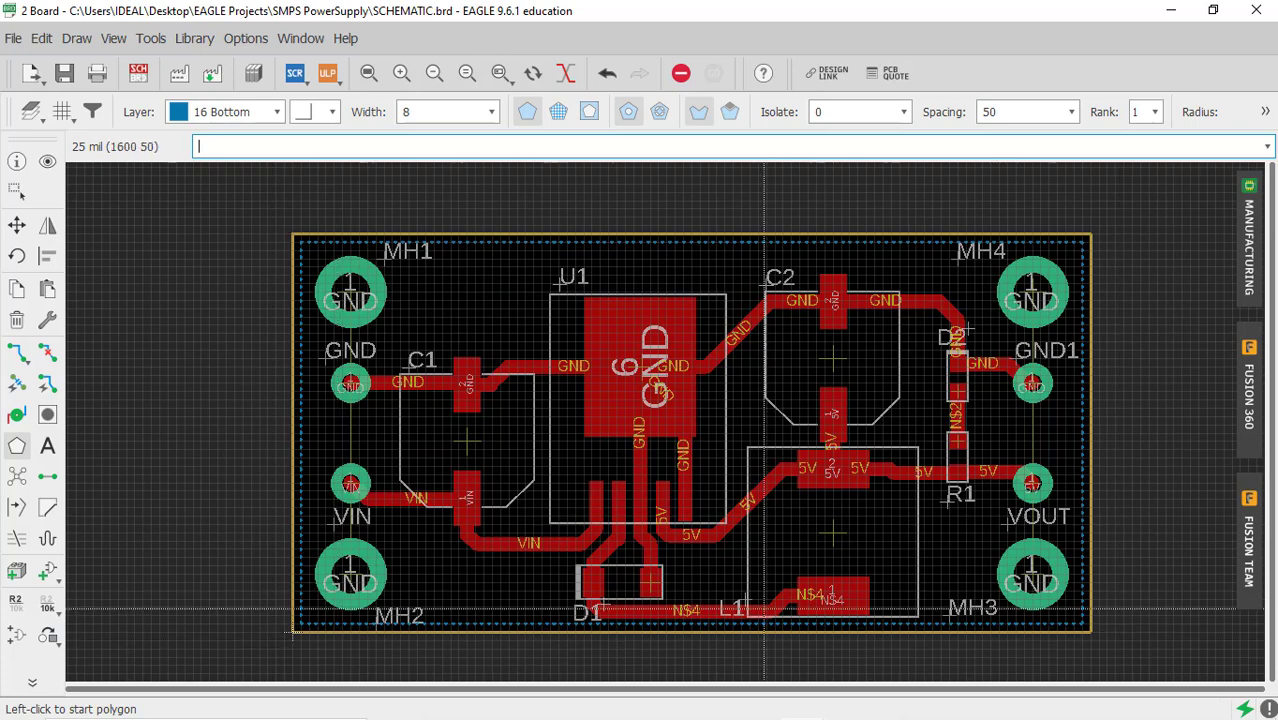
left_click(17, 480)
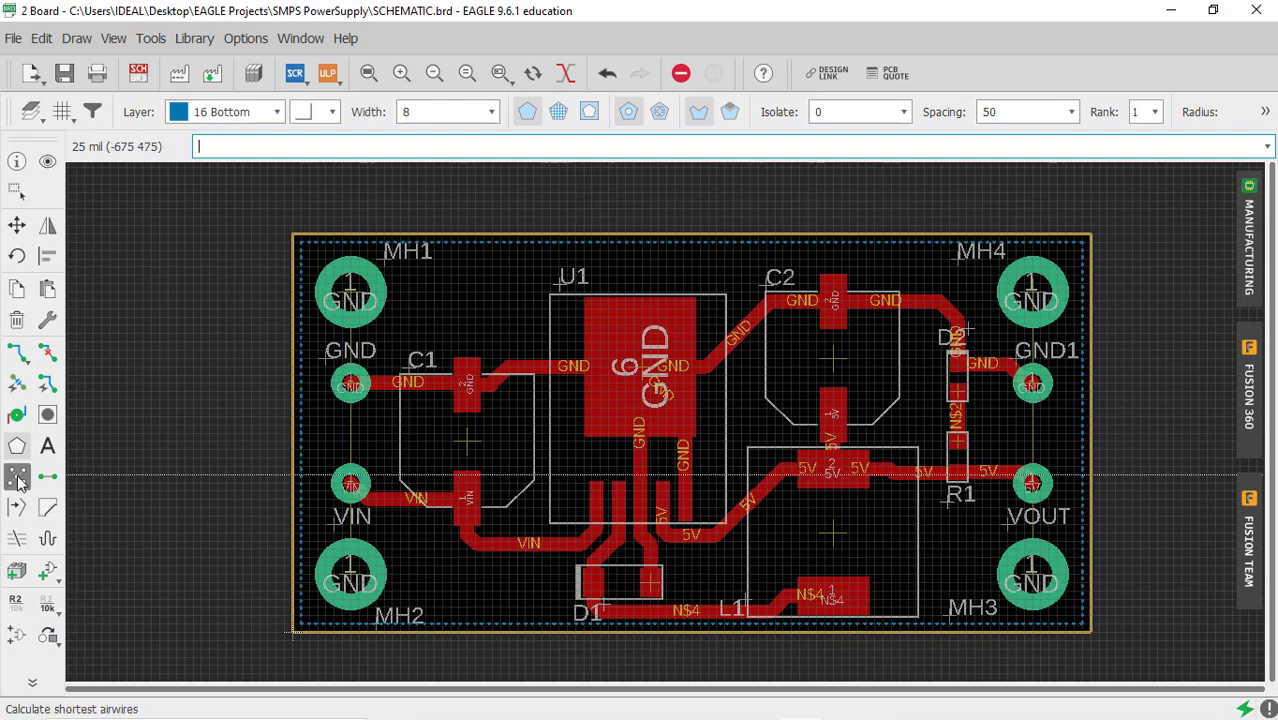
Set up a new 8 mil polygon on layer 1 Top with the 45-degree wire bend style.
left_click(250, 112)
scroll(251, 128, "up", 2)
left_click(246, 133)
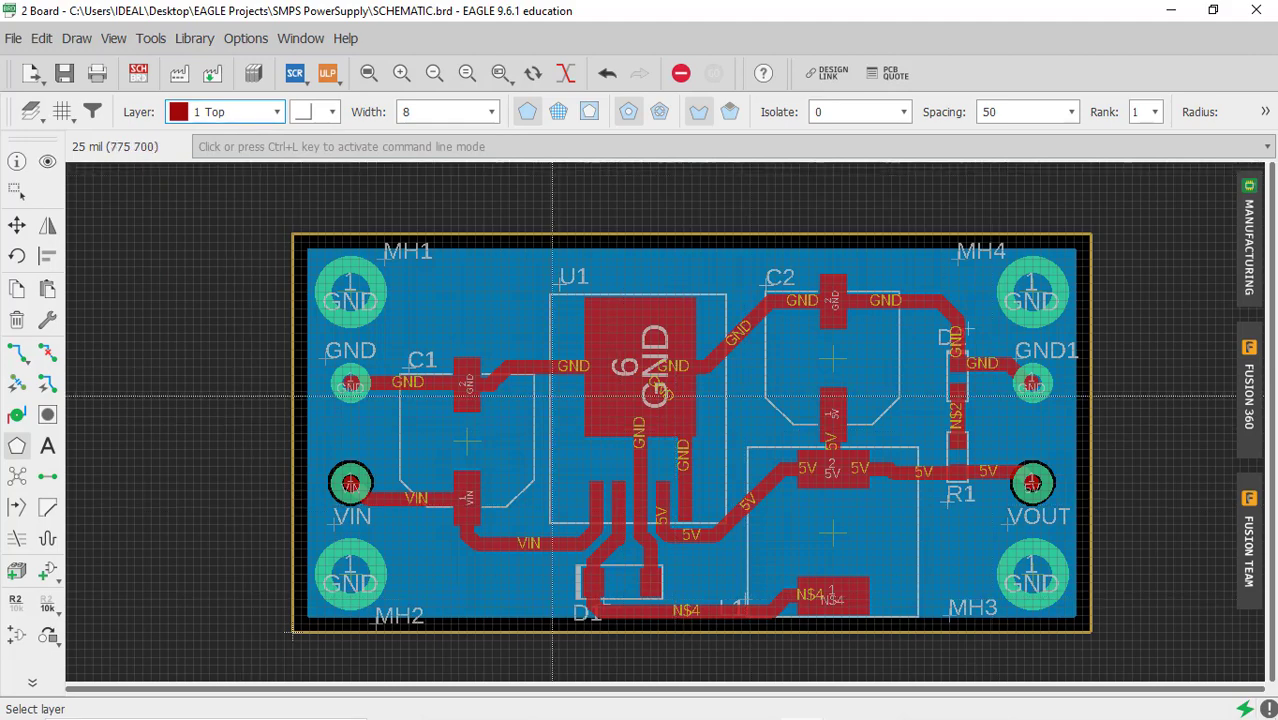
scroll(410, 320, "up", 1)
scroll(397, 295, "up", 1)
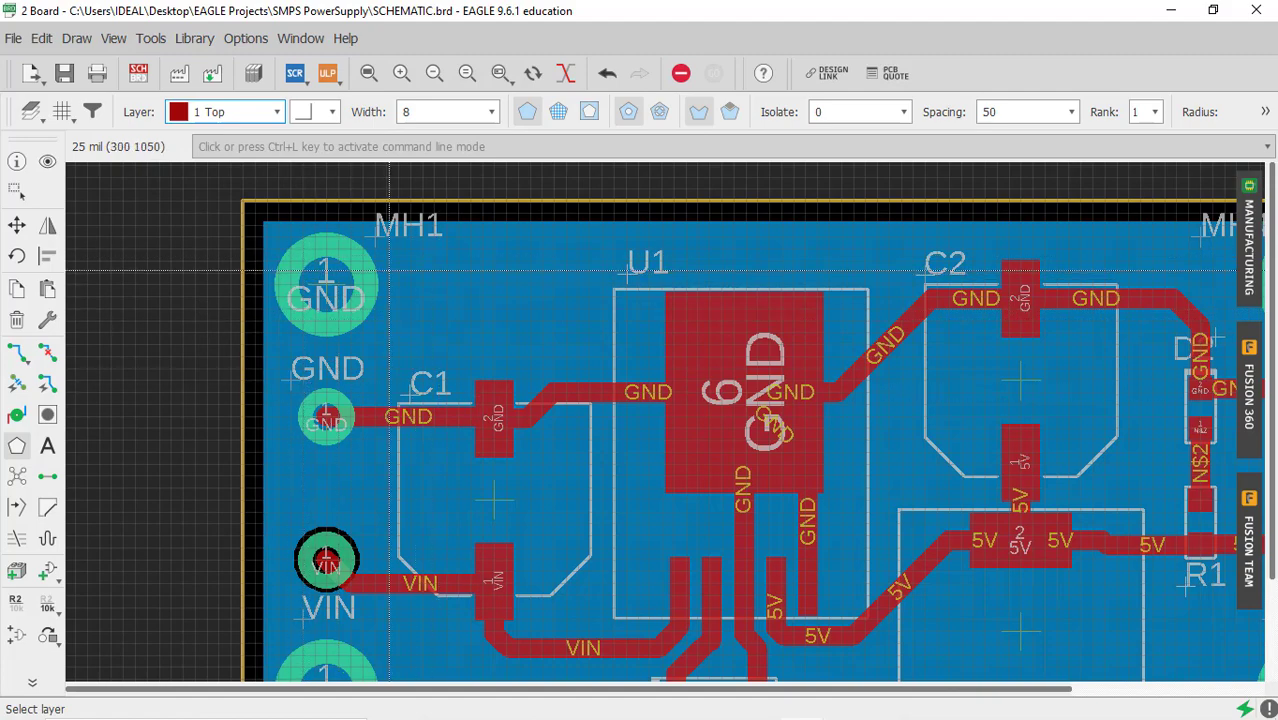
scroll(404, 278, "down", 2)
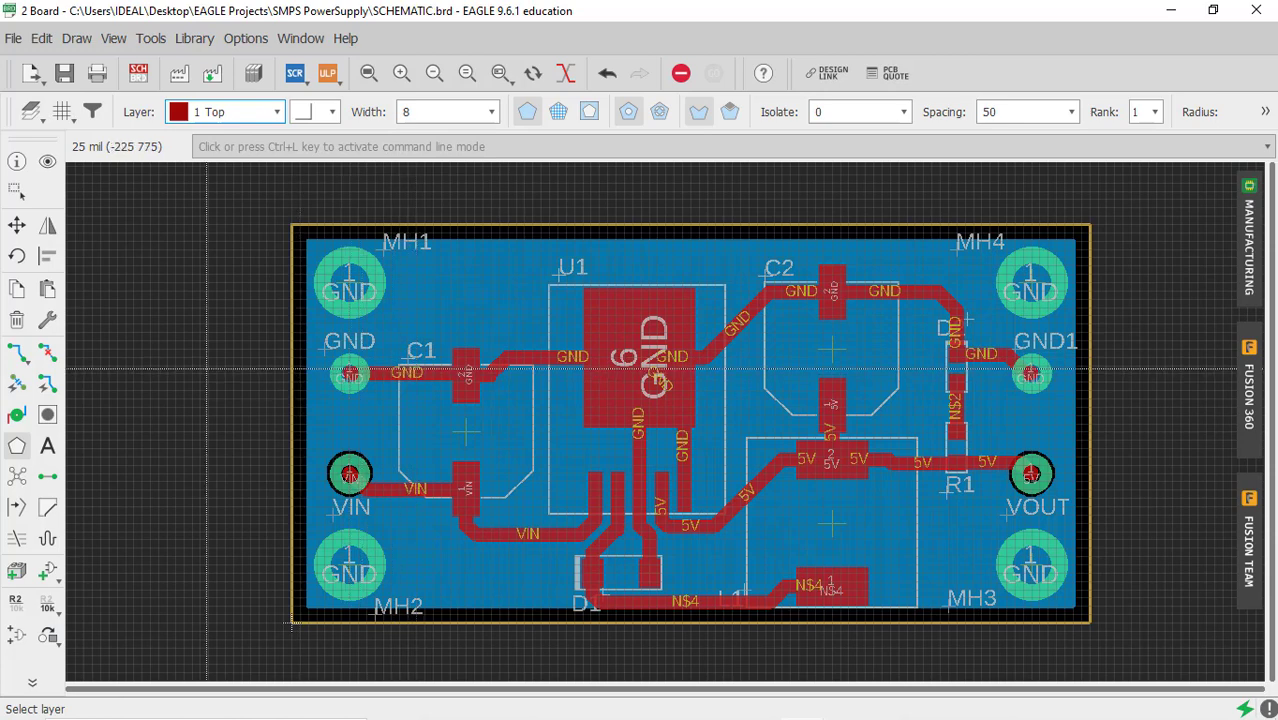
left_click(14, 453)
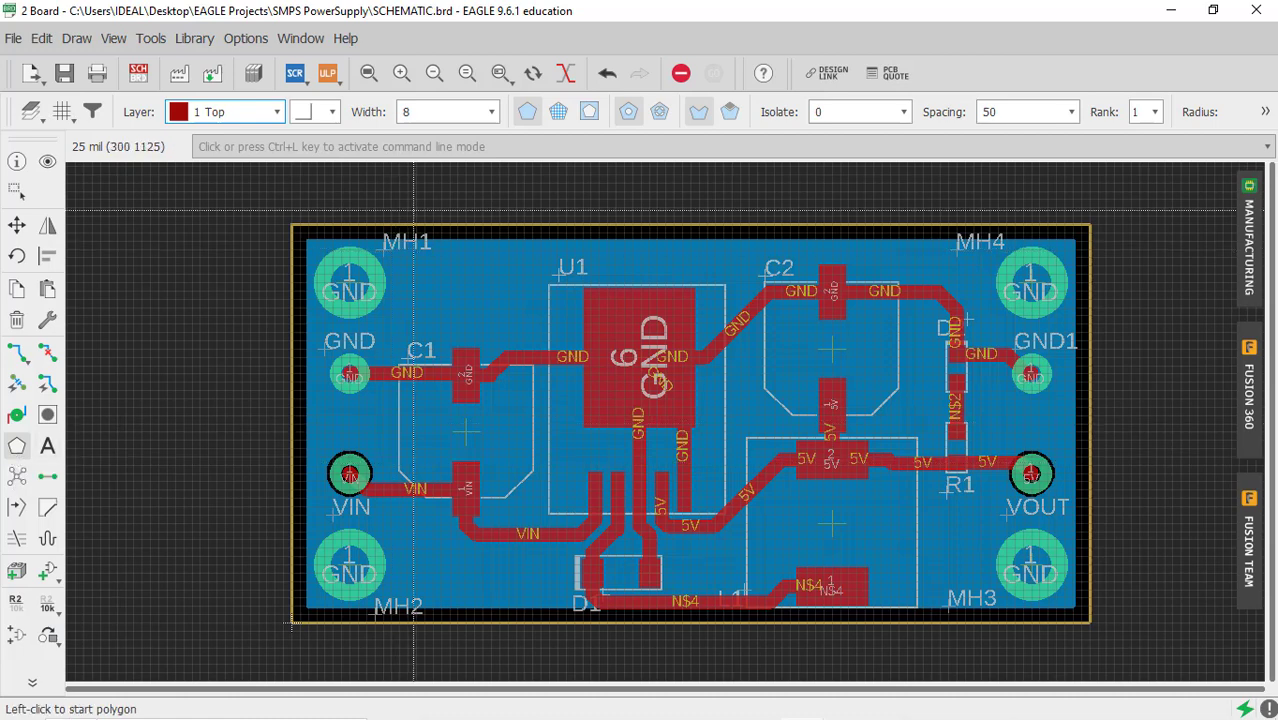
left_click(333, 113)
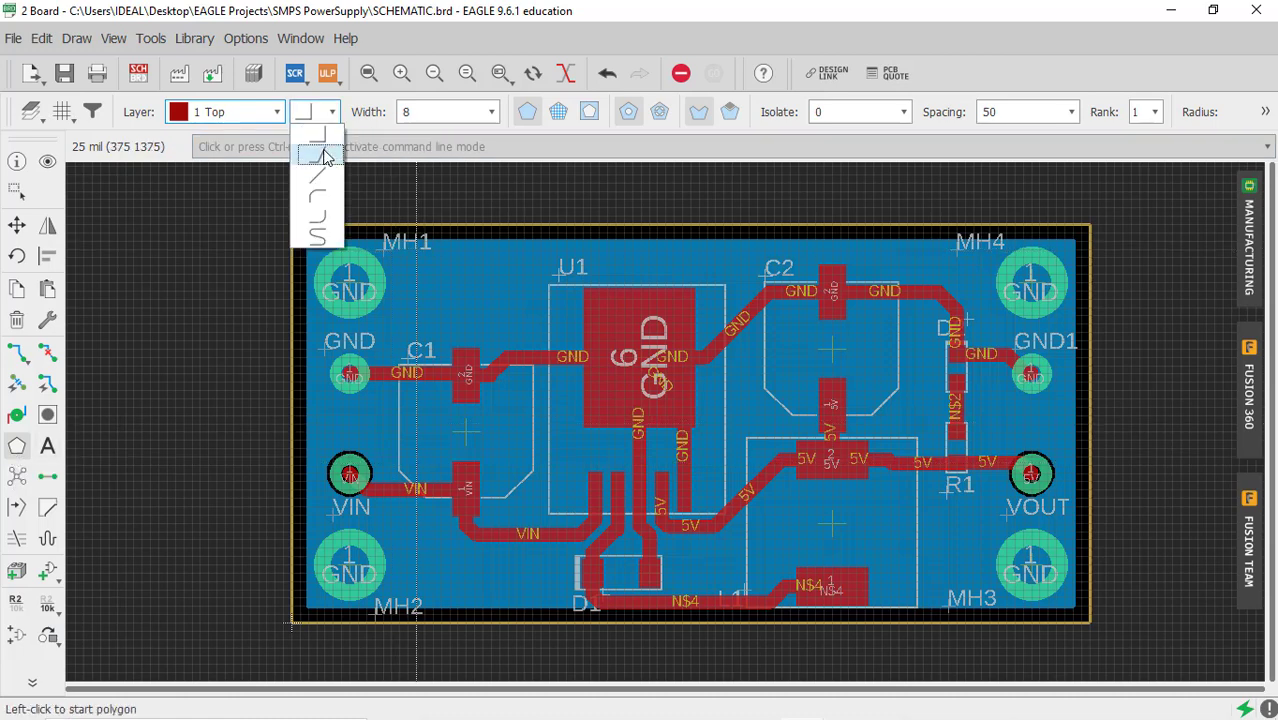
left_click(320, 155)
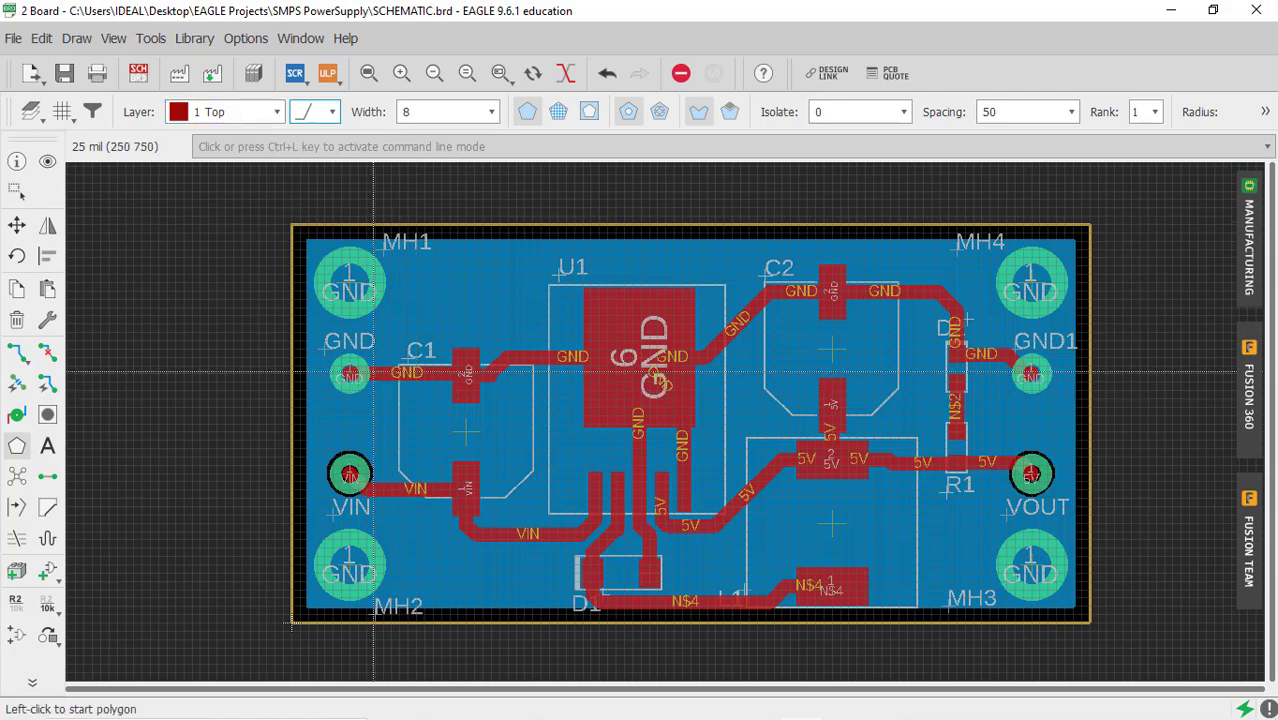
Start the top-layer polygon at (25 1175) and route its outline below the left GND and C1 GND pads, across U1, to (1250 575).
scroll(328, 303, "up", 3)
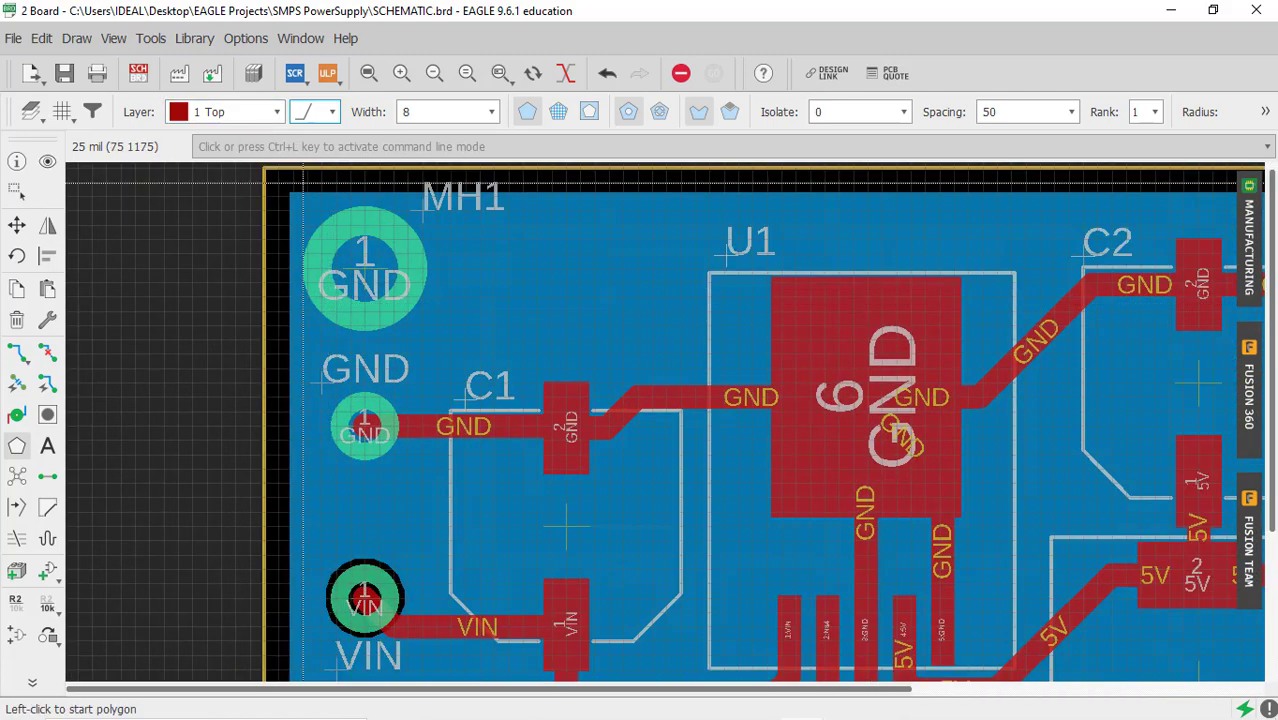
scroll(305, 198, "up", 2)
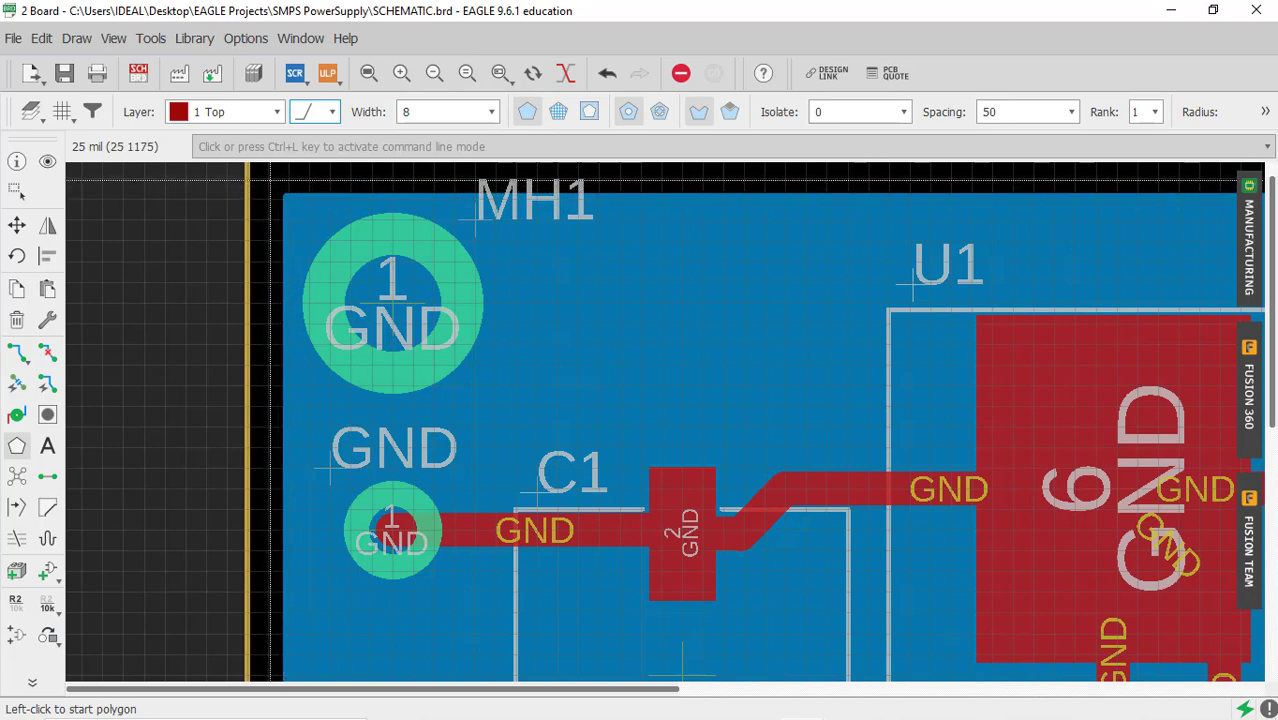
left_click(270, 177)
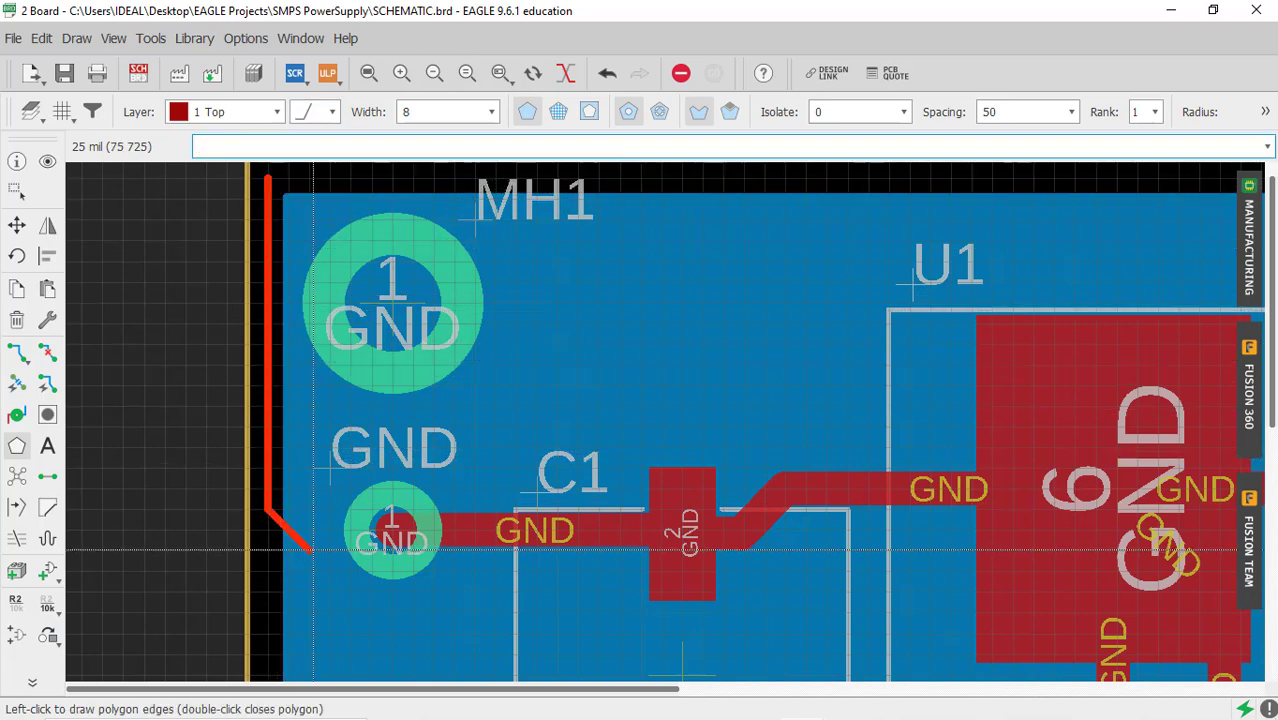
scroll(313, 548, "down", 2)
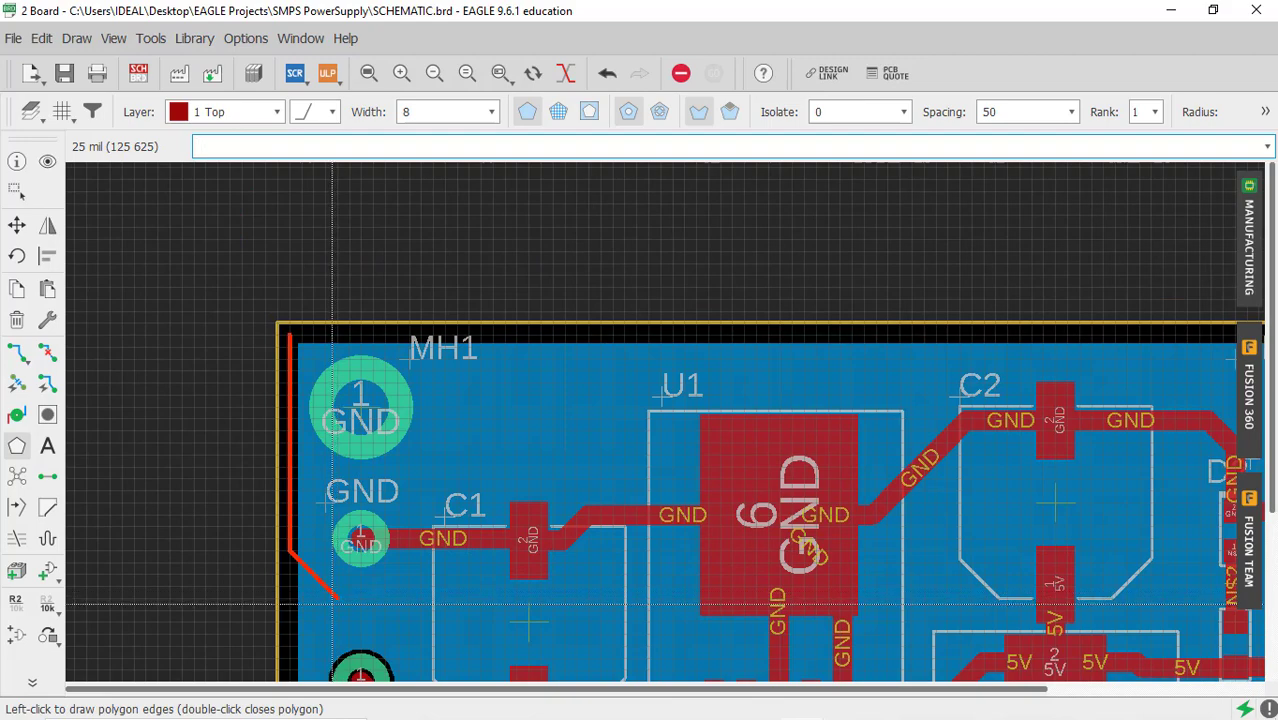
scroll(336, 600, "down", 2)
scroll(344, 578, "up", 2)
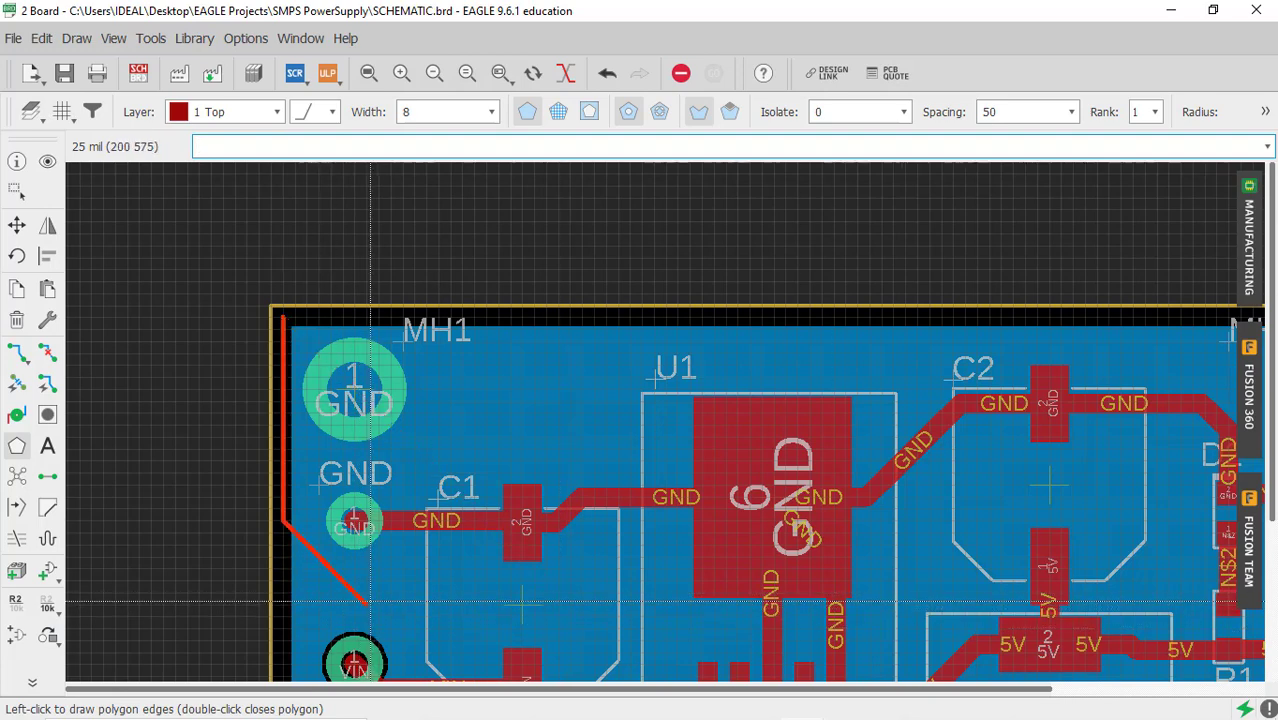
scroll(725, 603, "down", 3)
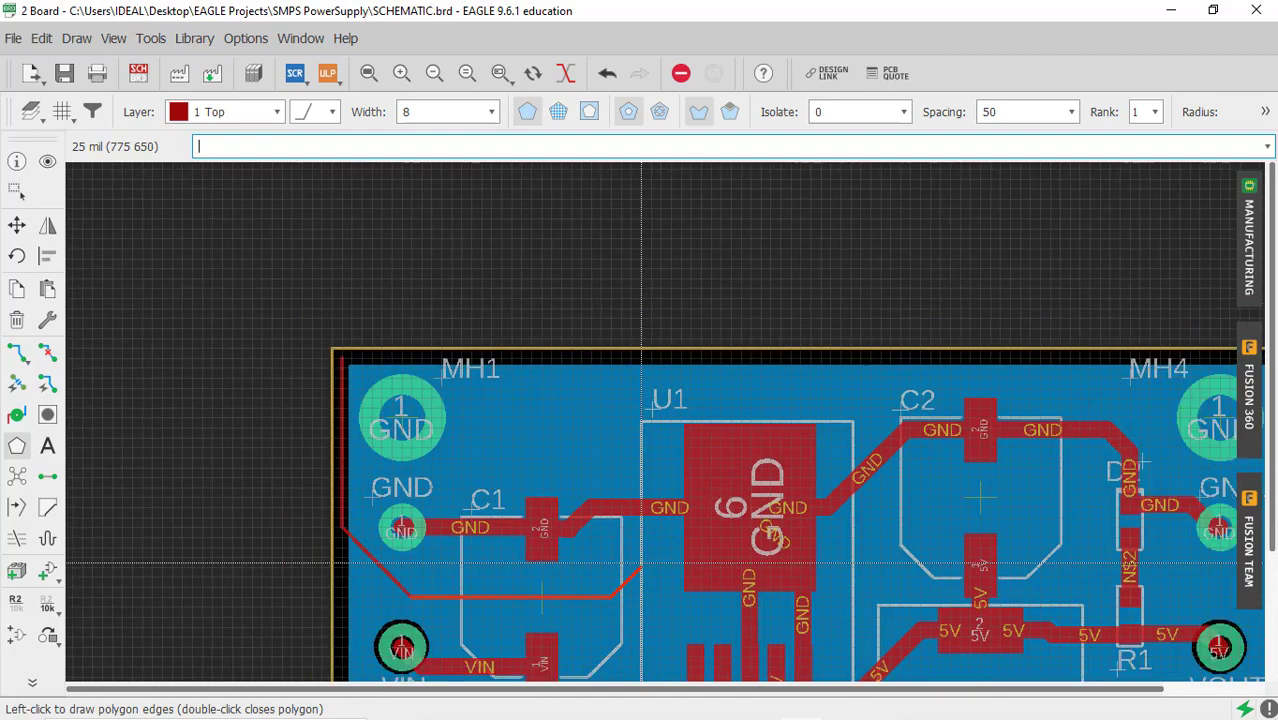
scroll(798, 590, "up", 1)
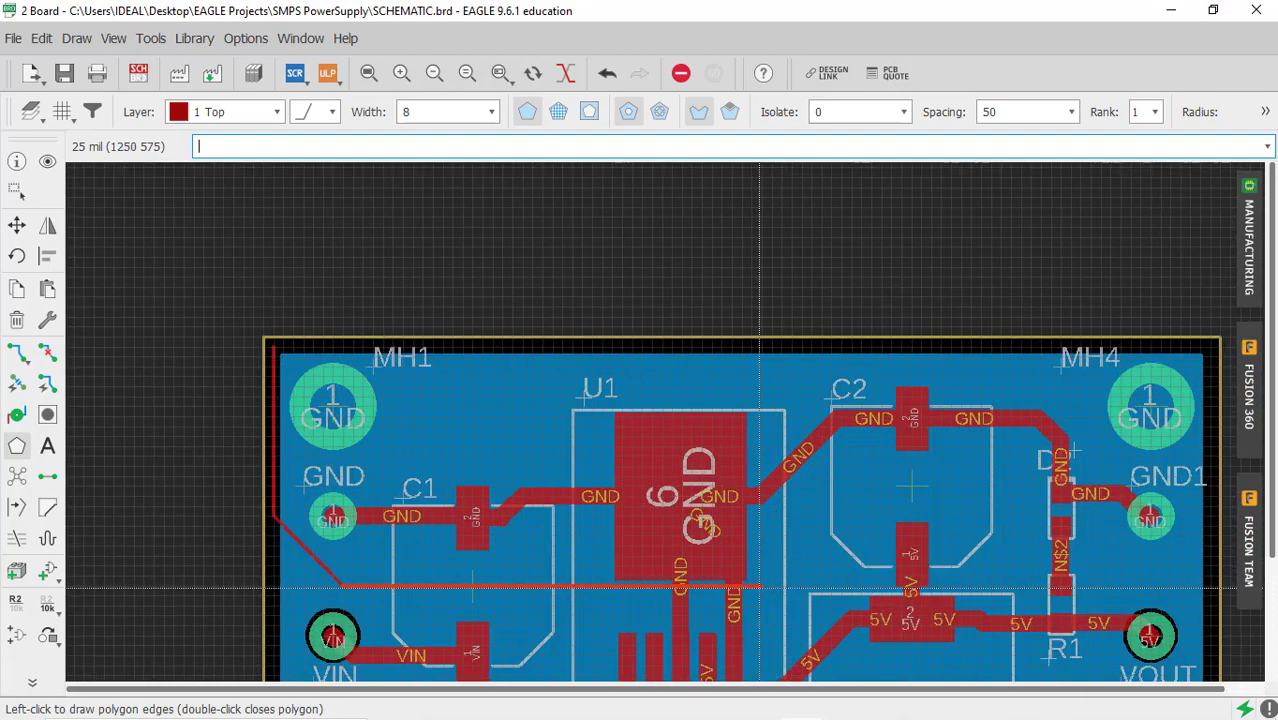
left_click(758, 586)
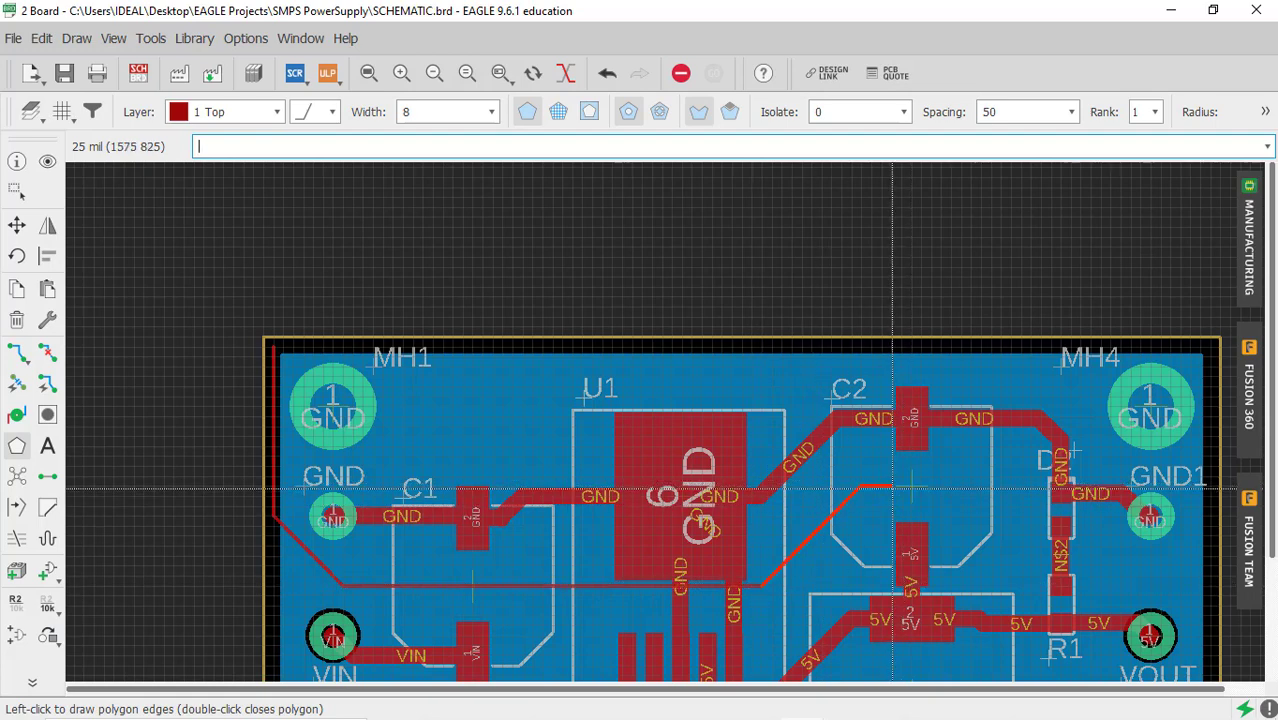
Continue the polygon outline between C2's pads, between D2's pads and below the GND1 pad to (2375 675).
left_click(892, 486)
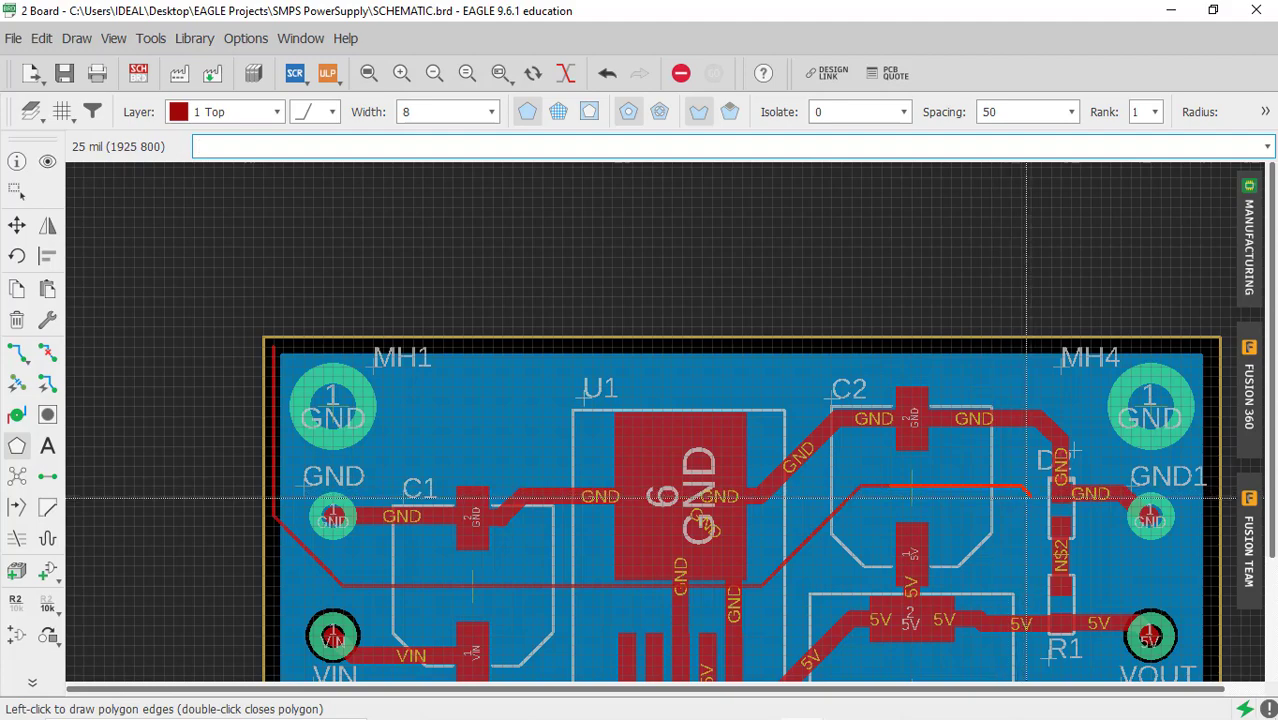
scroll(1030, 497, "up", 4)
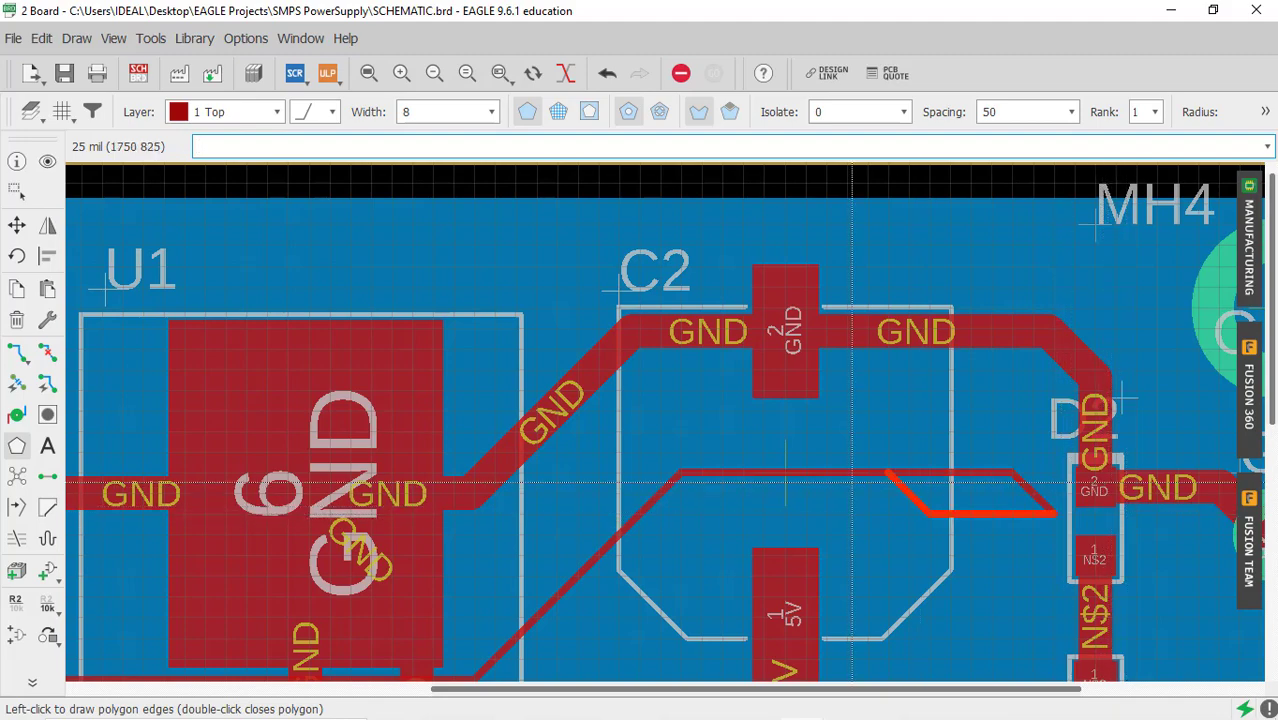
scroll(935, 485, "down", 5)
scroll(955, 490, "up", 5)
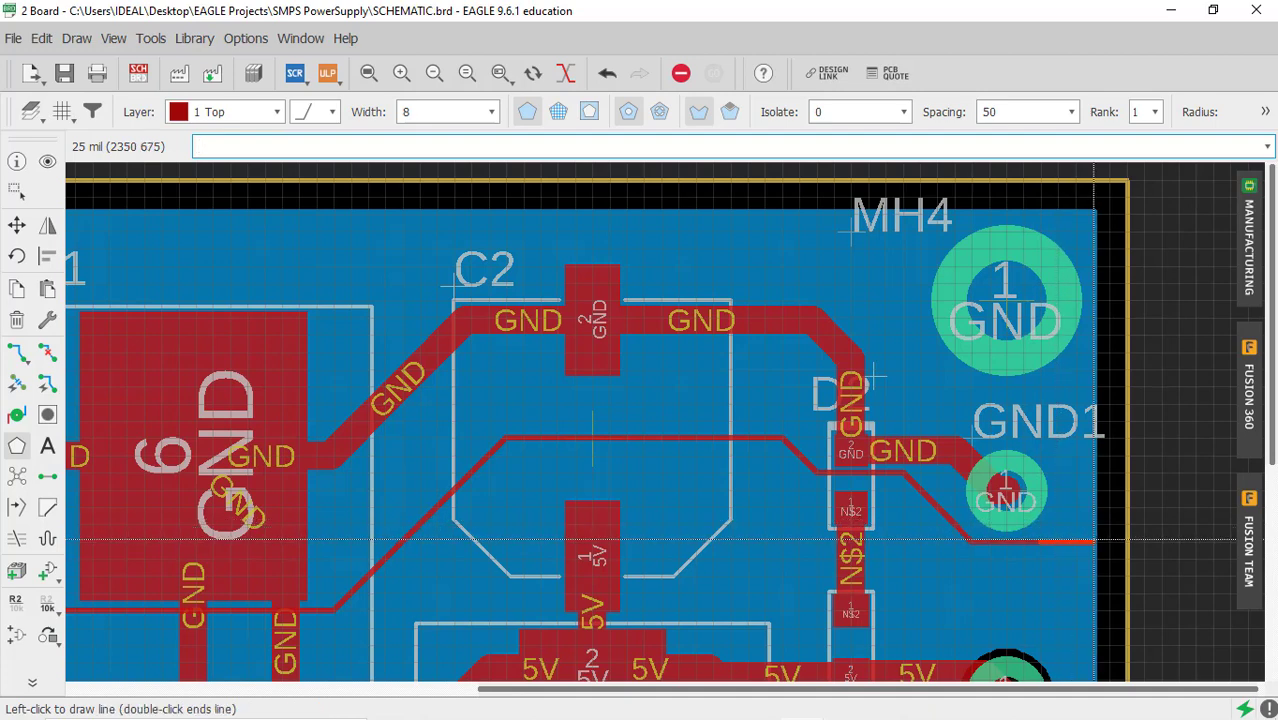
left_click(1108, 541)
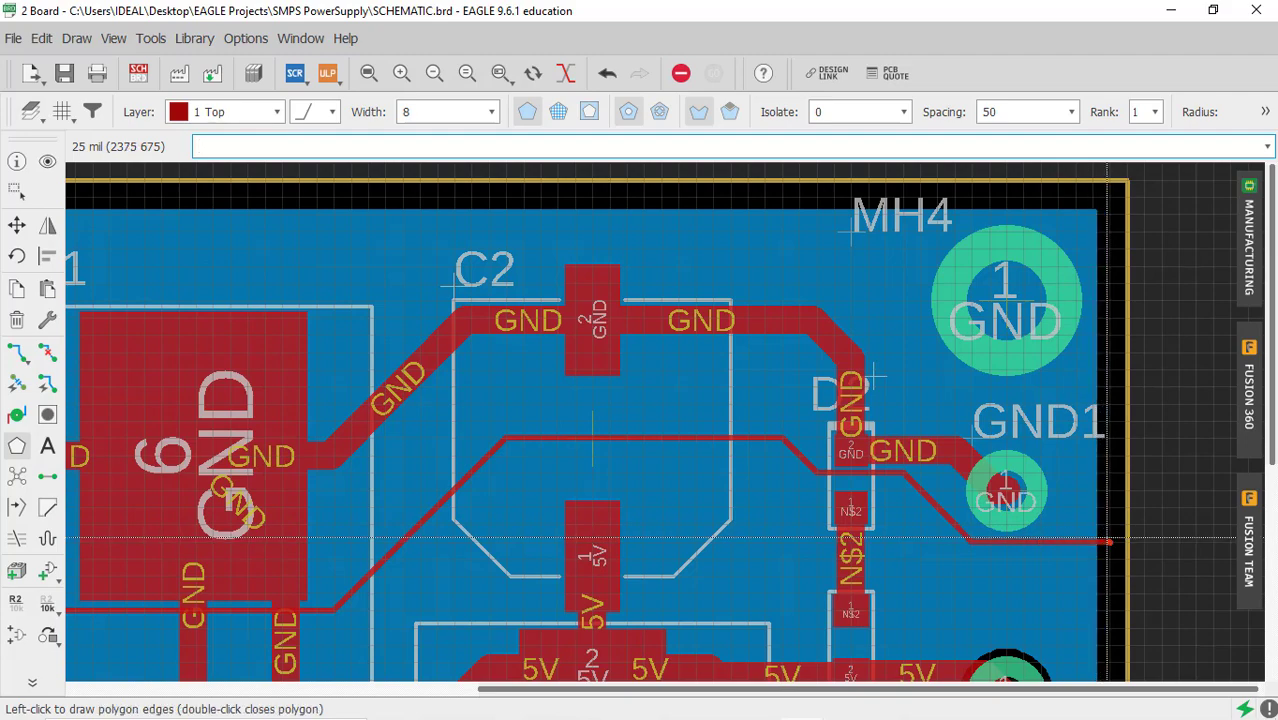
Run the outline up to (2375 1175), close the polygon at its starting corner (25 1175) and assign it to the GND signal.
left_click(1109, 196)
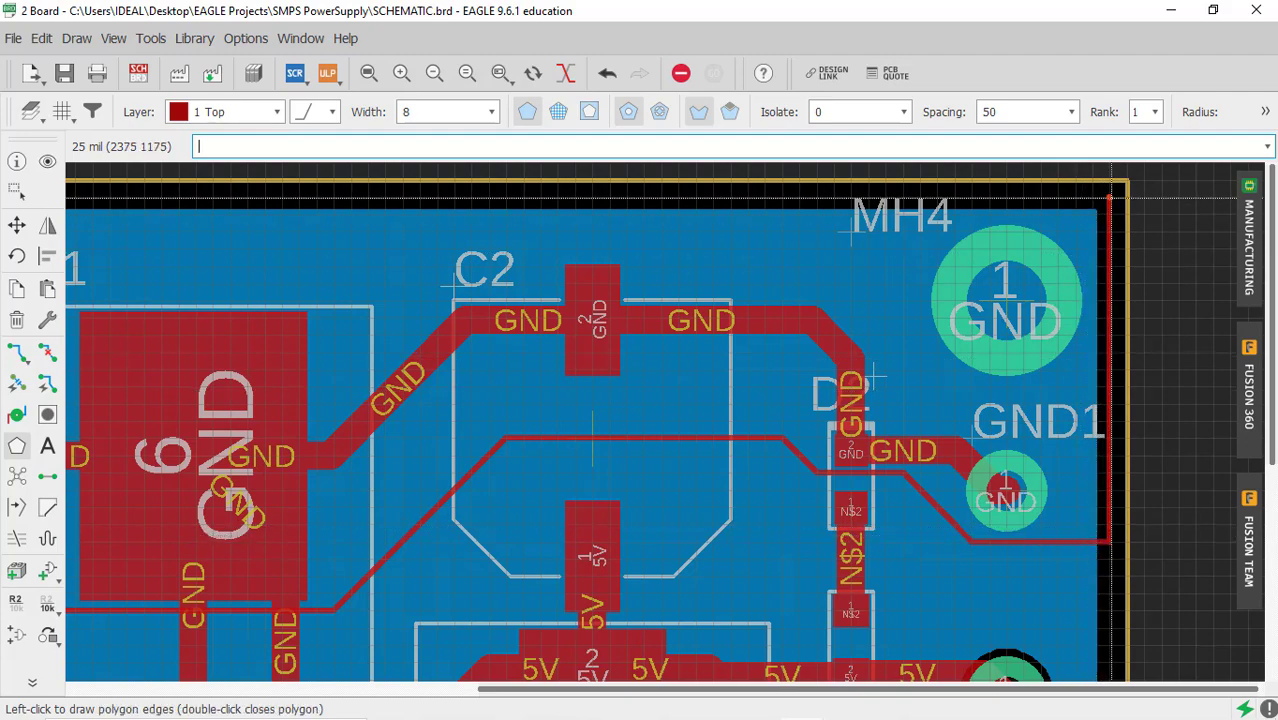
scroll(777, 196, "down", 1)
scroll(777, 196, "down", 5)
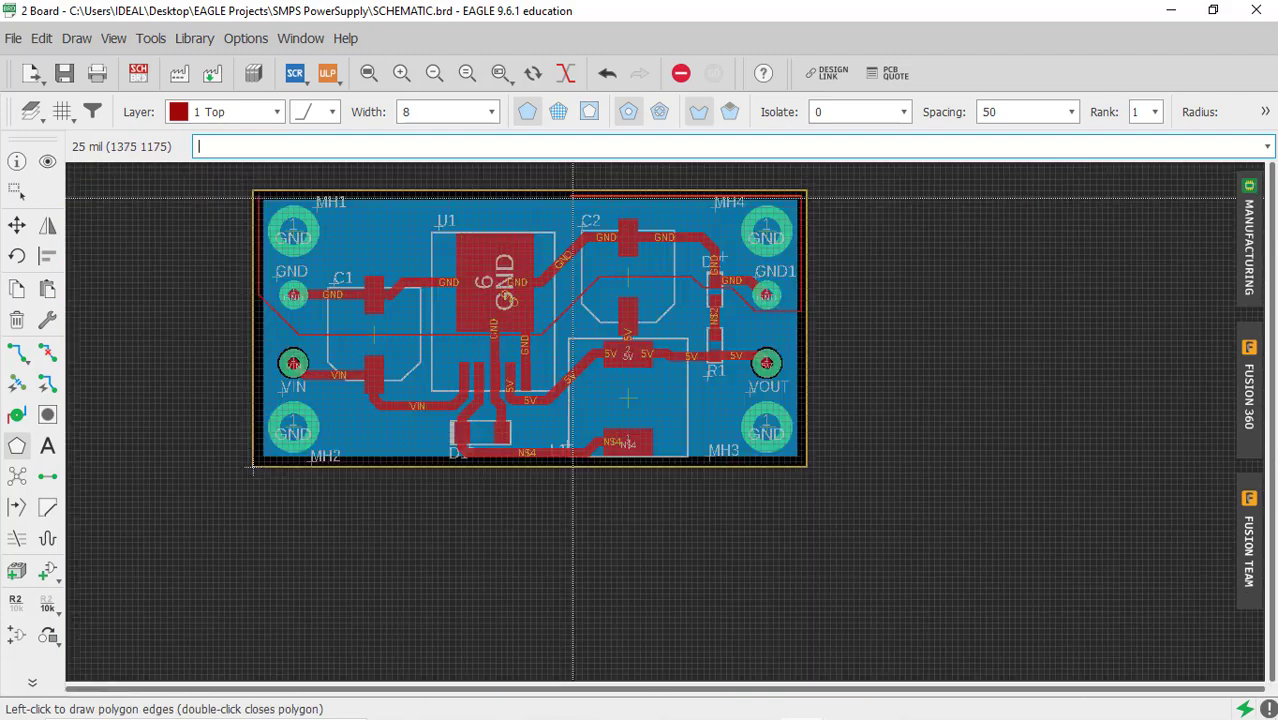
scroll(405, 175, "up", 6)
scroll(405, 175, "up", 2)
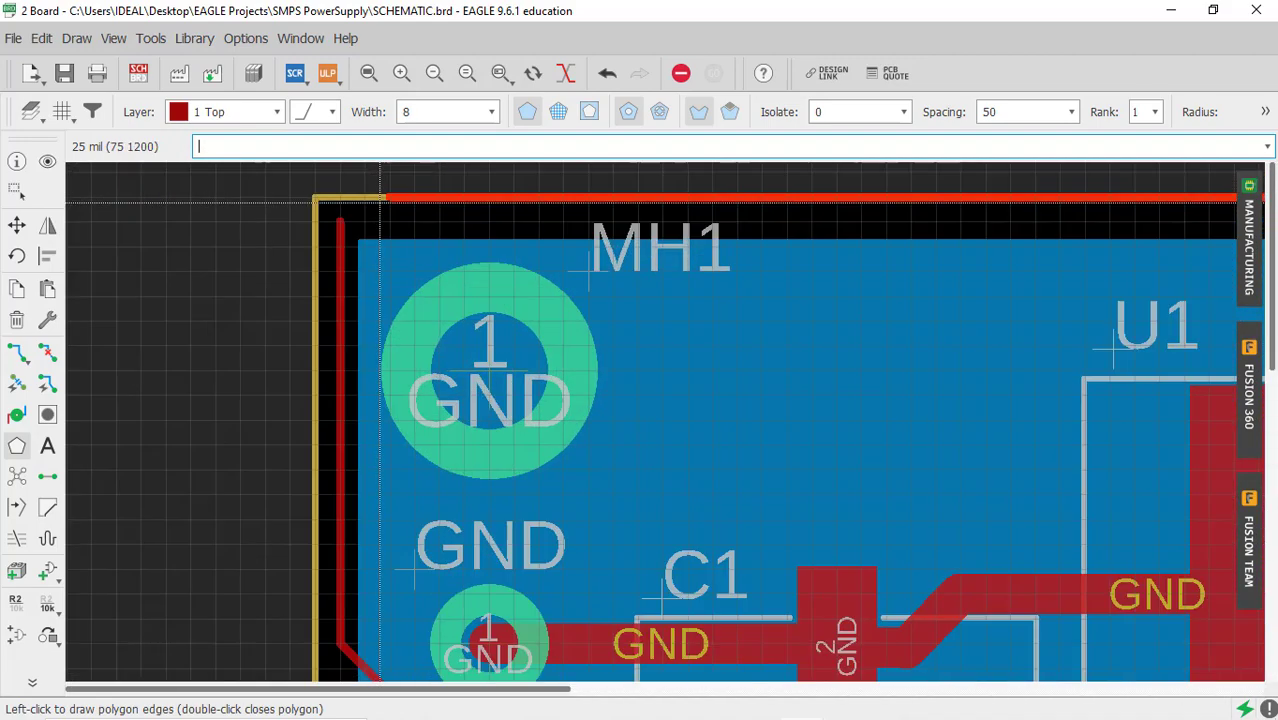
double_click(341, 225)
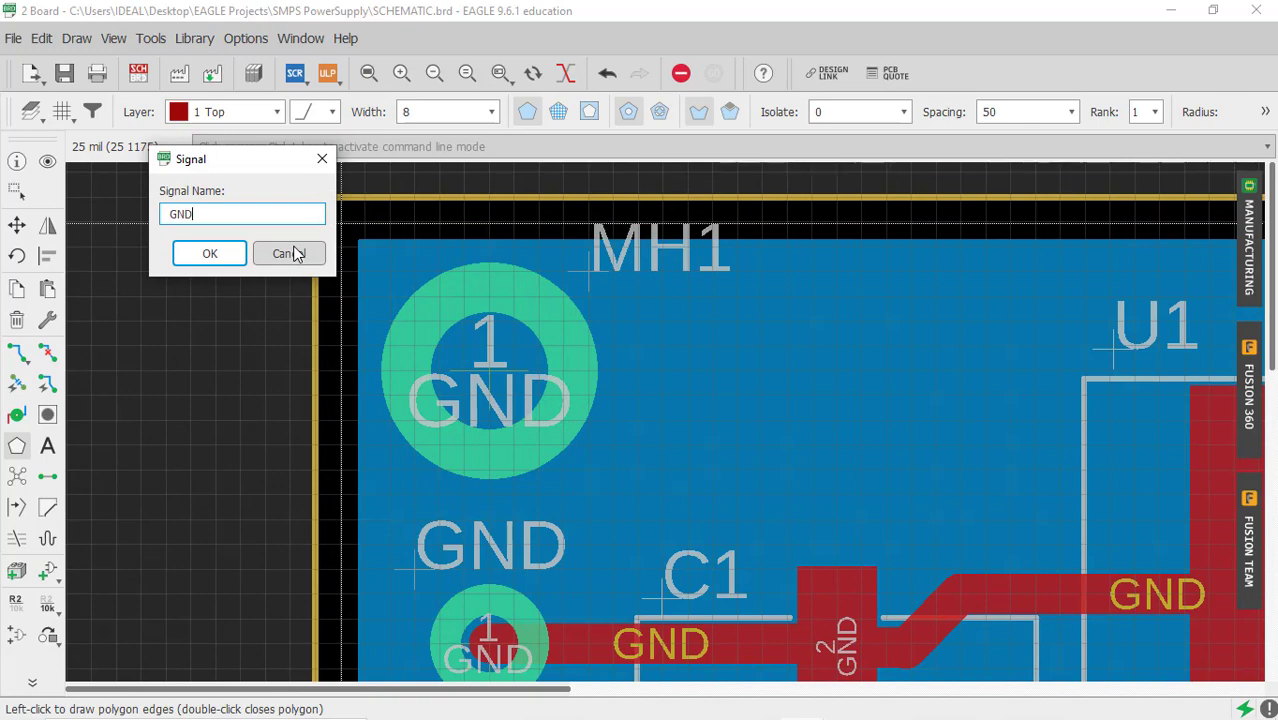
left_click(210, 254)
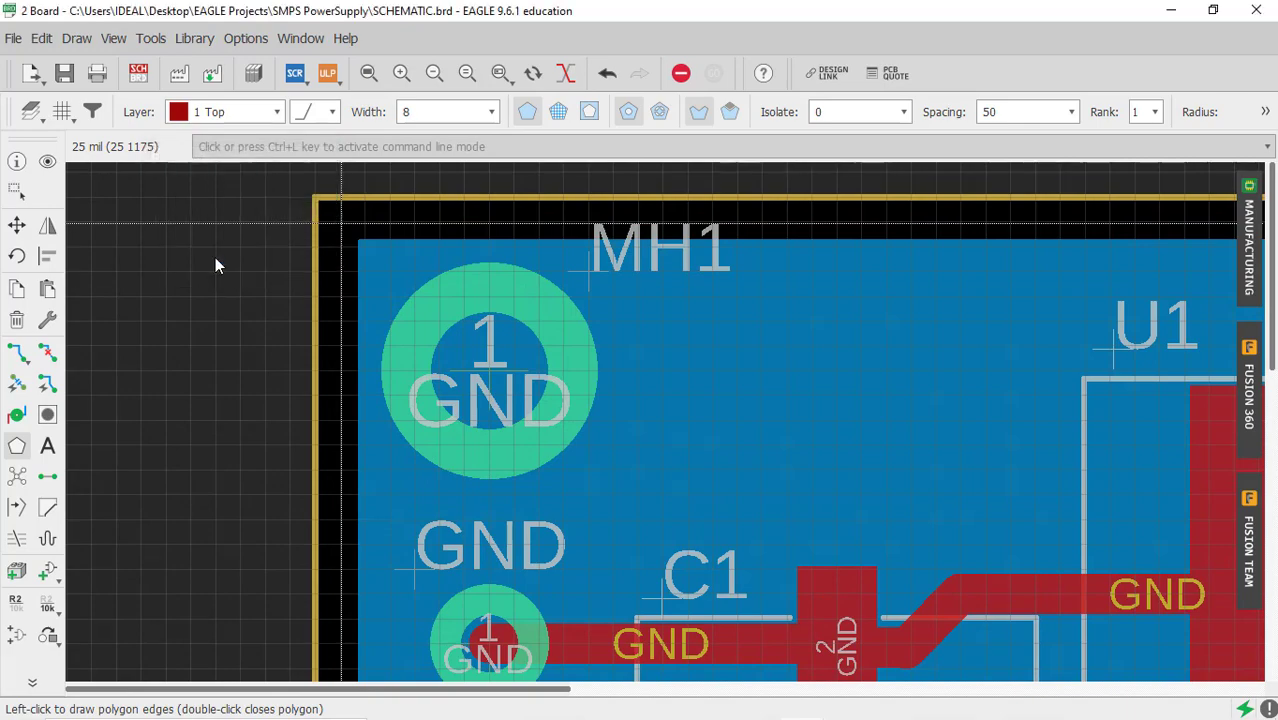
Run Ratsnest to fill the top-layer GND polygon with copper.
scroll(192, 245, "down", 4)
scroll(192, 245, "up", 1)
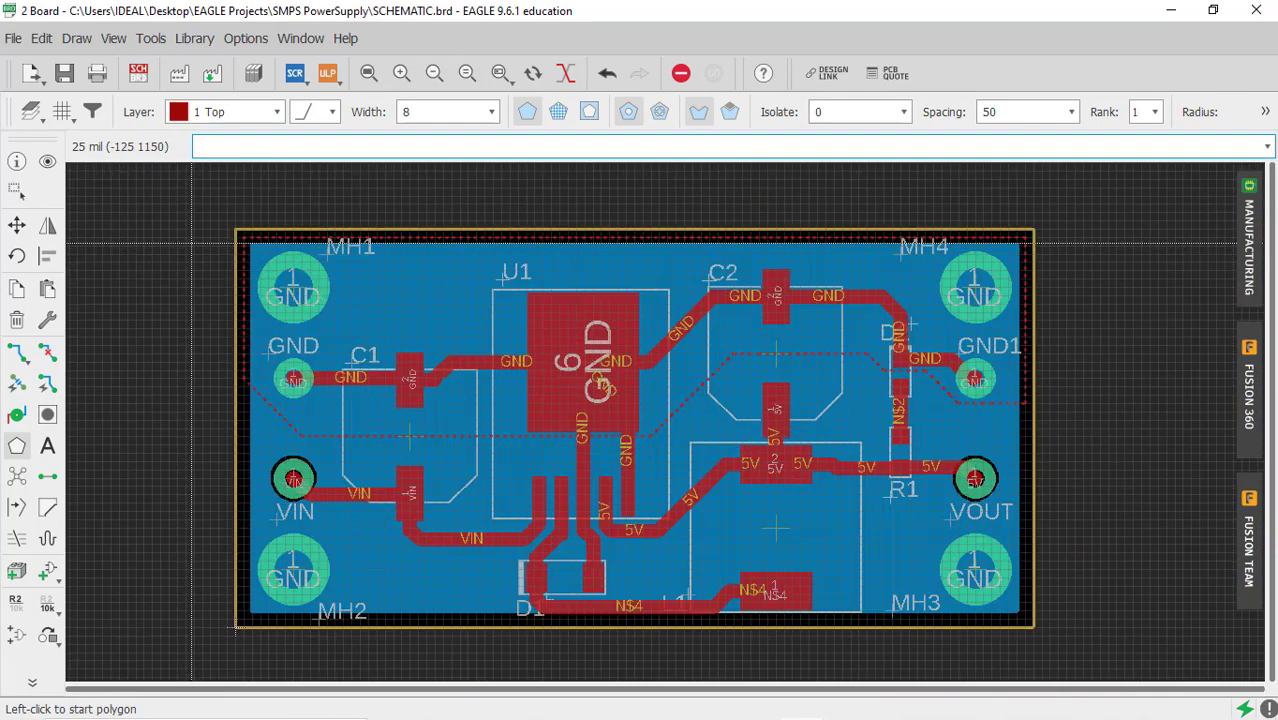
left_click(16, 446)
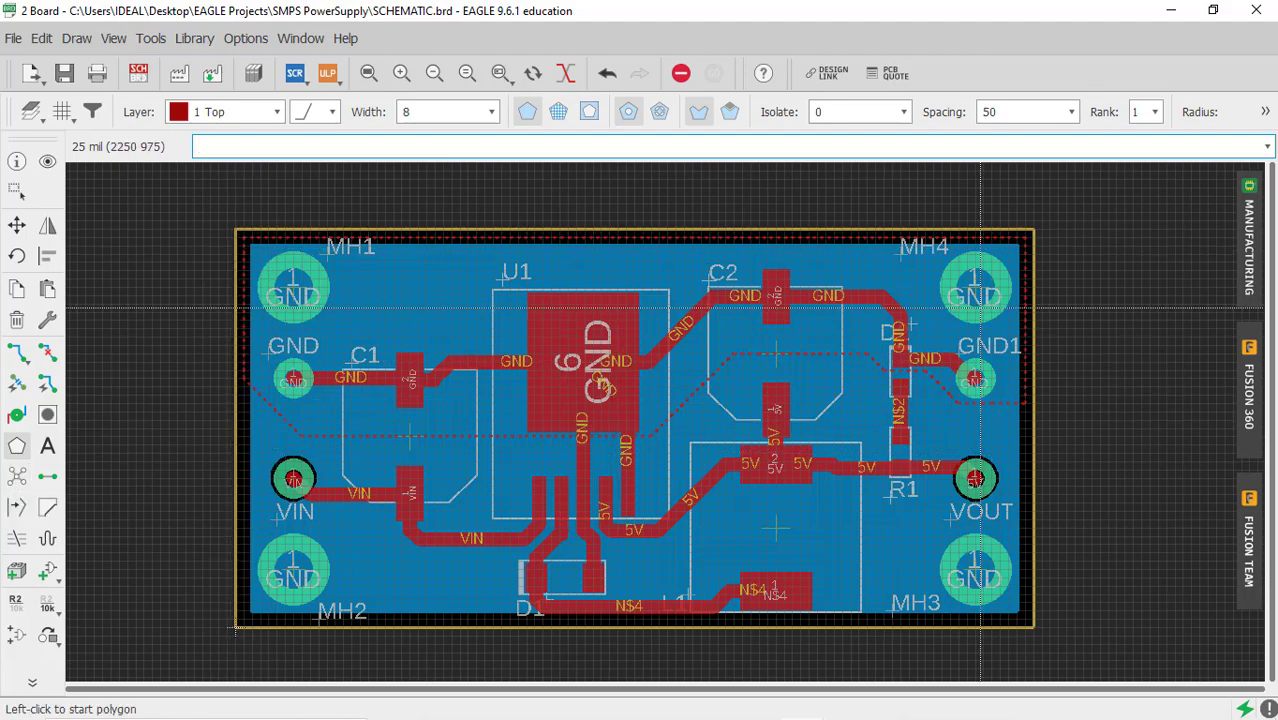
left_click(17, 478)
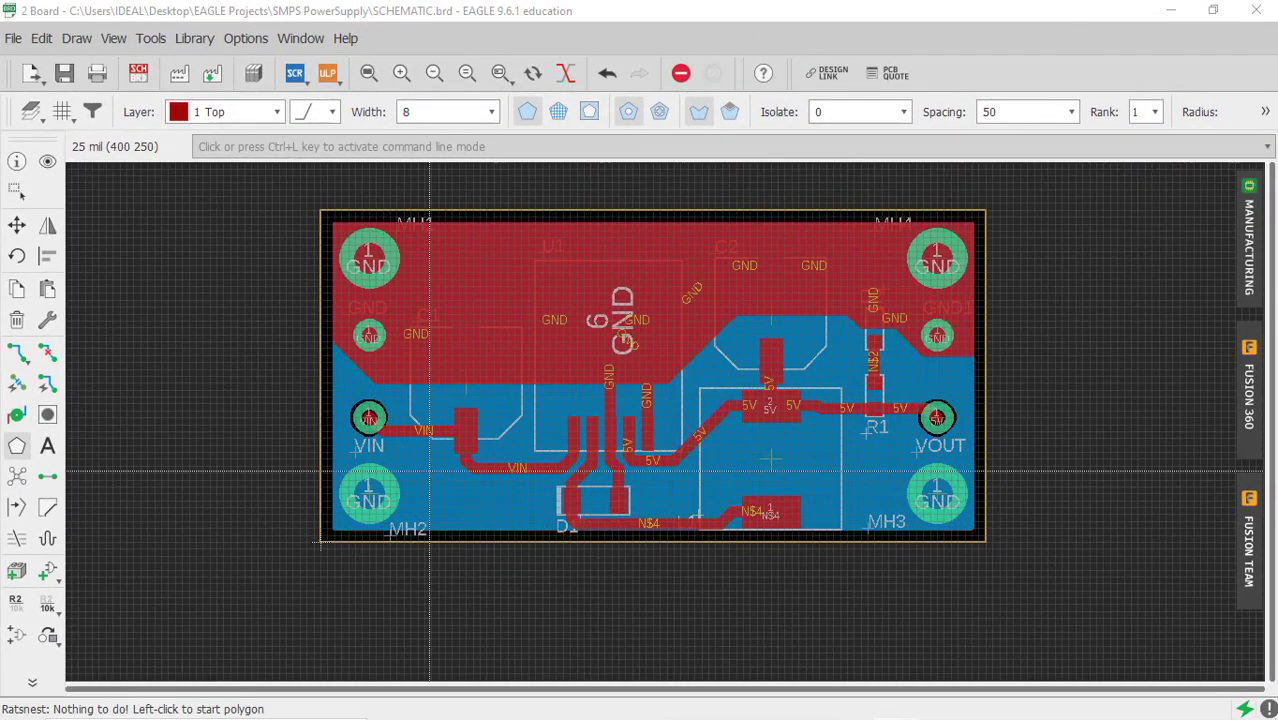
scroll(429, 472, "up", 2)
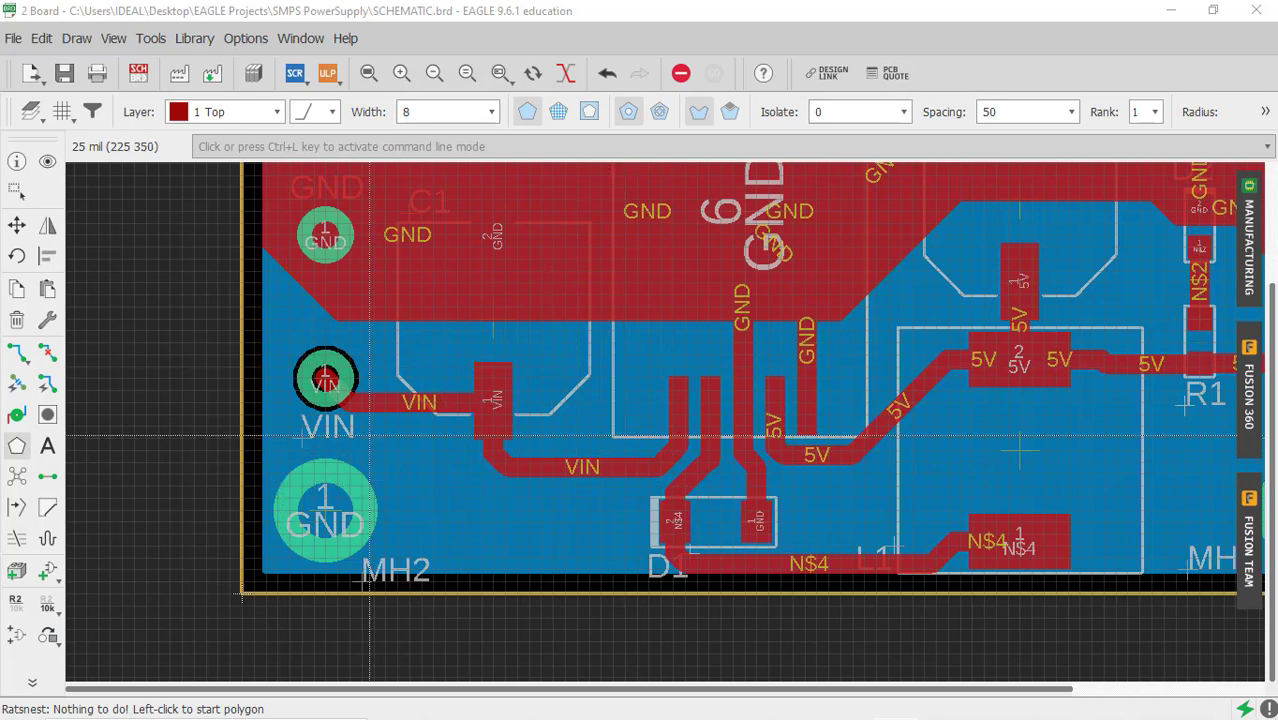
scroll(665, 410, "up", 1)
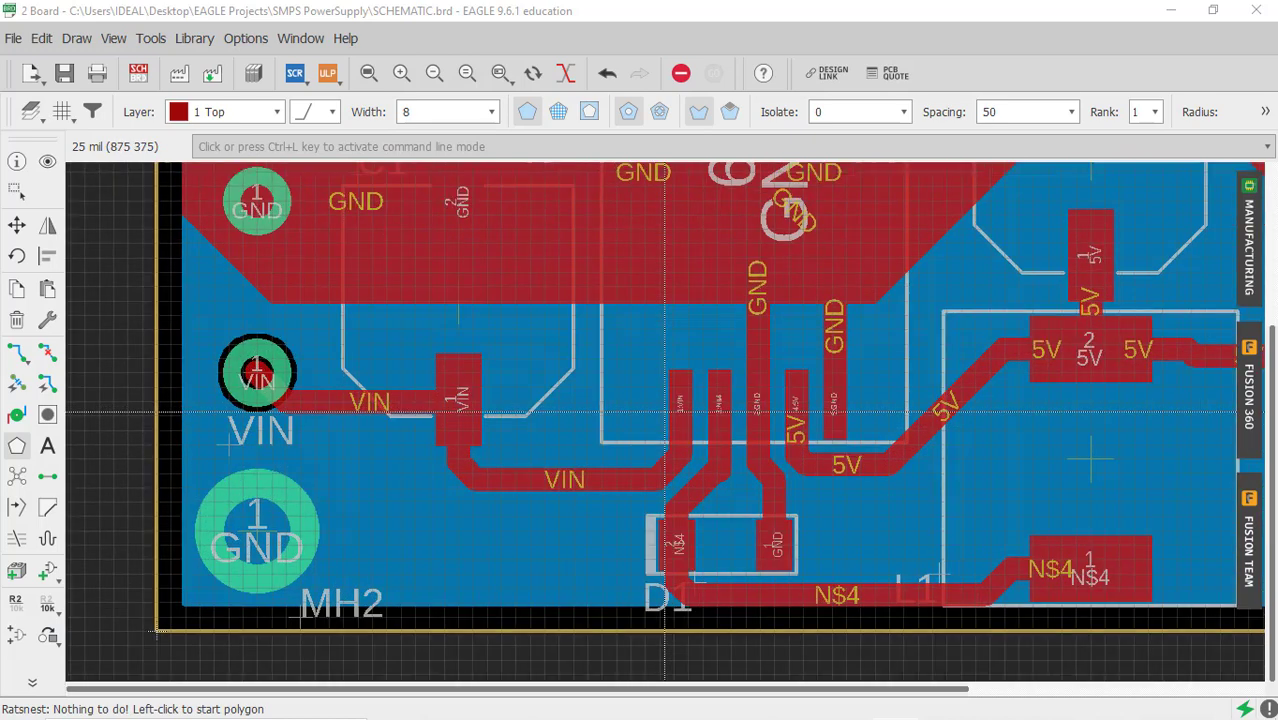
Start a top-layer polygon at (75 550) and route its outline around the left VIN pad and below C1's VIN pad to (575 225).
left_click(16, 446)
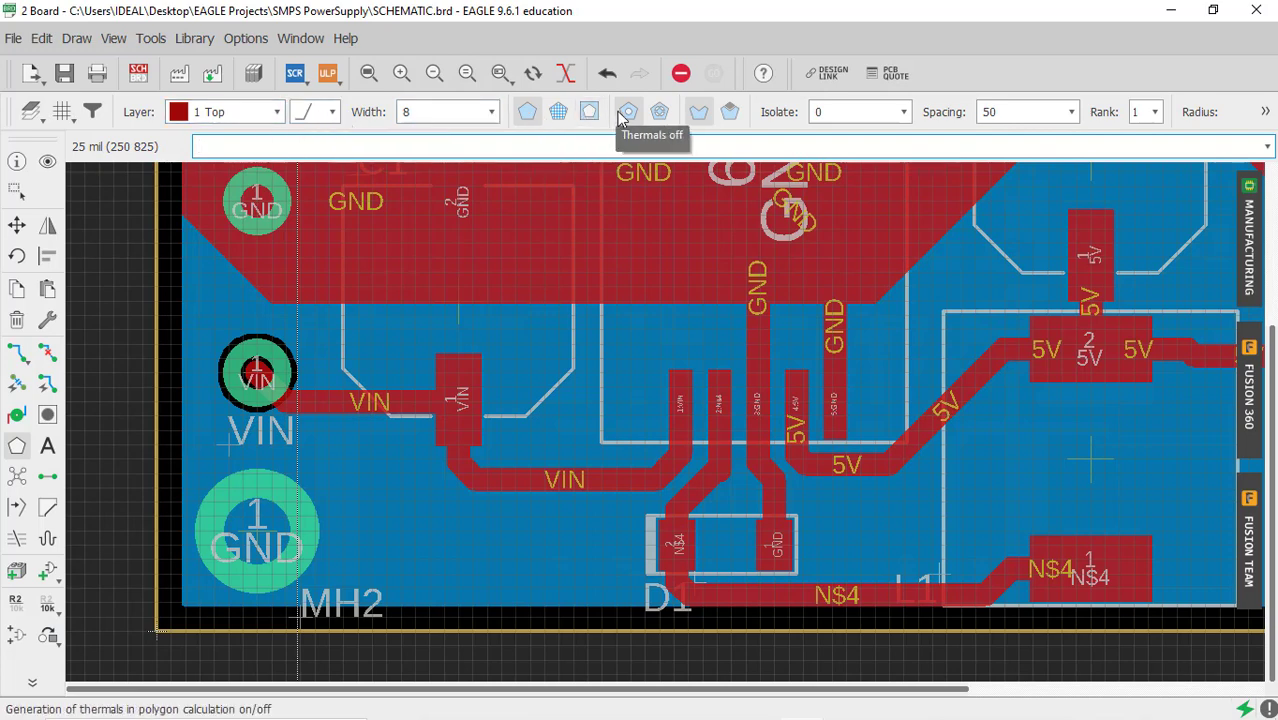
scroll(210, 335, "up", 2)
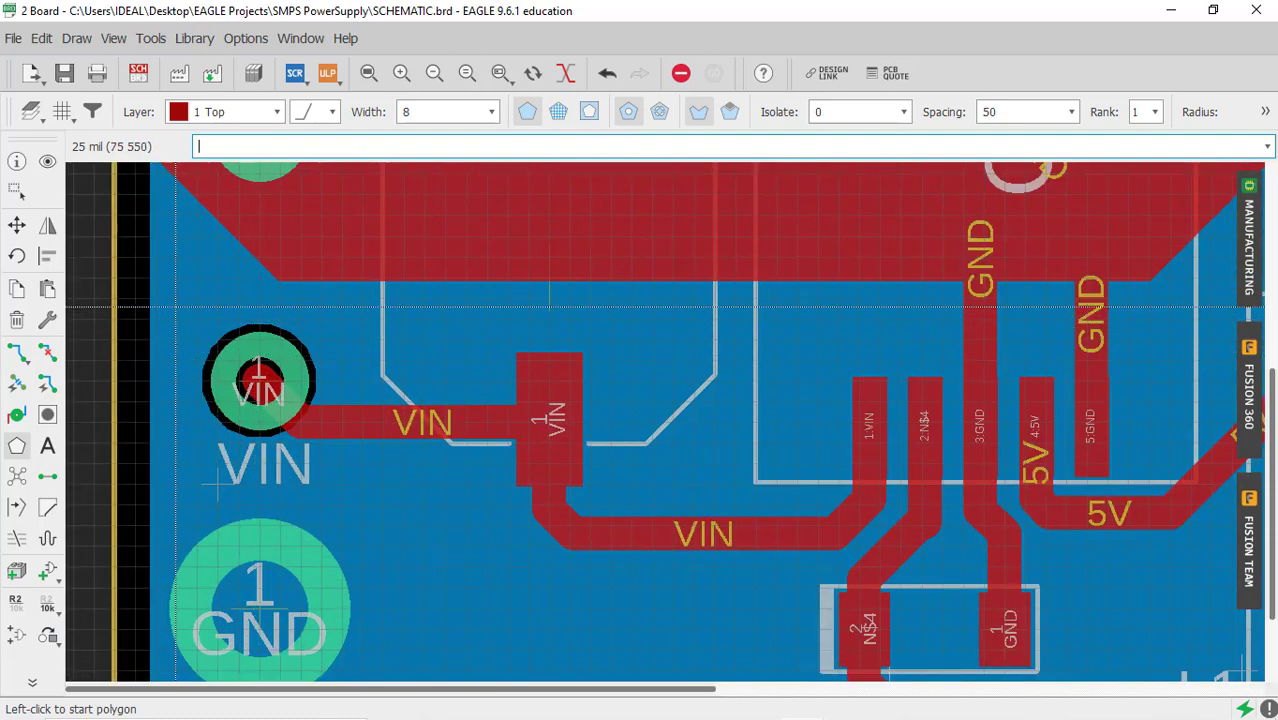
left_click(176, 308)
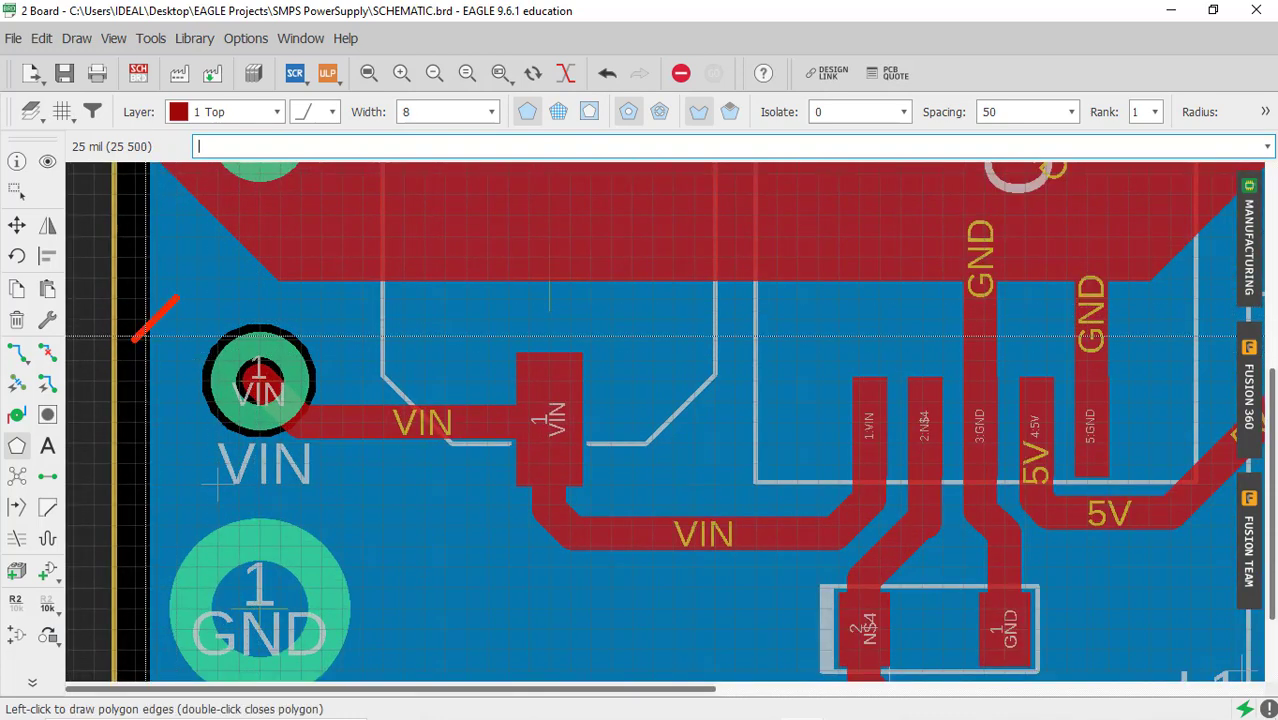
left_click(133, 339)
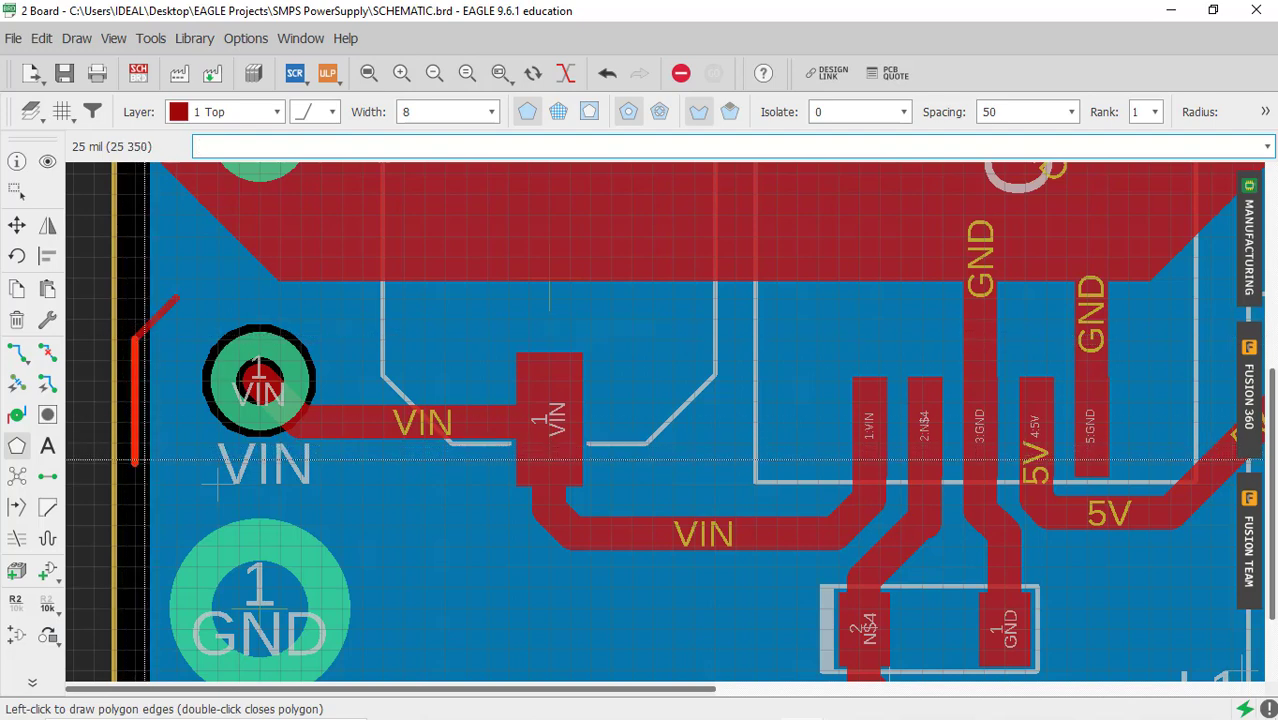
left_click(133, 441)
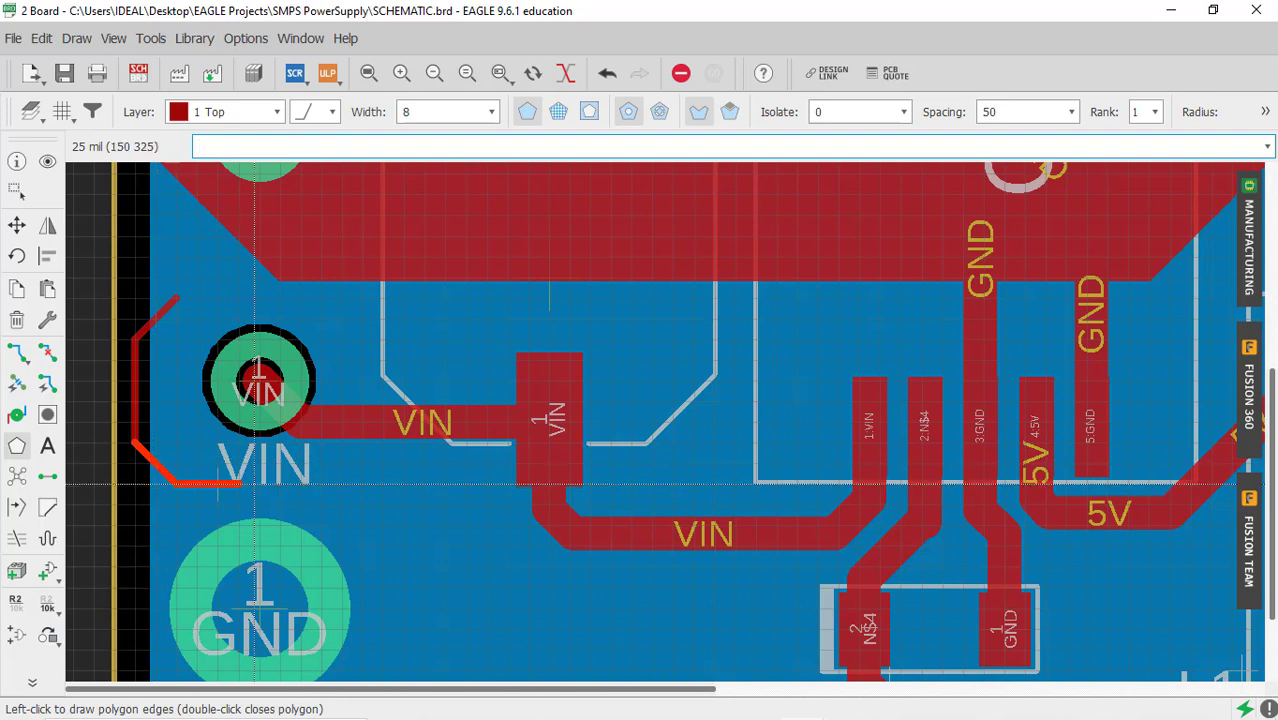
left_click(349, 487)
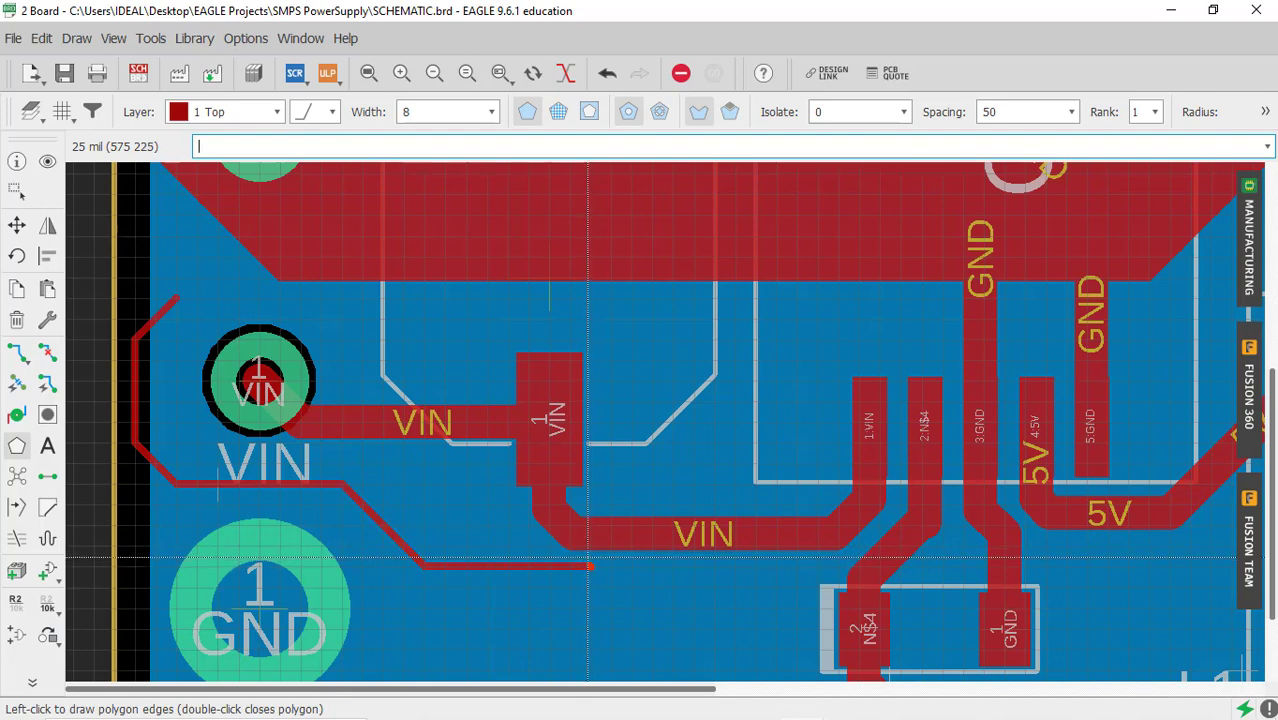
left_click(588, 567)
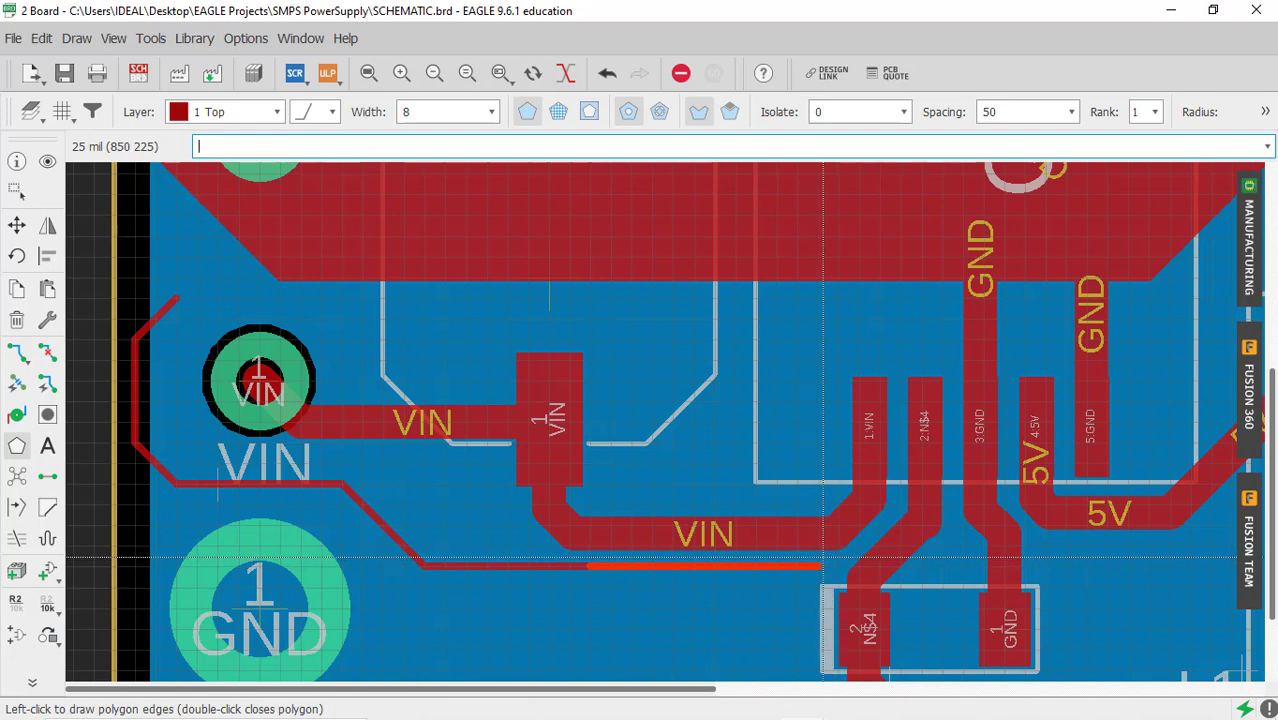
Continue the polygon outline below the VIN trace and diagonally up its bend to (925 300) near U1 pin 1.
scroll(822, 566, "up", 3)
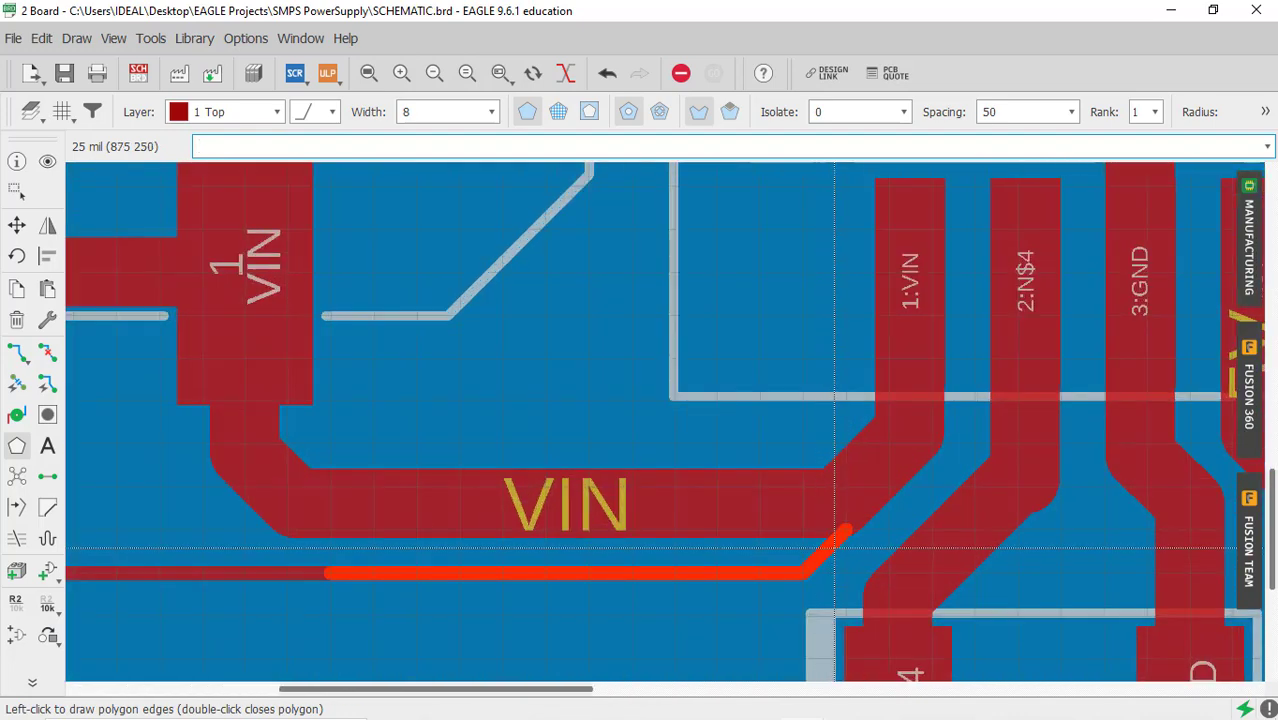
left_click(850, 522)
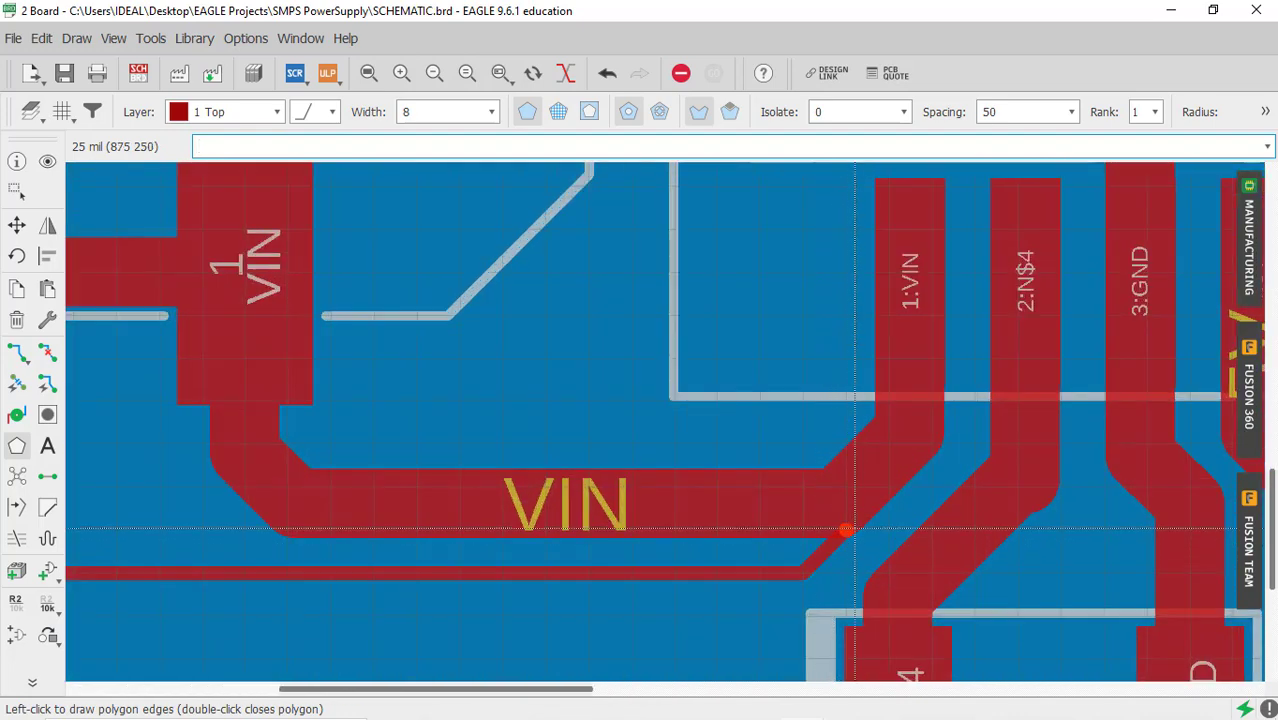
left_click(938, 436)
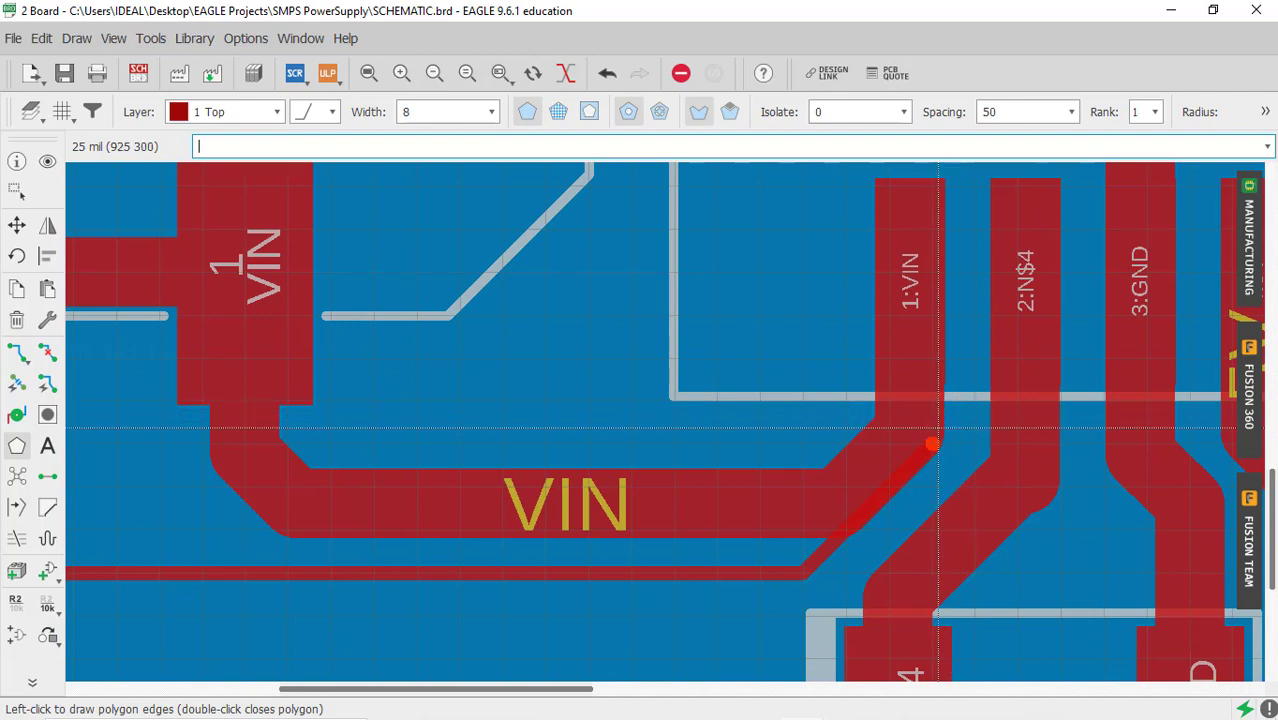
Set the grid size to 5 mil and run the outline up U1's VIN pin to (935 455) and across the pin's upper end.
scroll(932, 443, "down", 1)
scroll(925, 448, "up", 3)
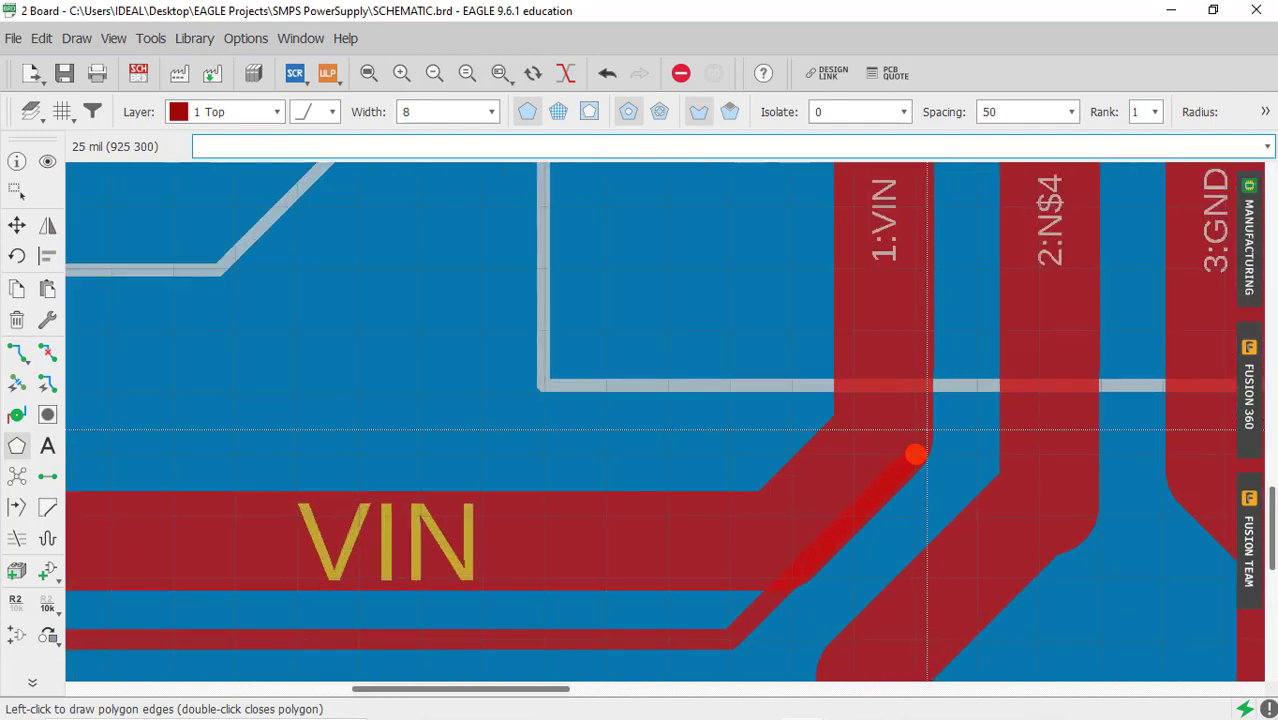
left_click(60, 110)
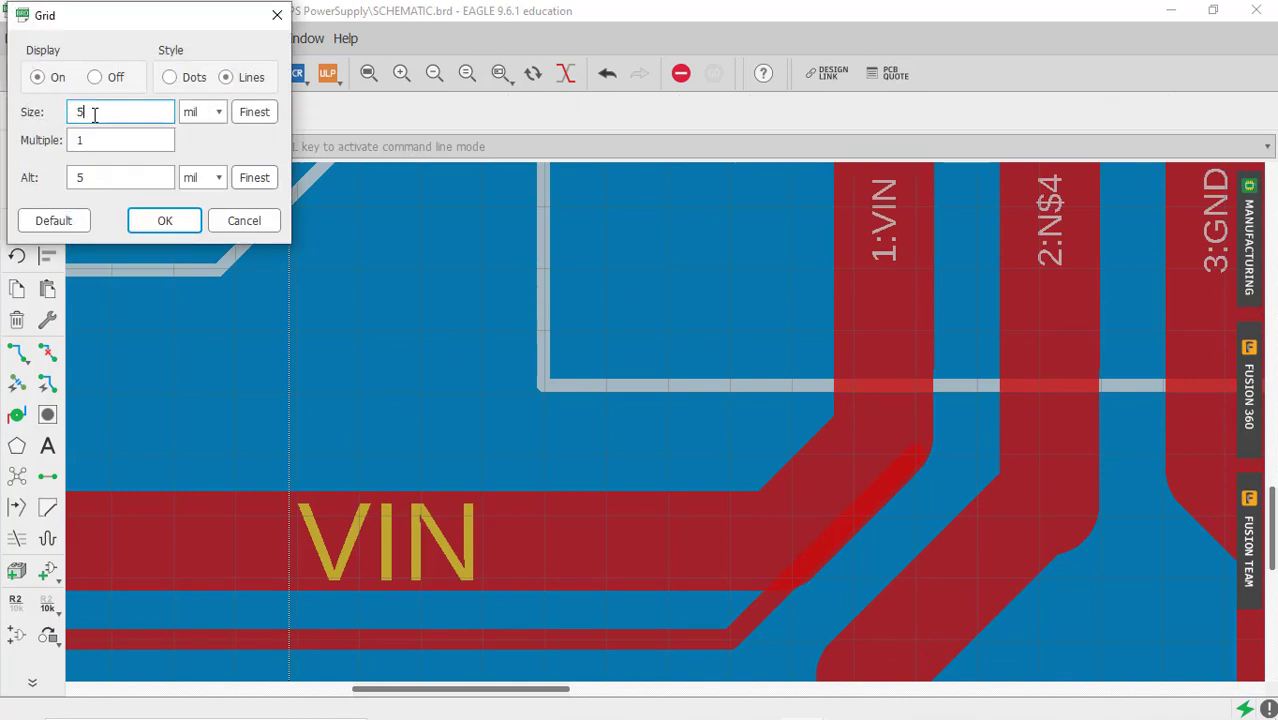
left_click(165, 222)
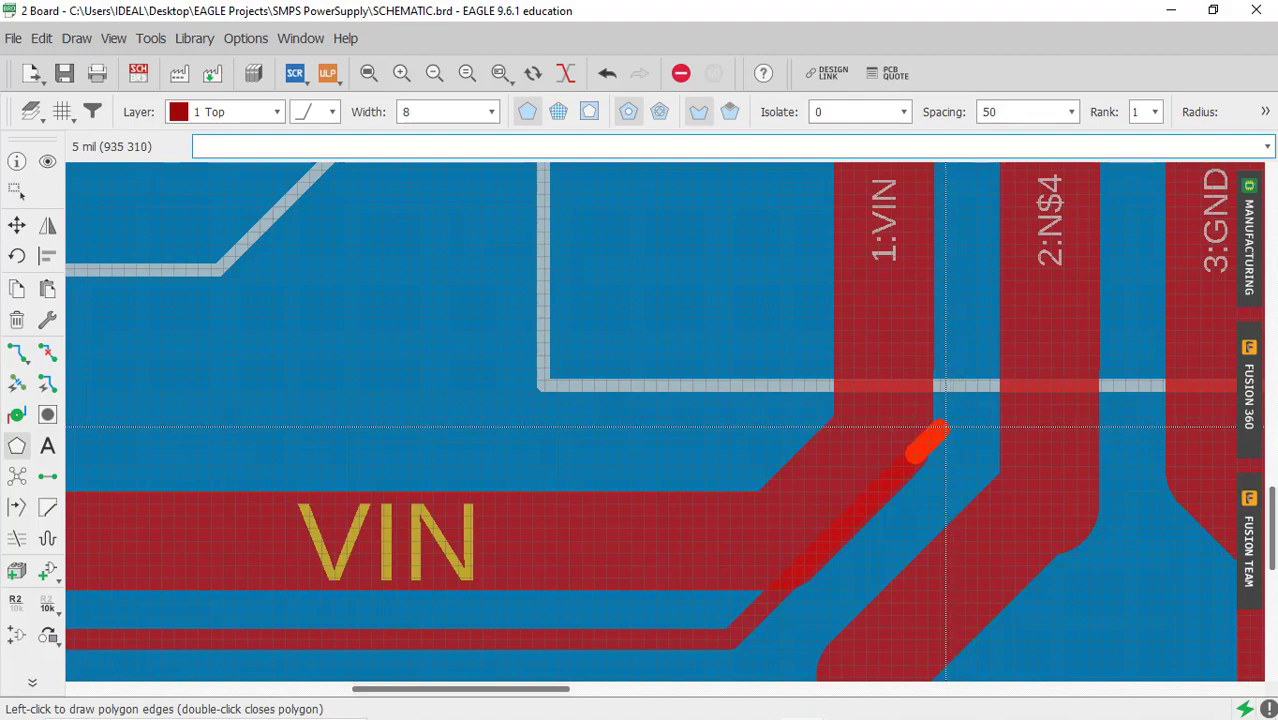
scroll(940, 430, "down", 5)
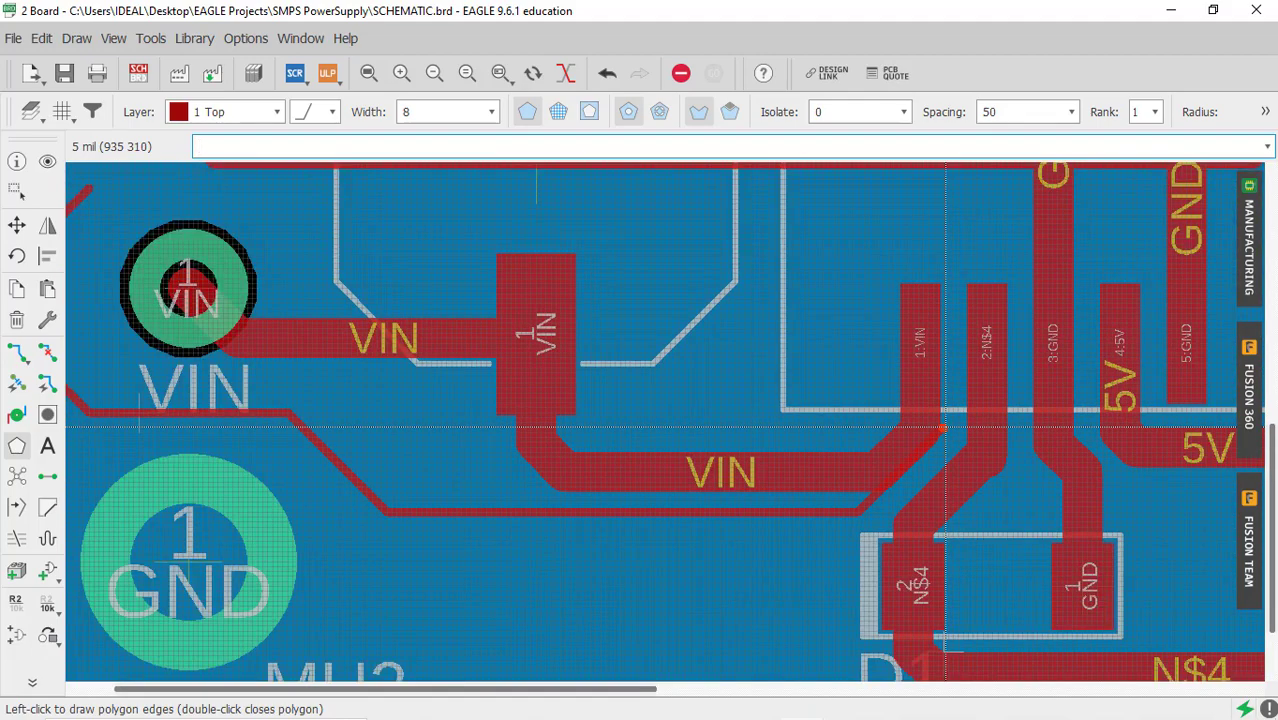
scroll(946, 282, "up", 5)
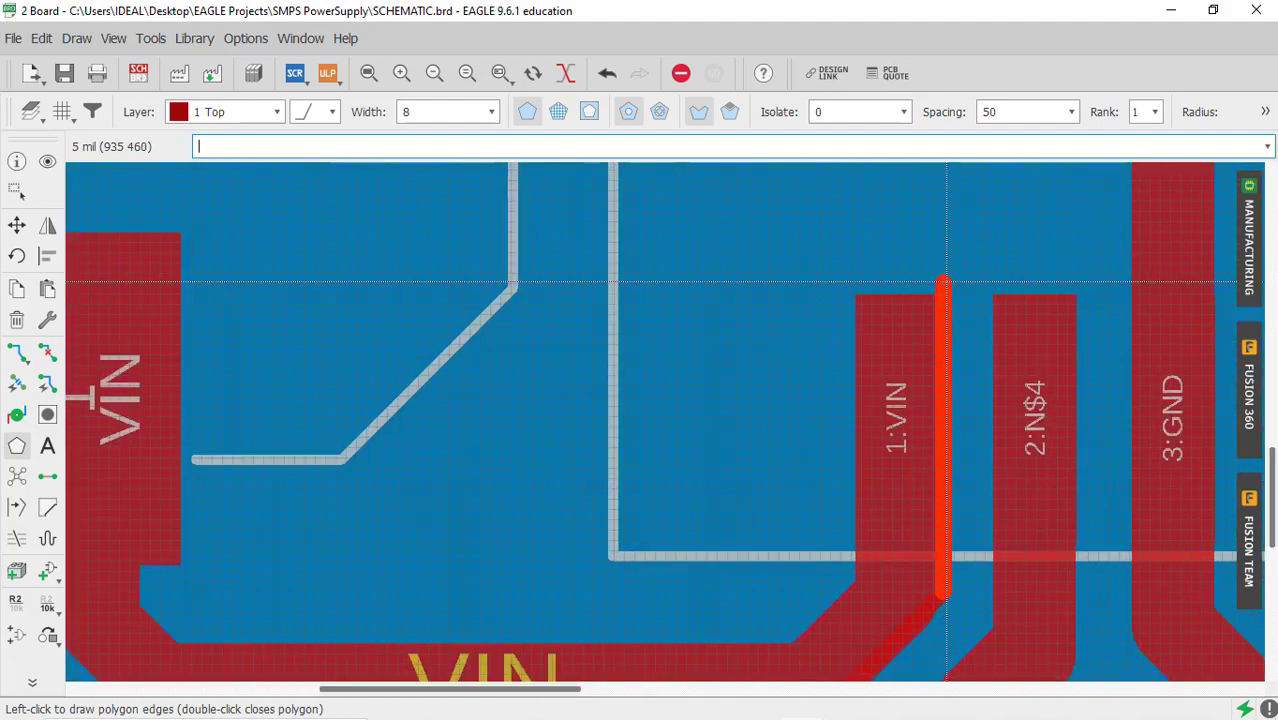
left_click(942, 293)
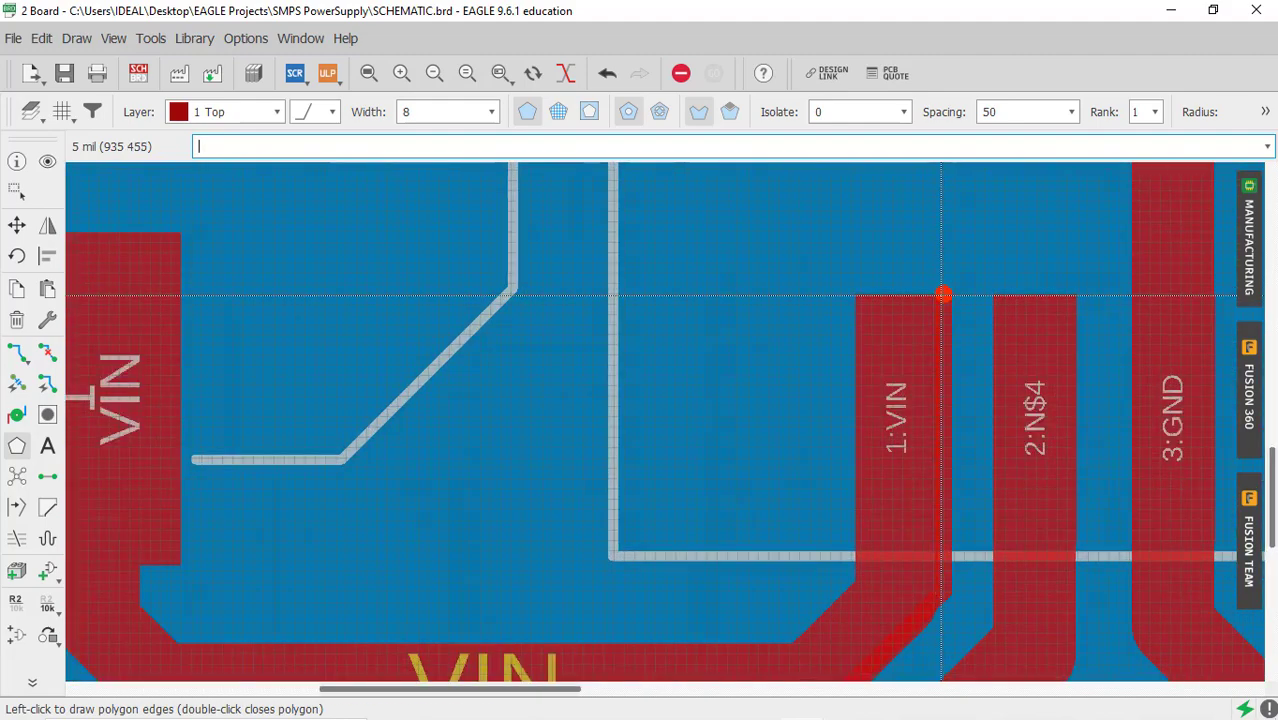
left_click(853, 292)
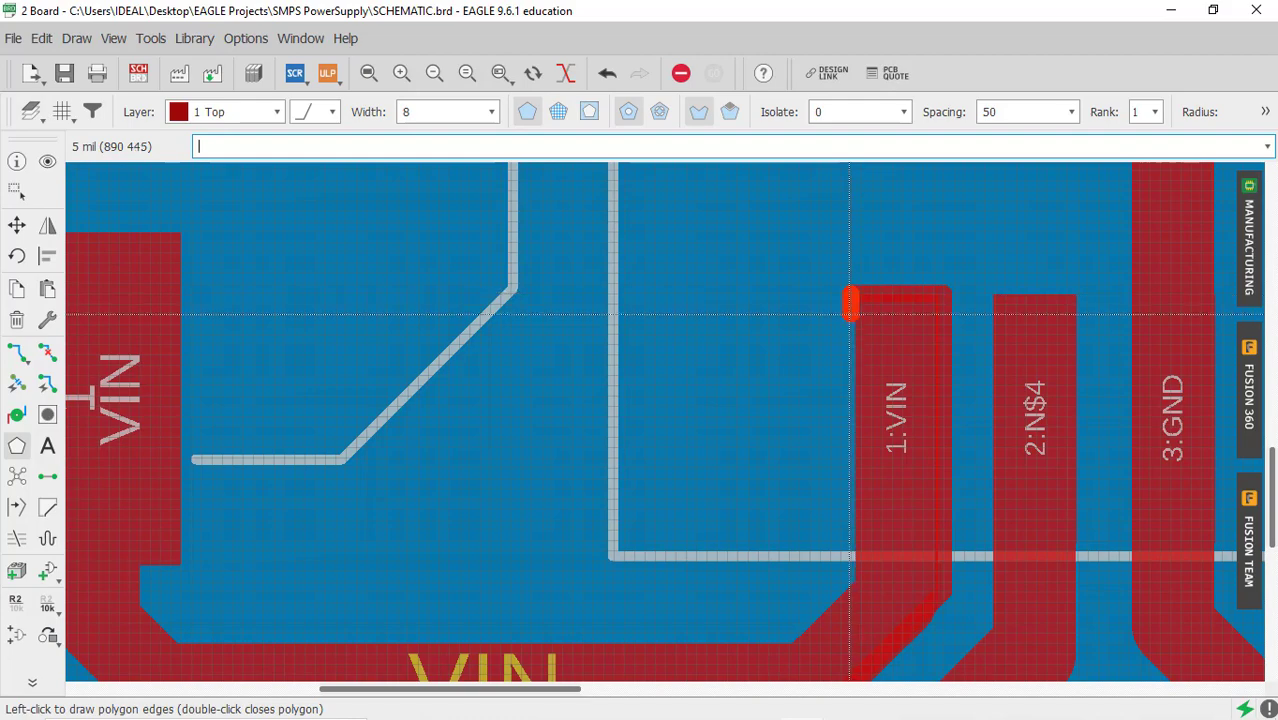
Close the polygon at its starting corner (75 550) and assign it to the VIN signal.
scroll(850, 365, "down", 2)
scroll(842, 373, "down", 4)
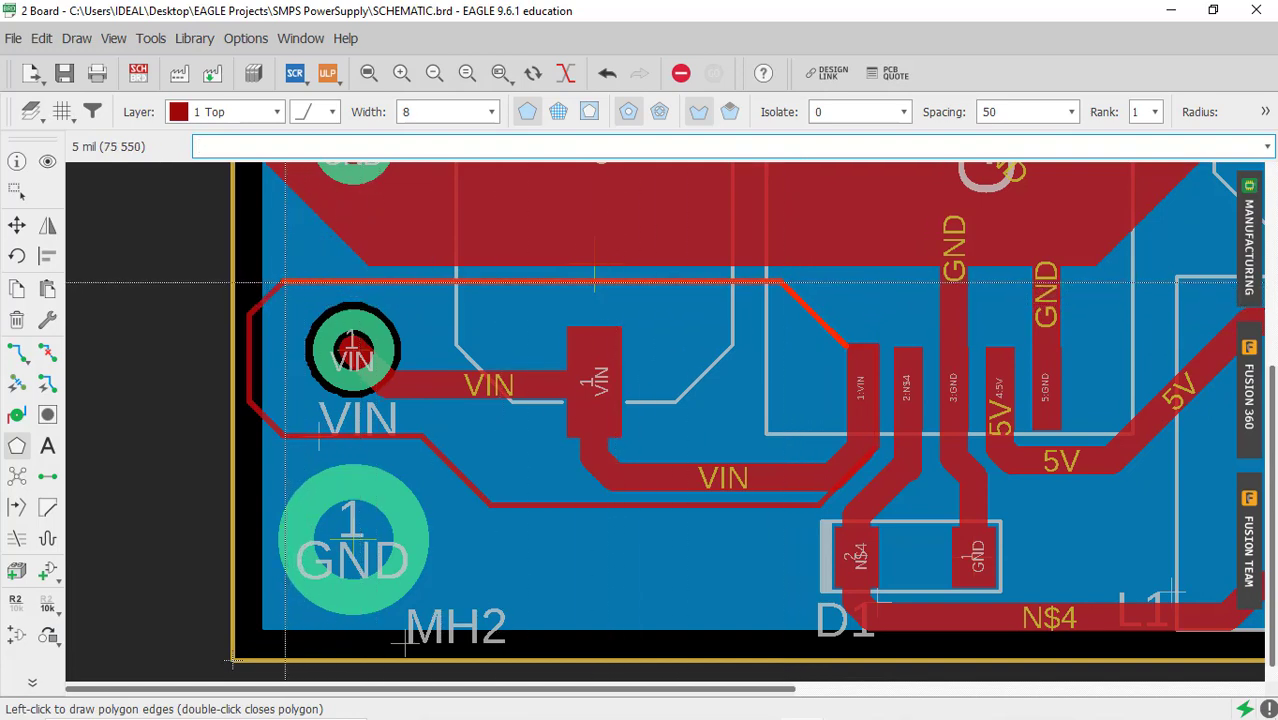
scroll(285, 283, "up", 3)
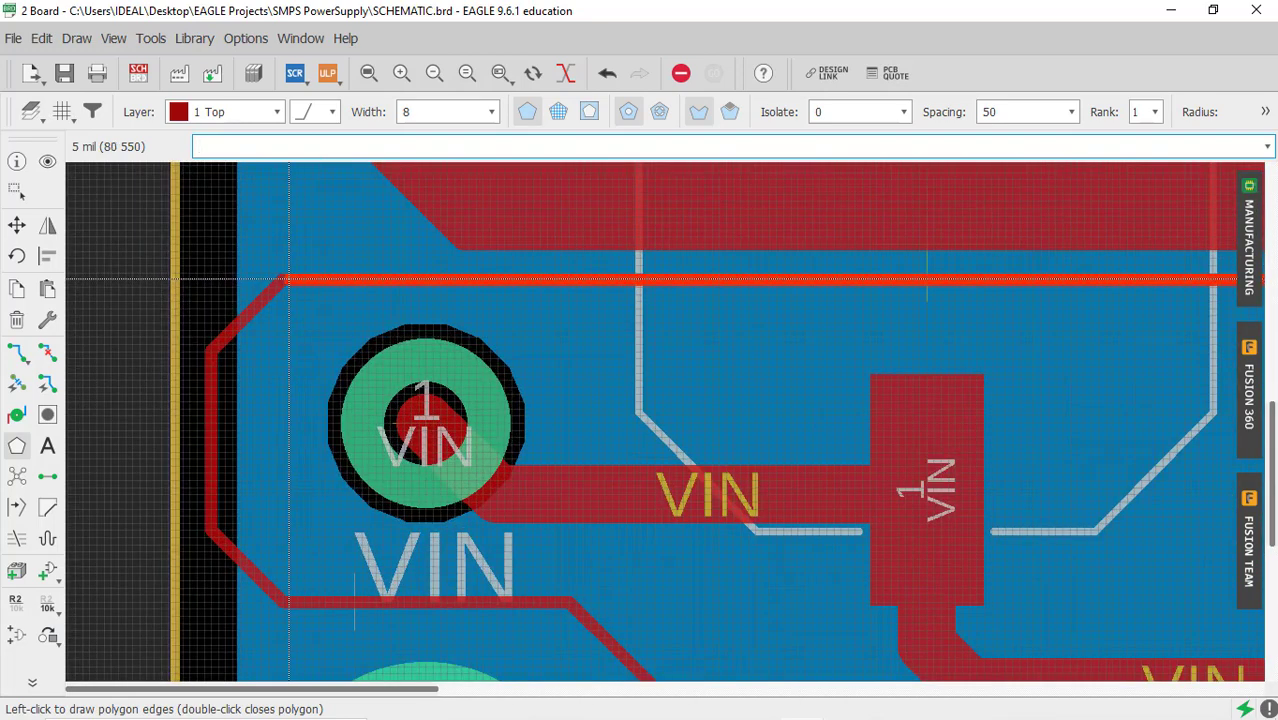
double_click(285, 281)
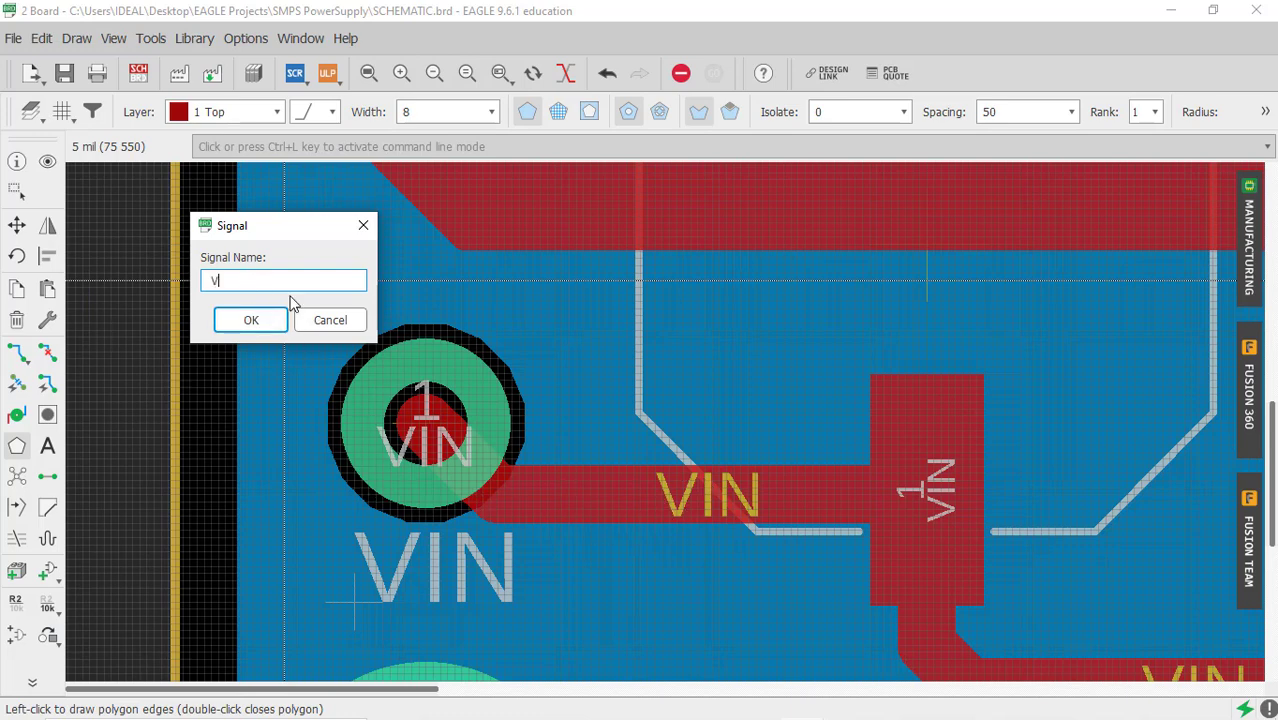
left_click(267, 321)
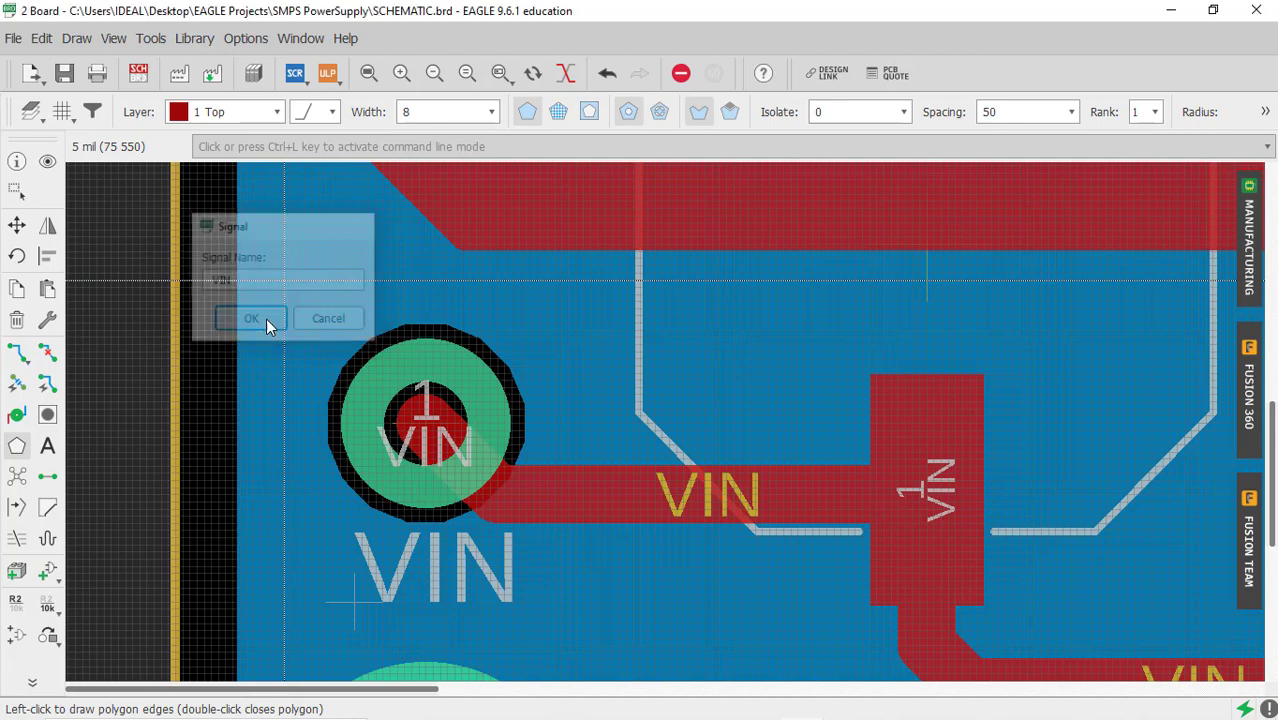
Run Ratsnest to fill the top-layer VIN polygon with copper.
scroll(218, 340, "down", 4)
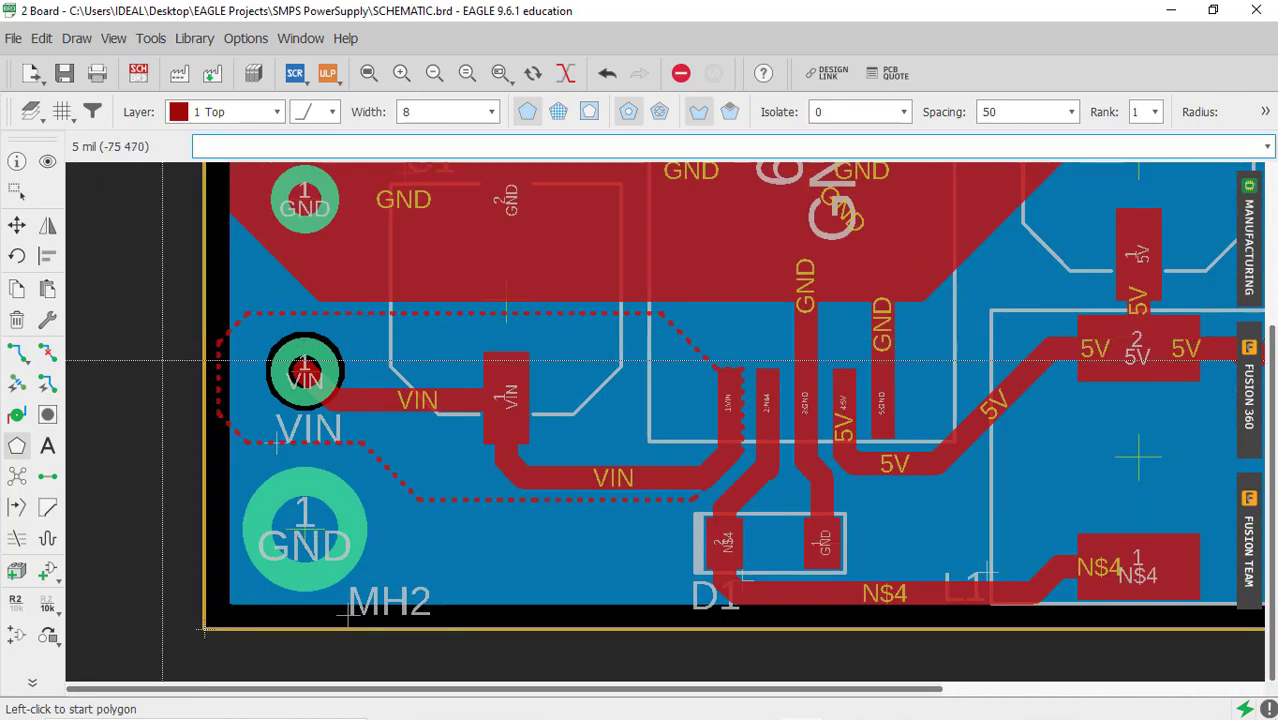
left_click(17, 475)
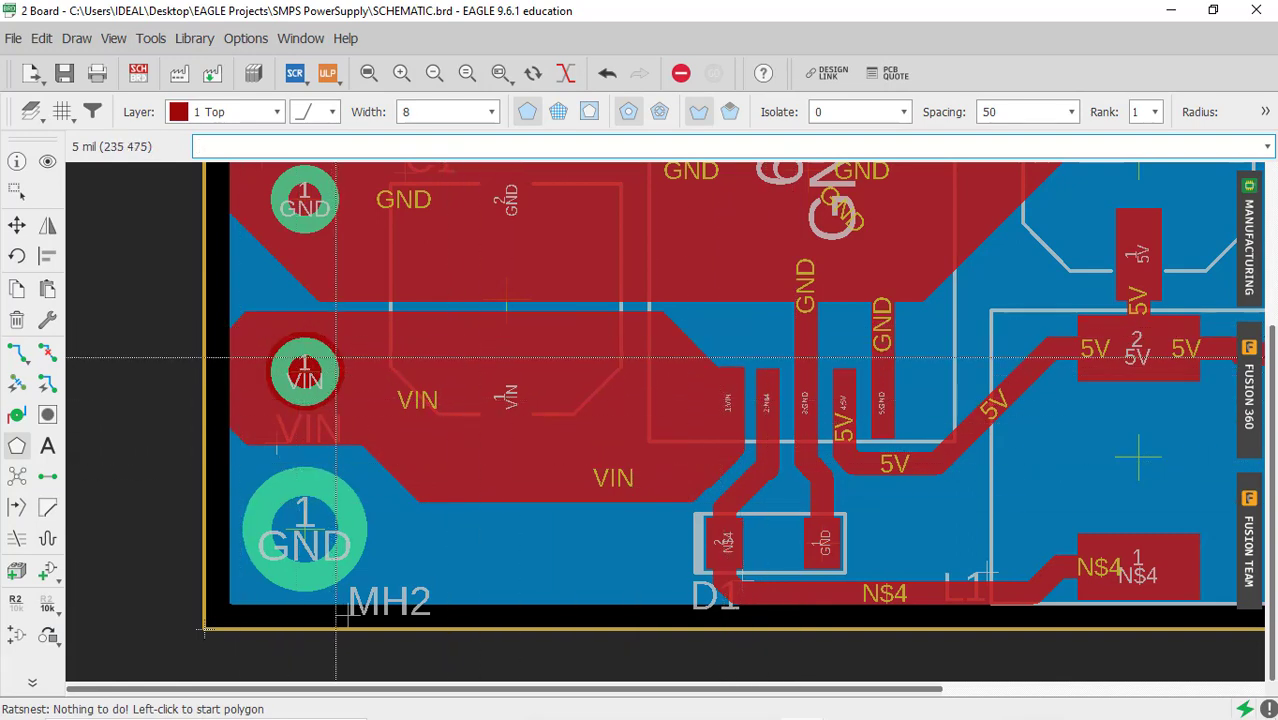
scroll(342, 364, "up", 2)
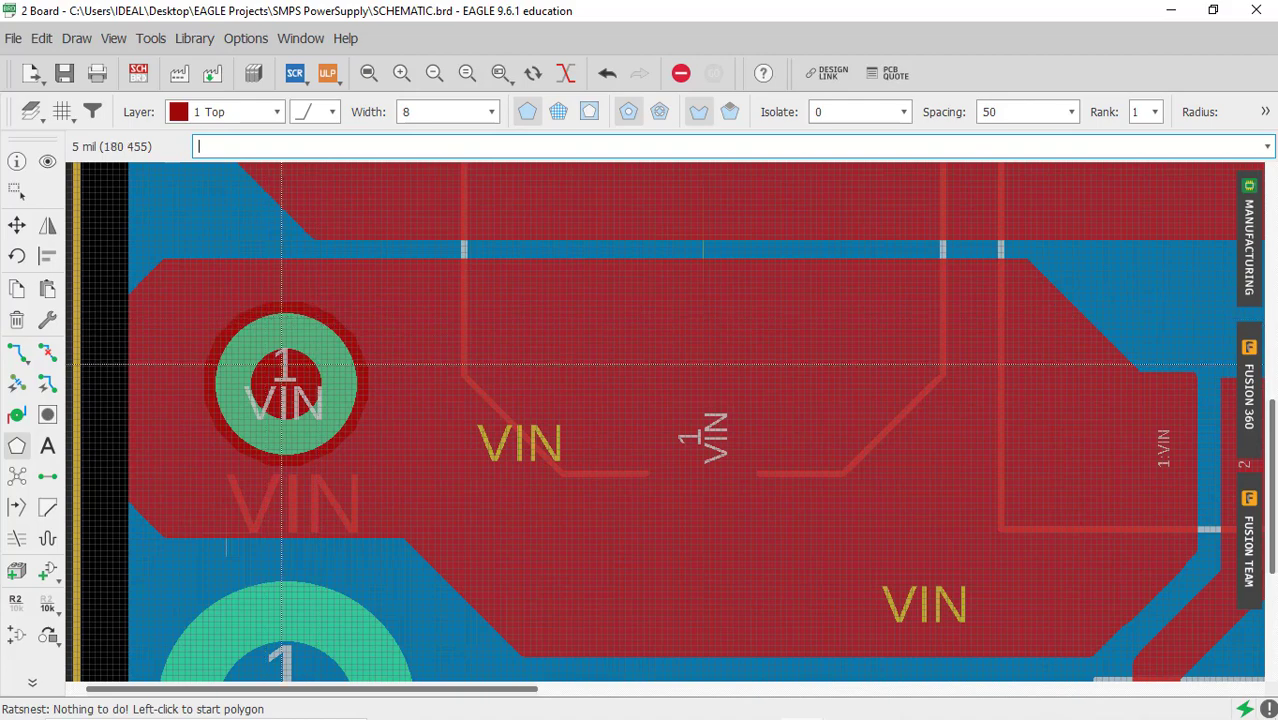
scroll(229, 378, "down", 1)
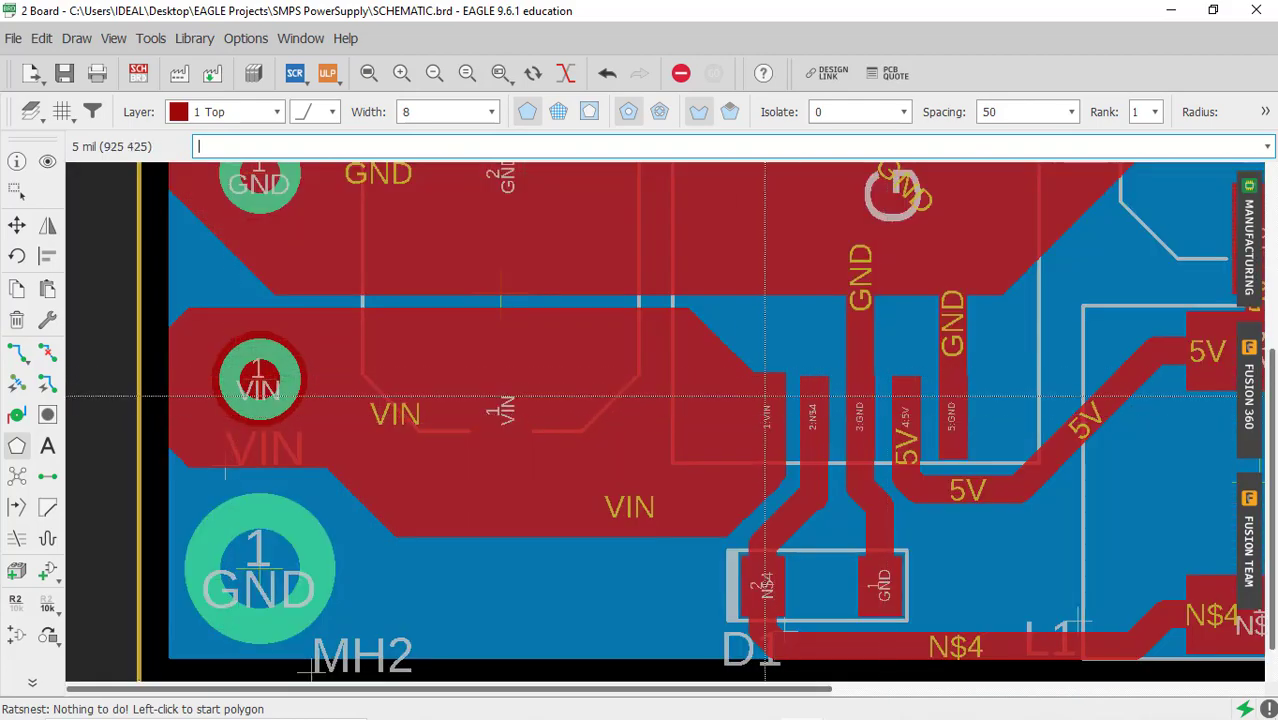
Start another top-layer polygon at (960 455) on U1's N$4 pin and run its outline down the pin's VIN-facing edge to the trace bend.
scroll(323, 420, "down", 1)
scroll(735, 480, "up", 3)
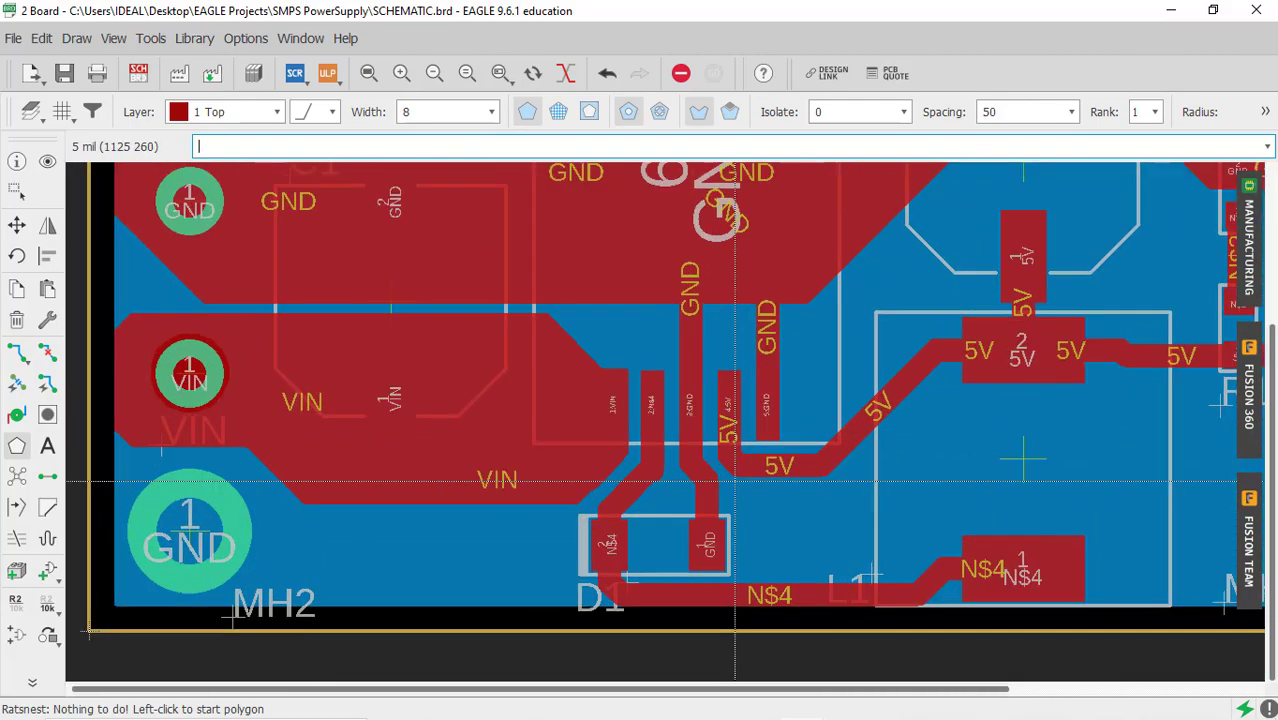
scroll(525, 418, "up", 1)
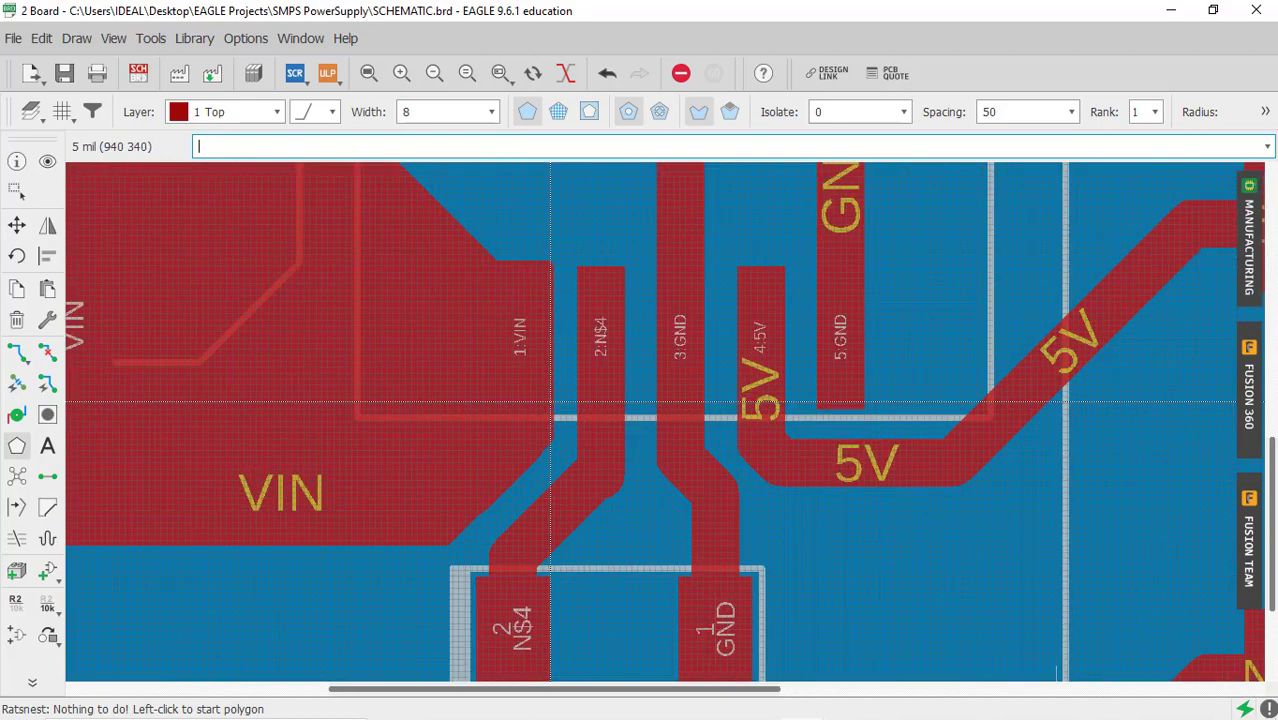
scroll(518, 287, "down", 3)
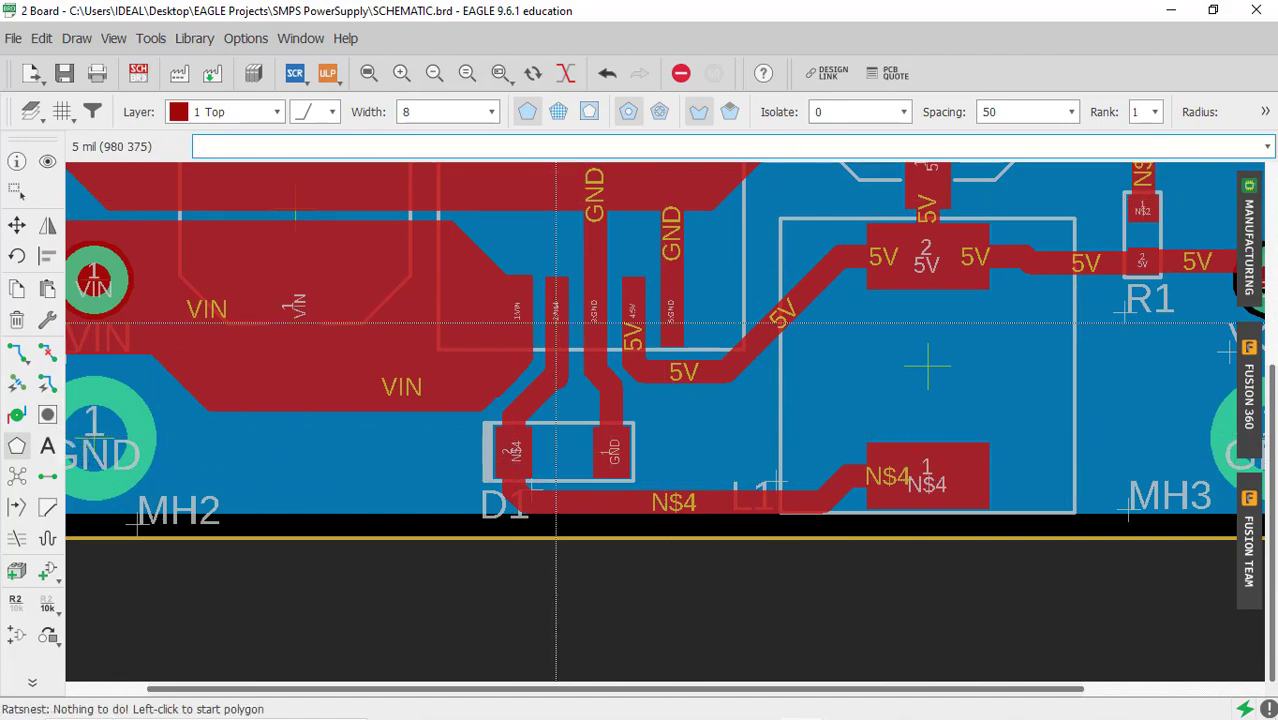
scroll(546, 321, "up", 3)
scroll(546, 321, "up", 6)
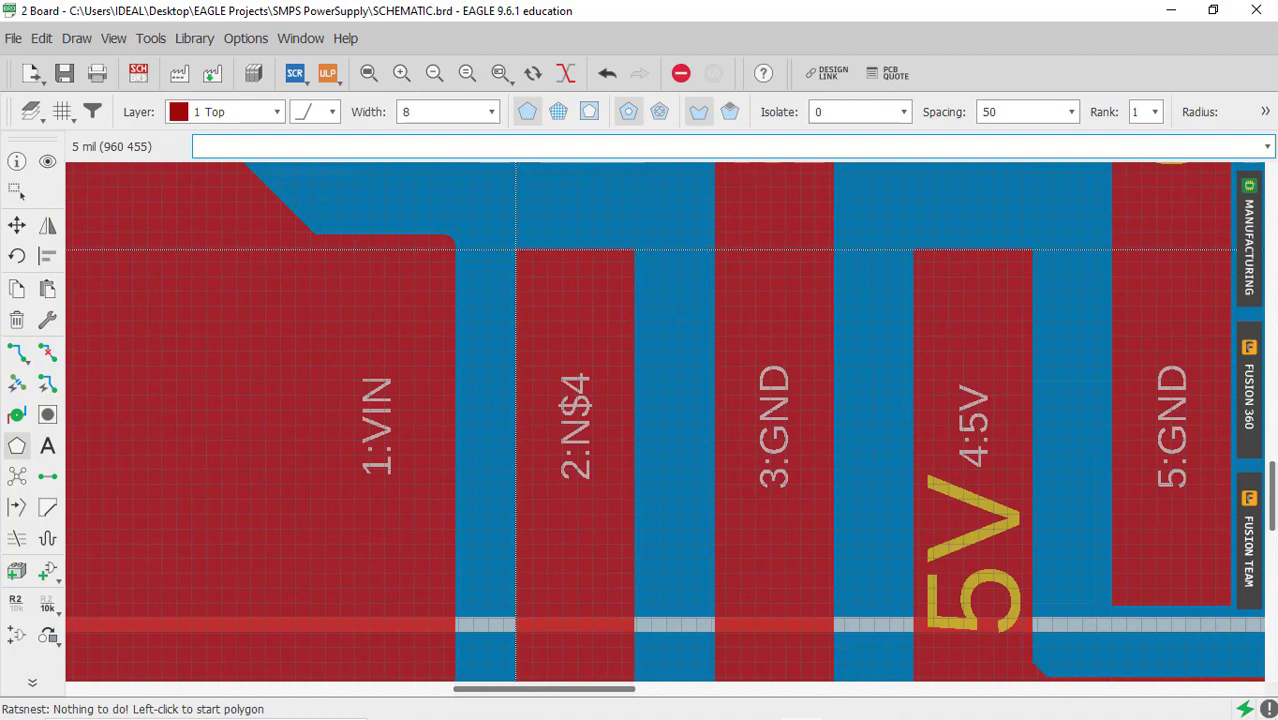
left_click(515, 248)
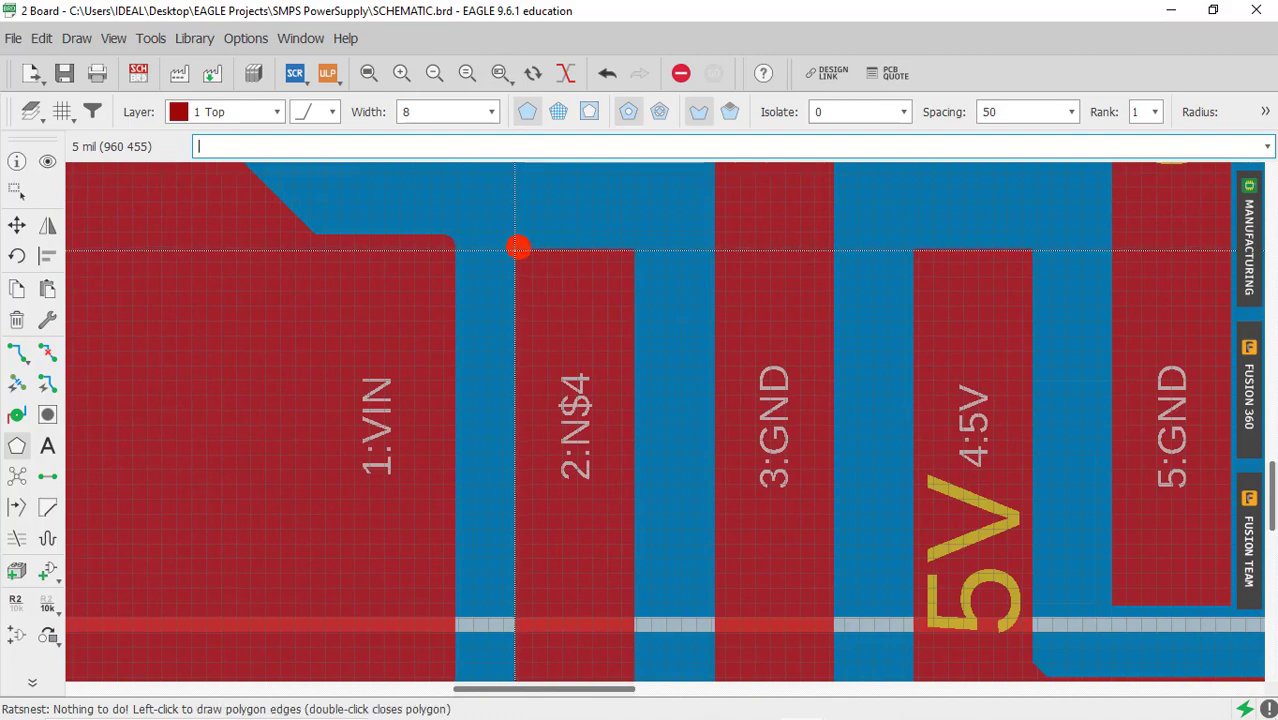
scroll(514, 338, "down", 4)
scroll(510, 270, "down", 4)
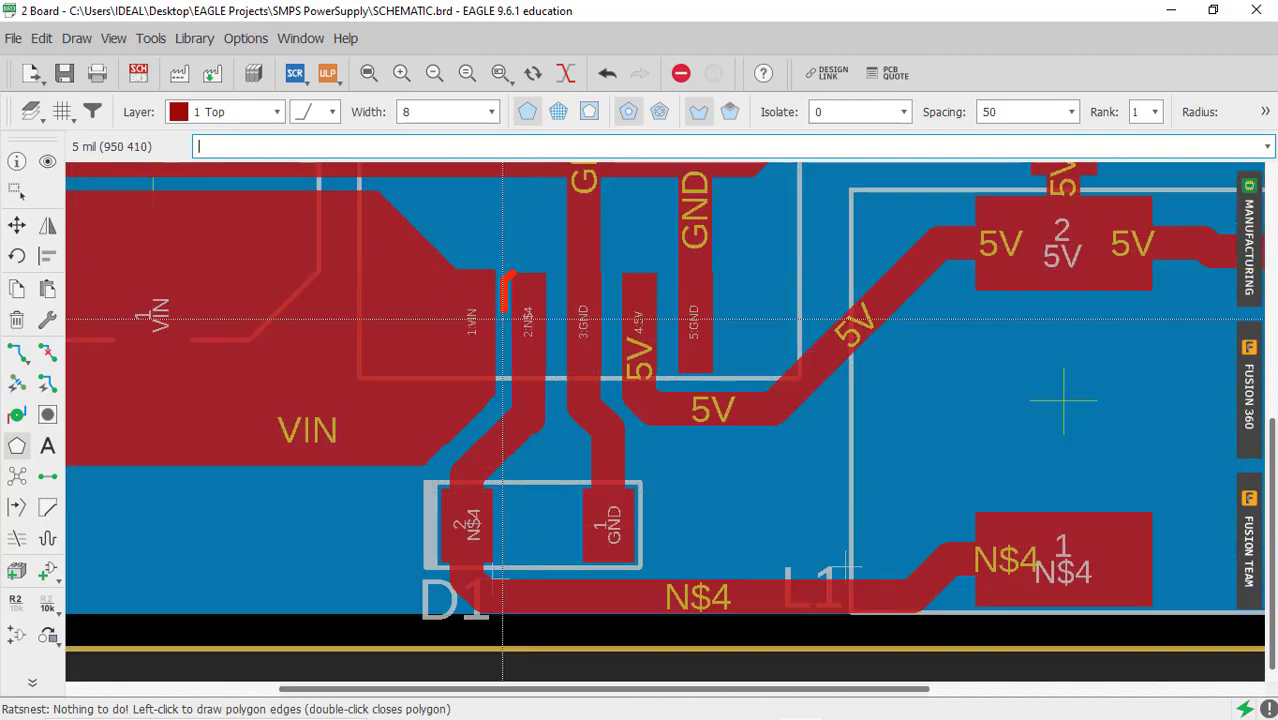
scroll(512, 414, "up", 4)
scroll(512, 414, "up", 3)
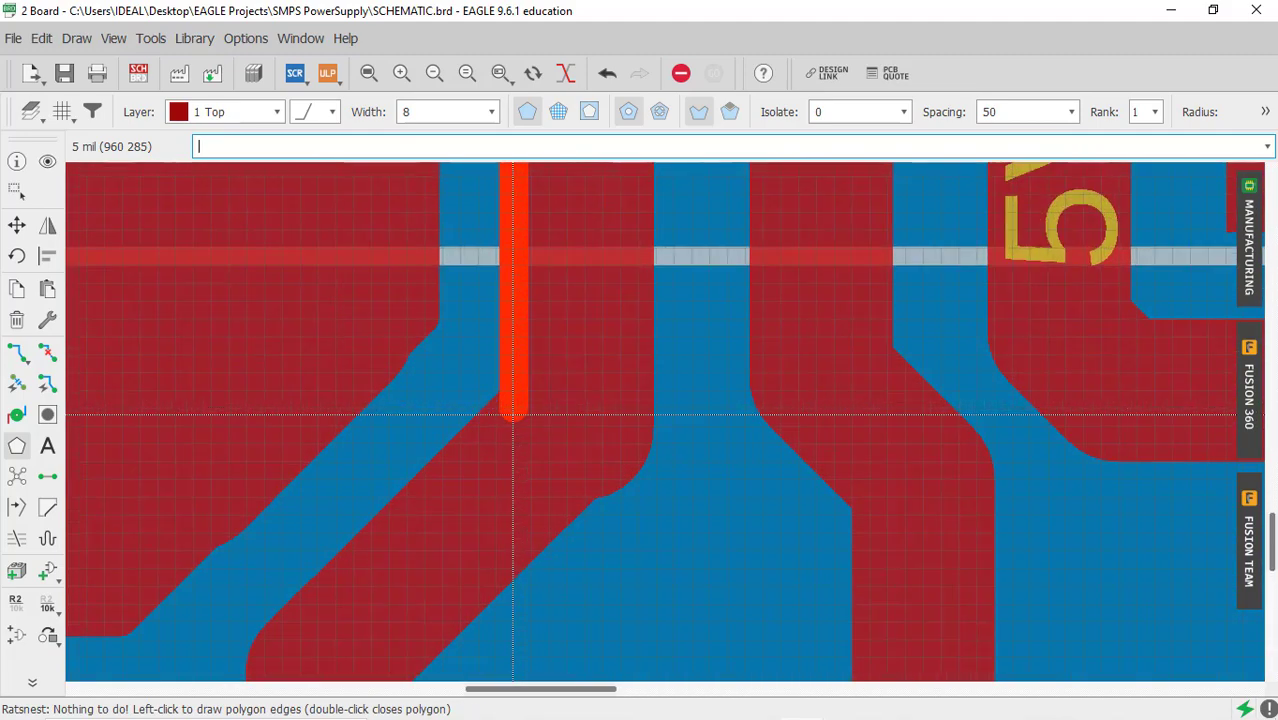
left_click(514, 372)
Run the N$4 outline diagonally down past D1's N$4 pad, down to (825 70) and diagonally toward the board's lower edge.
scroll(514, 372, "down", 4)
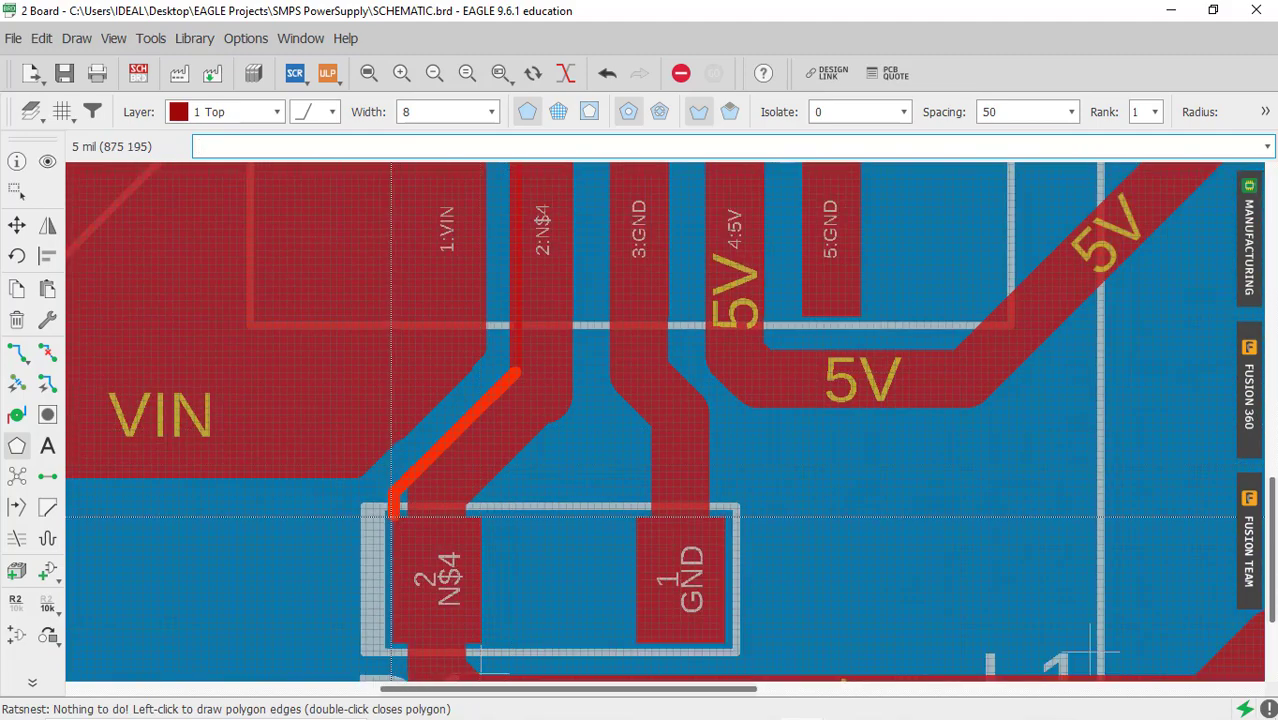
scroll(341, 475, "down", 3)
scroll(341, 475, "down", 1)
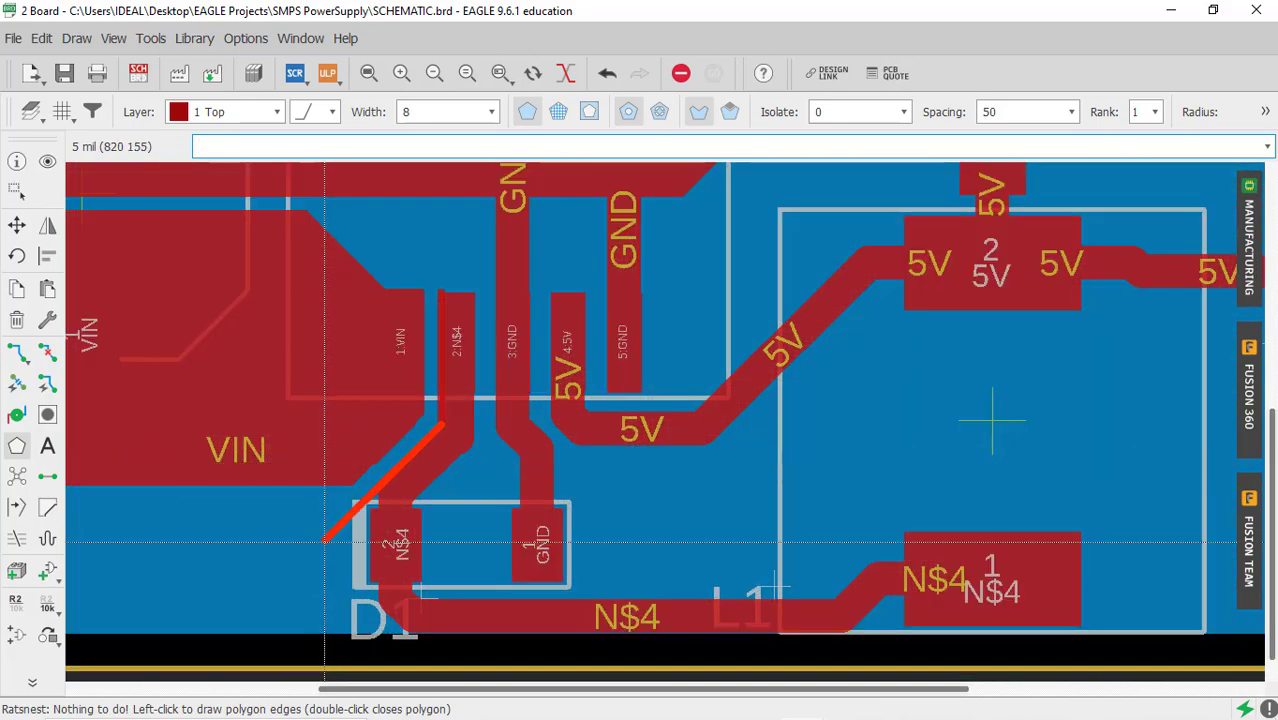
left_click(333, 609)
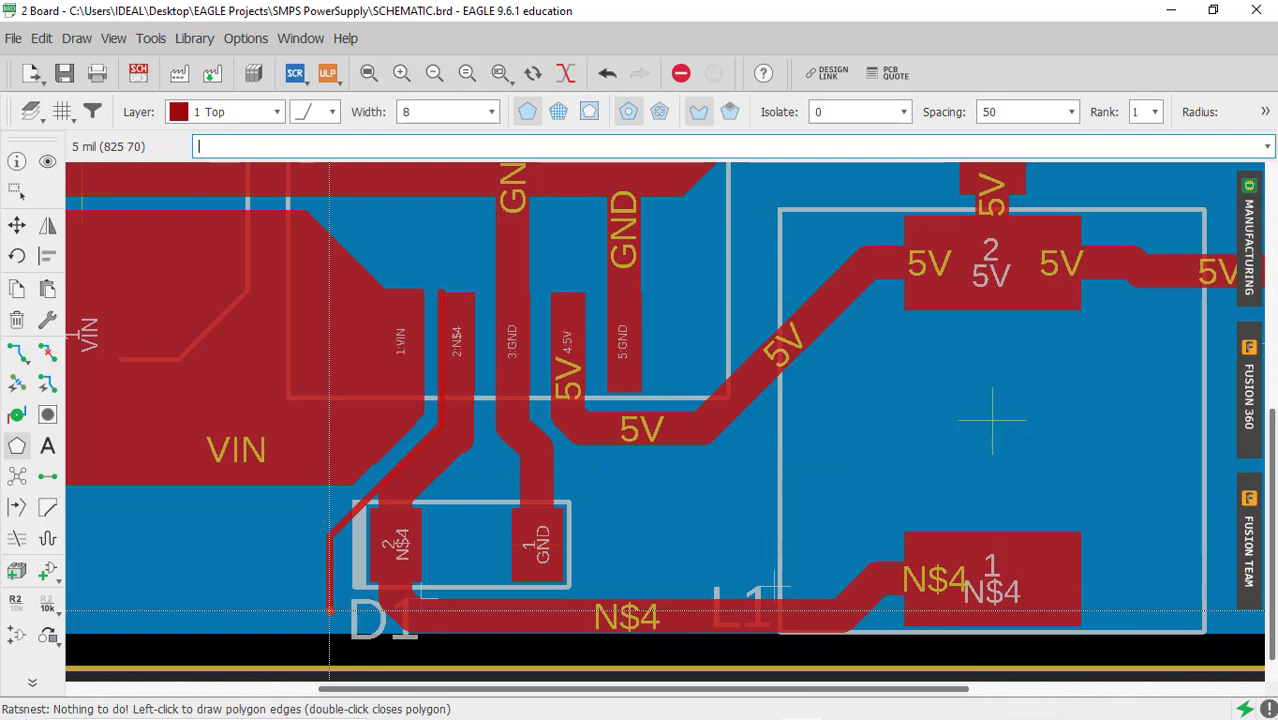
left_click(376, 652)
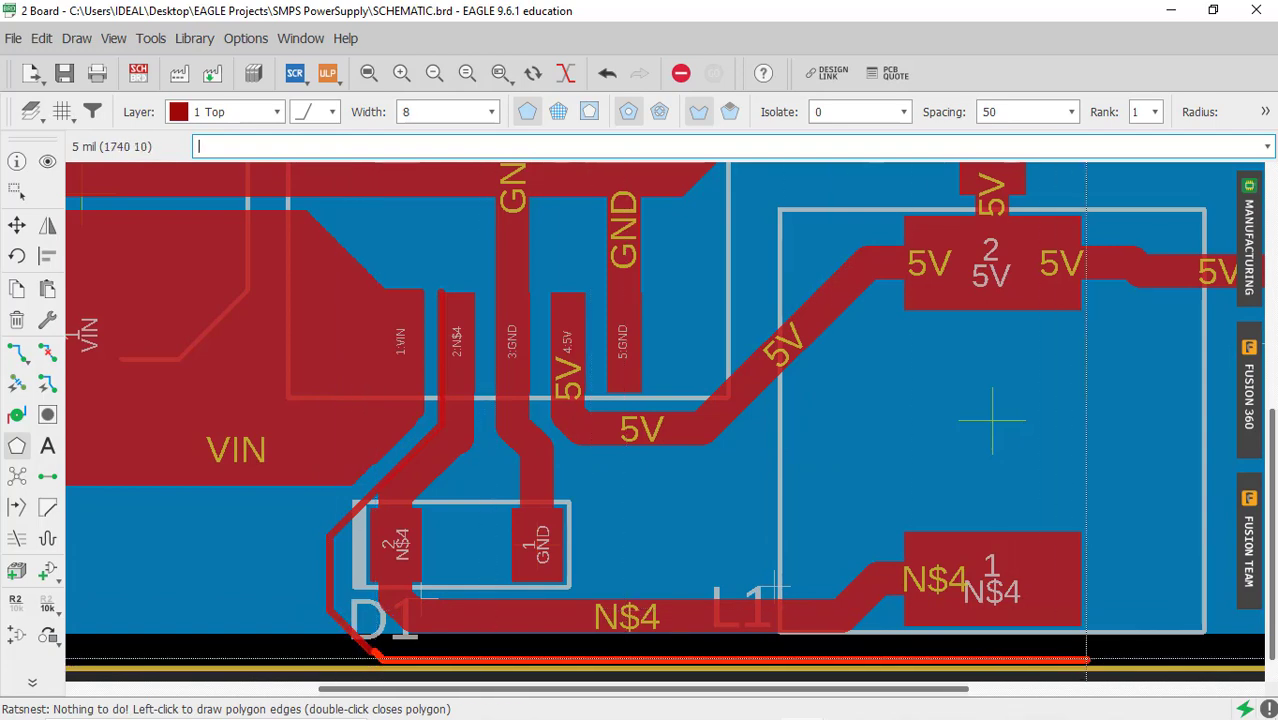
Run the outline along the board's lower edge past L1's N$4 pad, around through (1845 45) and up beyond the pad's upper edge.
scroll(1086, 660, "down", 1)
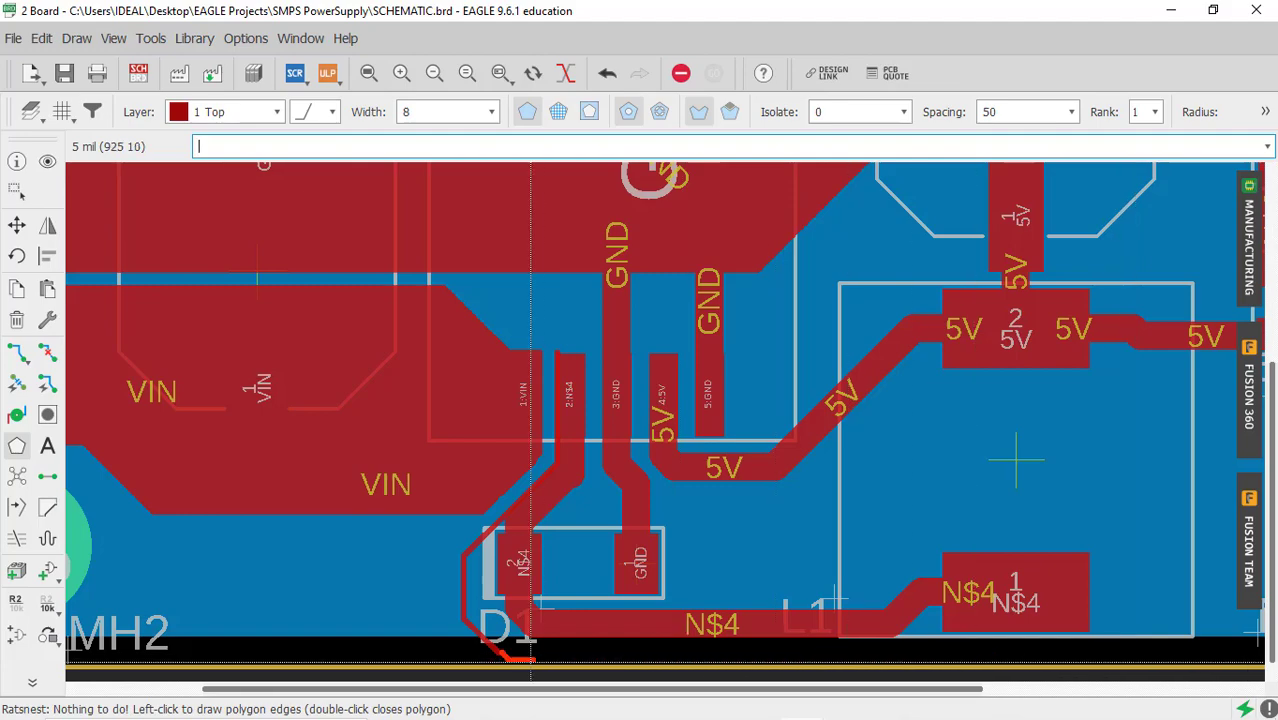
scroll(505, 656, "up", 5)
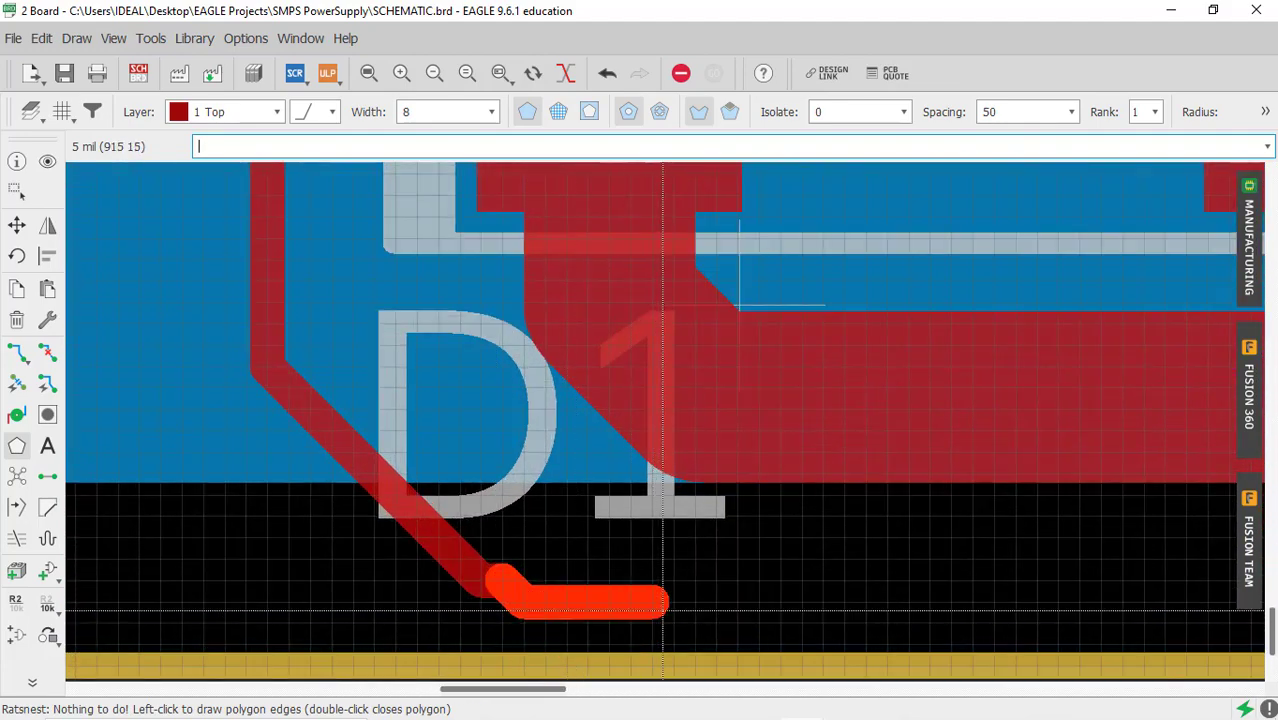
left_click(693, 579)
scroll(693, 579, "down", 1)
scroll(700, 575, "down", 1)
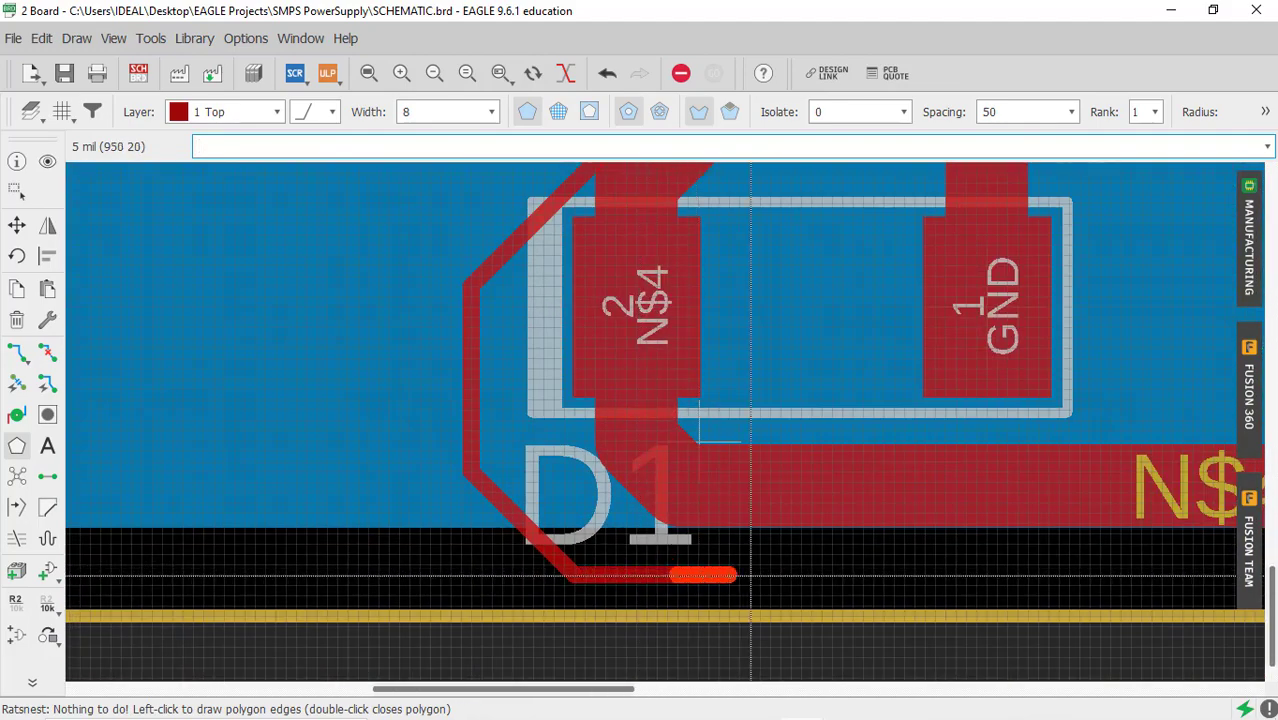
scroll(1045, 572, "down", 2)
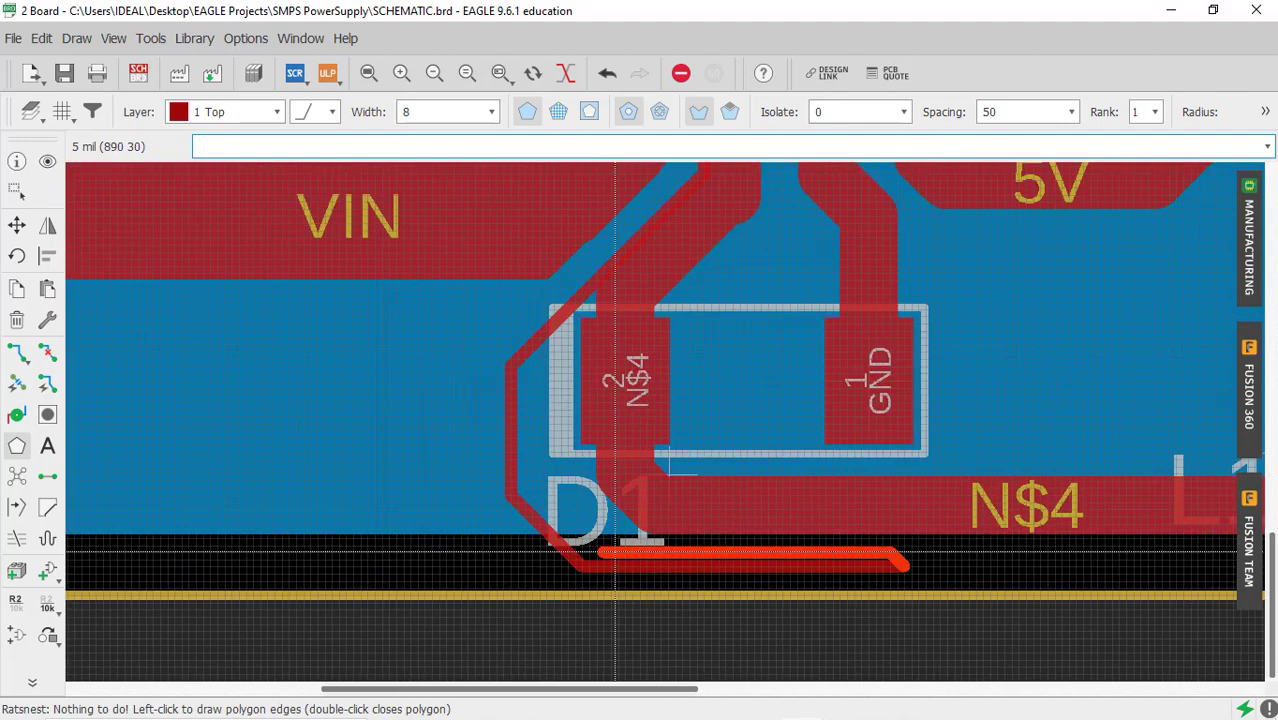
scroll(900, 560, "down", 3)
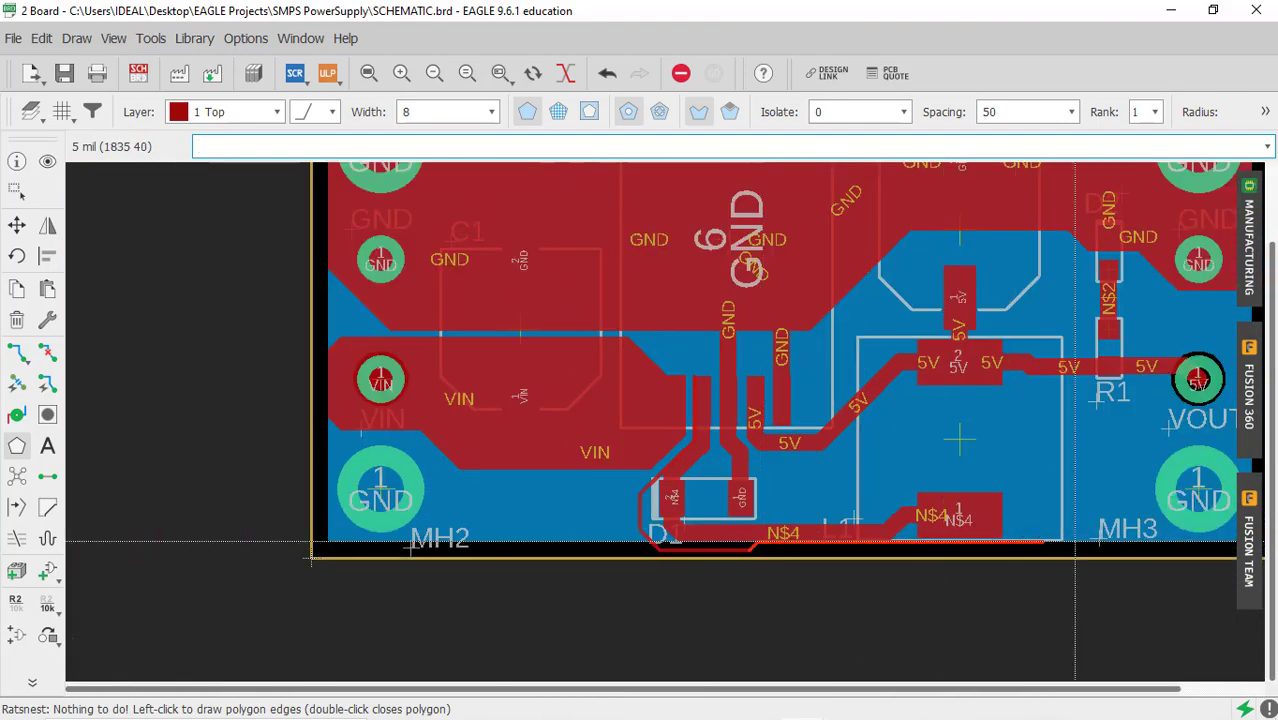
scroll(962, 558, "up", 4)
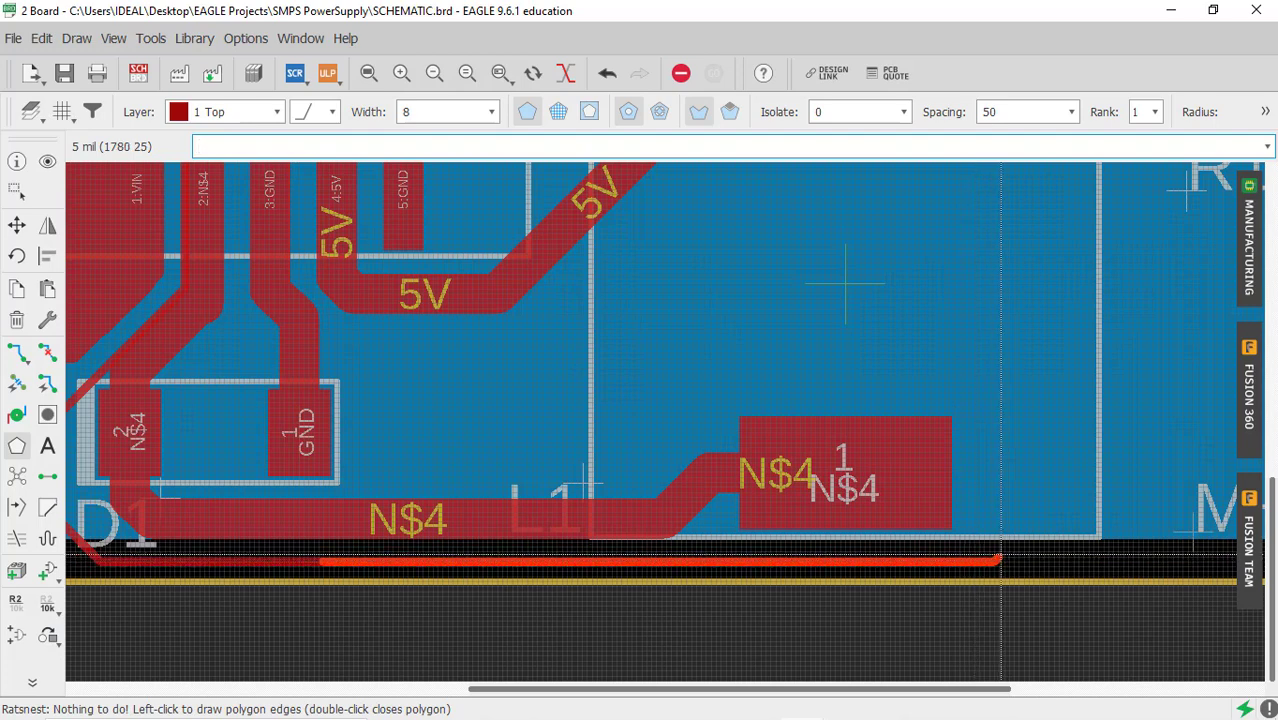
left_click(1062, 543)
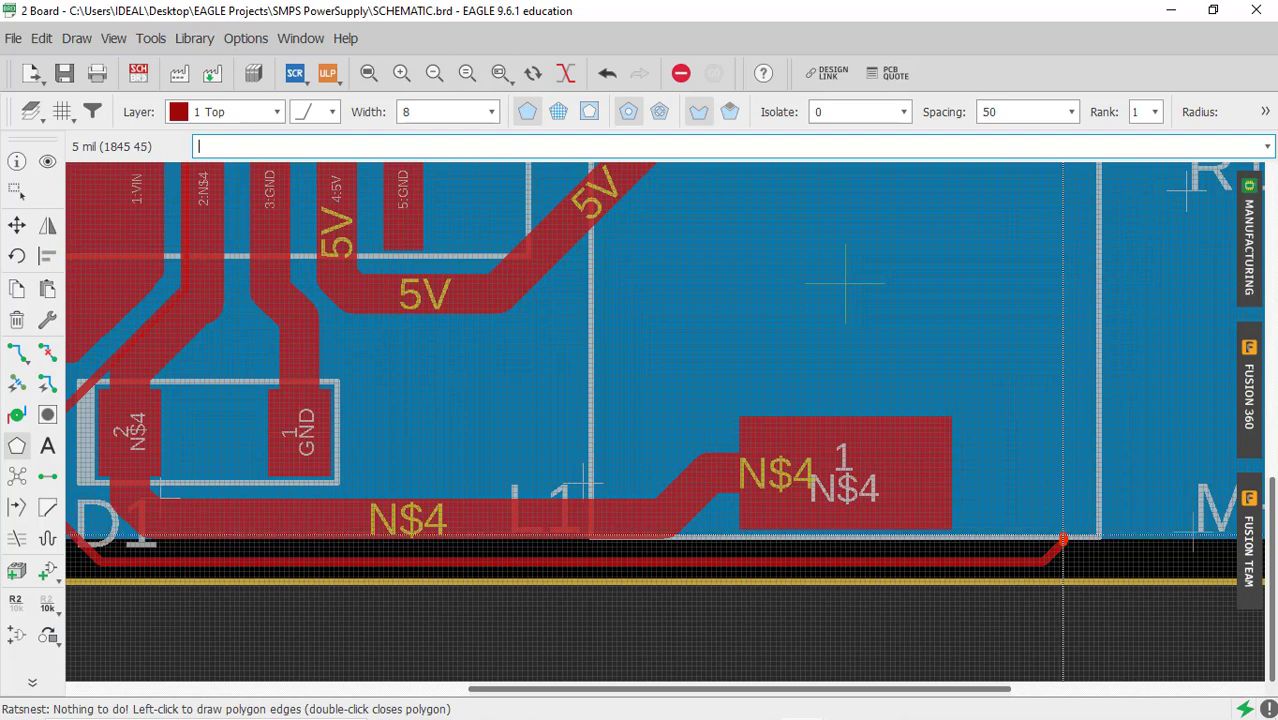
left_click(1047, 360)
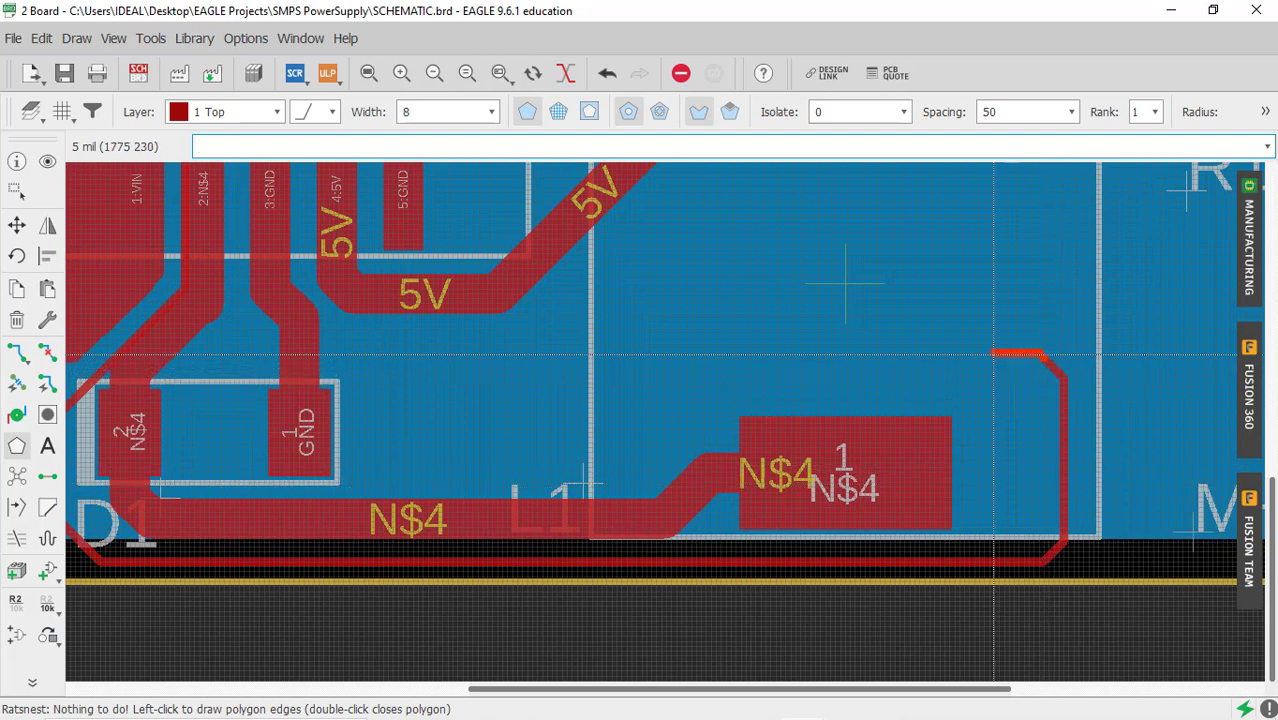
Run the outline across above L1's N$4 pad, diagonally down to the N$4 trace and along its upper edge toward D1.
left_click(720, 358)
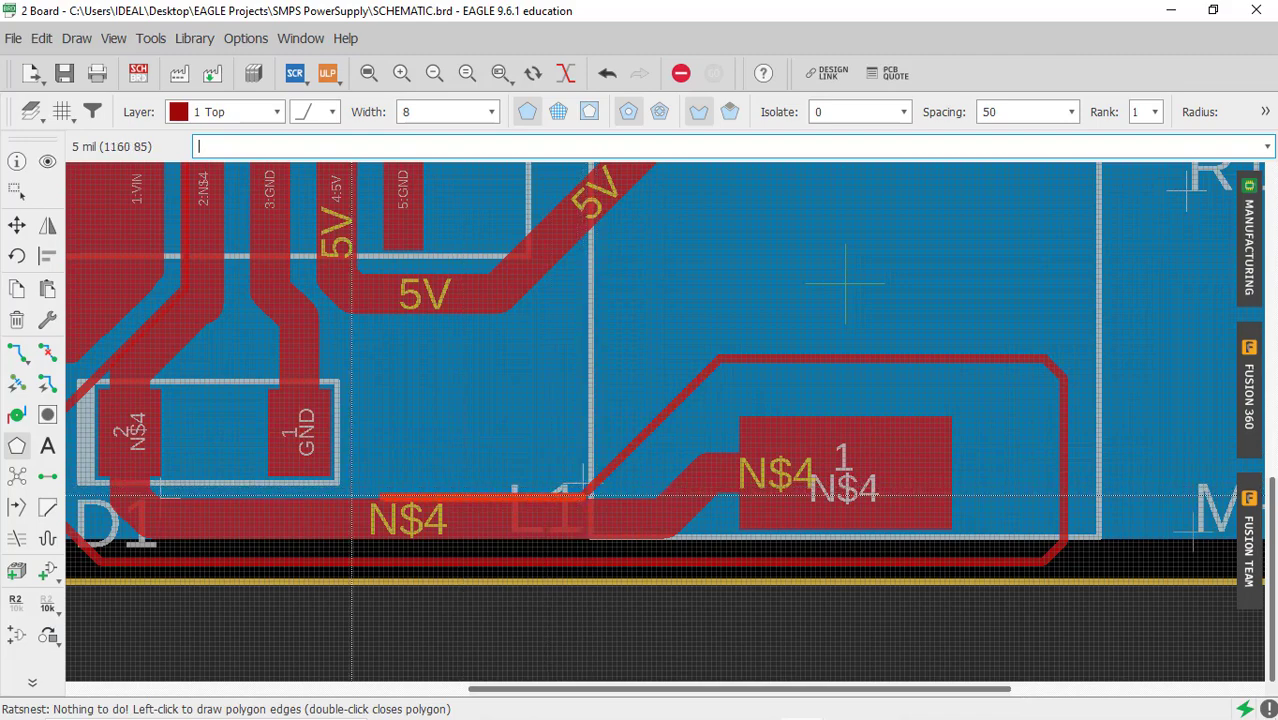
scroll(265, 497, "up", 3)
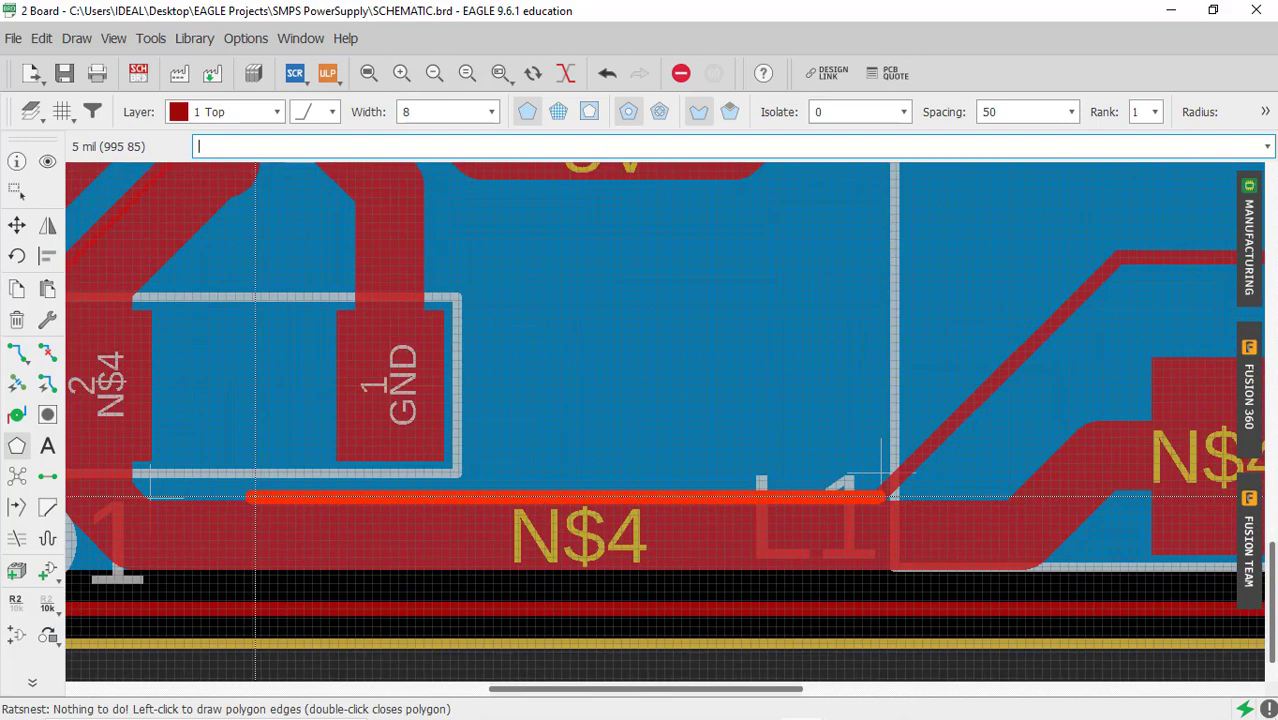
scroll(254, 497, "down", 4)
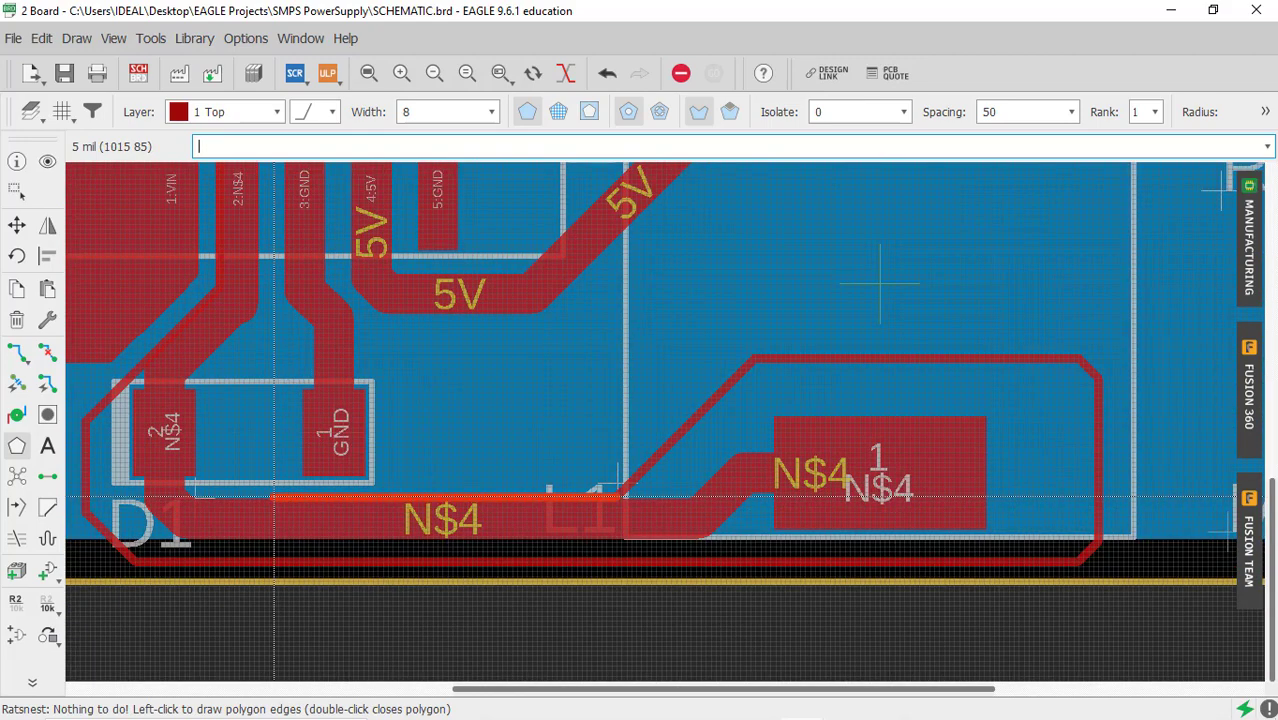
left_click(288, 497)
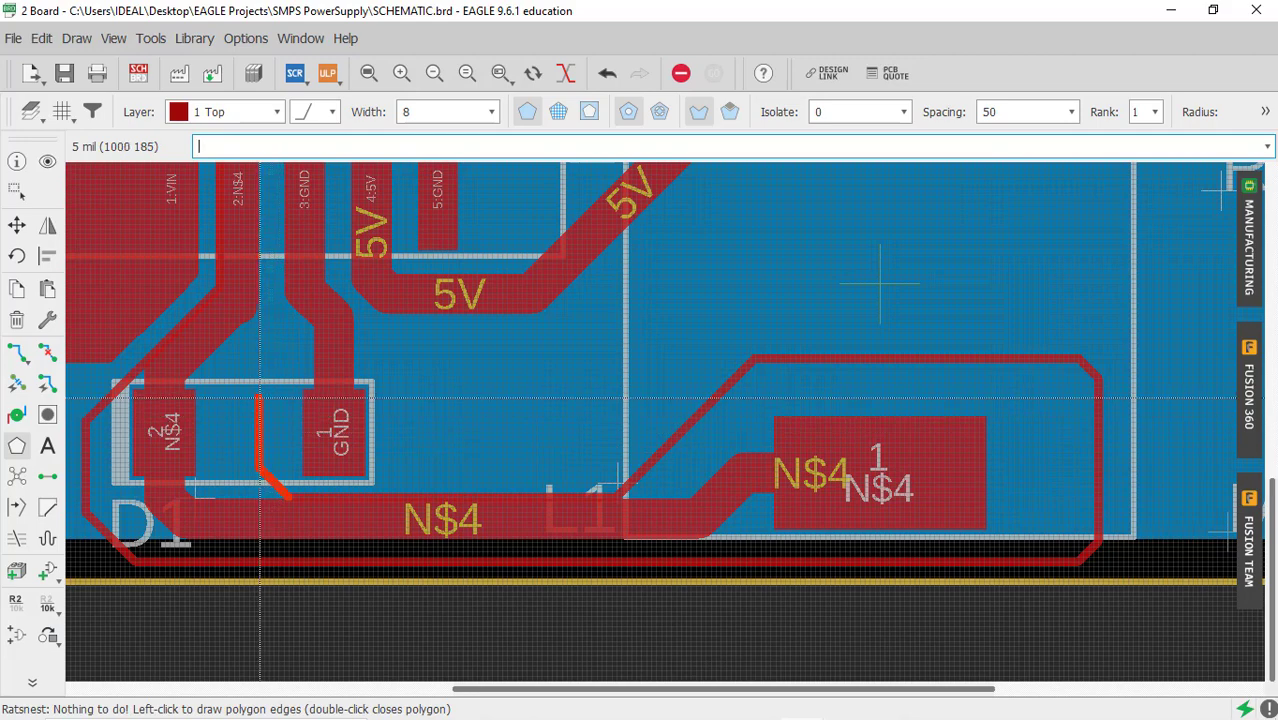
Run the outline up between D1's two pads to the upper end of U1's N$4 pin, on its GND-facing edge.
scroll(260, 398, "down", 2)
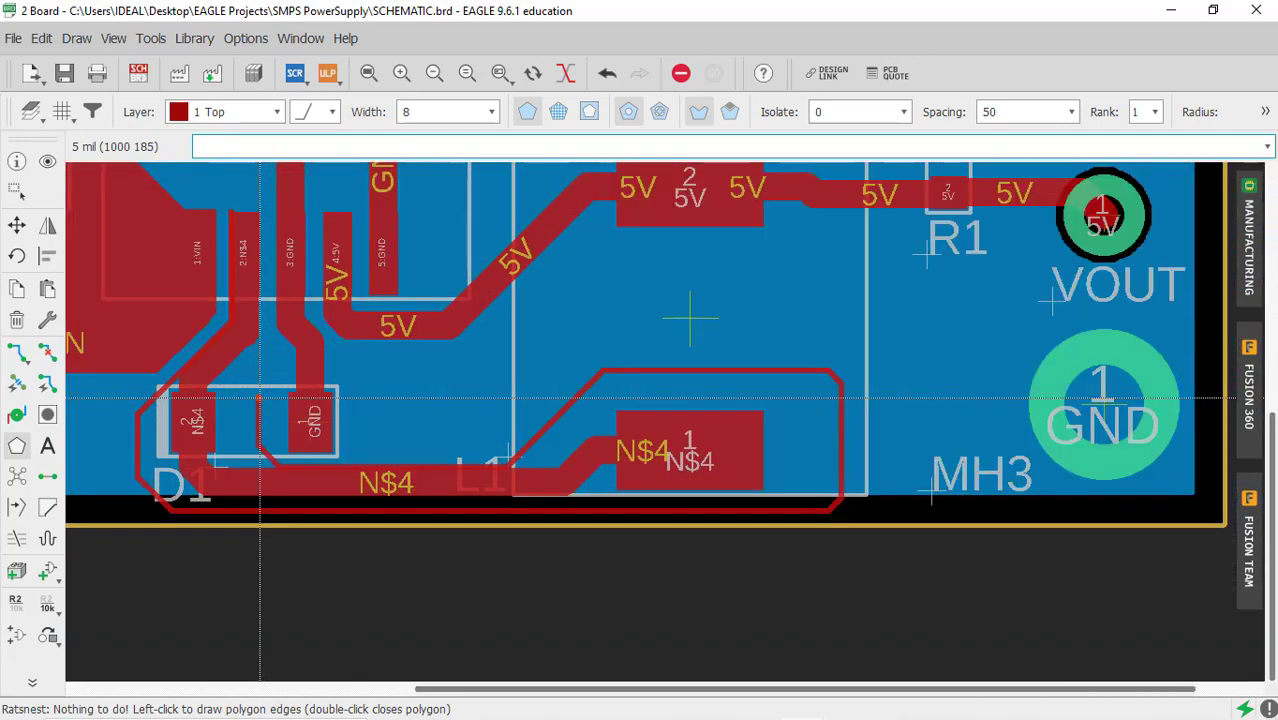
scroll(247, 225, "up", 4)
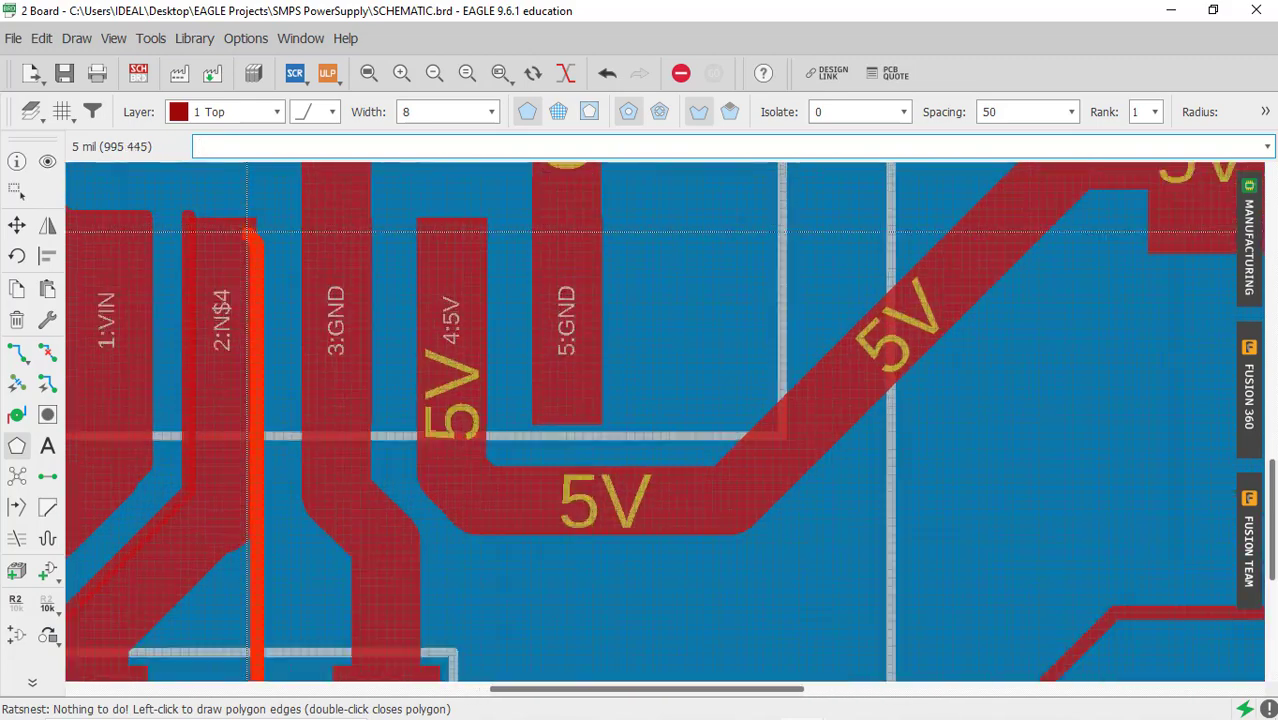
scroll(247, 232, "up", 1)
left_click(260, 214)
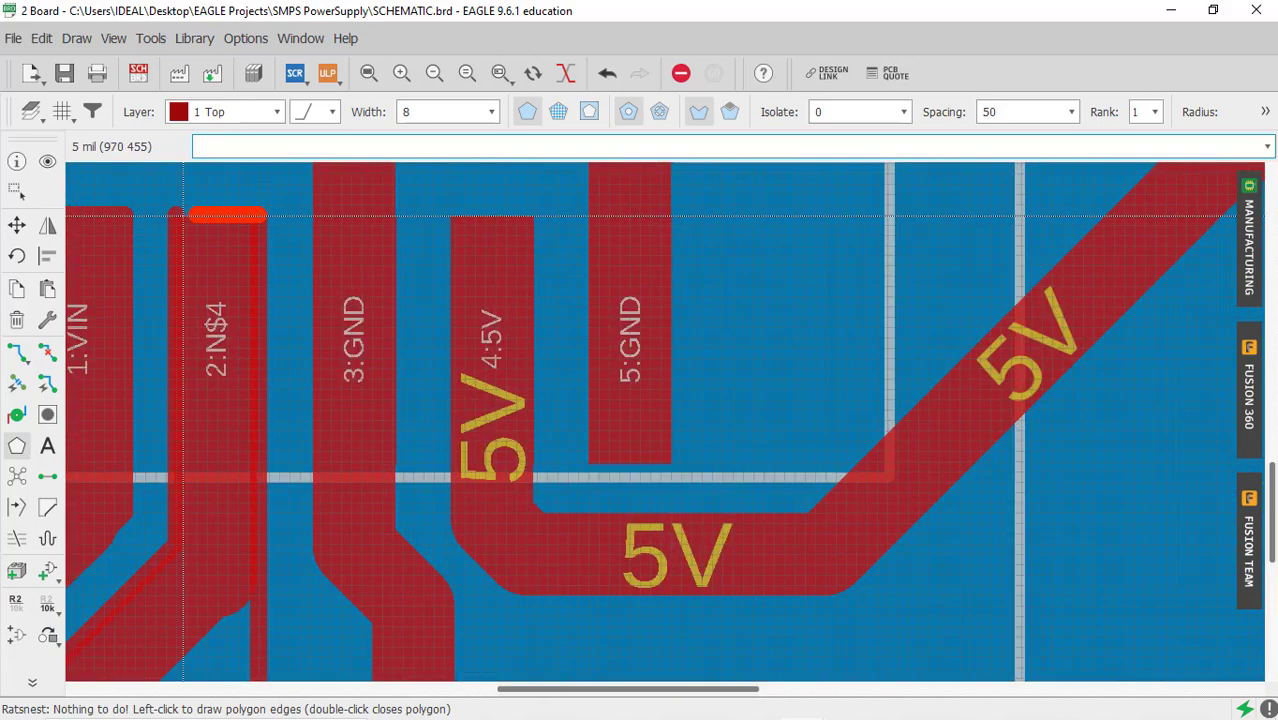
Close the polygon at its starting corner (960 455) and assign it to the N$4 signal.
double_click(174, 215)
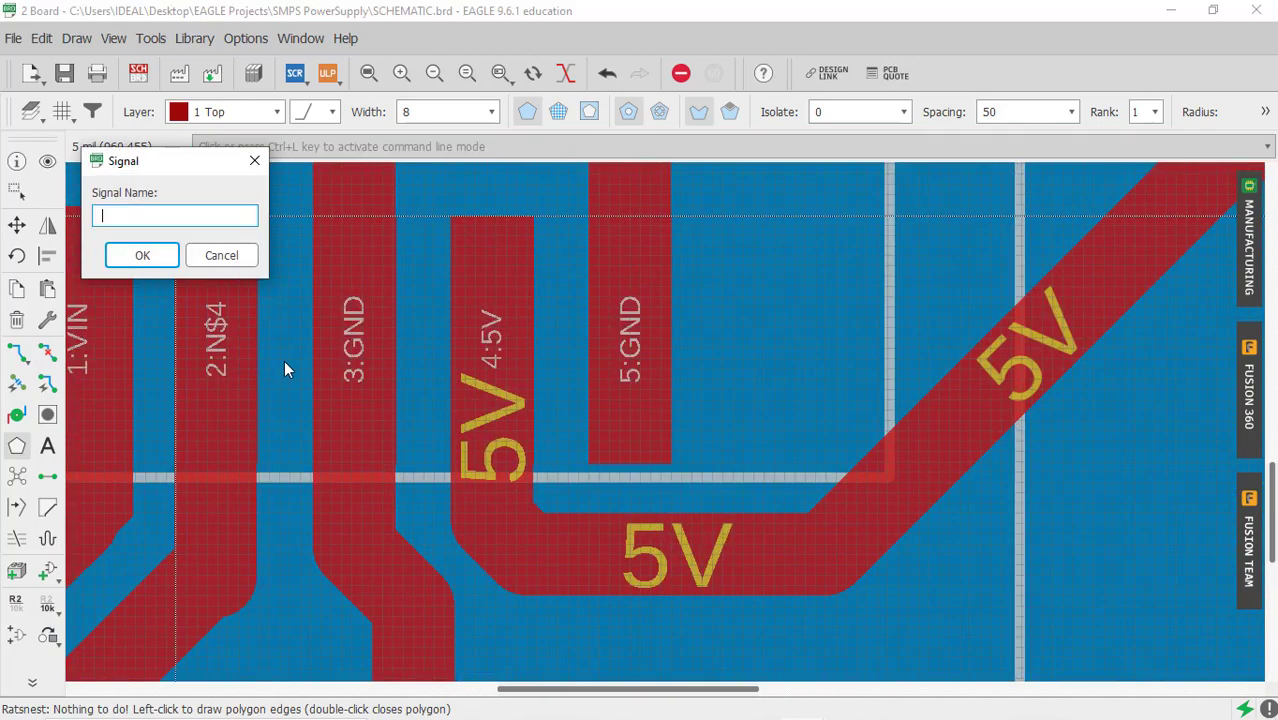
left_click_drag(175, 170, 596, 213)
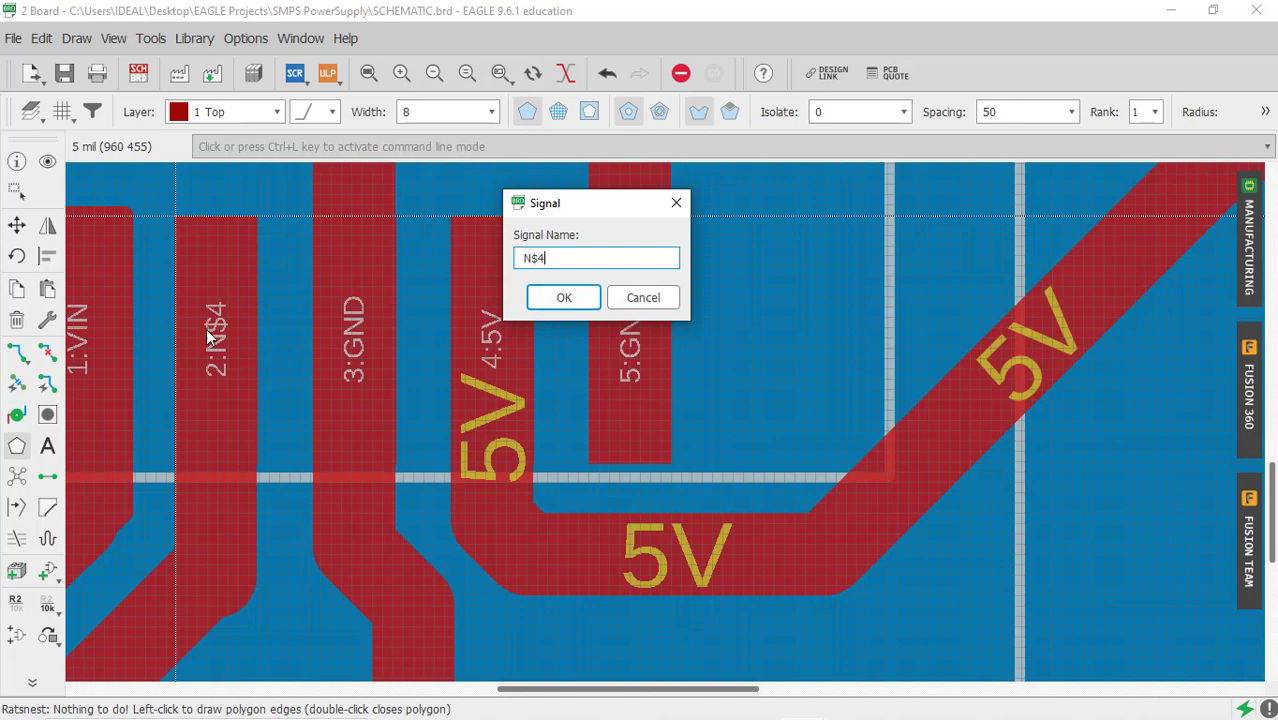
left_click(550, 302)
Run Ratsnest to fill the top-layer N$4 polygon with copper.
scroll(543, 299, "down", 2)
scroll(544, 299, "down", 2)
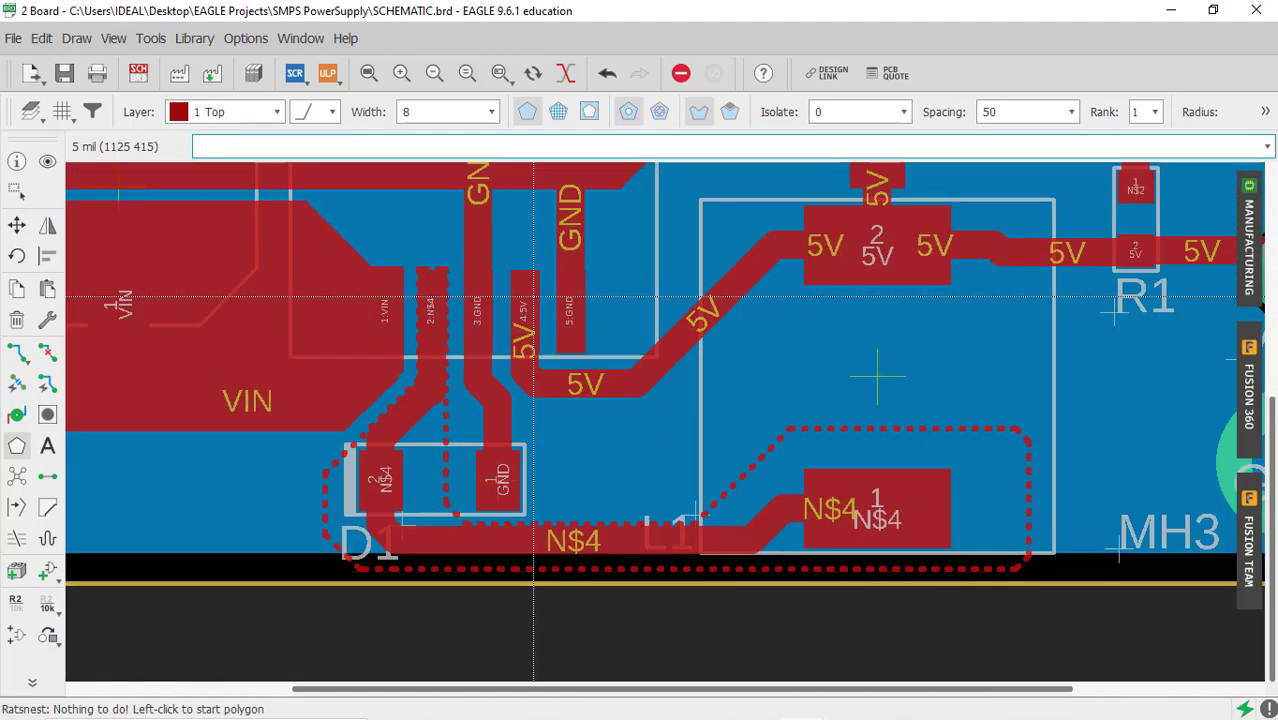
left_click(17, 482)
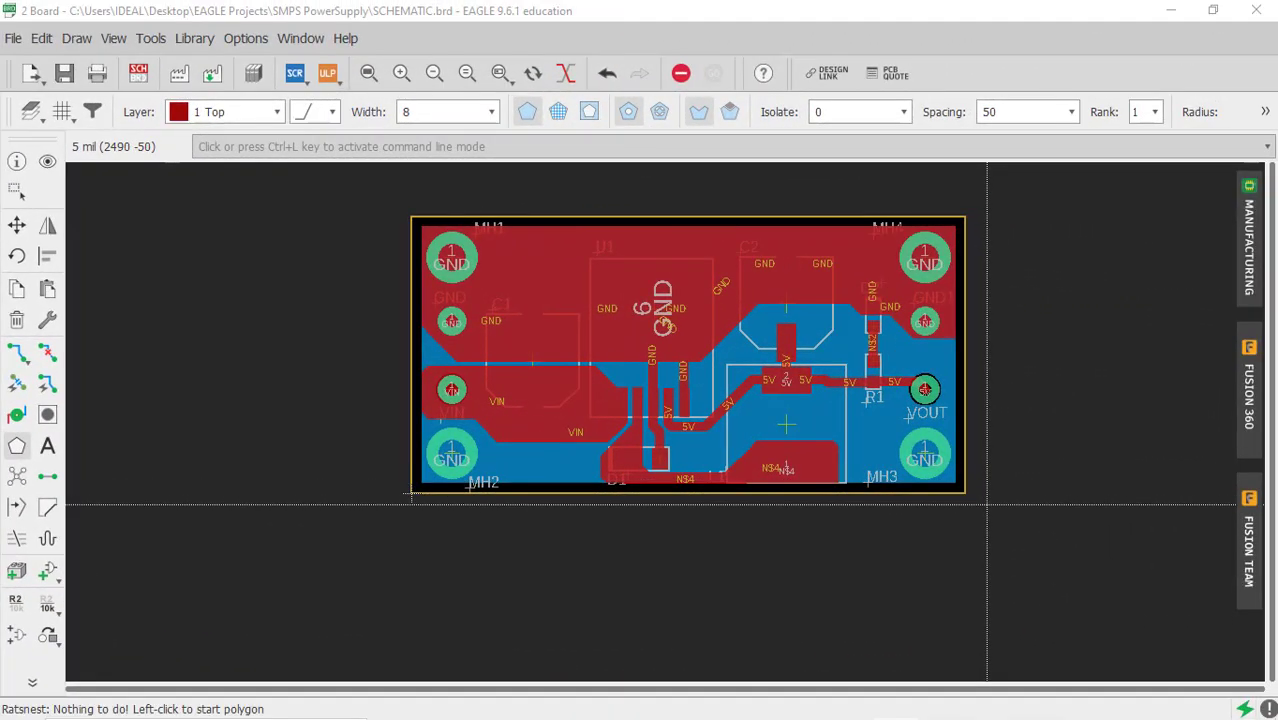
scroll(790, 395, "up", 5)
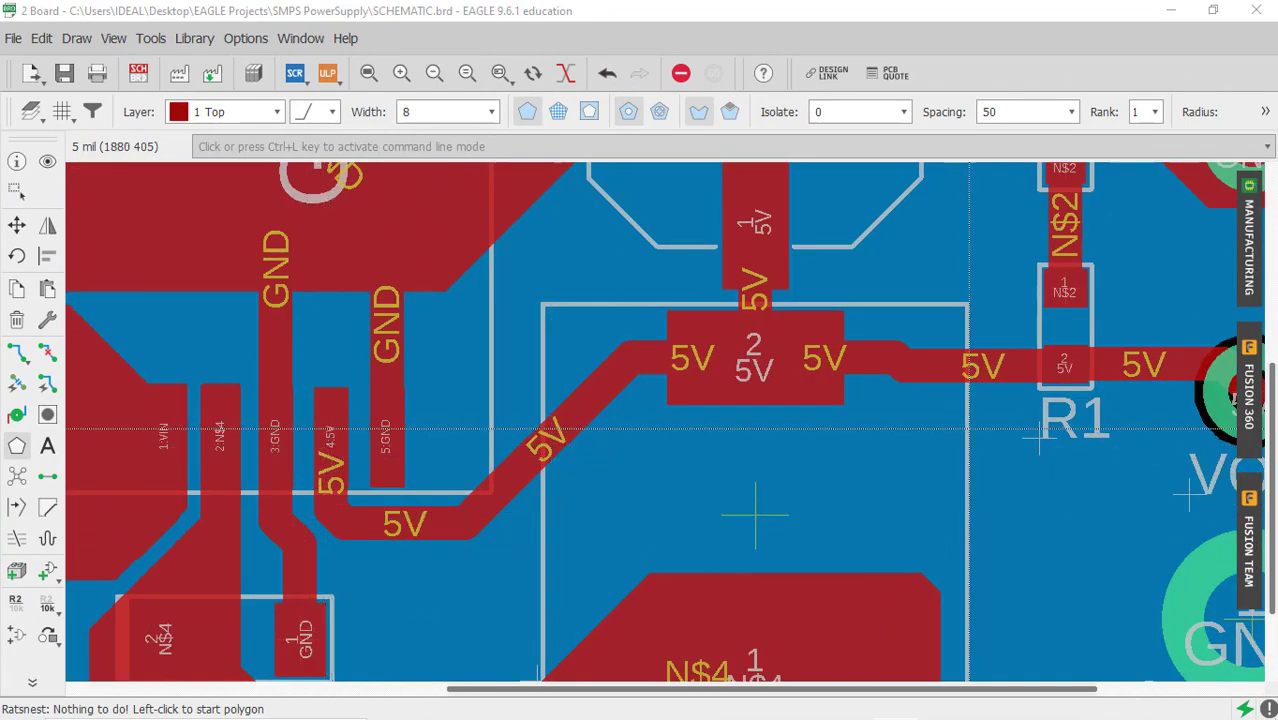
scroll(1040, 430, "down", 2)
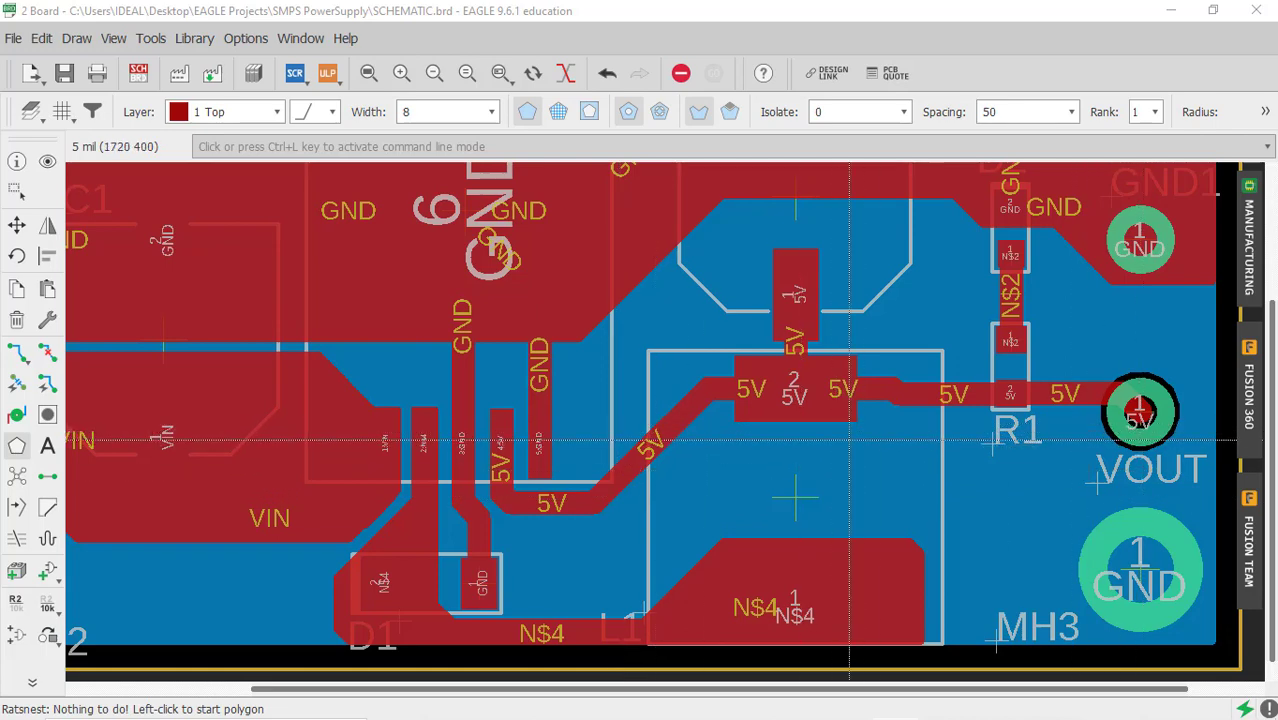
scroll(849, 440, "down", 1)
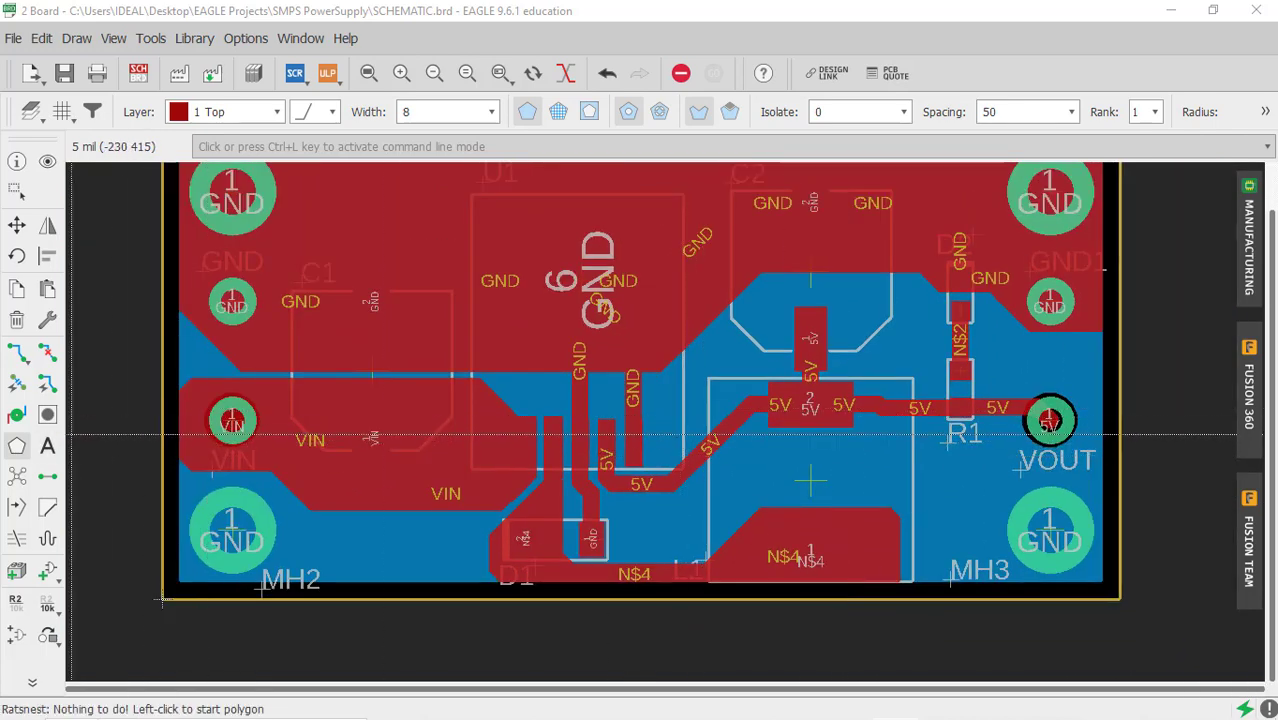
Start another top-layer polygon at the upper end of U1's 5V pin and run its outline down the GND-facing edge to (1120 270).
scroll(588, 487, "up", 2)
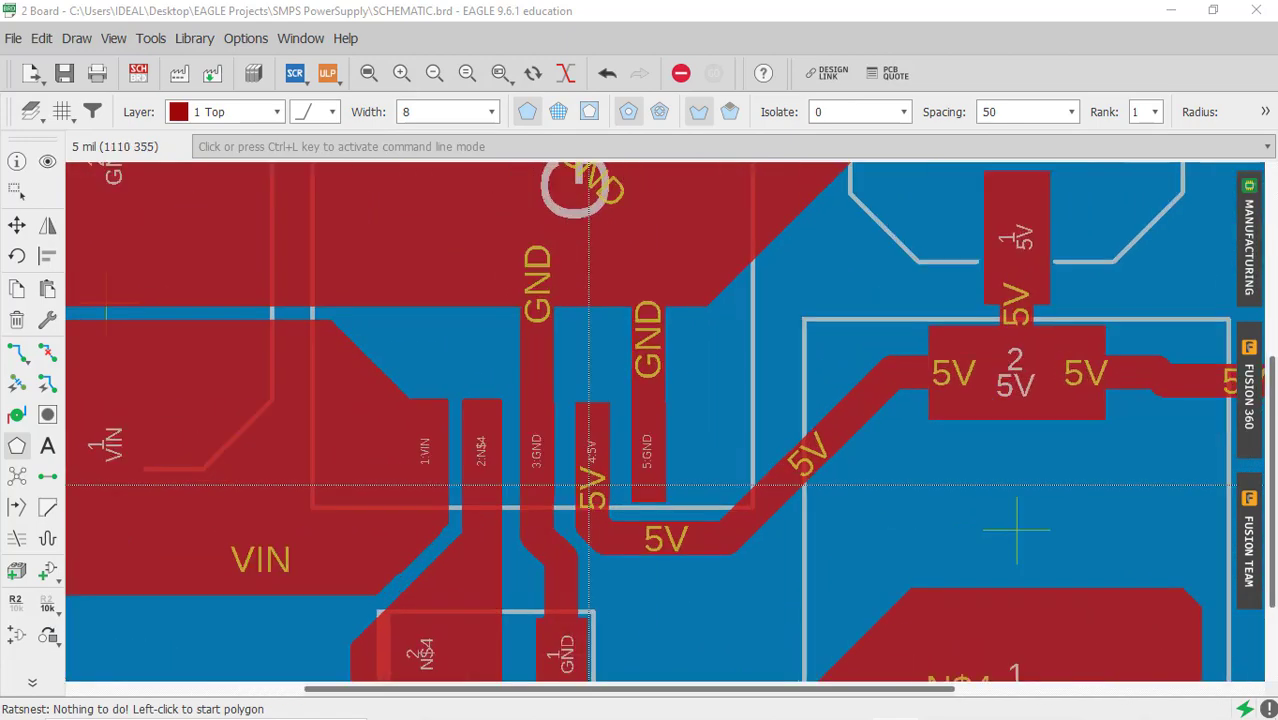
scroll(588, 487, "up", 2)
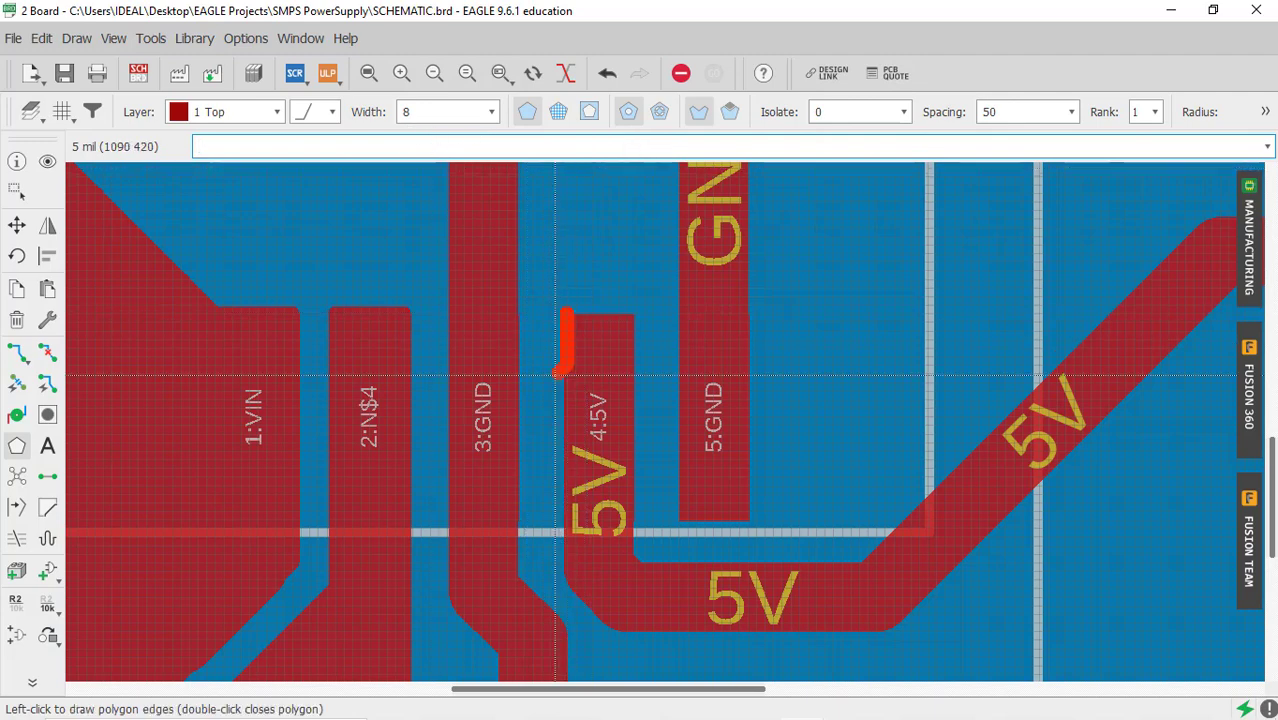
left_click(609, 631)
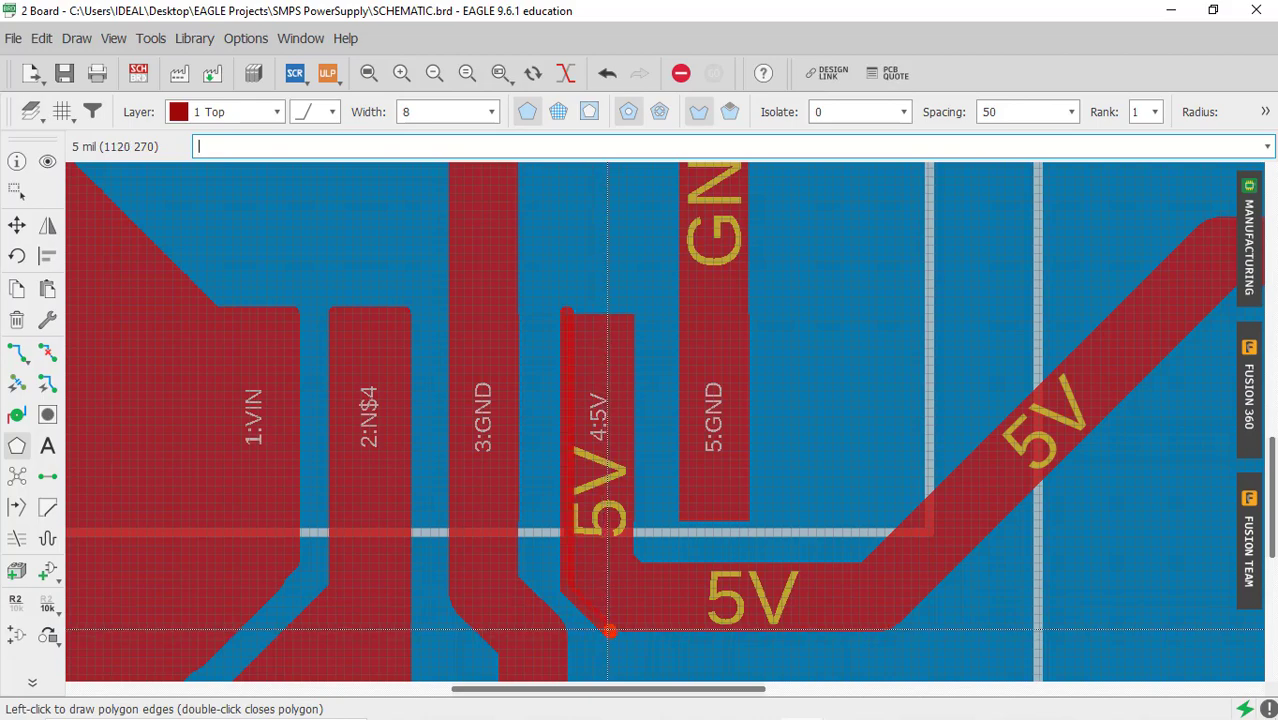
Run the 5V outline along the trace's lower edge, diagonally up into L1's outline and straight across below the VOUT pad.
scroll(685, 514, "down", 3)
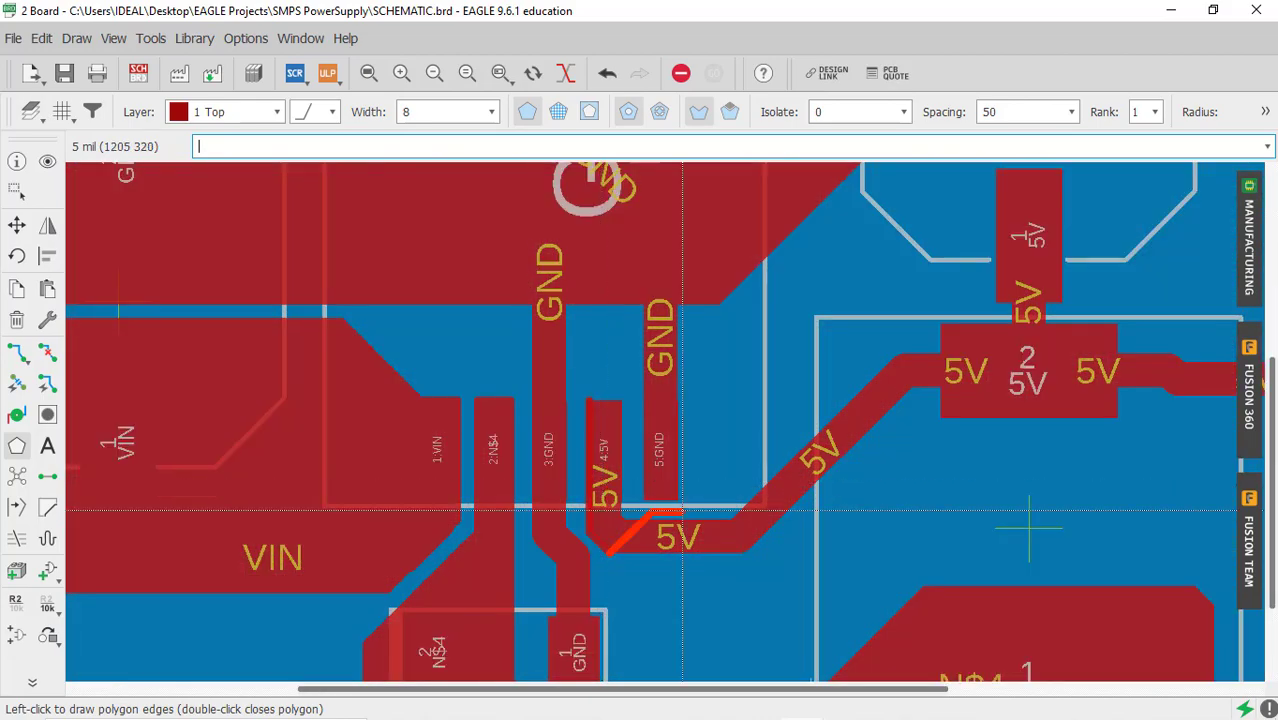
scroll(815, 555, "down", 2)
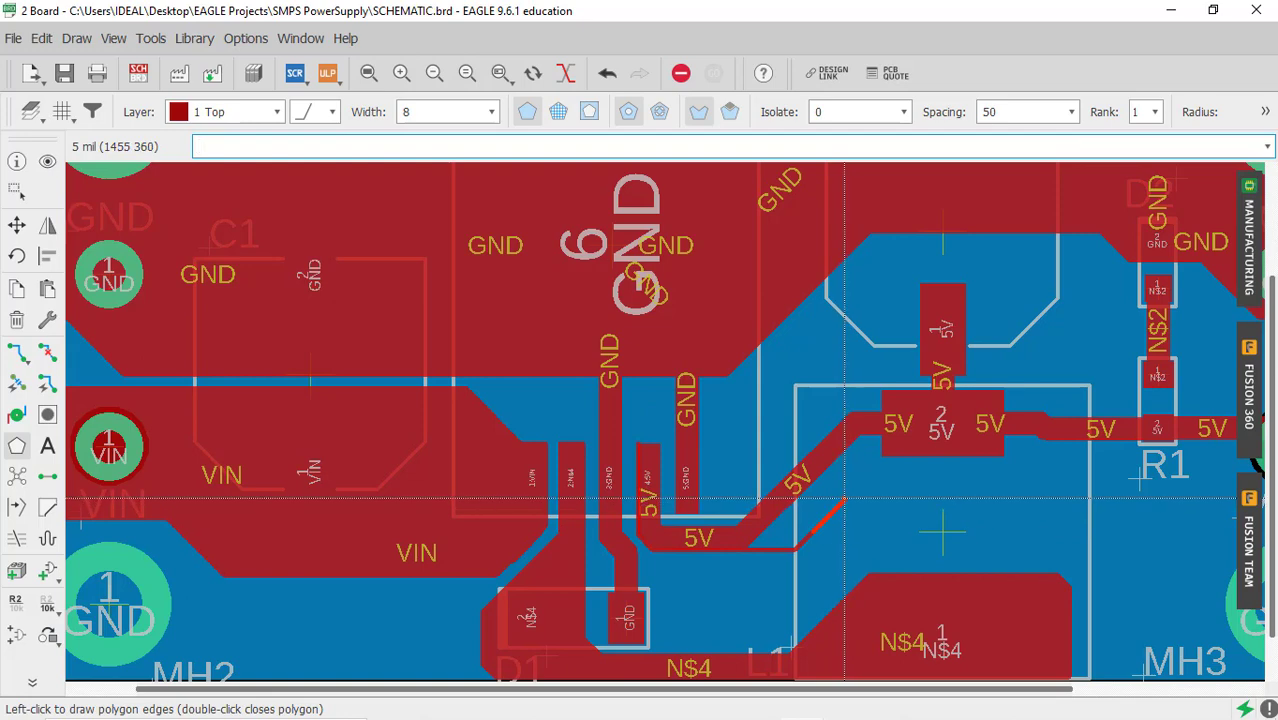
scroll(845, 497, "down", 2)
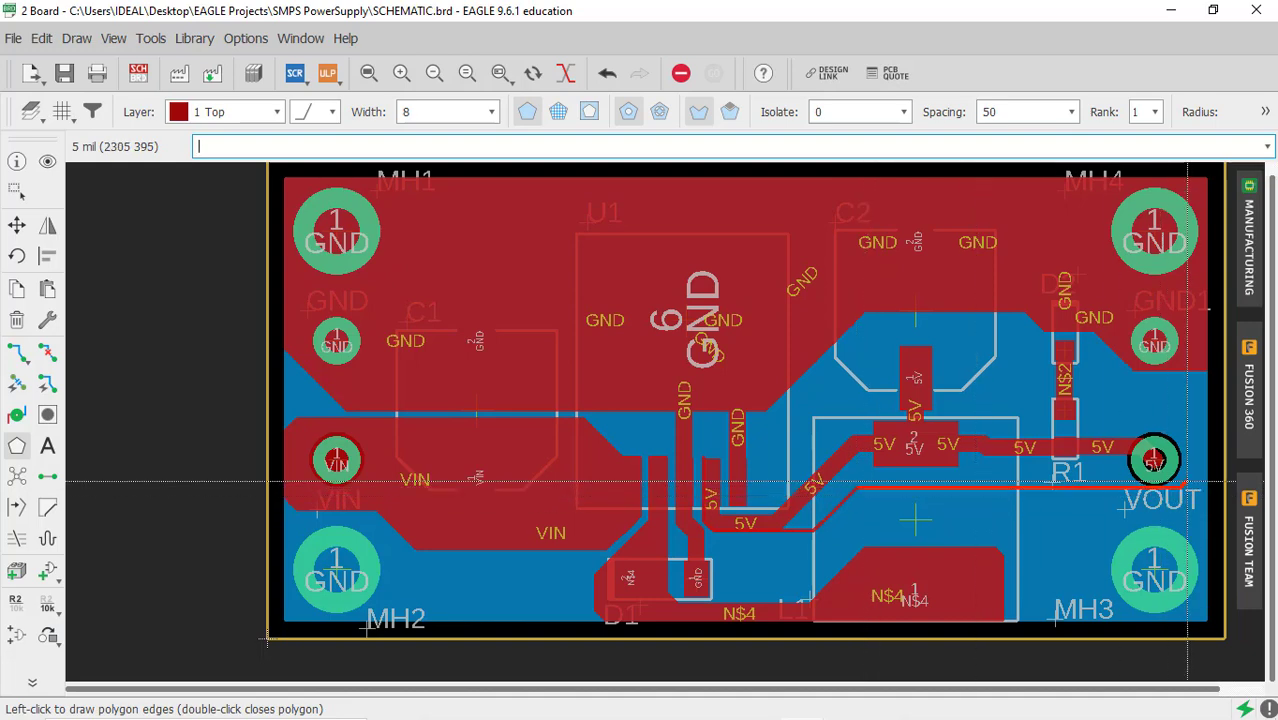
Carry the 5V outline around the board-edge side of the VOUT pad and back above it to R1's 5V pad.
scroll(1188, 485, "up", 1)
scroll(1188, 485, "up", 1)
scroll(1190, 487, "down", 3)
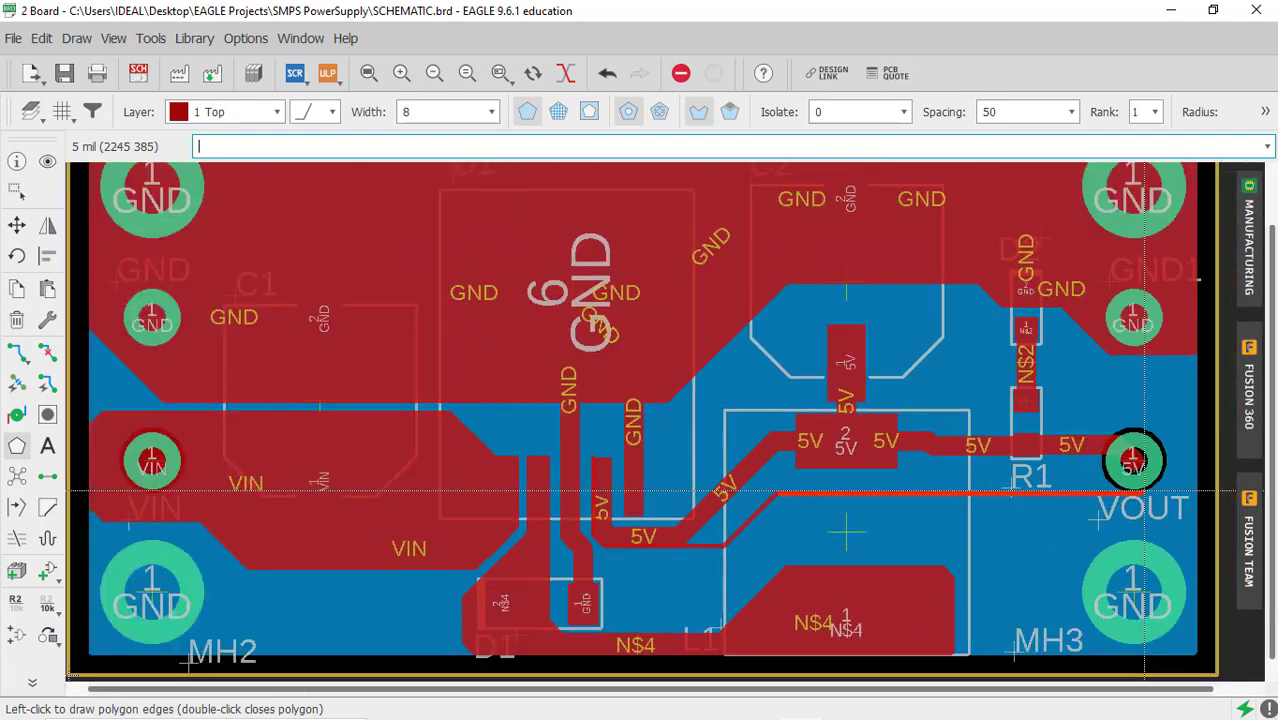
scroll(1188, 487, "up", 2)
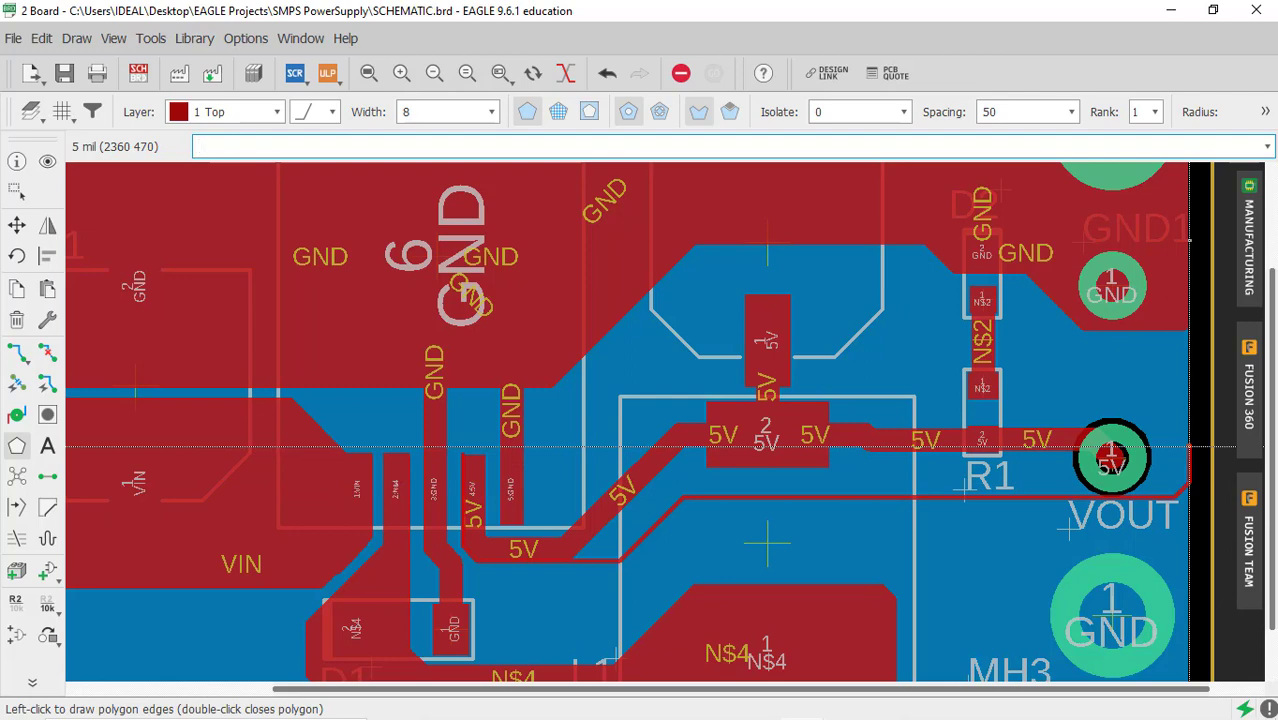
left_click(1190, 451)
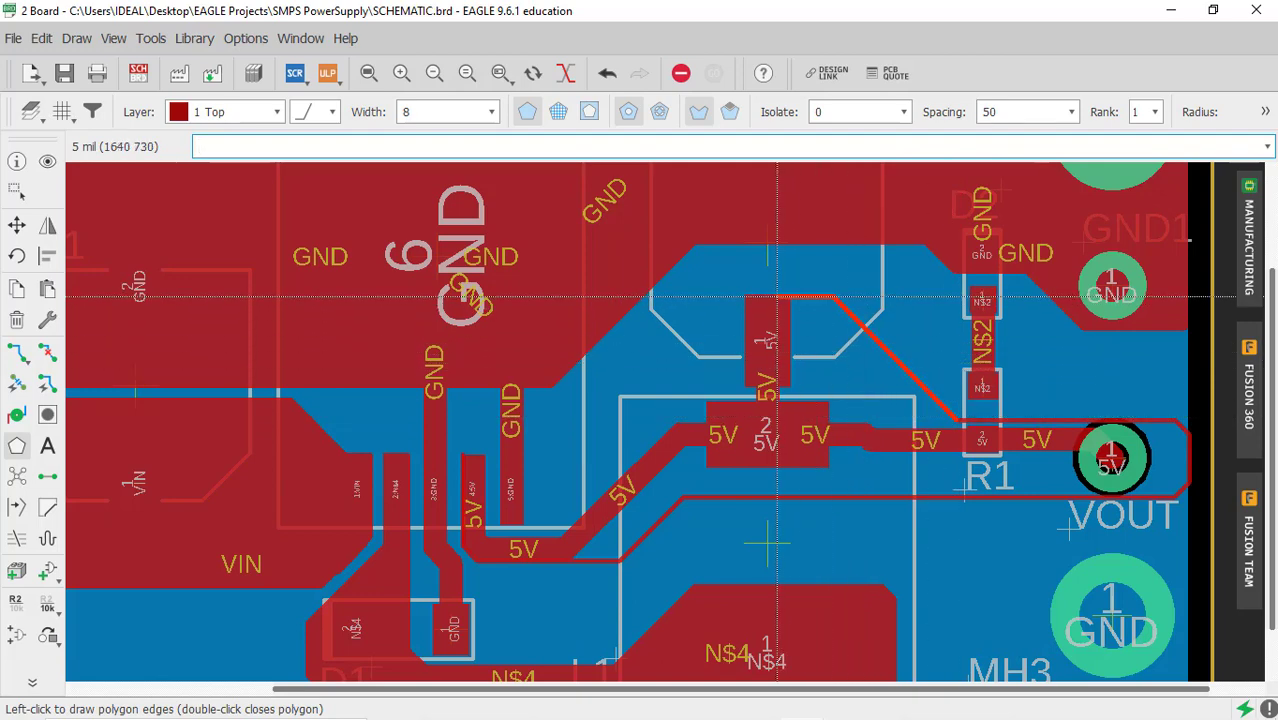
Carry the 5V outline across the end of C2's 5V pad, diagonally toward U1 and straight down to the 5V trace at (1415 465).
scroll(777, 296, "up", 1)
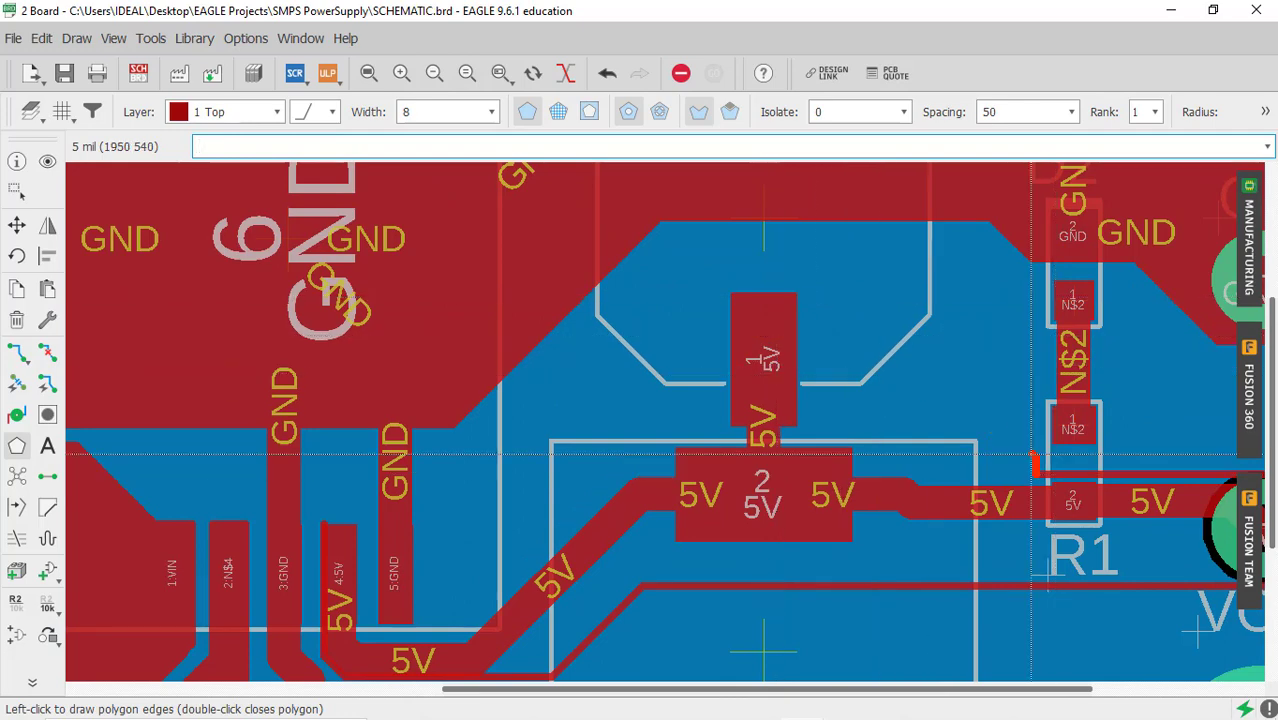
left_click(741, 292)
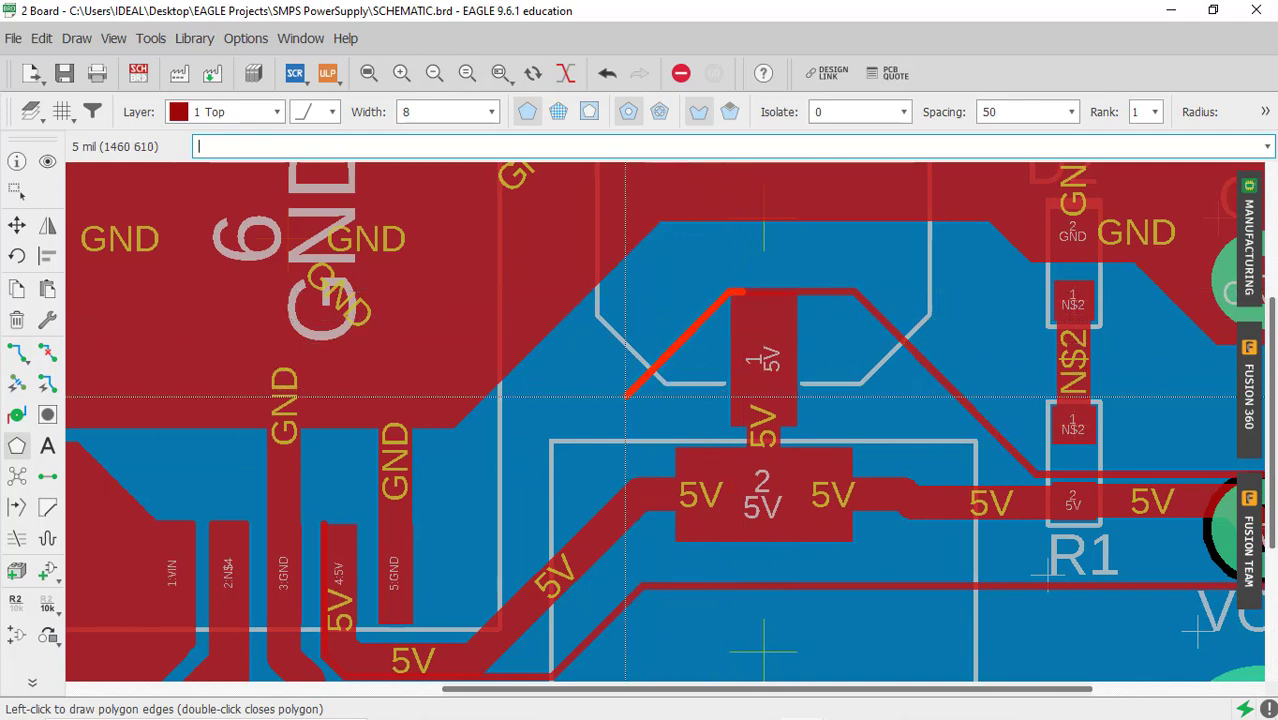
scroll(604, 400, "down", 1)
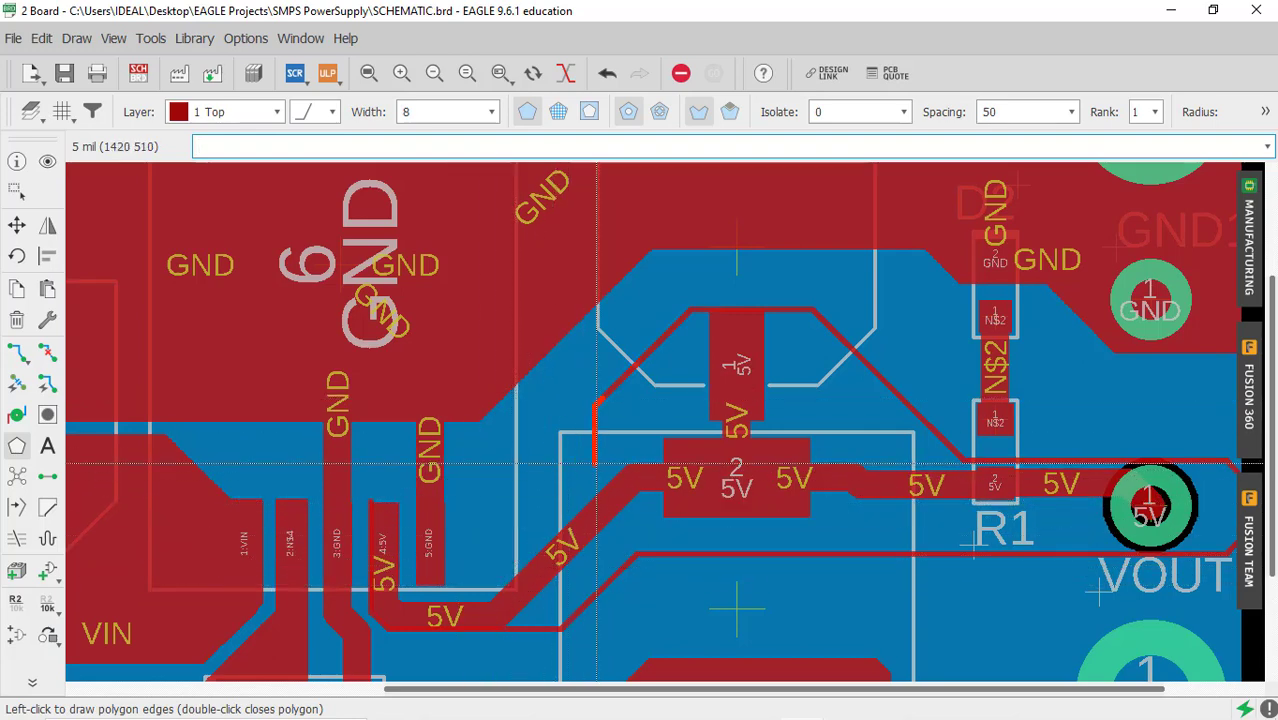
scroll(590, 467, "up", 2)
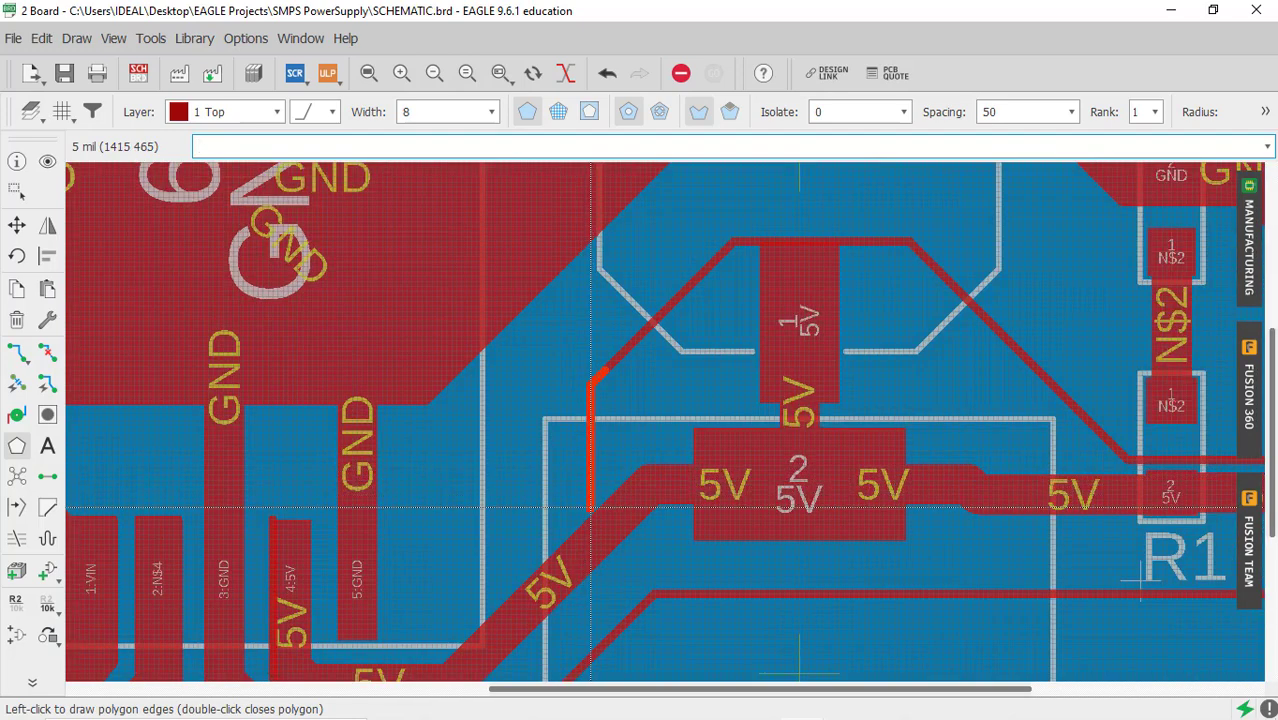
left_click(590, 508)
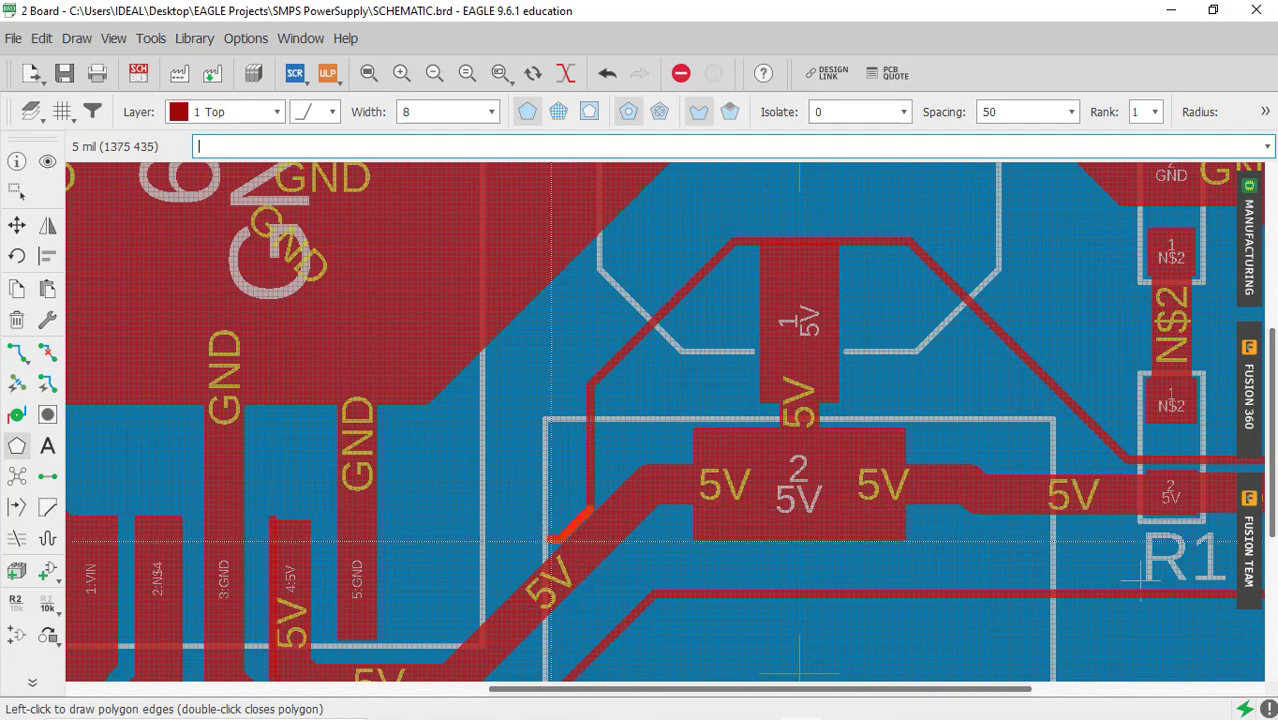
Run the 5V outline along the upper edge of the diagonal and horizontal trace back to U1's 5V pin.
scroll(430, 635, "down", 2)
scroll(428, 616, "up", 3)
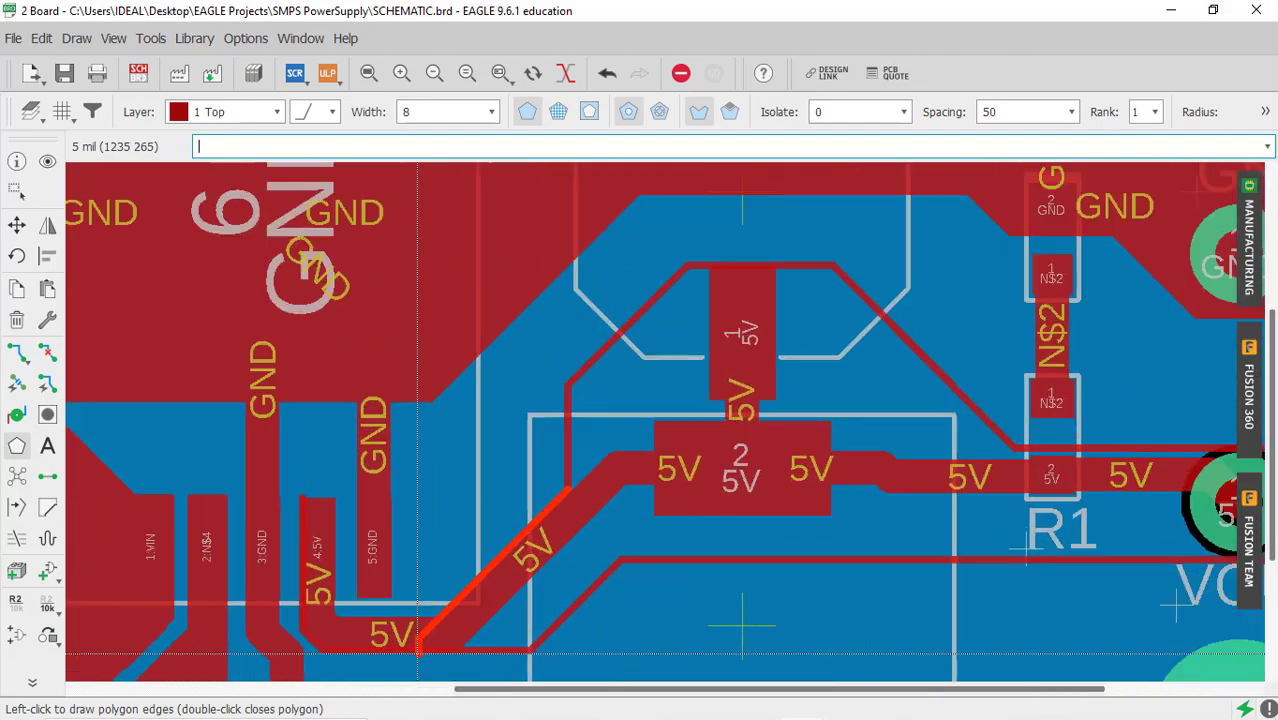
left_click(463, 586)
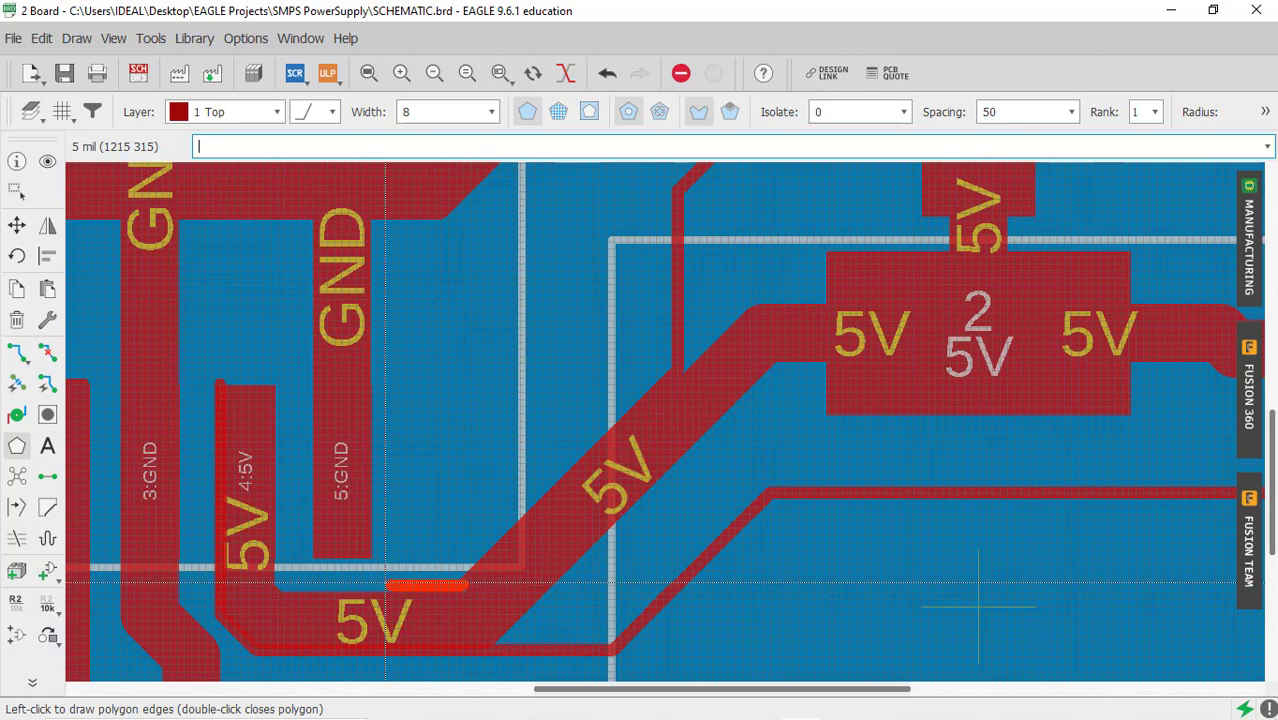
left_click(280, 577)
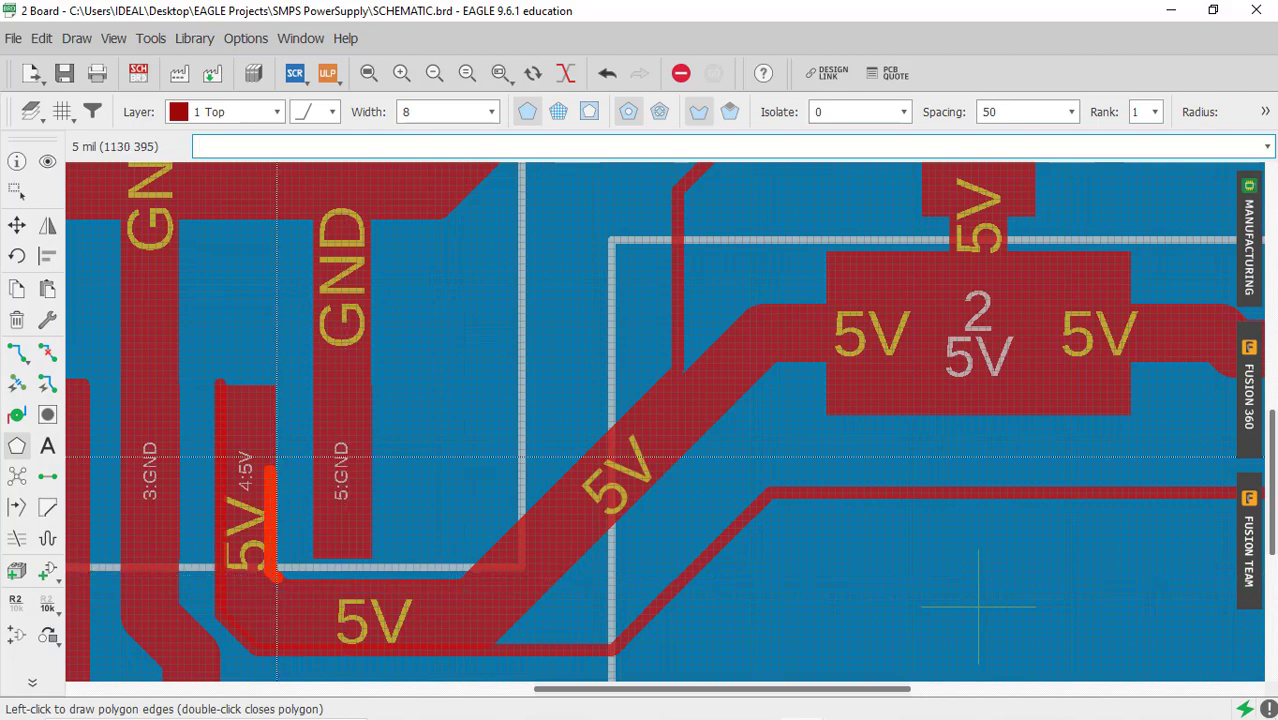
Follow the pin's remaining side up, close the polygon at its starting point (1095 455) and assign it to signal 5V.
scroll(285, 385, "up", 4)
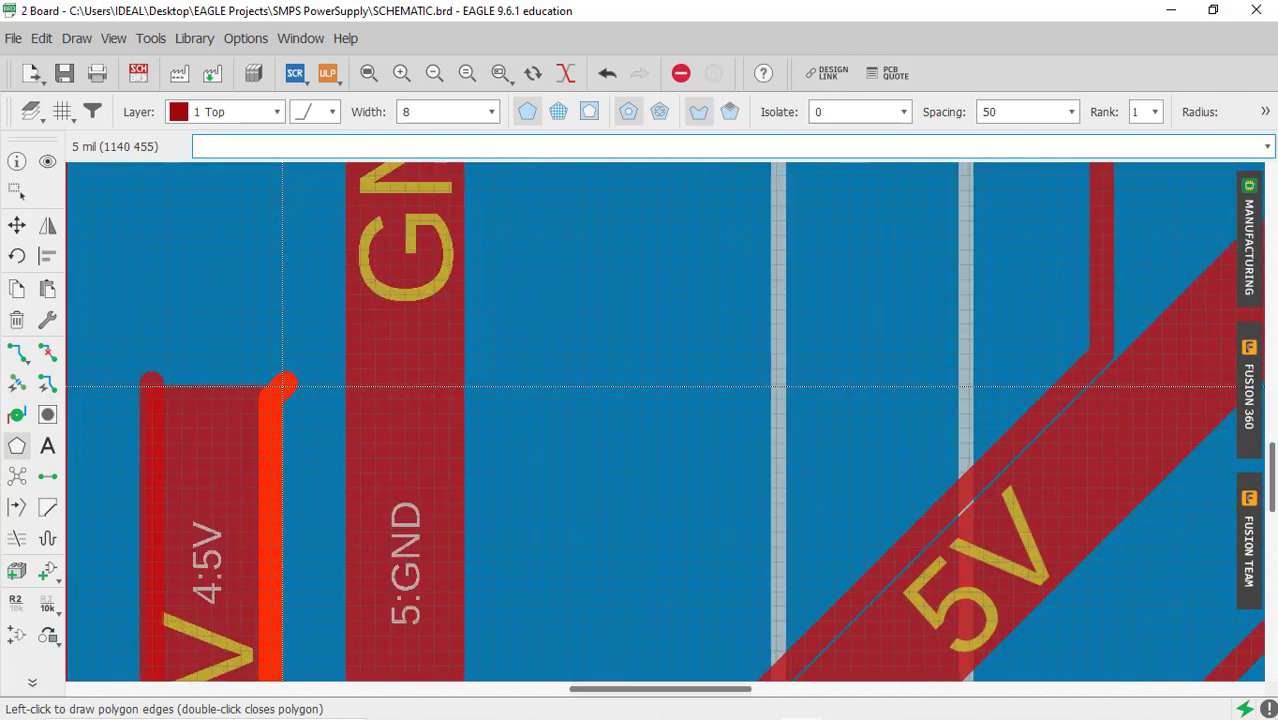
left_click(270, 384)
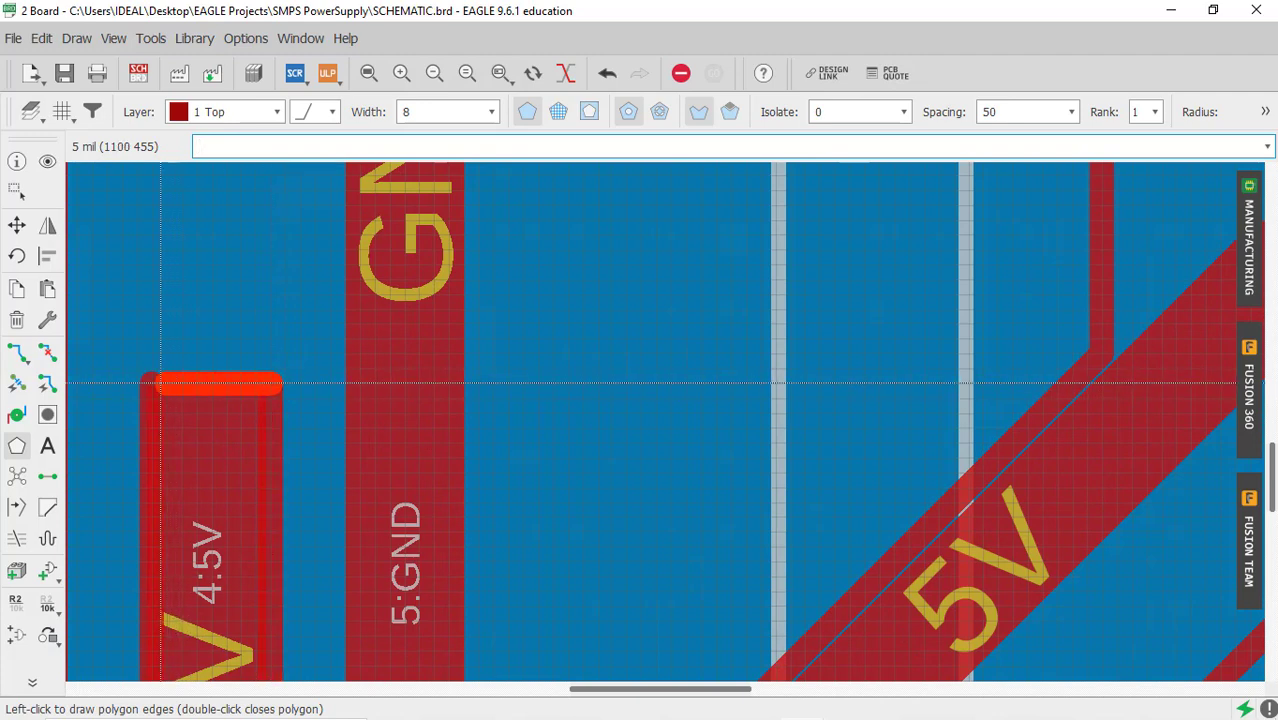
double_click(154, 384)
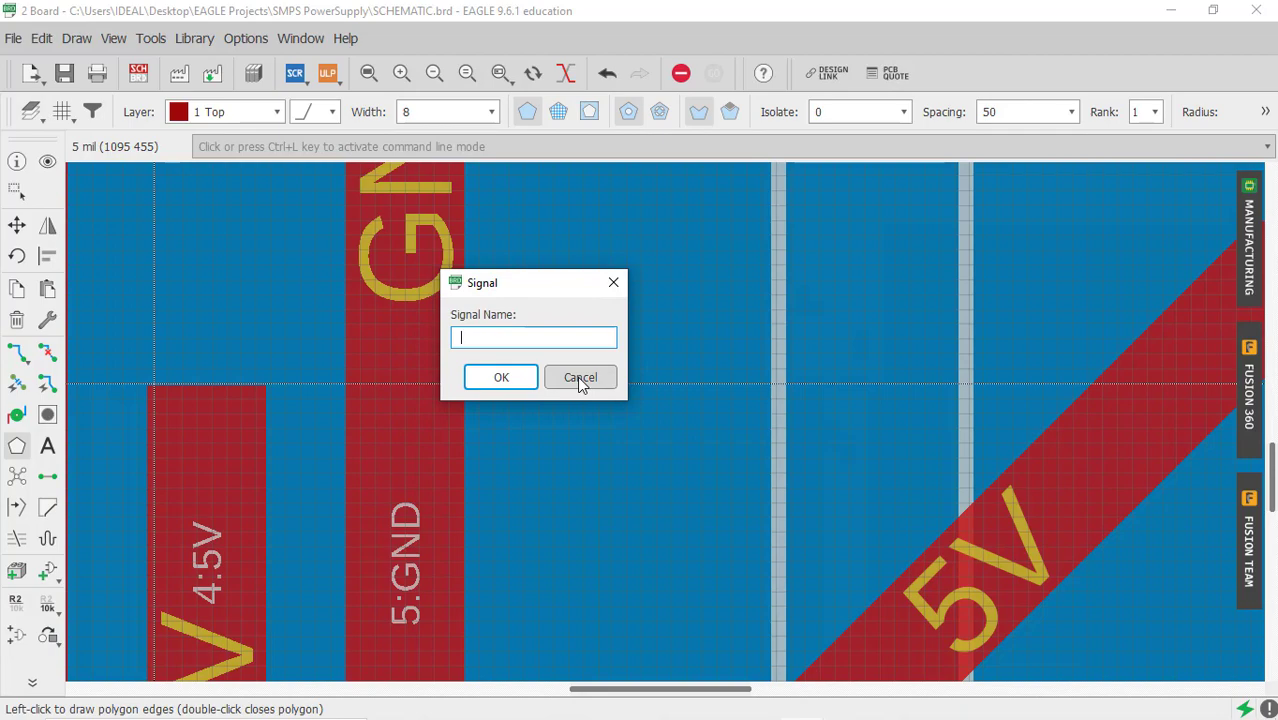
type("5V")
left_click(501, 377)
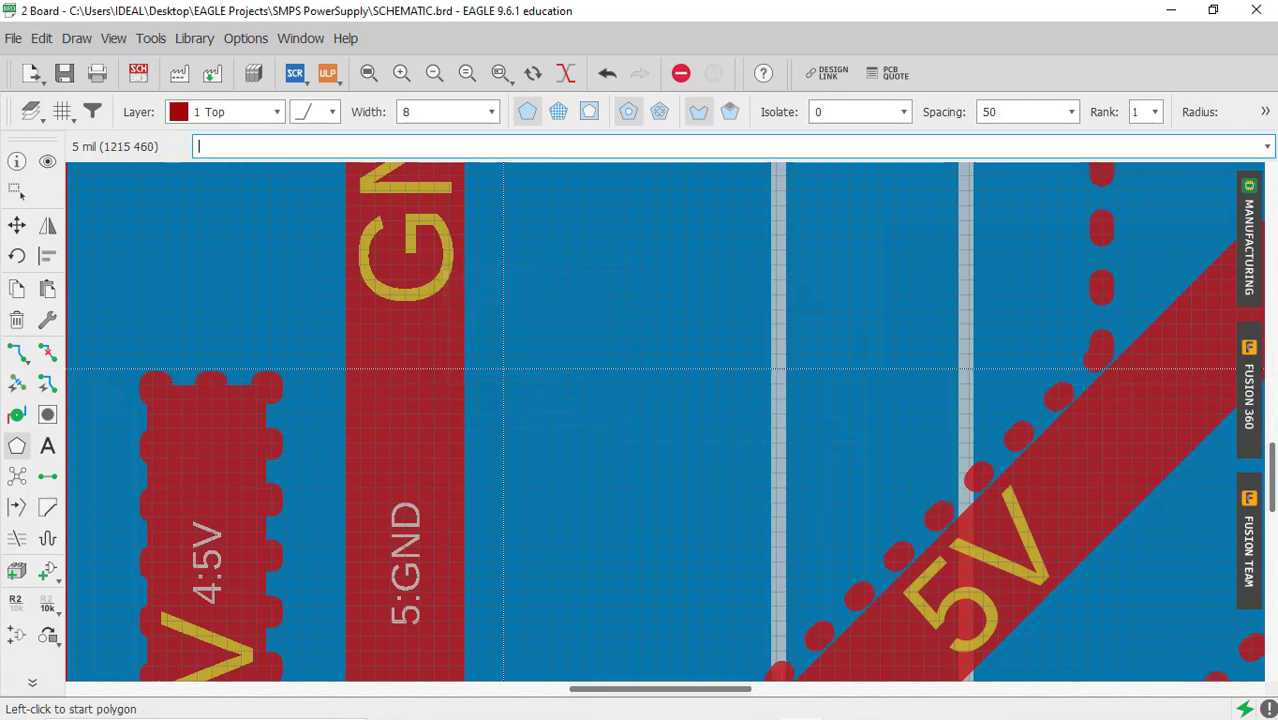
Run Ratsnest to fill the top-layer 5V polygon with copper.
scroll(792, 478, "down", 5)
scroll(600, 432, "down", 5)
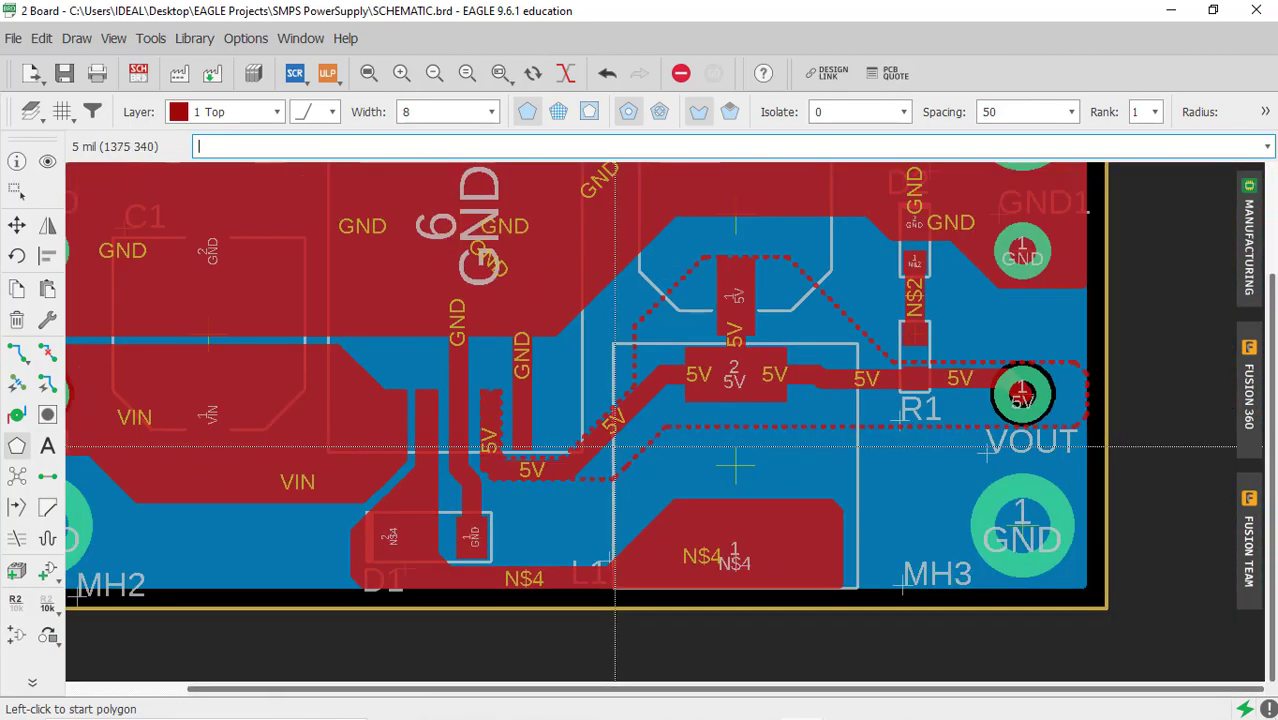
left_click(14, 477)
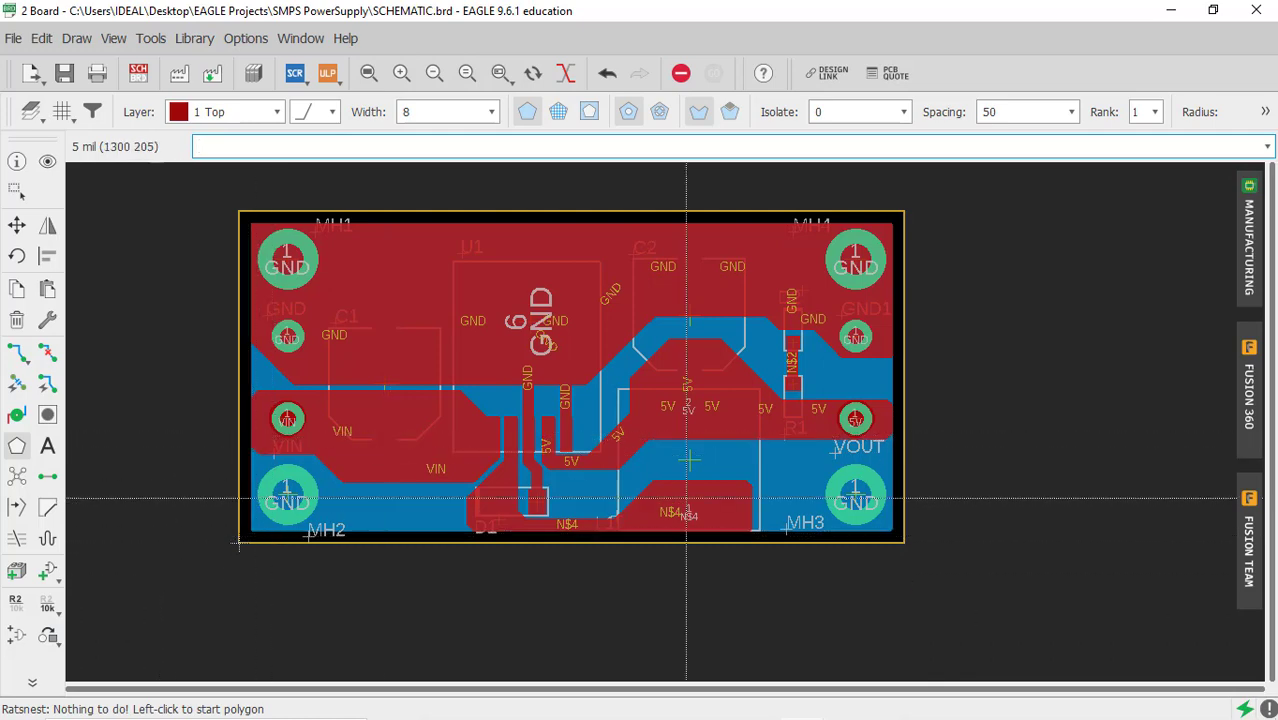
scroll(656, 384, "up", 2)
scroll(656, 384, "up", 1)
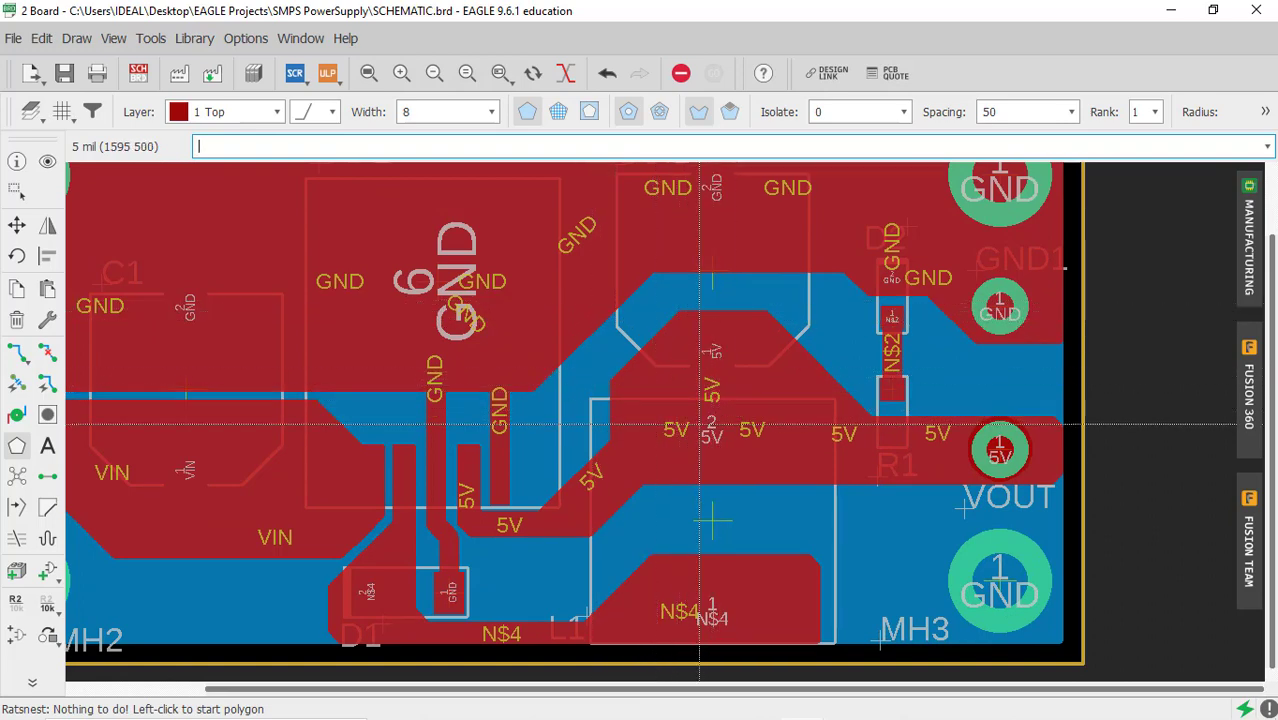
Move the 5V polygon's vertical edge to (1465 585) and shift its upper corner close to C2's 5V pad, away from the GND pour.
left_click(16, 228)
scroll(545, 383, "up", 3)
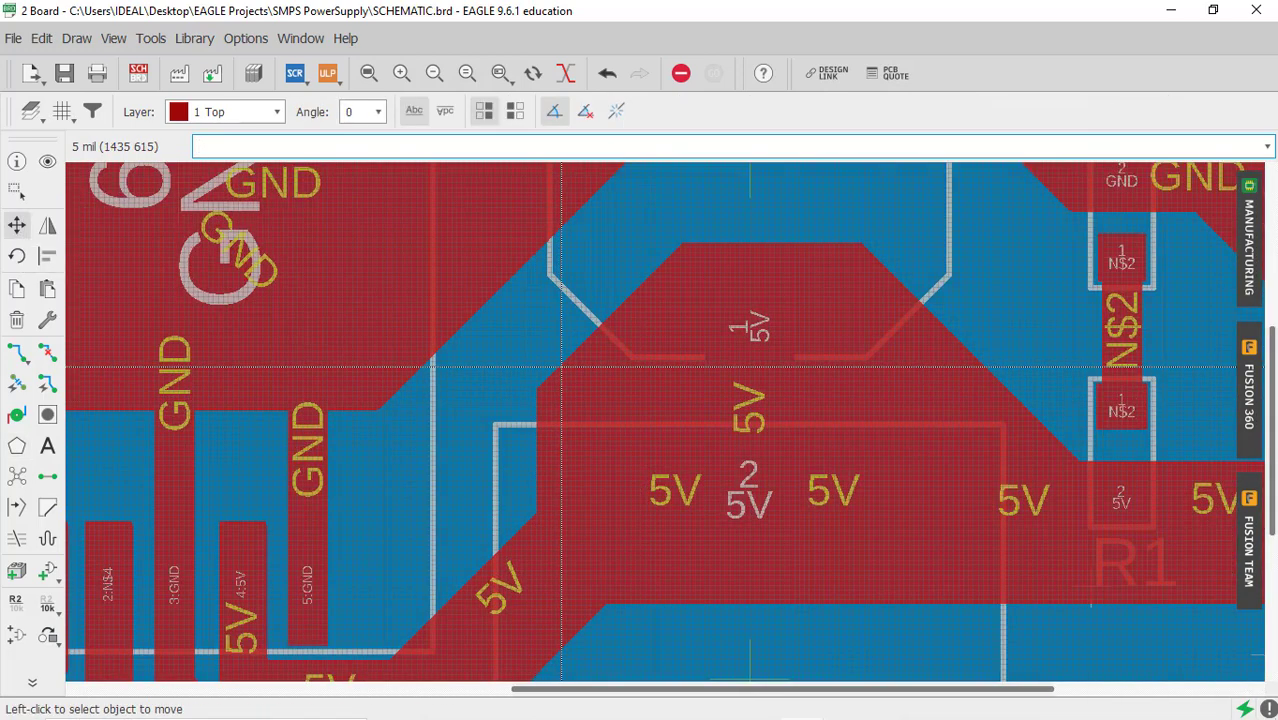
left_click(562, 367)
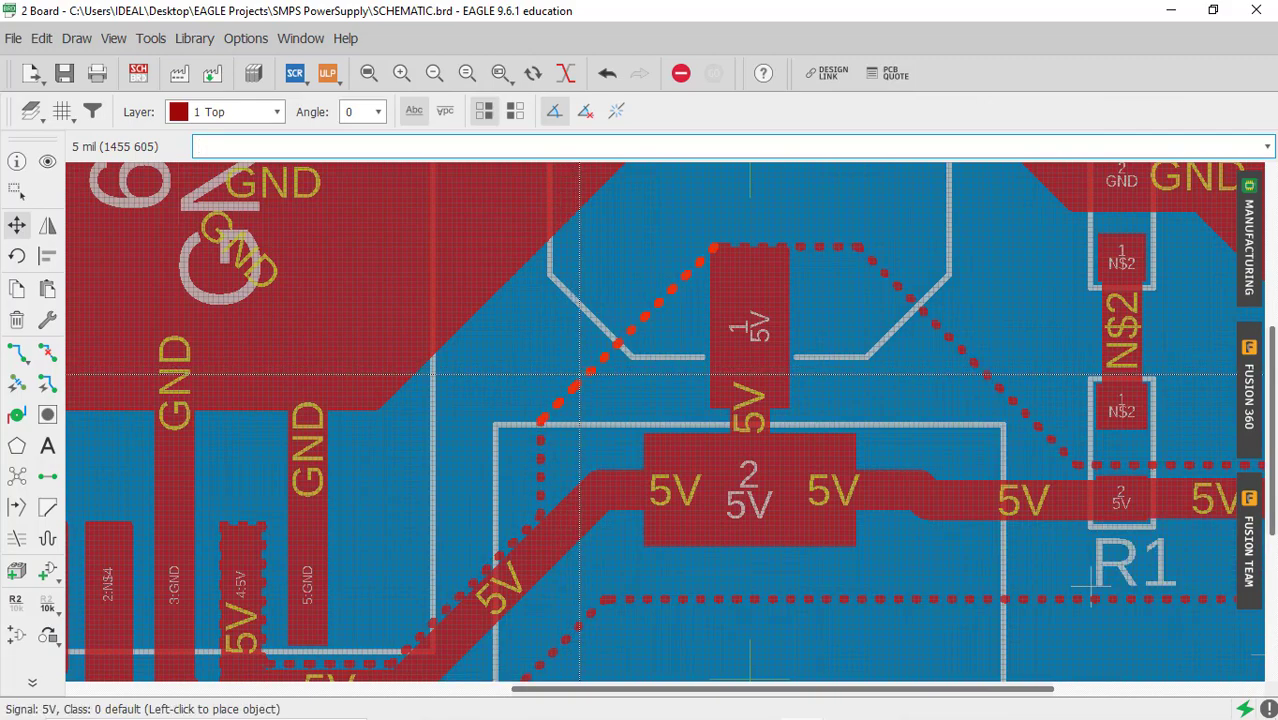
left_click(544, 375)
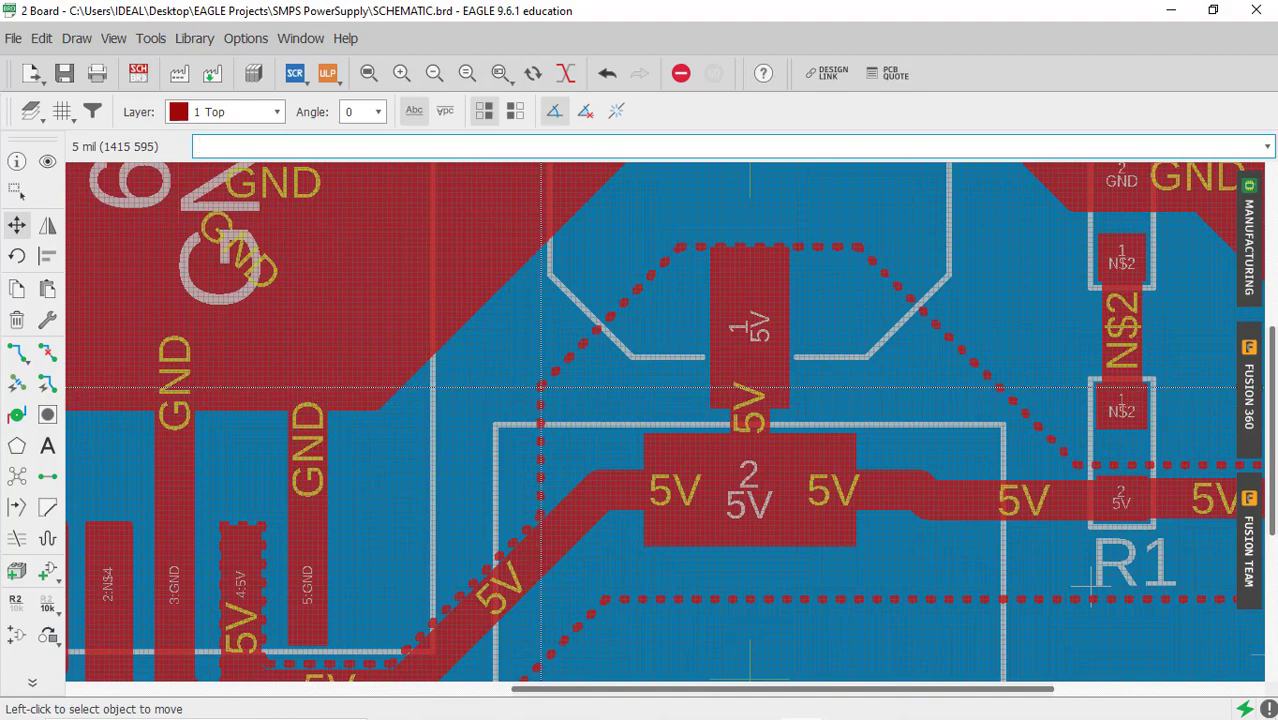
left_click(541, 387)
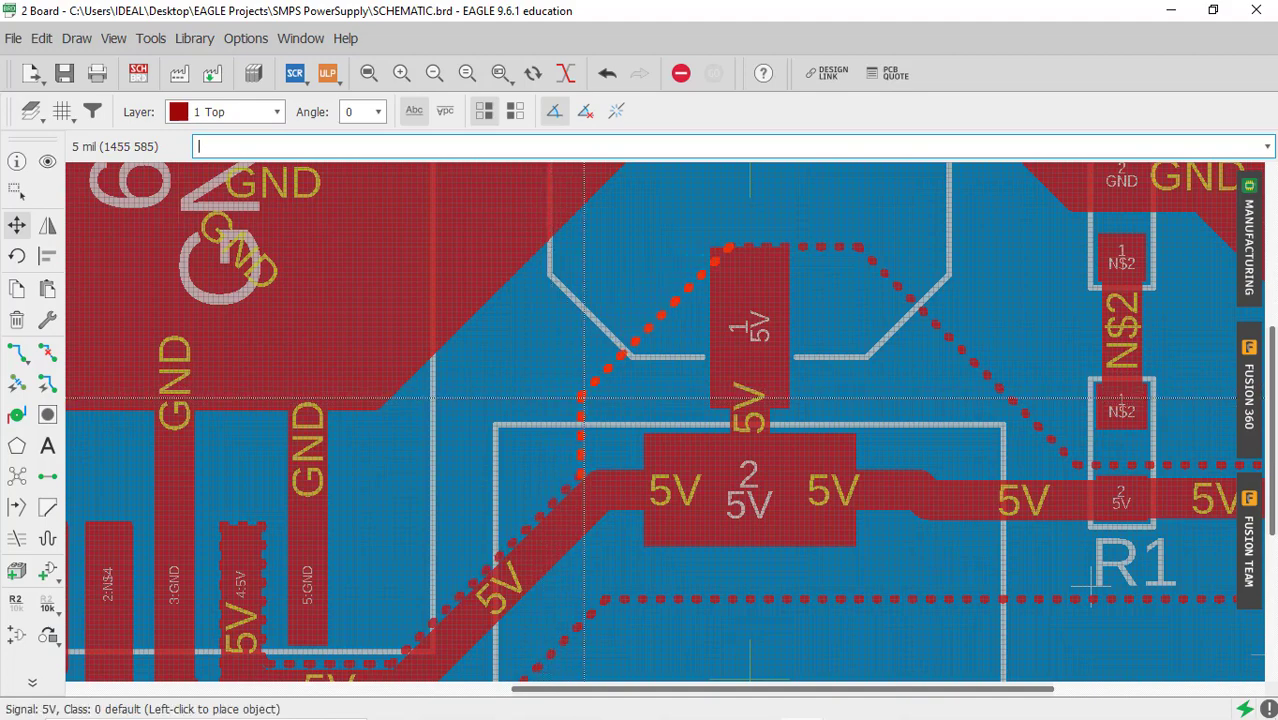
left_click(592, 398)
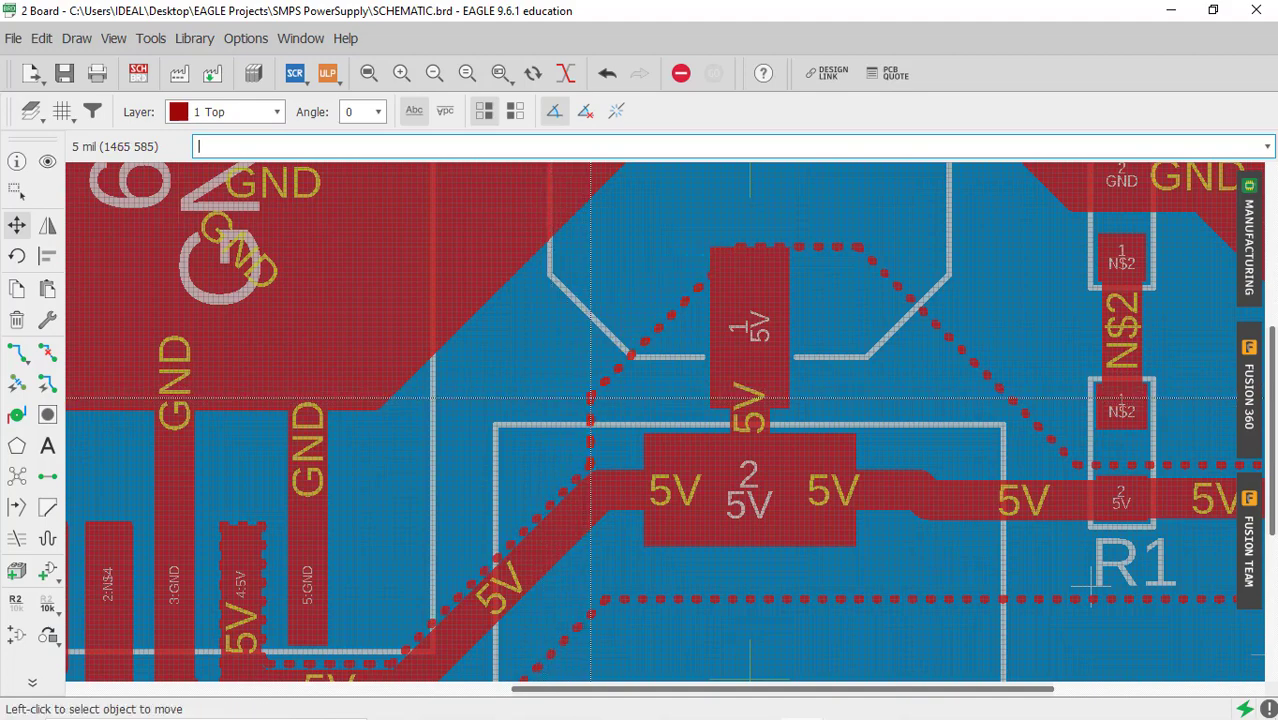
left_click(703, 264)
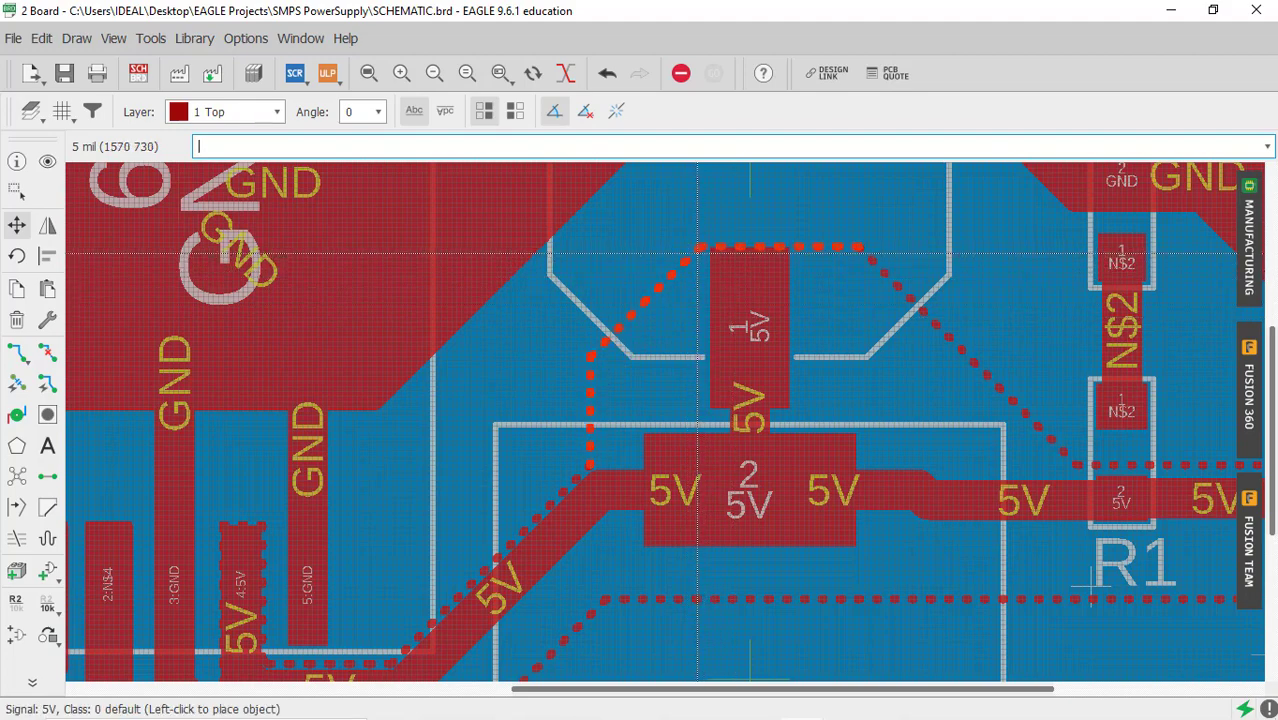
left_click(704, 255)
Run Ratsnest to refill the reshaped 5V polygon and save the board.
scroll(707, 290, "down", 6)
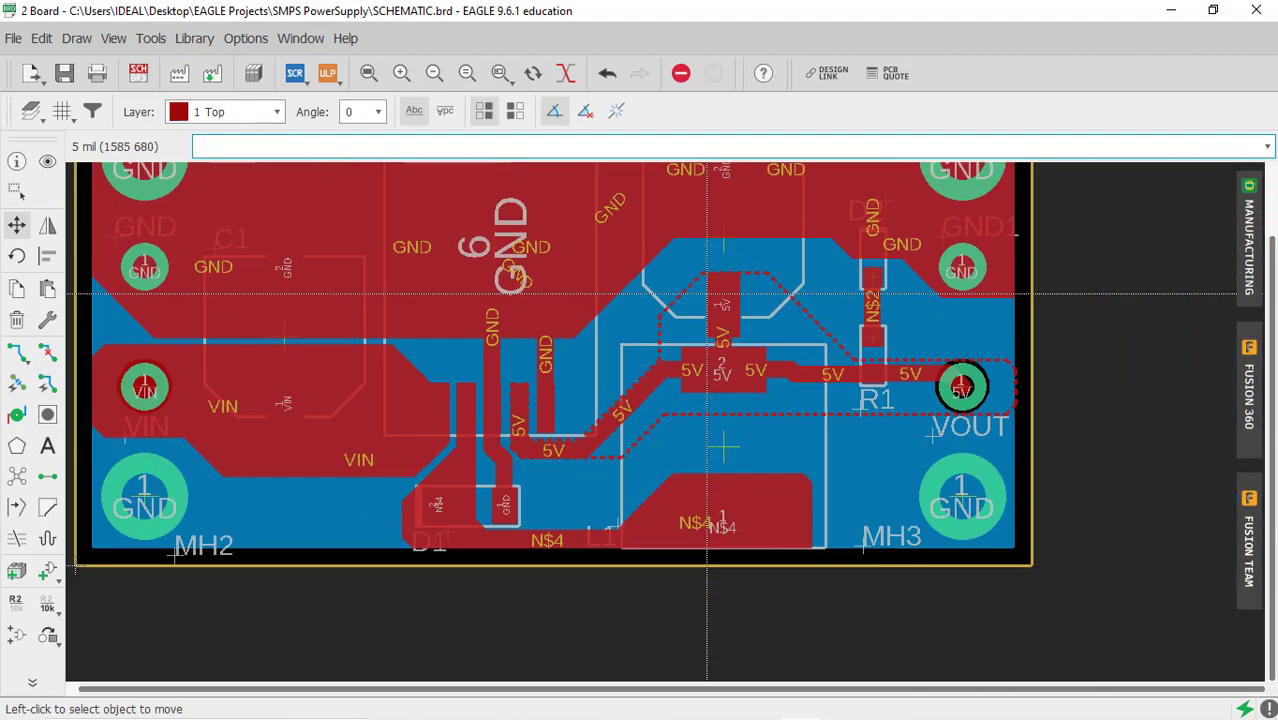
left_click(17, 476)
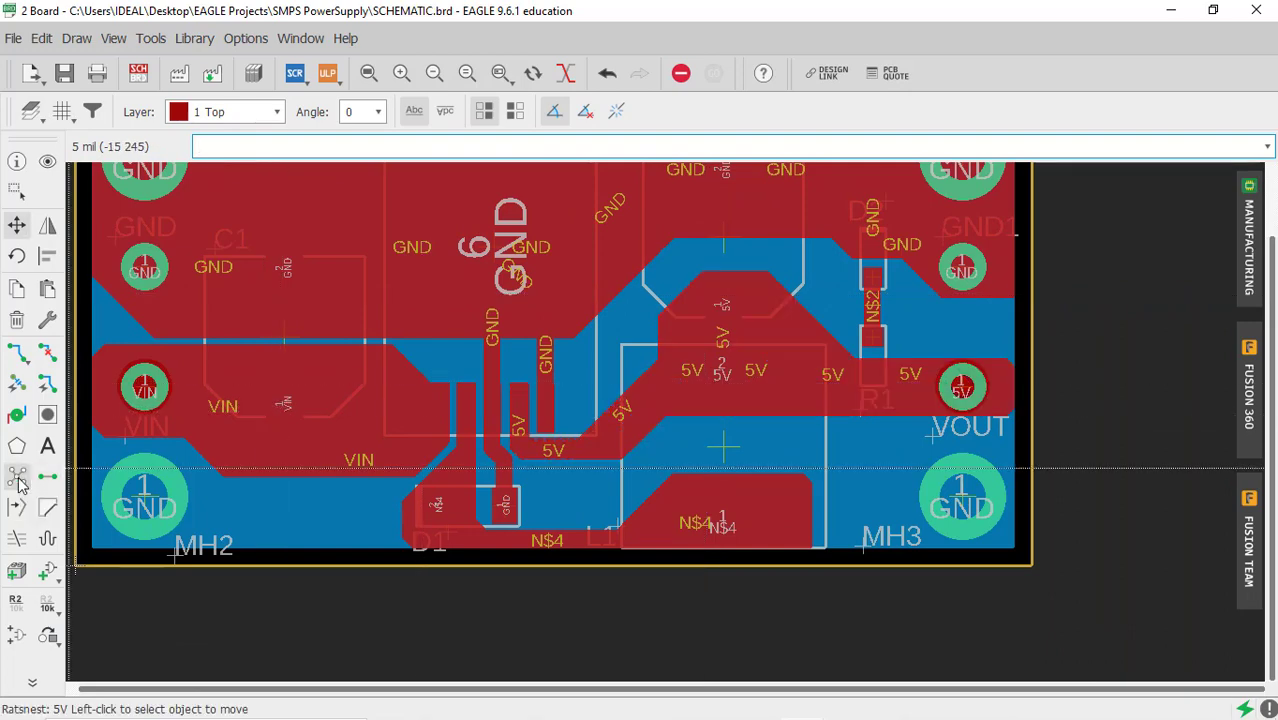
scroll(775, 625, "down", 3)
scroll(780, 628, "up", 1)
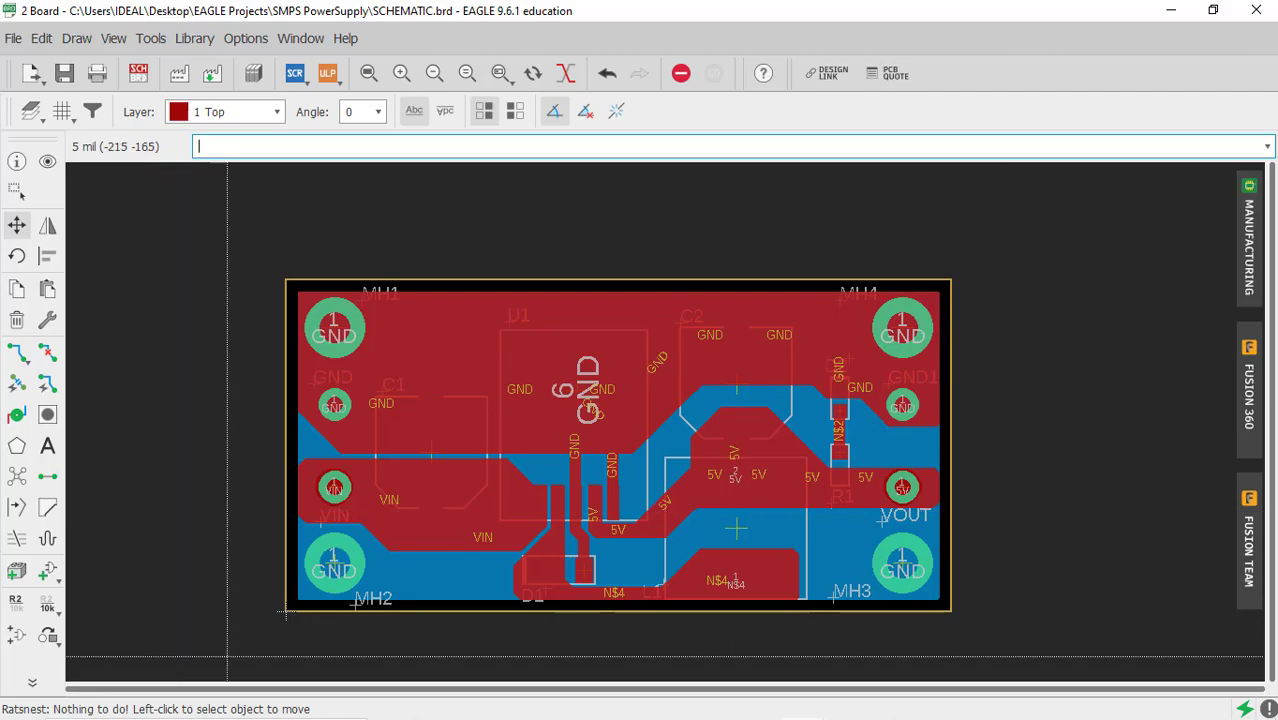
left_click(64, 74)
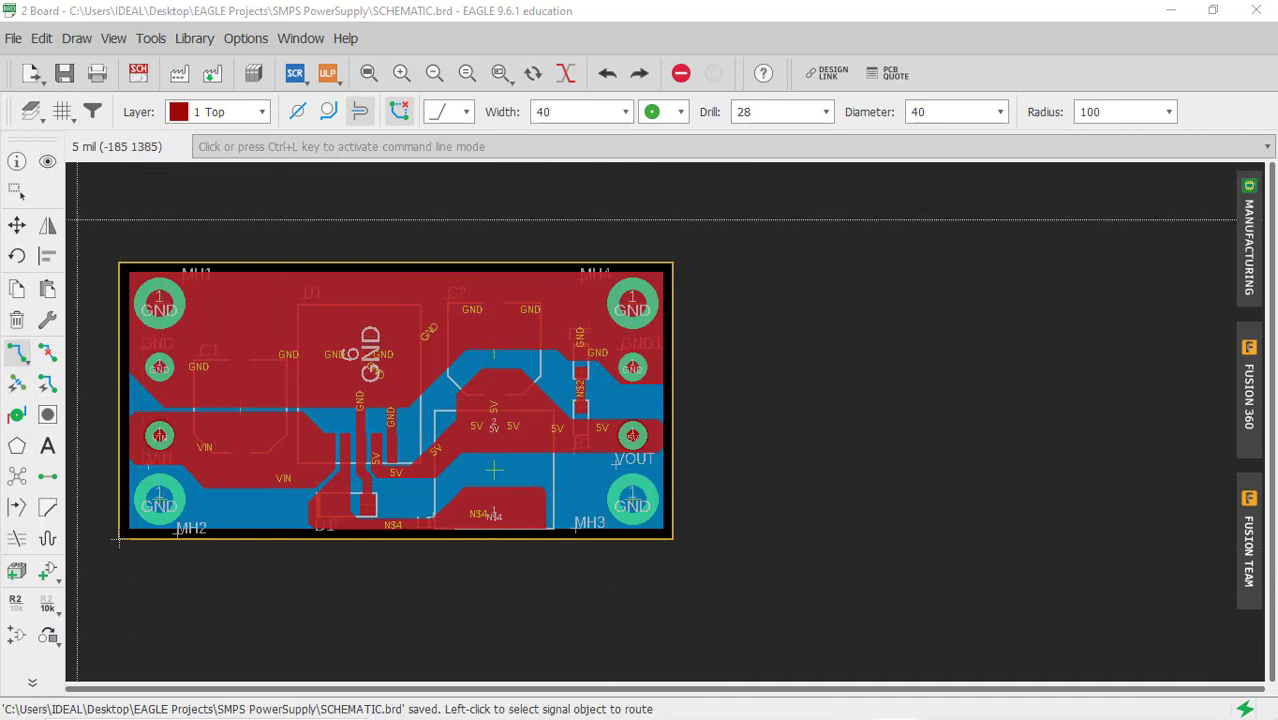
Inspect the board by hiding the Top, Bottom, tPlace and tNames layers one after another in the visible layer settings.
left_click(33, 111)
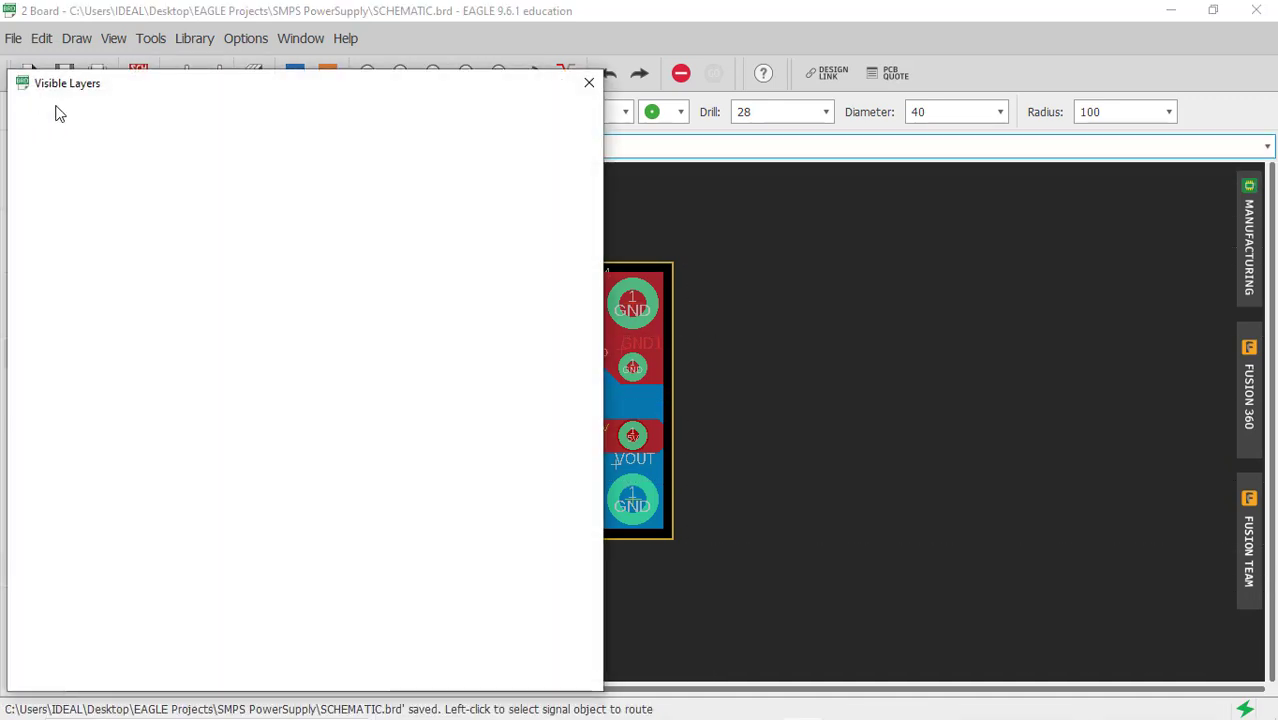
left_click_drag(78, 98, 772, 104)
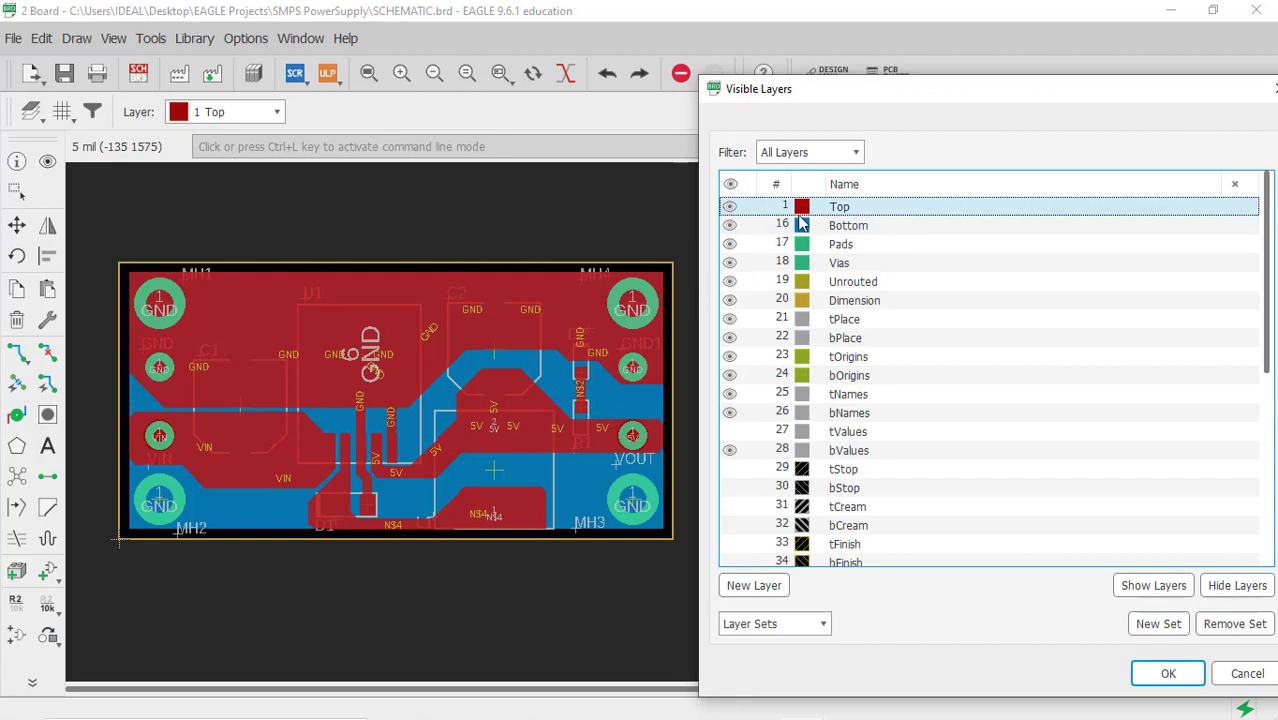
left_click(729, 209)
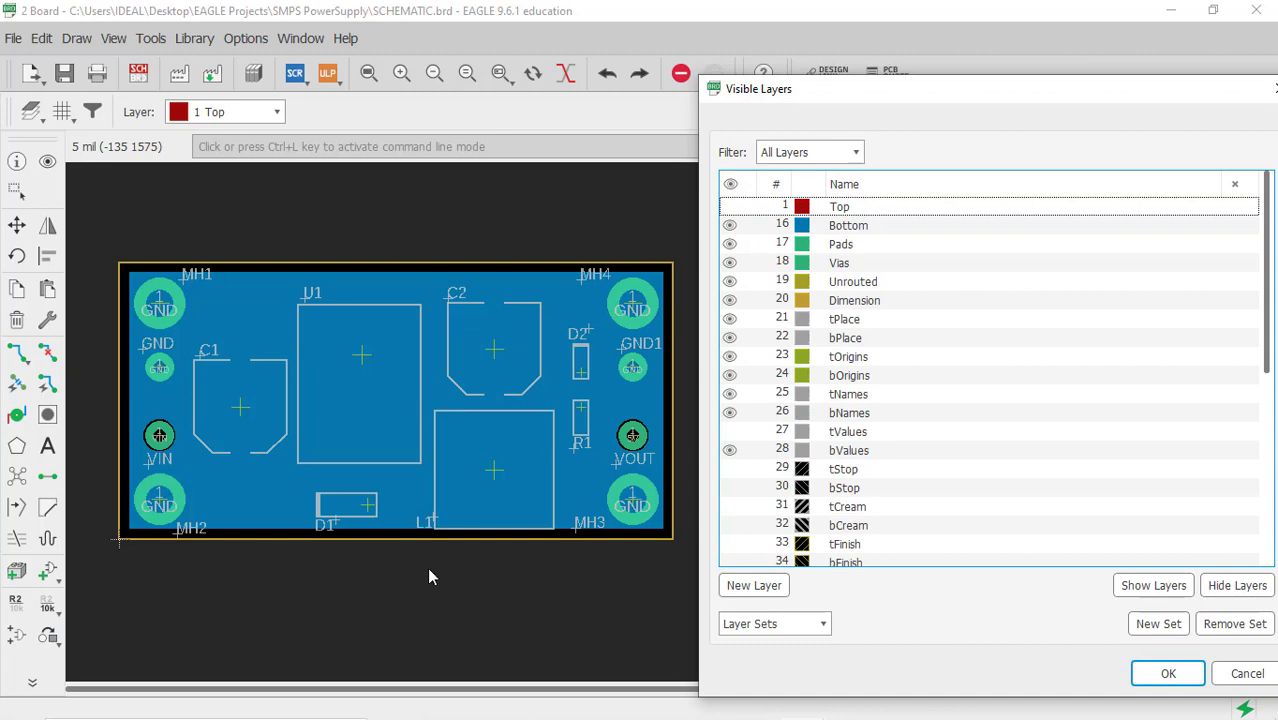
left_click(729, 226)
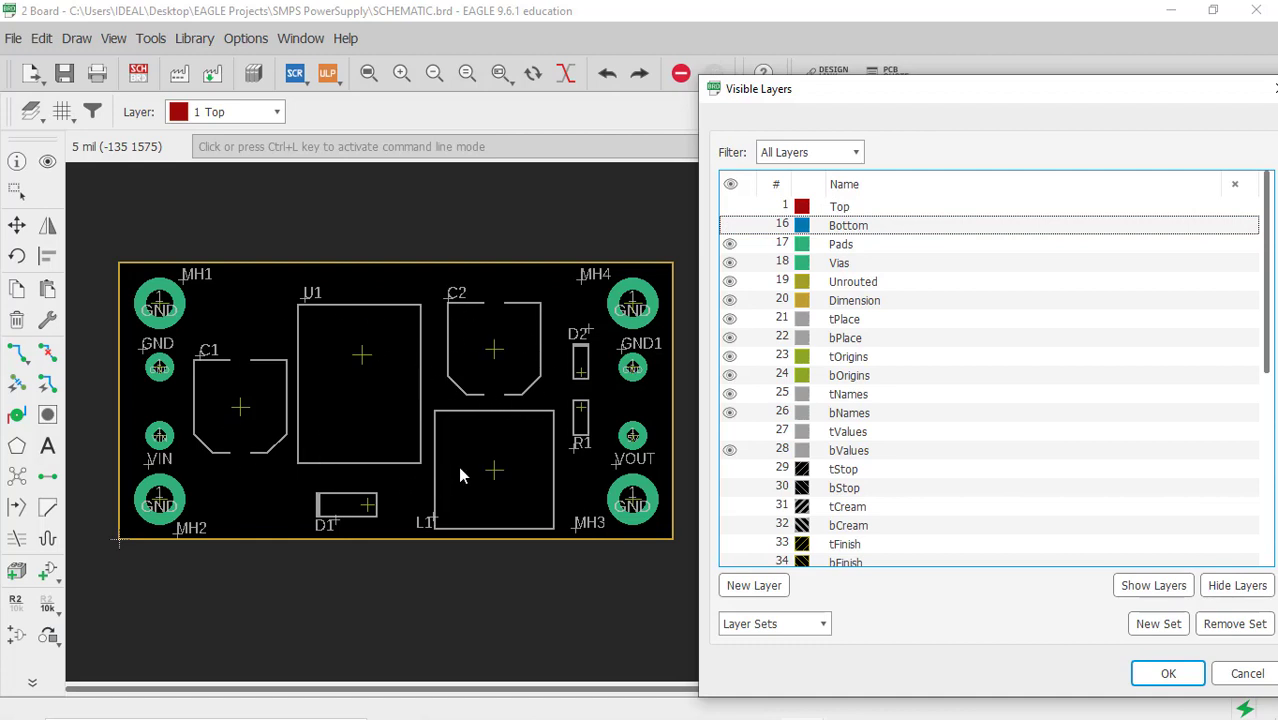
left_click(730, 320)
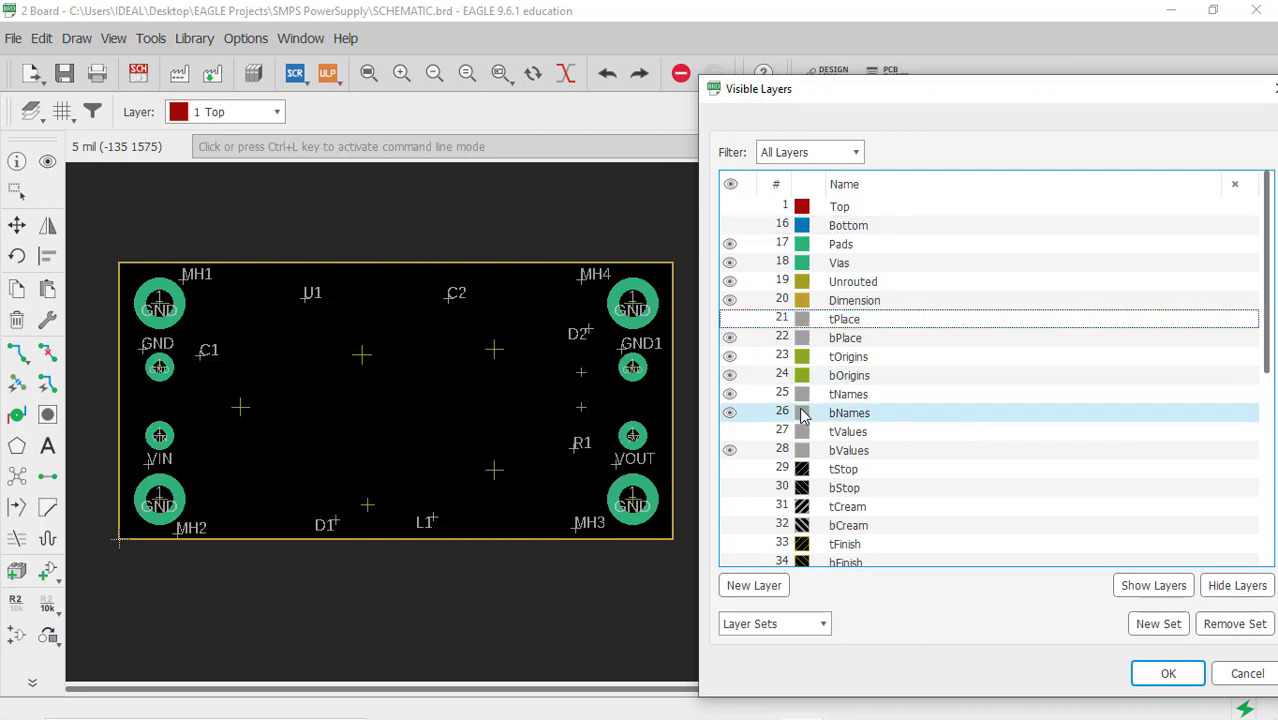
left_click(730, 395)
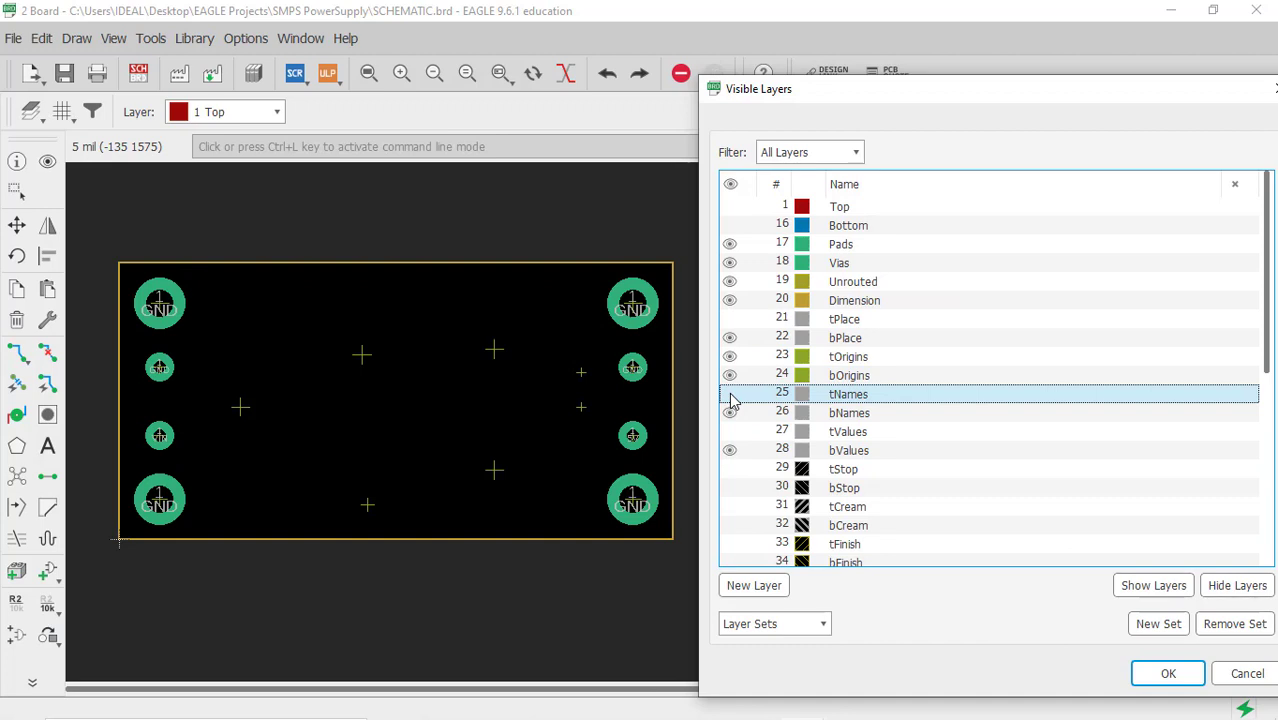
Show tNames, tPlace, Bottom and Top again, and briefly hide Bottom to examine the top copper alone.
left_click(730, 396)
left_click(730, 319)
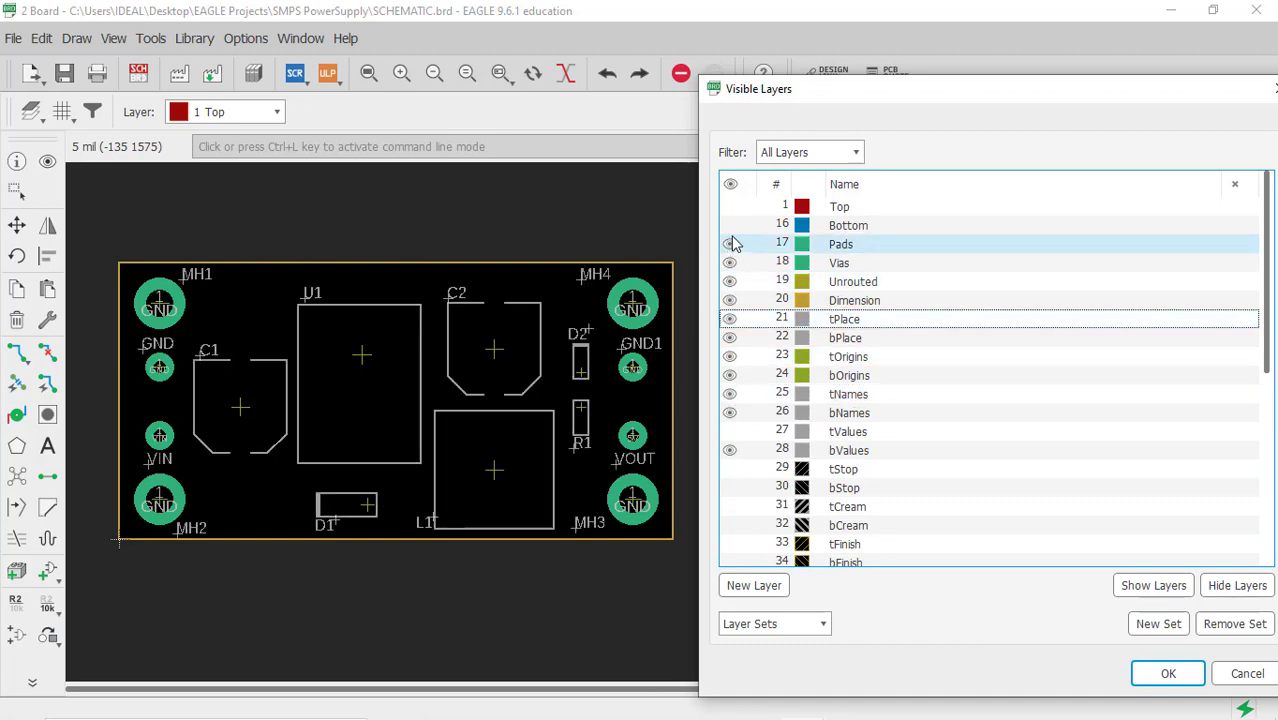
left_click(731, 226)
left_click(730, 207)
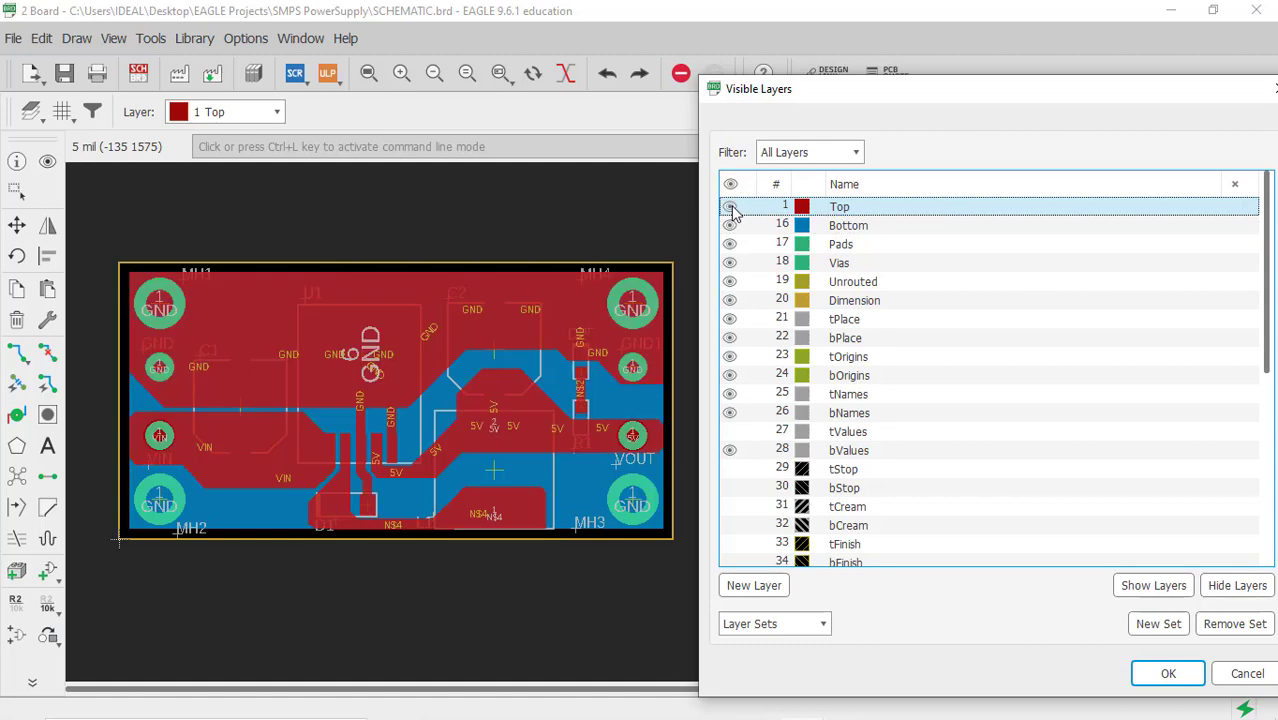
left_click(730, 226)
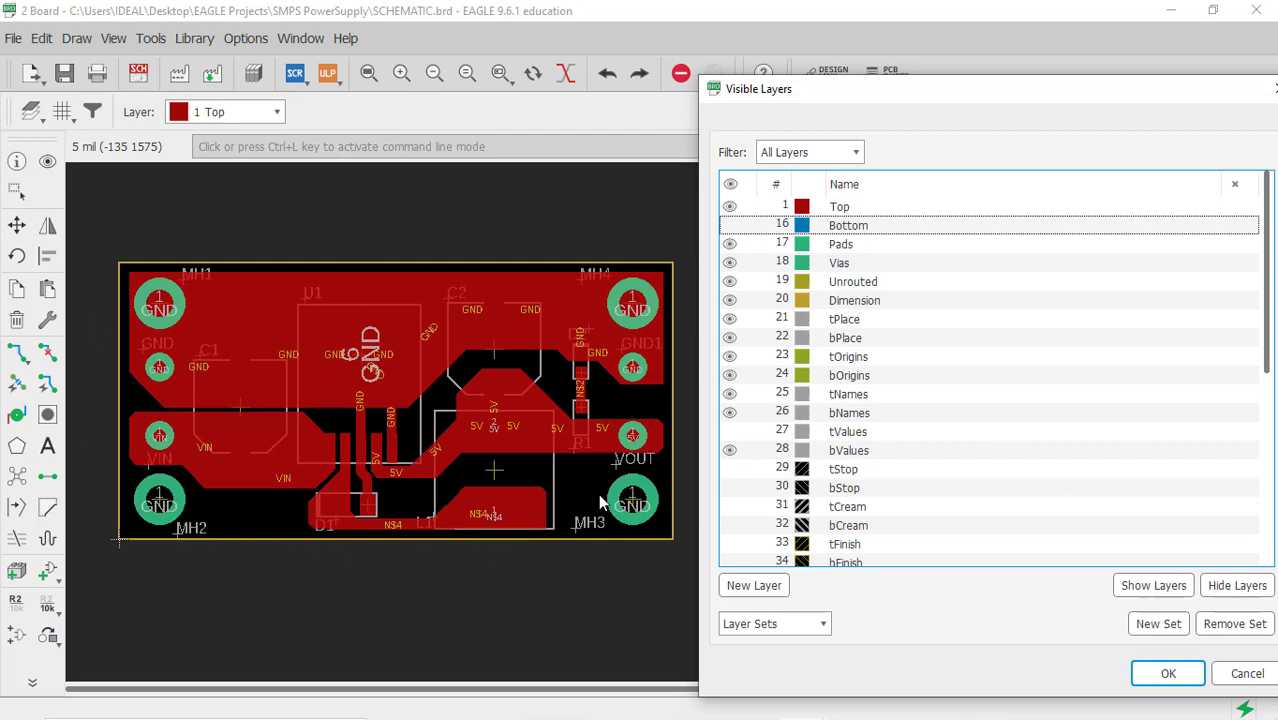
left_click(729, 226)
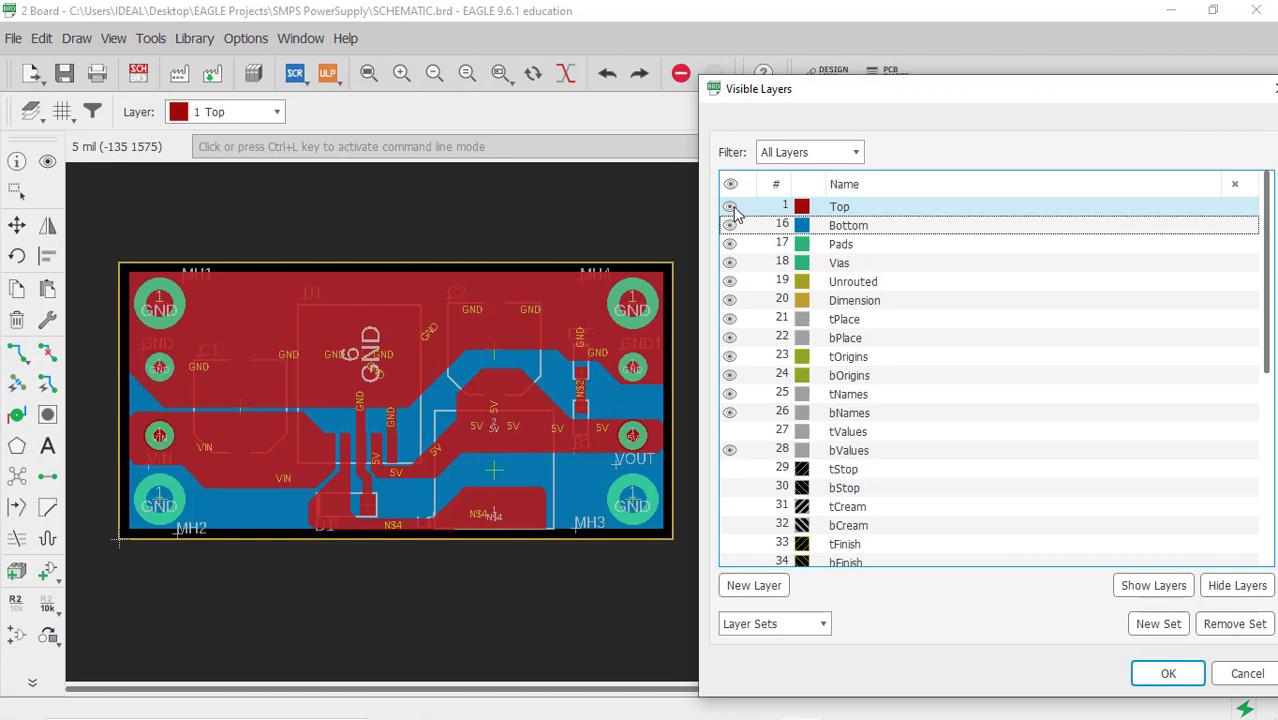
Briefly hide the Top layer to examine the bottom copper alone, show it again and close the visible layer settings.
left_click(730, 207)
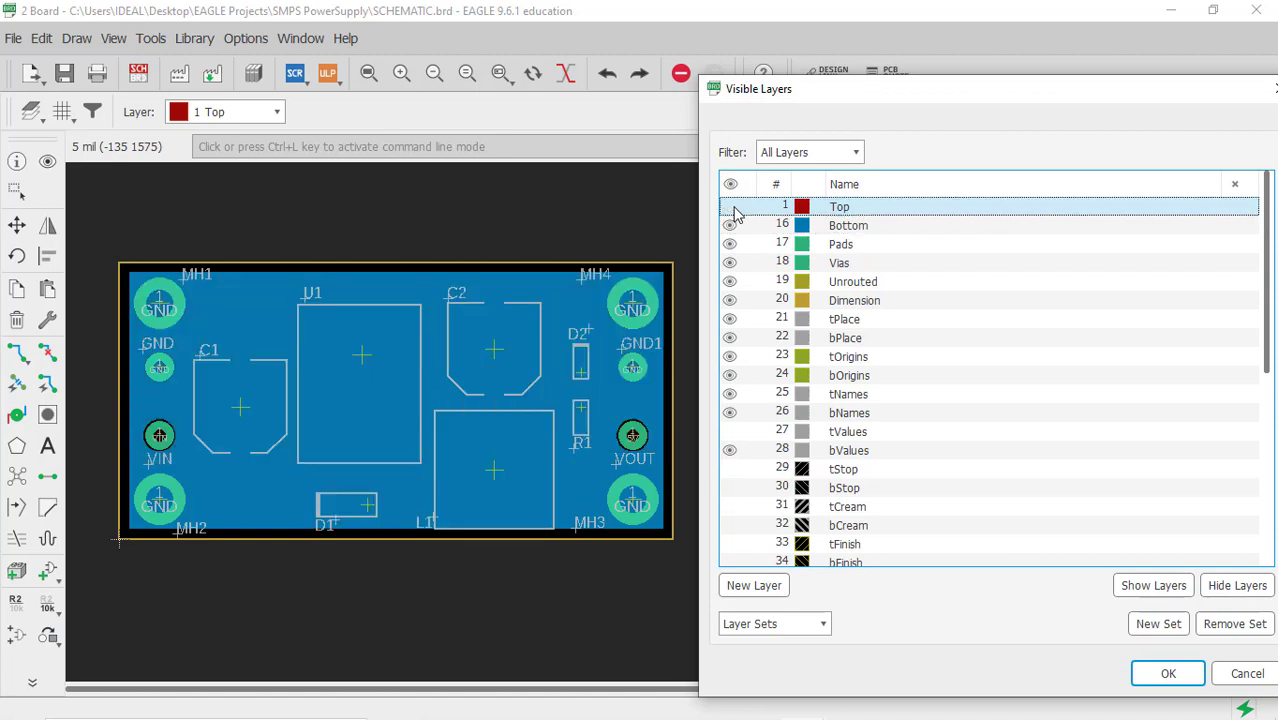
left_click(731, 208)
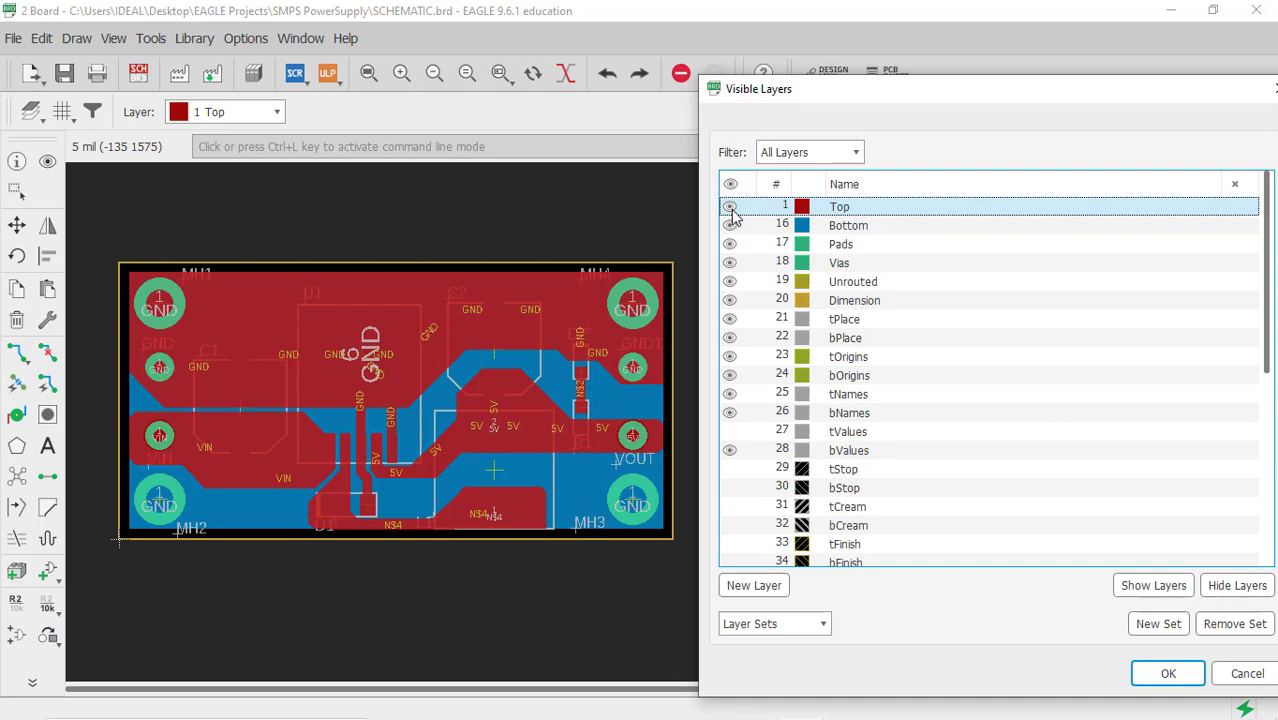
left_click(1155, 681)
Save the board with all its copper layers shown.
scroll(944, 528, "down", 2)
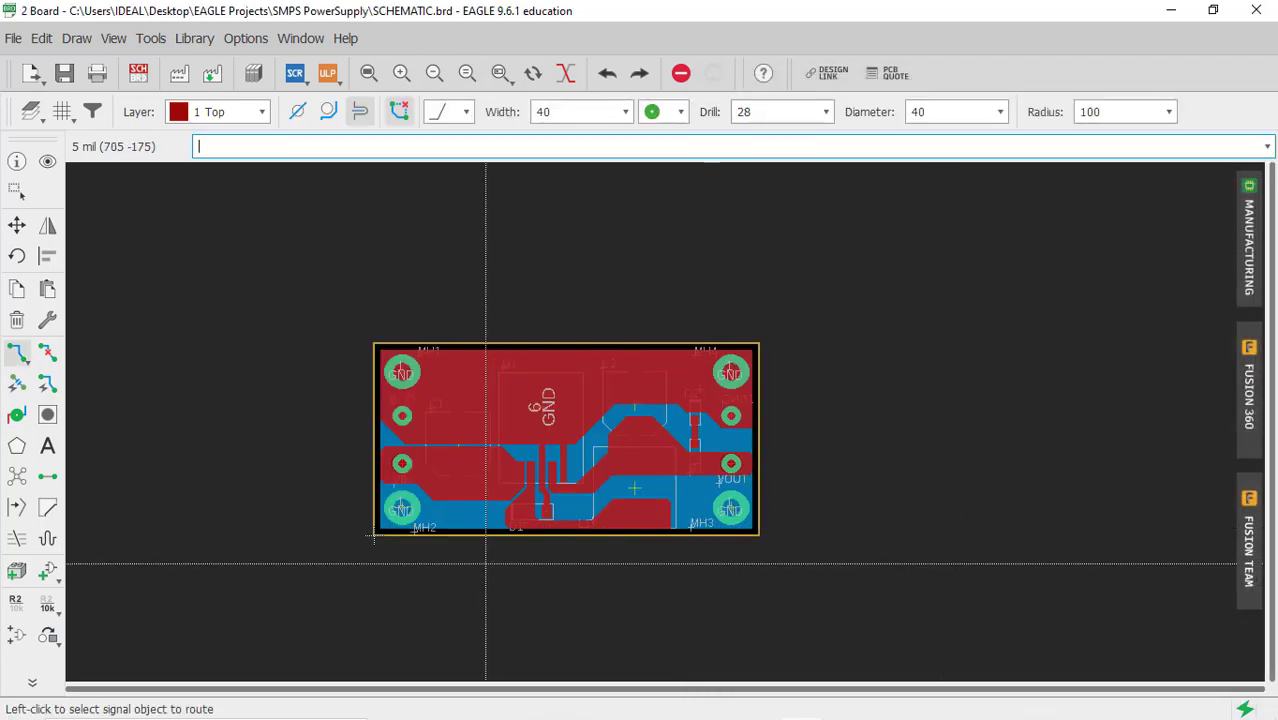
scroll(400, 574, "up", 2)
scroll(320, 556, "up", 1)
scroll(320, 556, "down", 1)
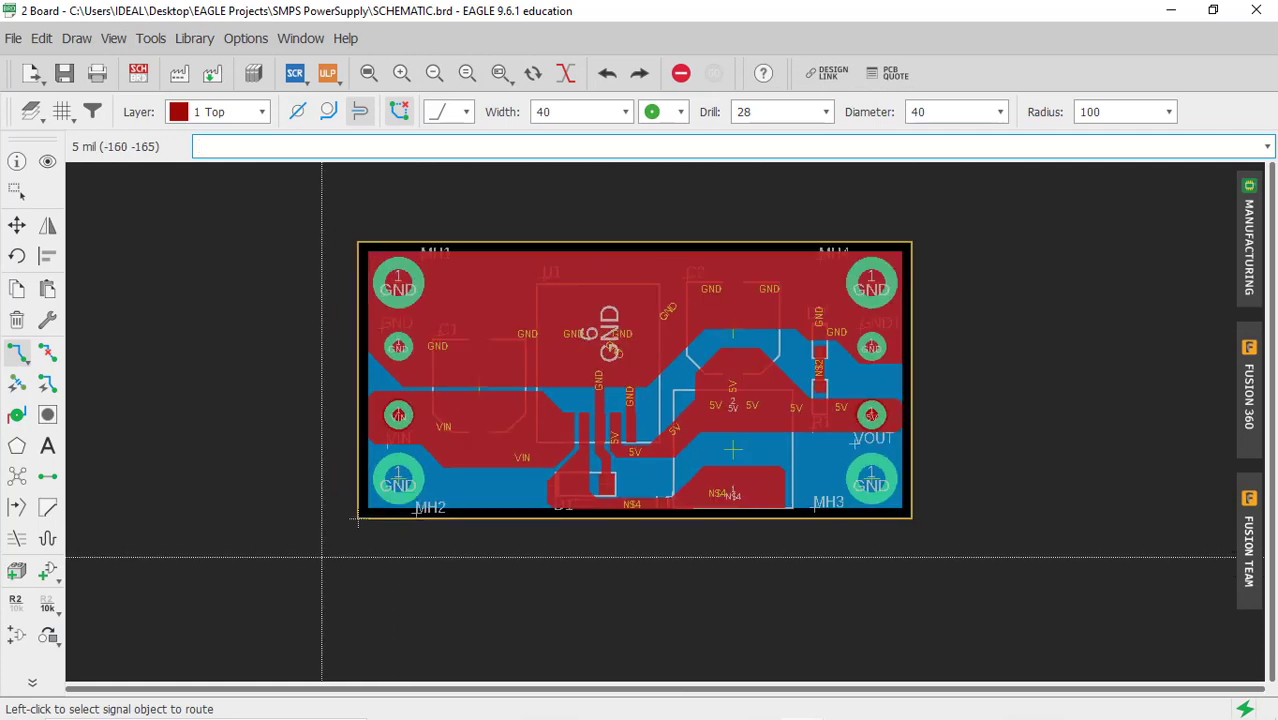
left_click(66, 80)
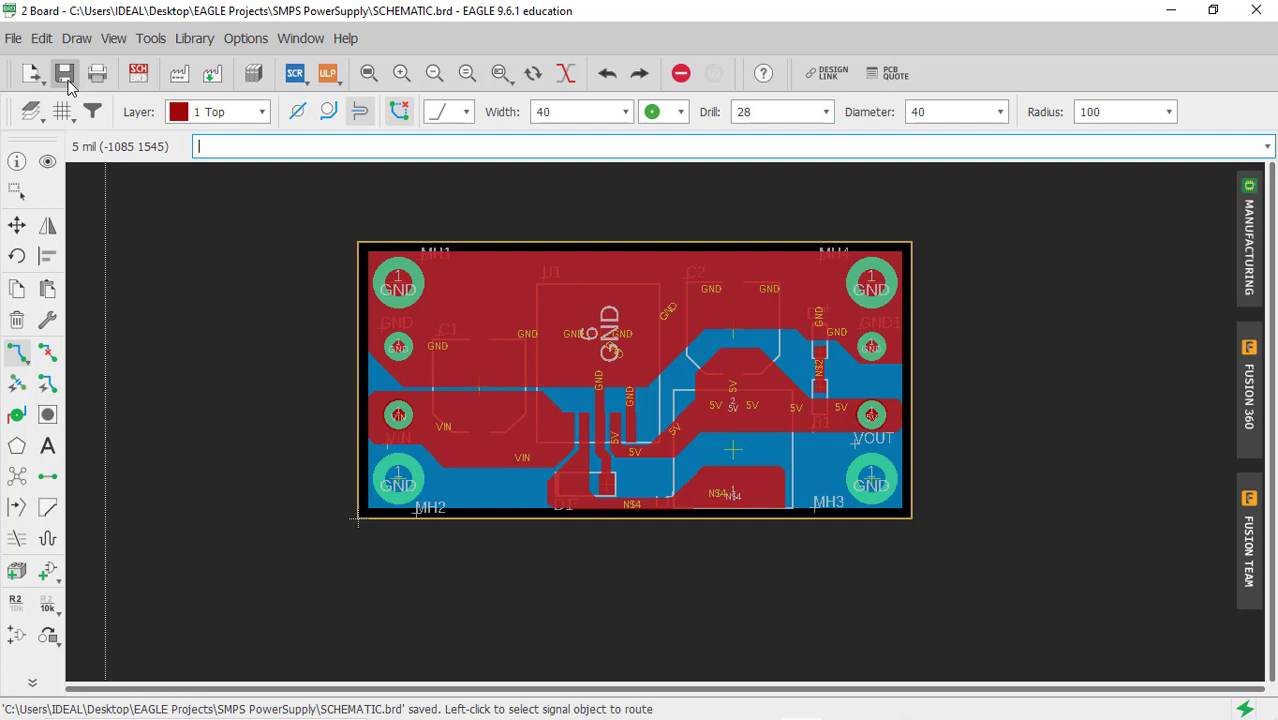
Run the design rule check on the board with the default rules, after reviewing their clearance and layer setup settings.
left_click(33, 685)
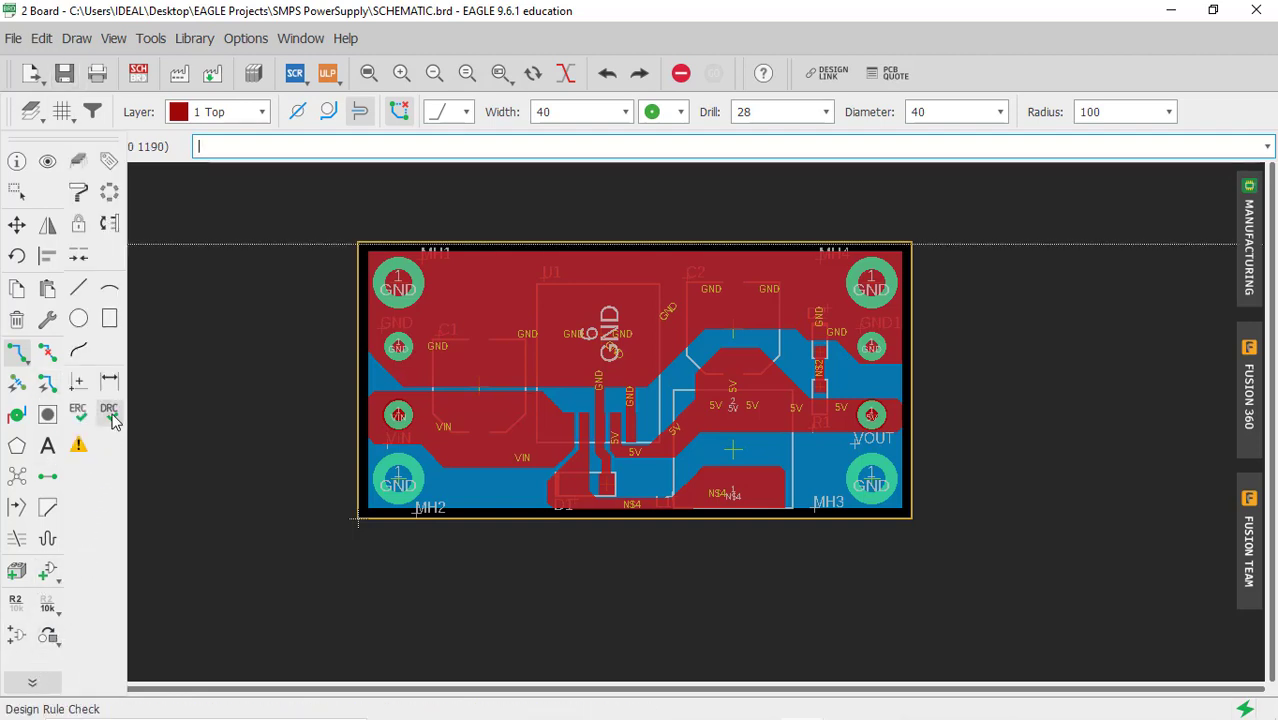
left_click(108, 413)
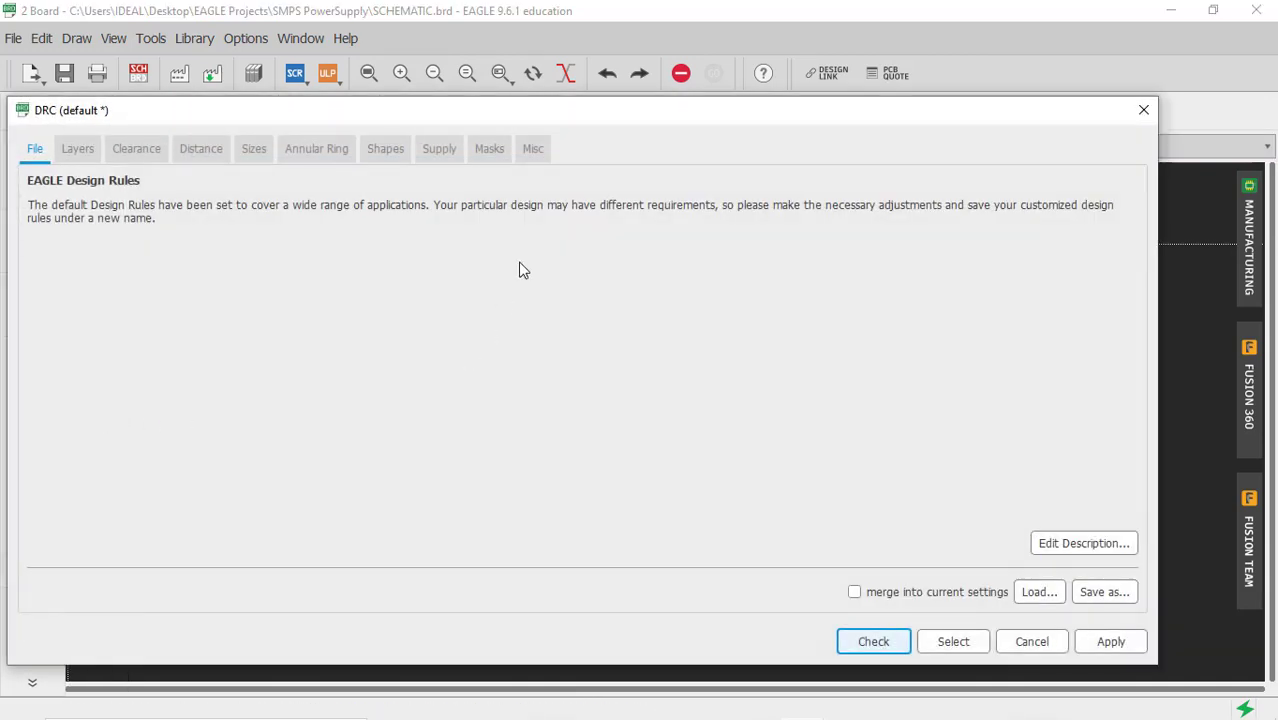
left_click_drag(497, 112, 590, 71)
left_click(233, 118)
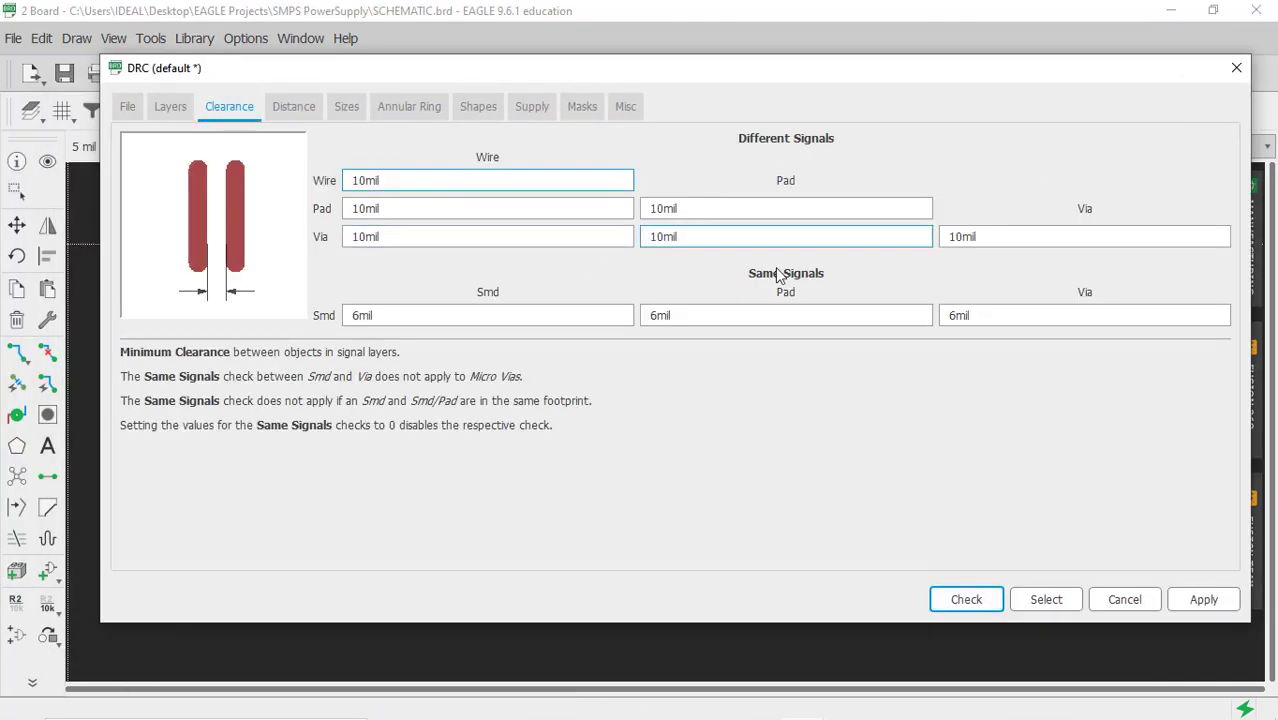
left_click(170, 106)
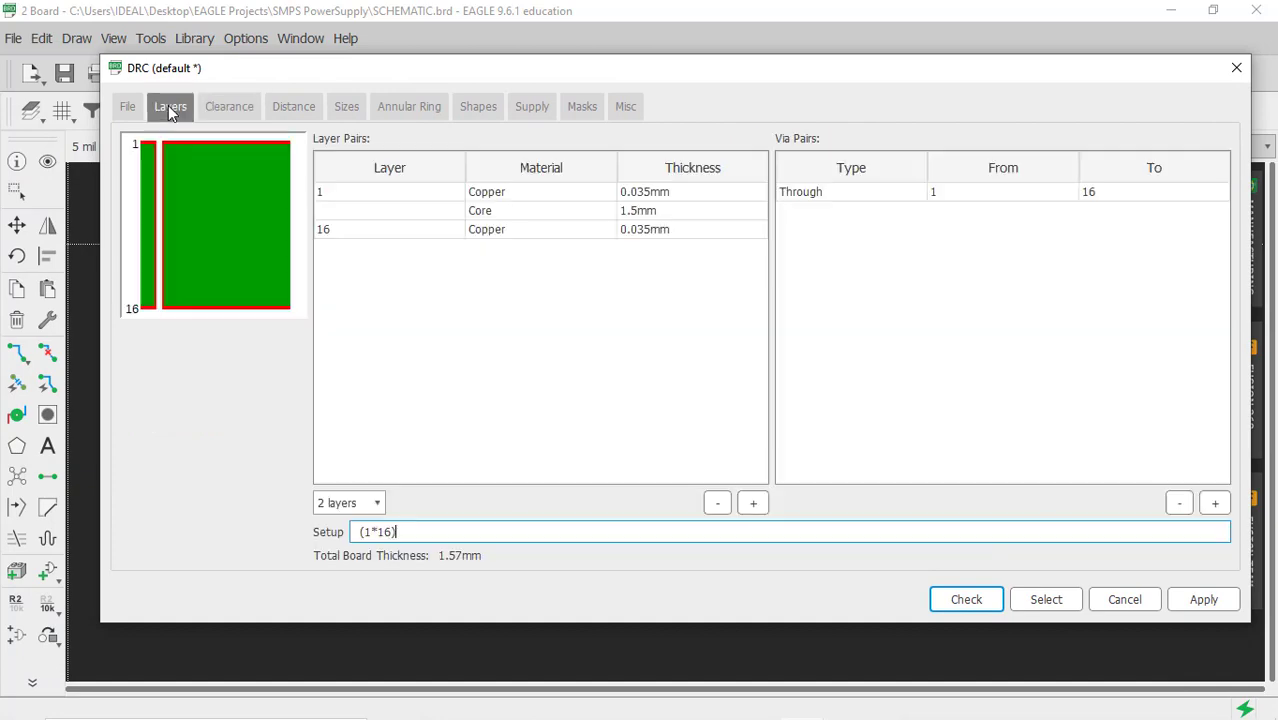
left_click(130, 106)
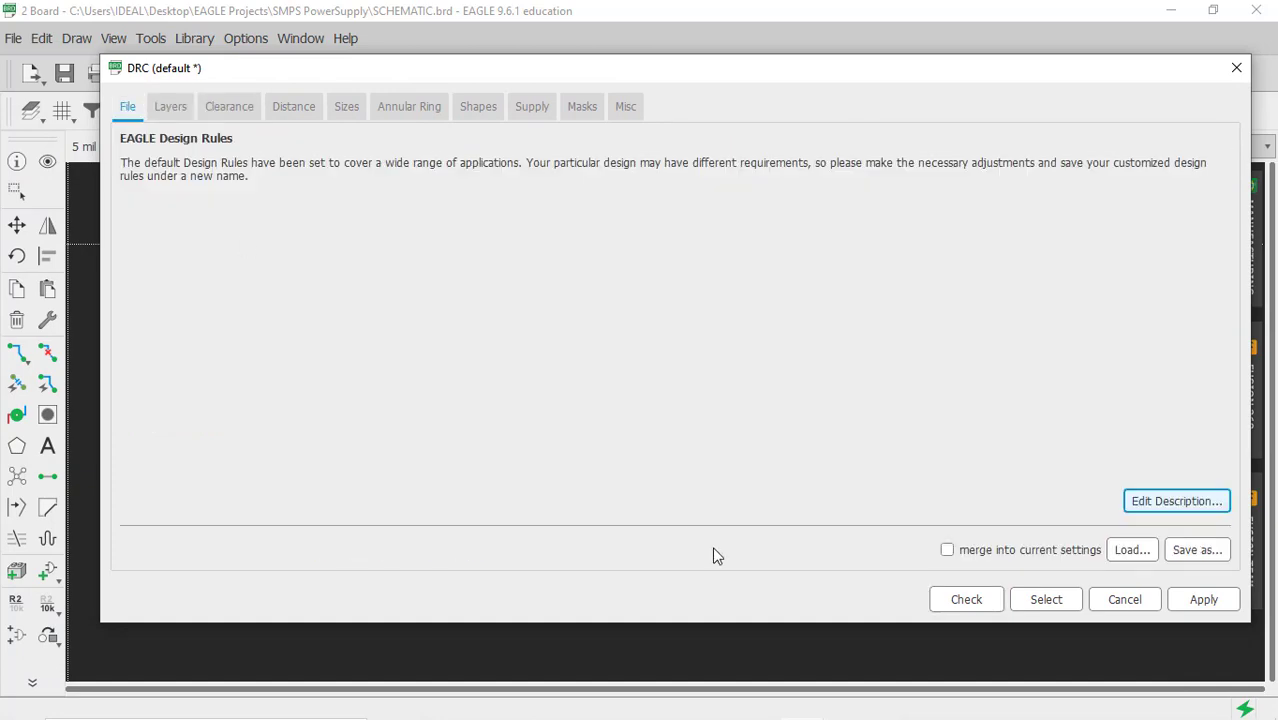
left_click(976, 600)
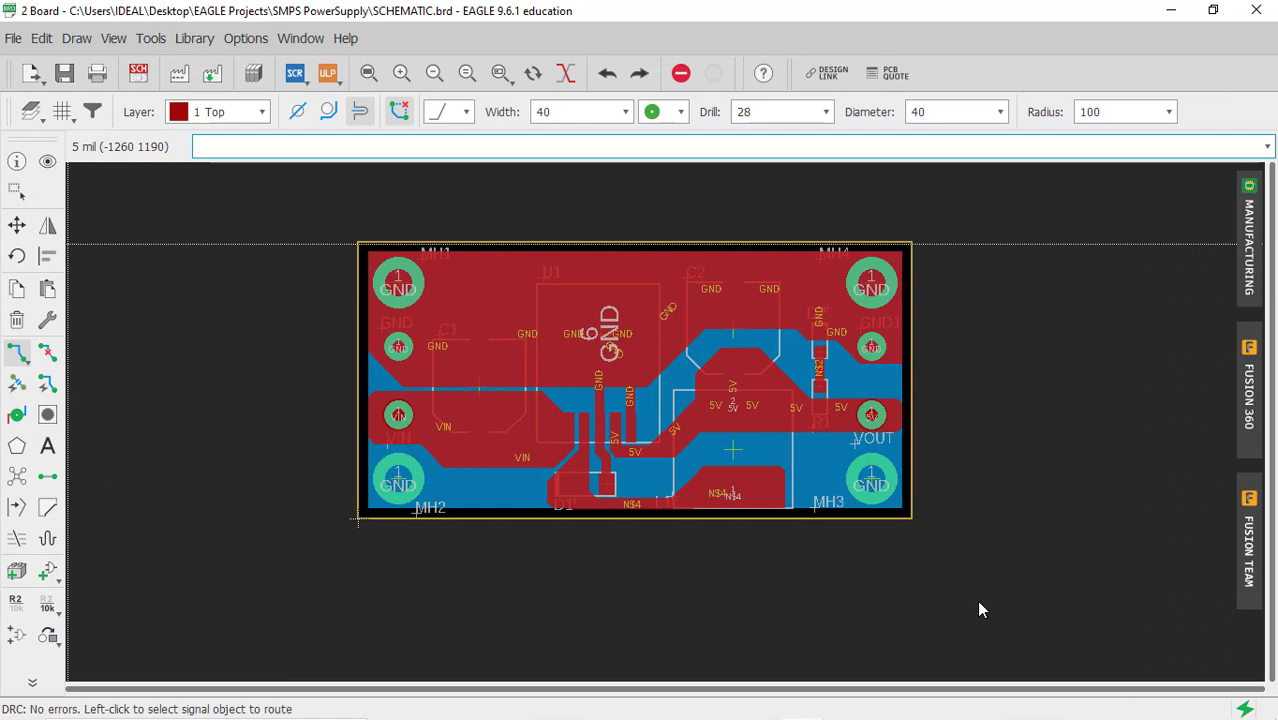